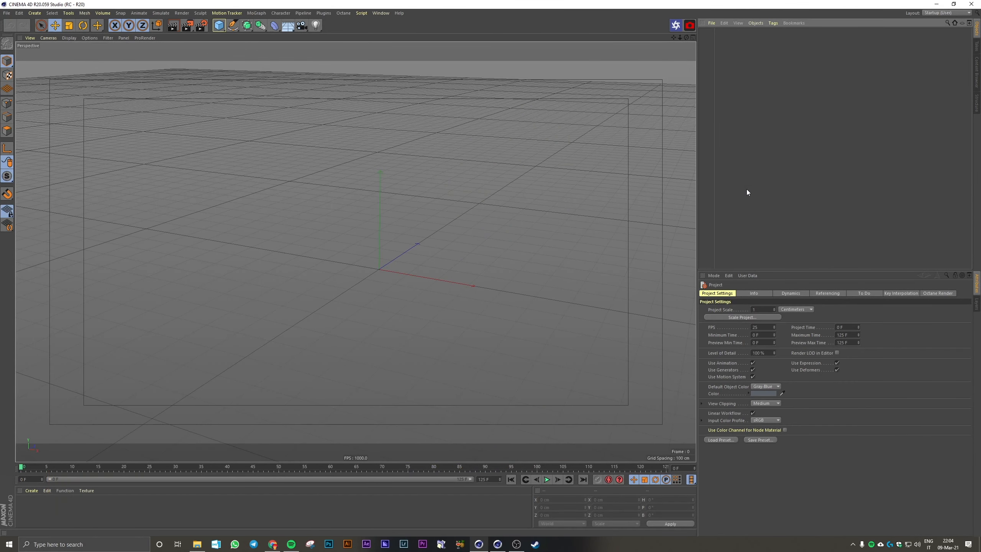
# Open the project settings and review the frame rate, minimum and maximum time, and preview range
pyautogui.scroll(-1, 423, 166)
pyautogui.keyDown('alt'); pyautogui.moveTo(418, 166); pyautogui.dragTo(406, 180, button='middle'); pyautogui.keyUp('alt')
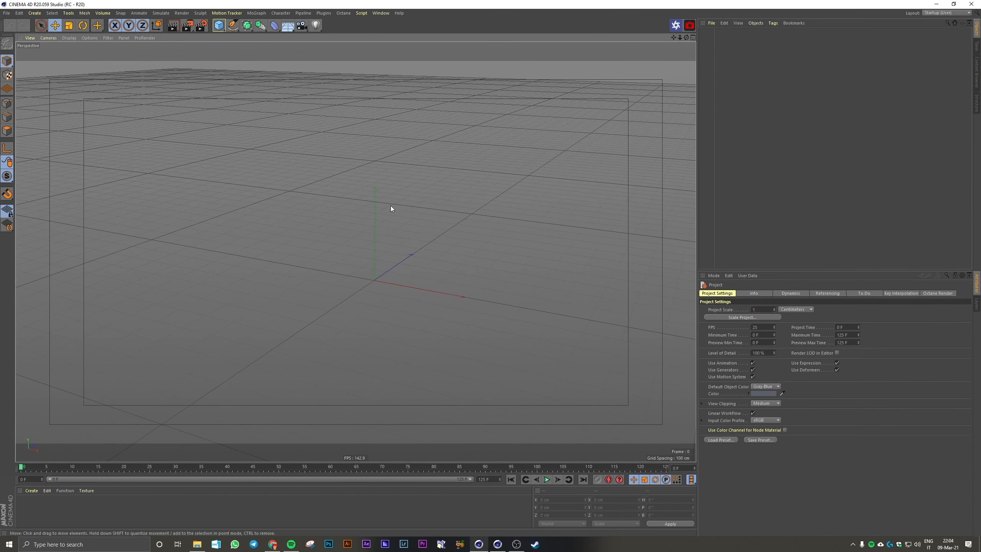
pyautogui.click(18, 13)
pyautogui.click(49, 108)
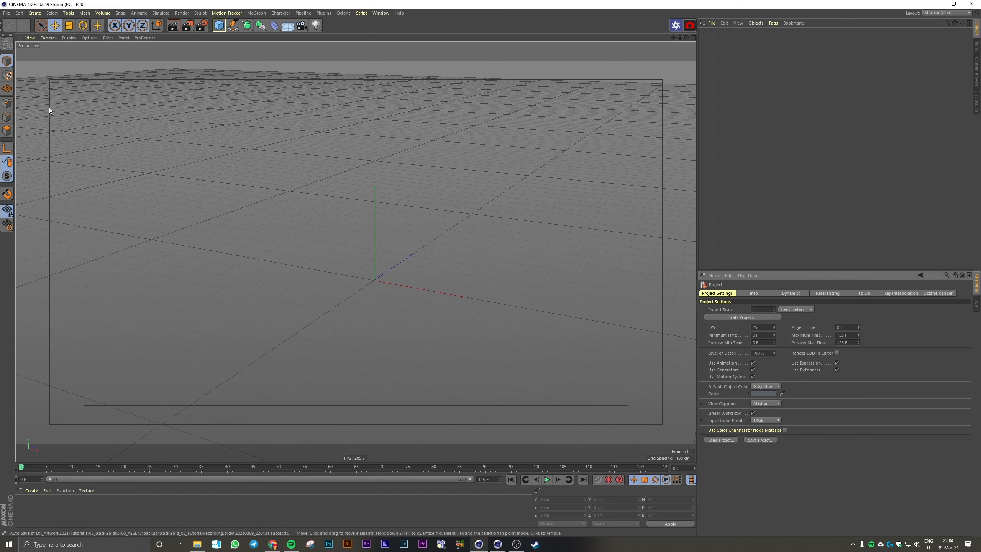
pyautogui.moveTo(757, 326); pyautogui.dragTo(747, 328)
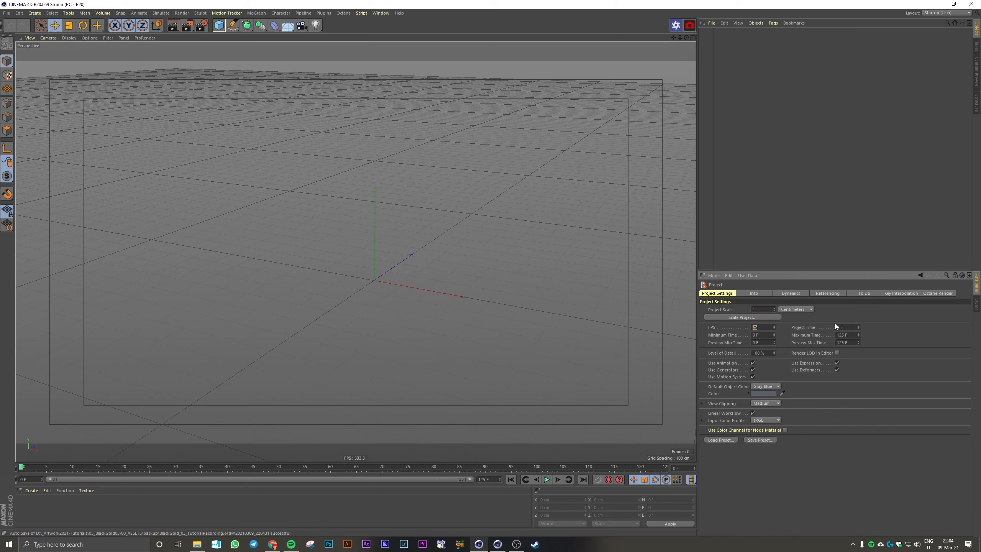
pyautogui.moveTo(837, 334); pyautogui.dragTo(858, 330)
pyautogui.click(847, 343)
pyautogui.moveTo(22, 467); pyautogui.dragTo(3, 481)
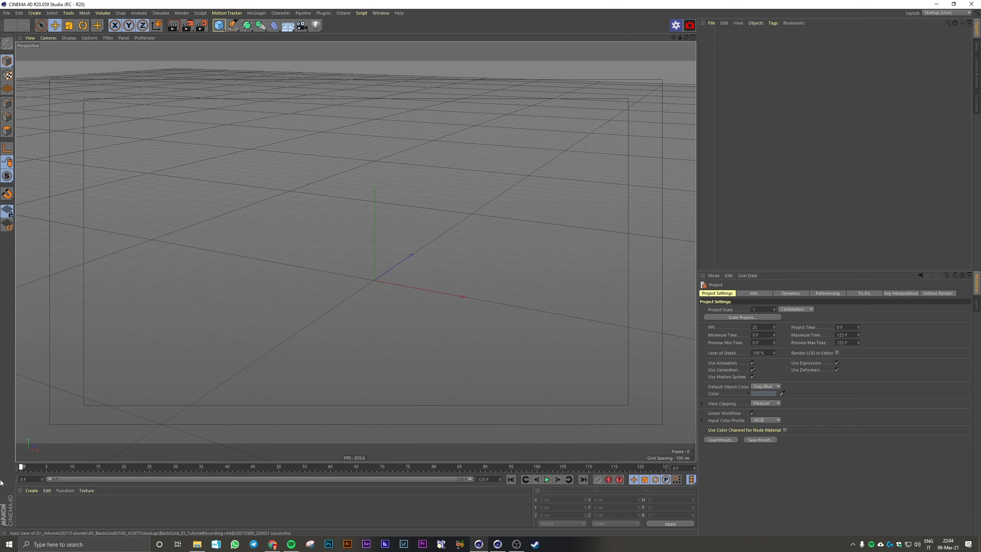
pyautogui.click(836, 239)
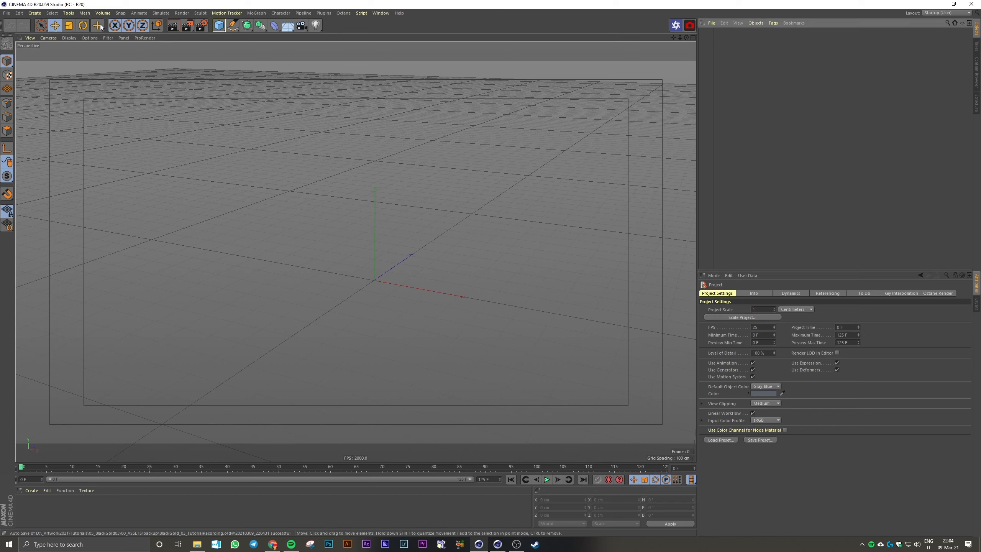
# Set the render output width to 1080 pixels to make the frame a 1080 x 1080 square
pyautogui.click(201, 26)
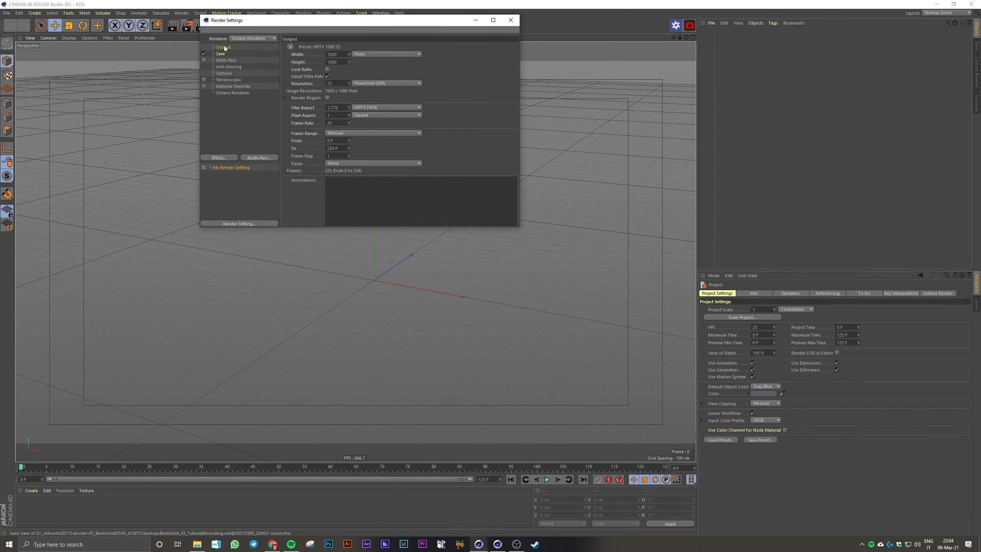
pyautogui.moveTo(251, 21); pyautogui.dragTo(340, 112)
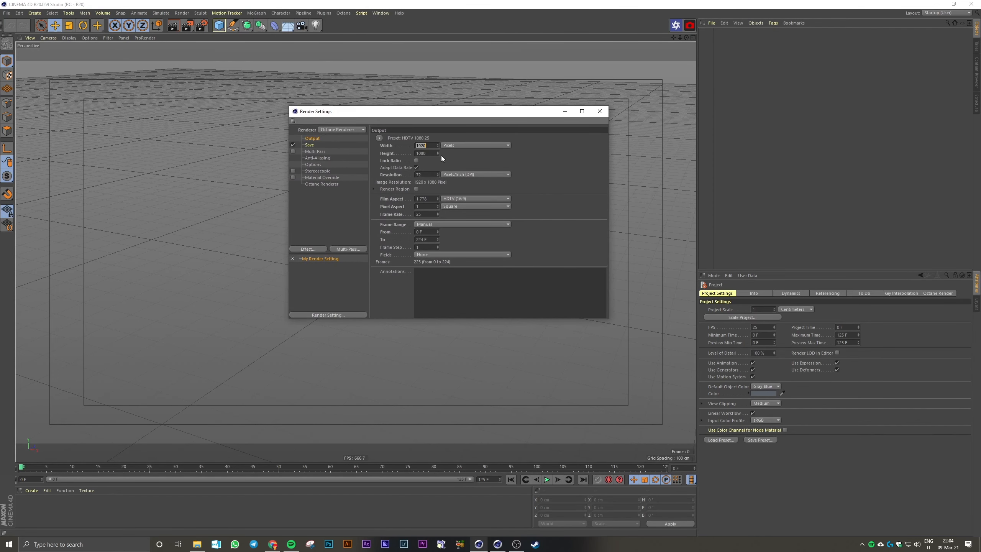
pyautogui.write('1080')
pyautogui.press('Return')
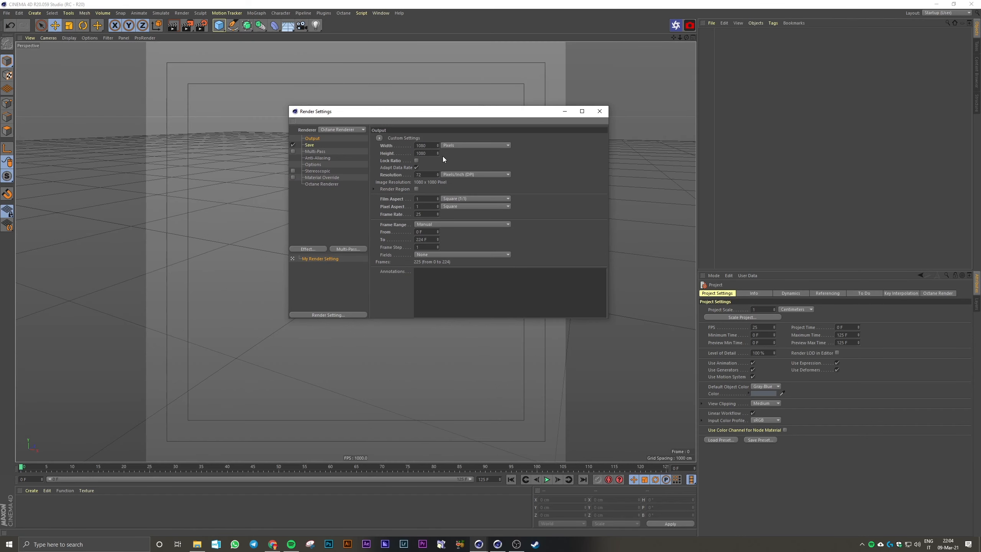
pyautogui.moveTo(427, 215); pyautogui.dragTo(389, 217)
pyautogui.click(599, 111)
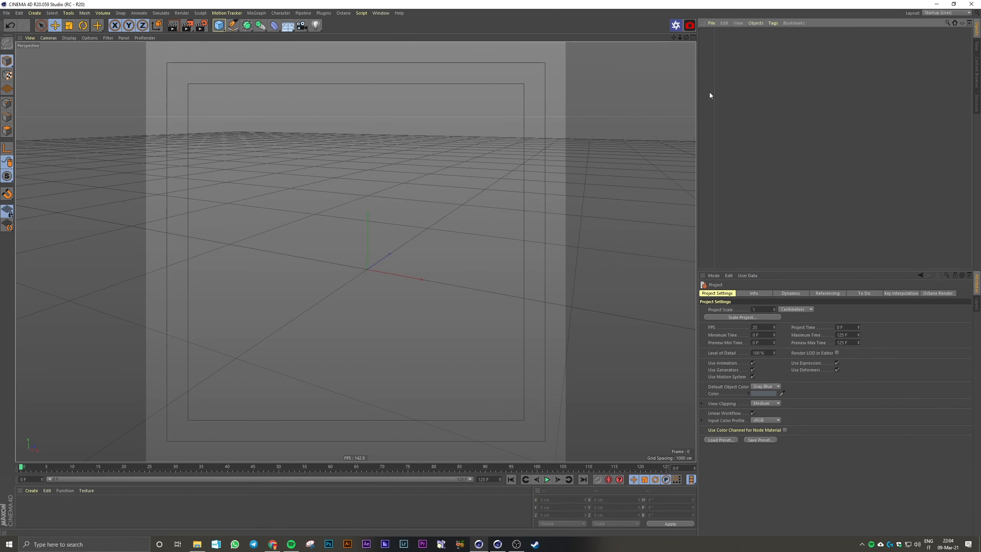
# Add a plane and set its width and height to 4000 cm
pyautogui.click(218, 25)
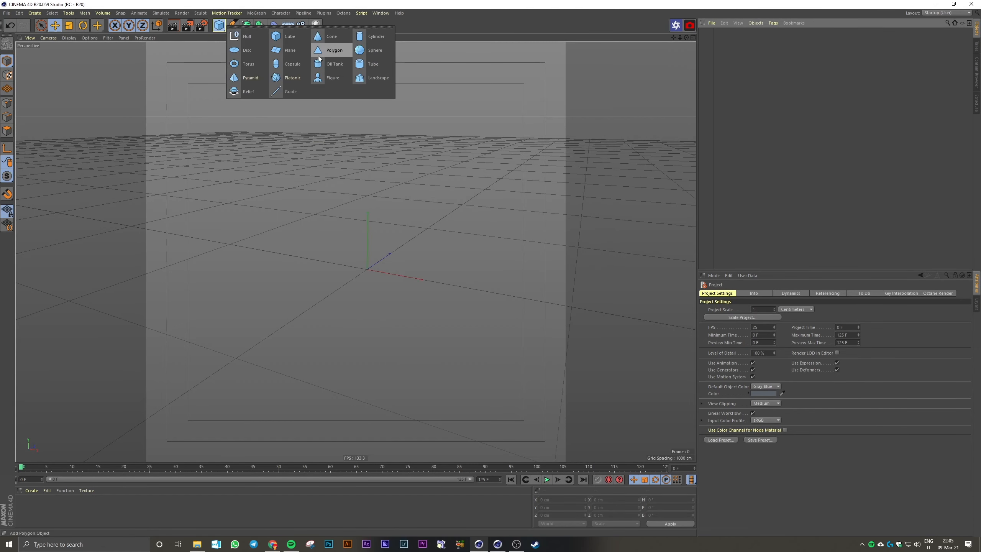
pyautogui.click(292, 53)
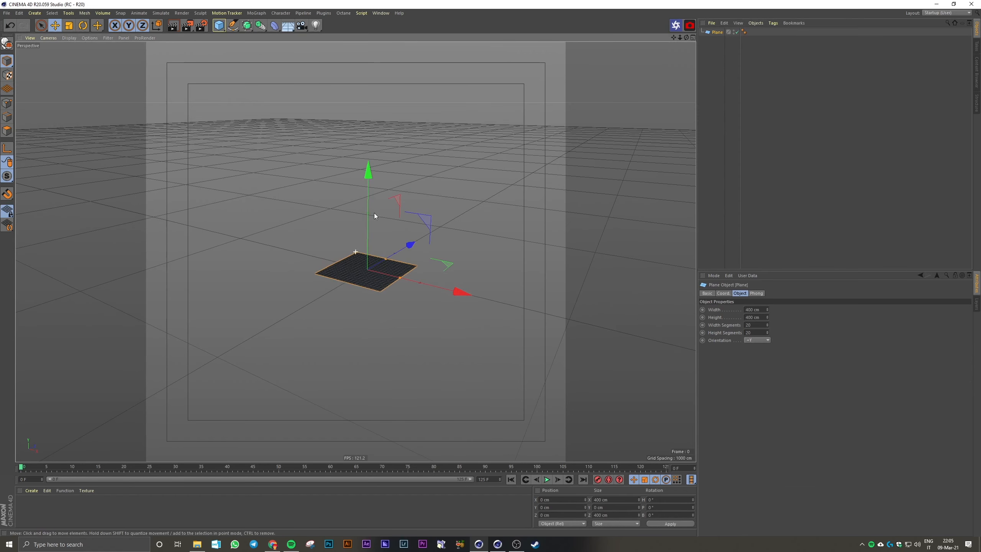
pyautogui.click(763, 310)
pyautogui.write('4000')
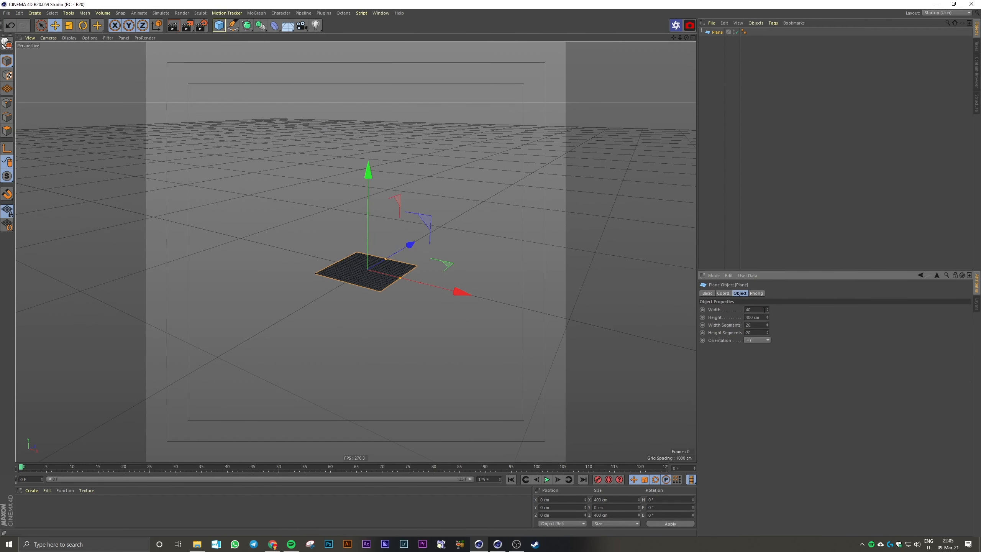
pyautogui.press('Tab')
pyautogui.write('4000')
pyautogui.press('Return')
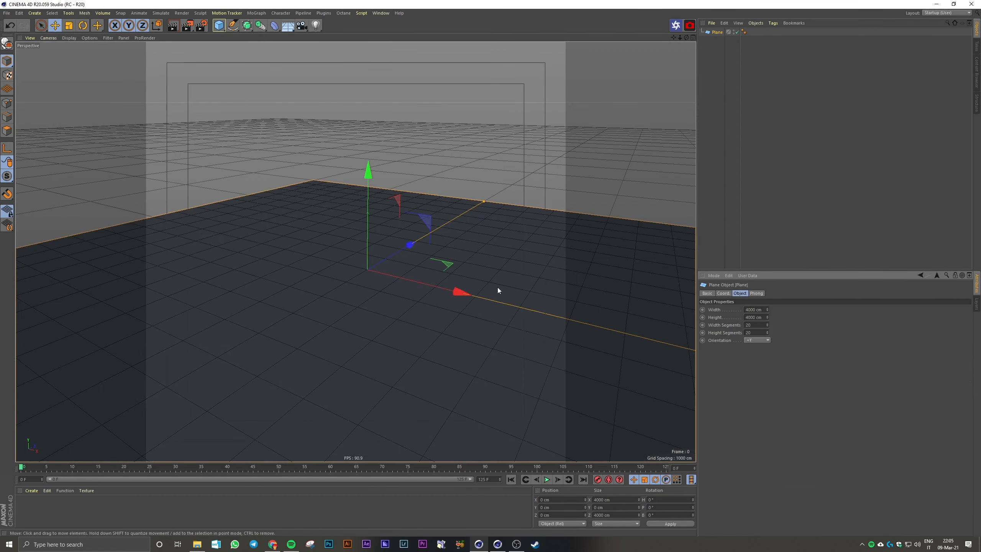
pyautogui.scroll(-4, 520, 286)
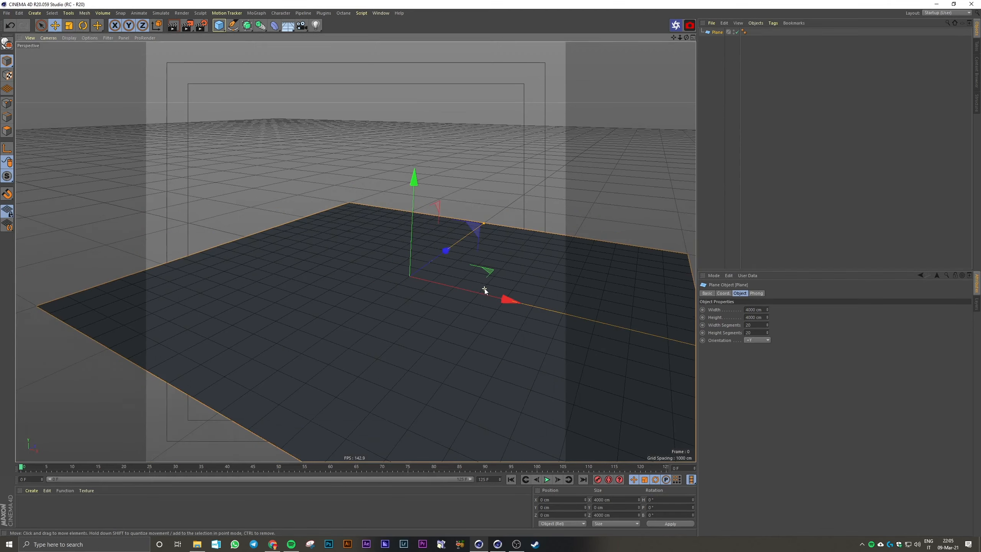
# Add a Bend deformer as a child of the plane and set its strength to 90°
pyautogui.keyDown('shift'); pyautogui.click(277, 30); pyautogui.keyUp('shift')
pyautogui.hotkey('ctrl', 'z')
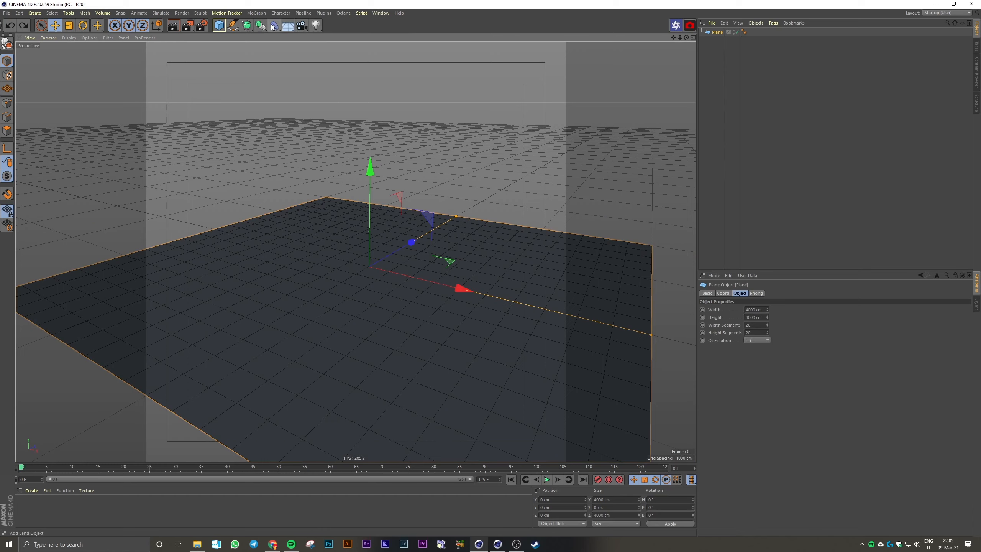
pyautogui.keyDown('shift'); pyautogui.click(272, 25); pyautogui.keyUp('shift')
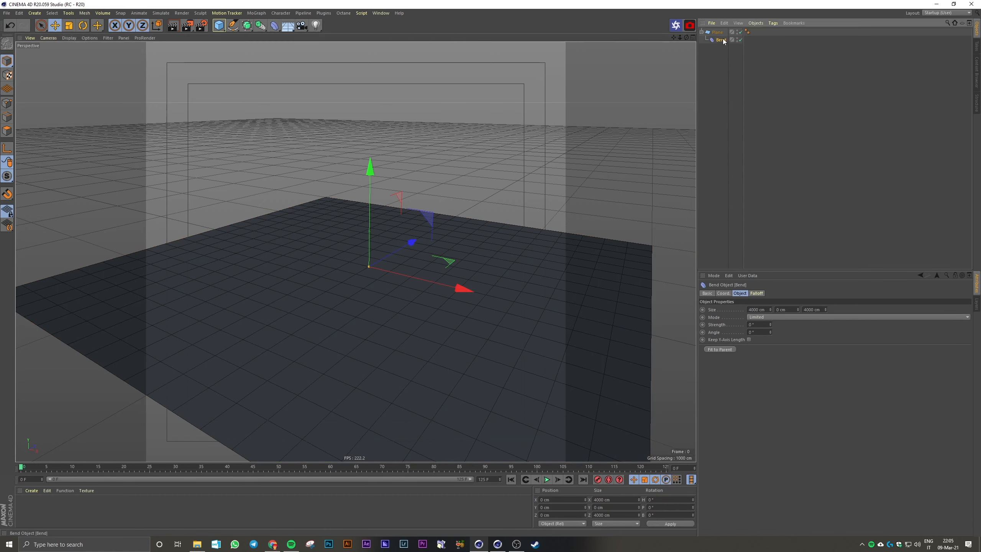
pyautogui.click(760, 324)
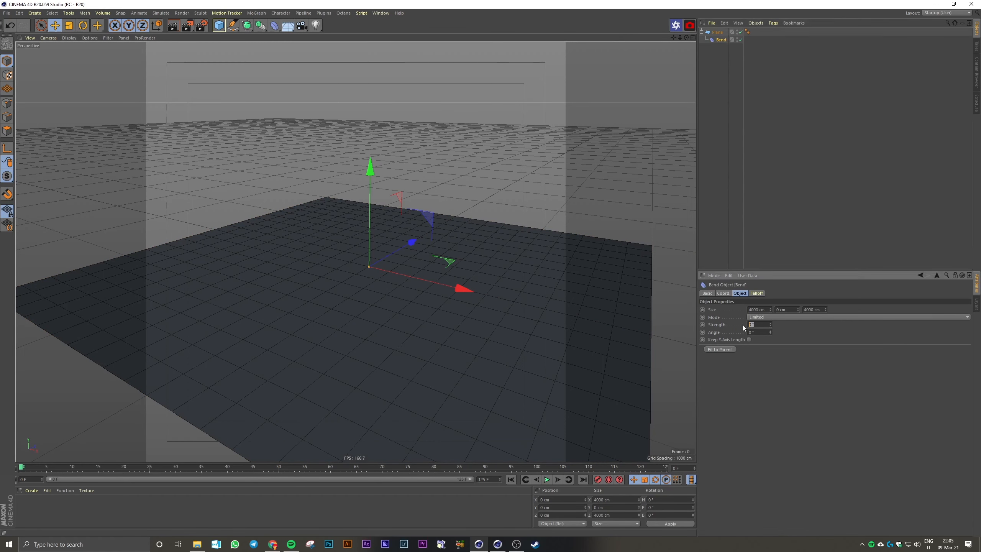
pyautogui.write('90')
pyautogui.press('Return')
pyautogui.scroll(-3, 512, 162)
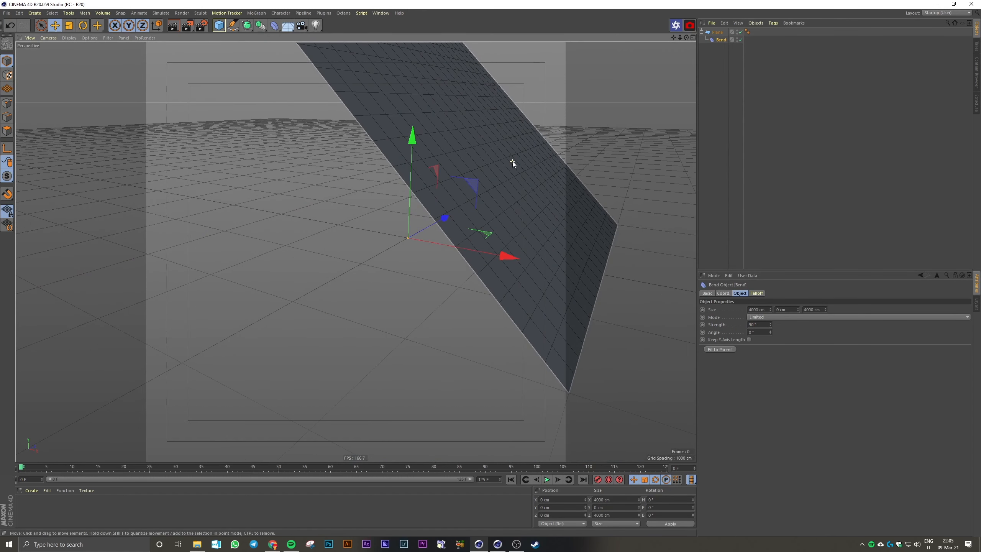
# Set the Bend deformer's Y size to 300 cm
pyautogui.click(791, 308)
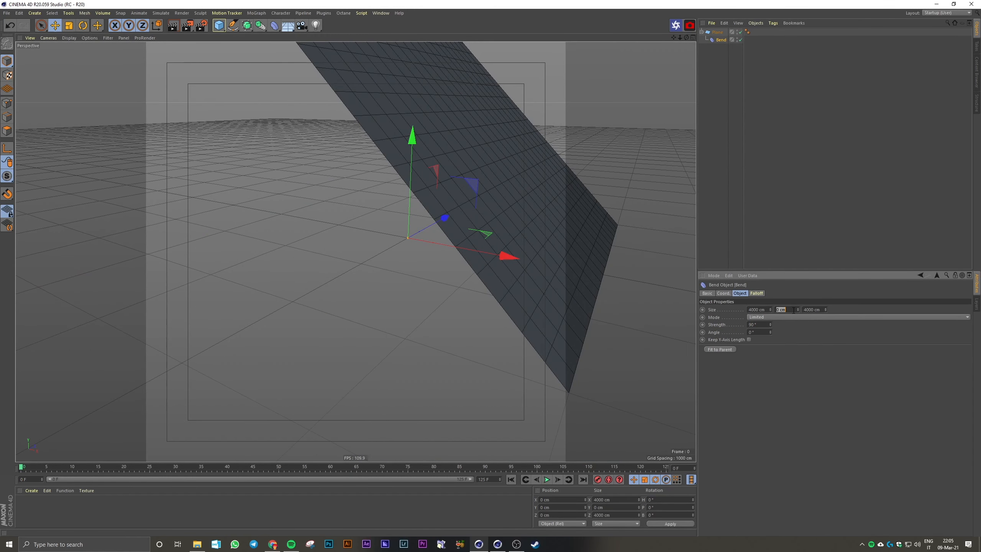
pyautogui.write('303')
pyautogui.write('0')
pyautogui.press('Return')
pyautogui.scroll(3, 561, 184)
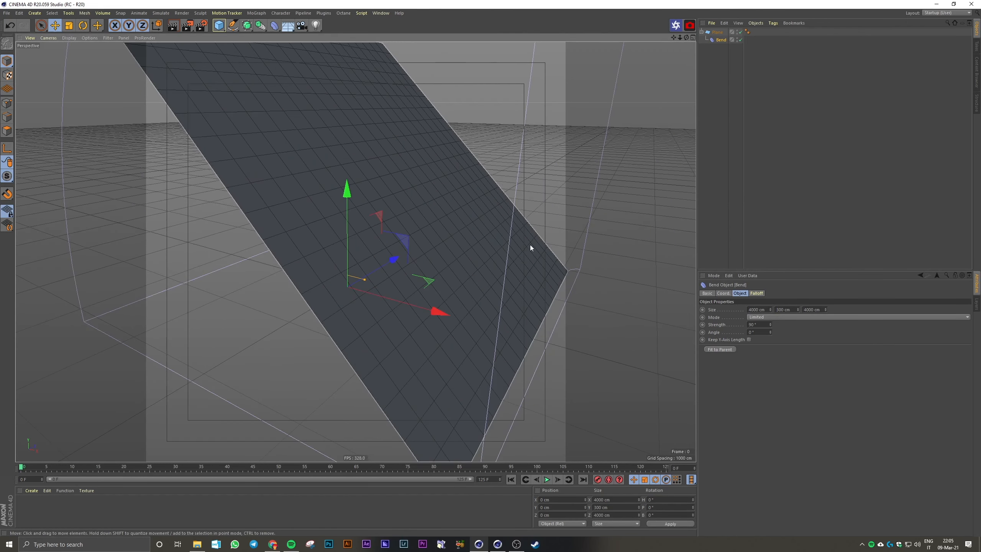
# Set the Bend deformer's X and Z sizes to 300 cm
pyautogui.click(751, 309)
pyautogui.write('300')
pyautogui.press('Tab')
pyautogui.press('Tab')
pyautogui.write('3')
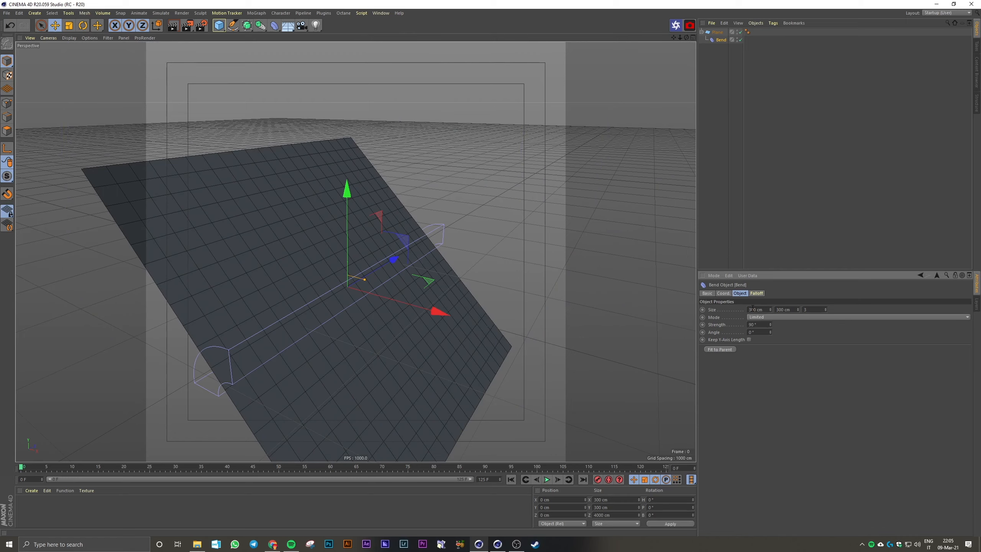
pyautogui.write('00')
pyautogui.press('Return')
pyautogui.scroll(3, 374, 239)
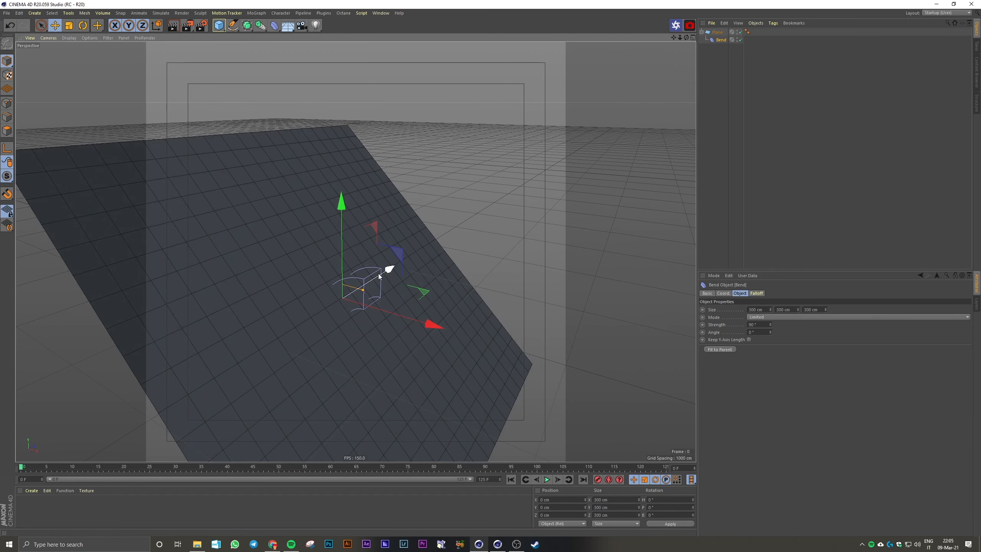
# Rotate the Bend deformer to a bank angle of -90° and shift the plane along X to about -1033 cm
pyautogui.press('r')
pyautogui.moveTo(381, 271); pyautogui.dragTo(314, 251)
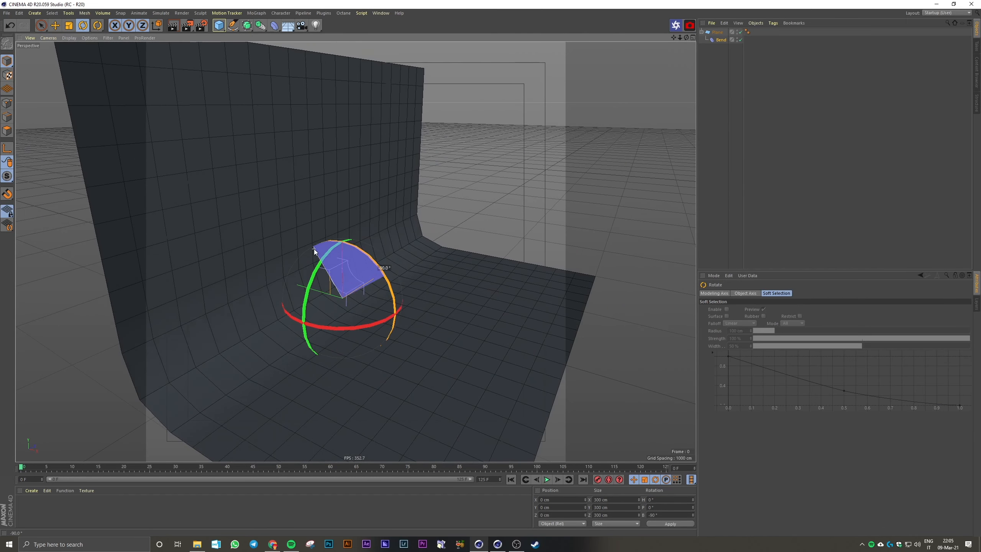
pyautogui.press('e')
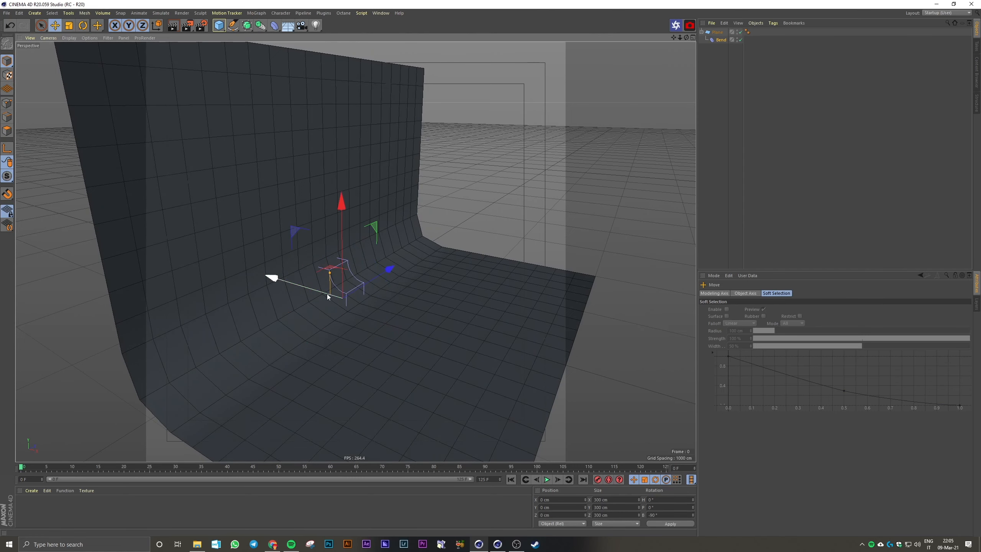
pyautogui.click(715, 32)
pyautogui.moveTo(378, 306); pyautogui.dragTo(299, 282)
# Increase the Bend deformer's Y size to about 559 cm to widen the backdrop's curve
pyautogui.click(721, 40)
pyautogui.keyDown('alt'); pyautogui.moveTo(313, 206); pyautogui.dragTo(362, 277); pyautogui.keyUp('alt')
pyautogui.moveTo(798, 309); pyautogui.dragTo(799, 288)
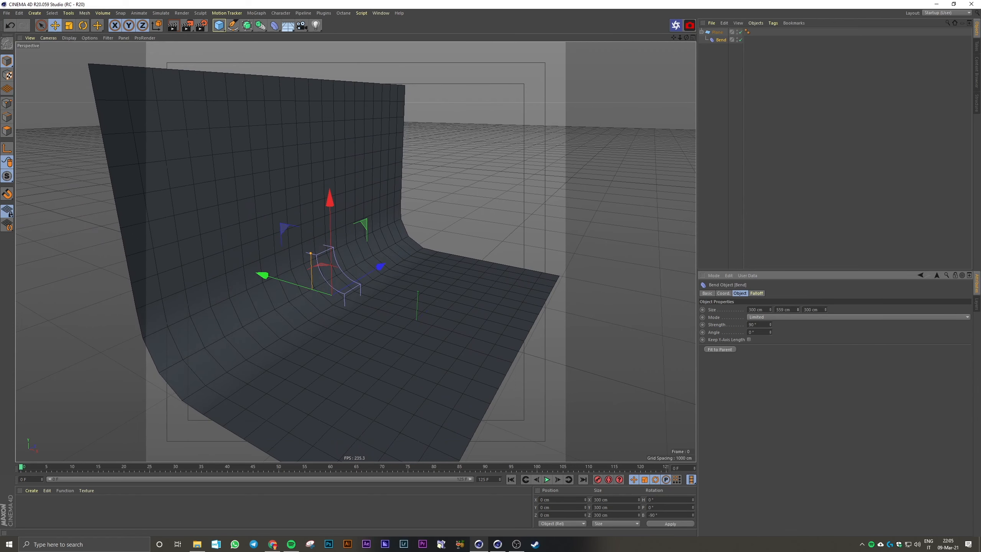
# Set the plane's width segments to 50 to smooth the backdrop's bend
pyautogui.click(718, 33)
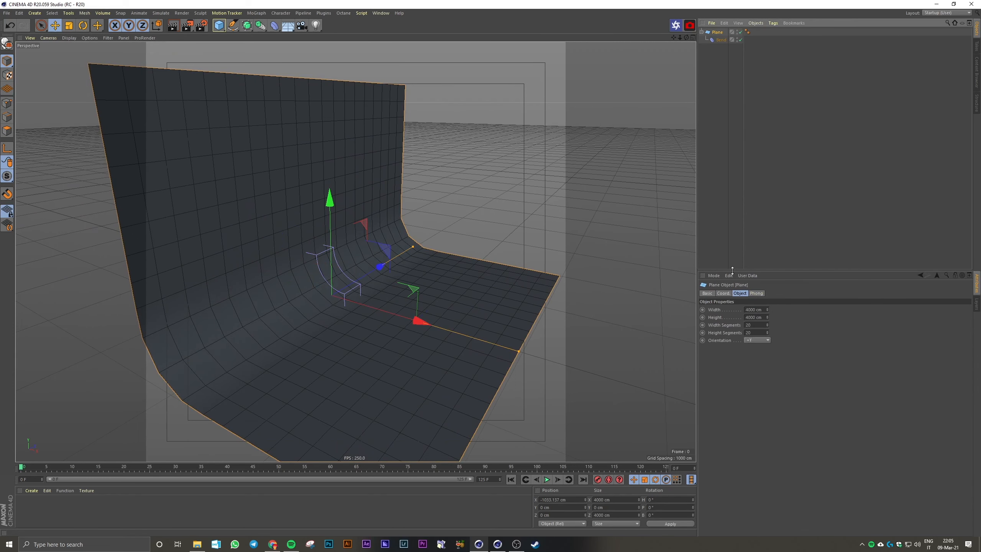
pyautogui.click(753, 325)
pyautogui.write('50')
pyautogui.press('Return')
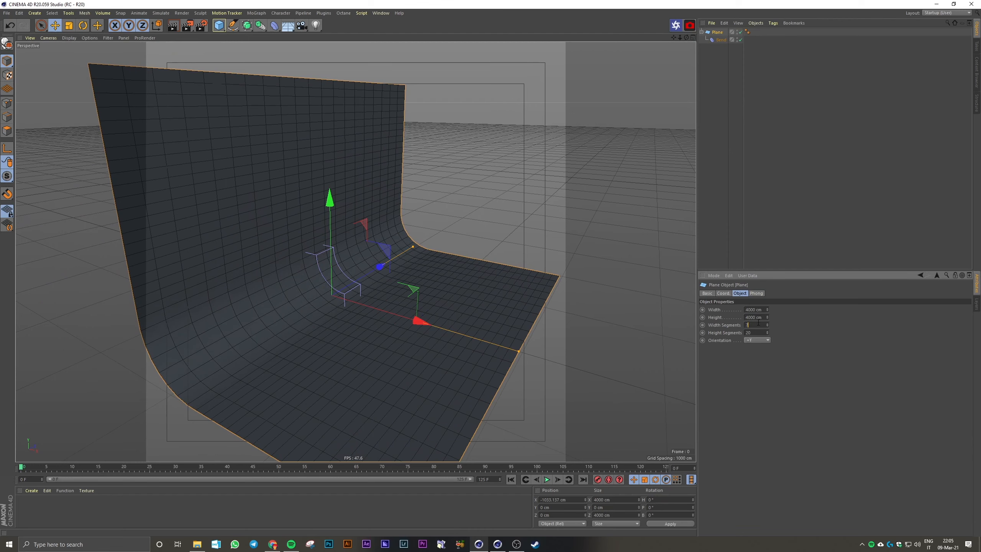
# Set the plane's height segments to 10 and deselect the plane
pyautogui.click(758, 333)
pyautogui.write('10')
pyautogui.moveTo(768, 310); pyautogui.dragTo(767, 271)
pyautogui.hotkey('ctrl', 'z')
pyautogui.click(787, 201)
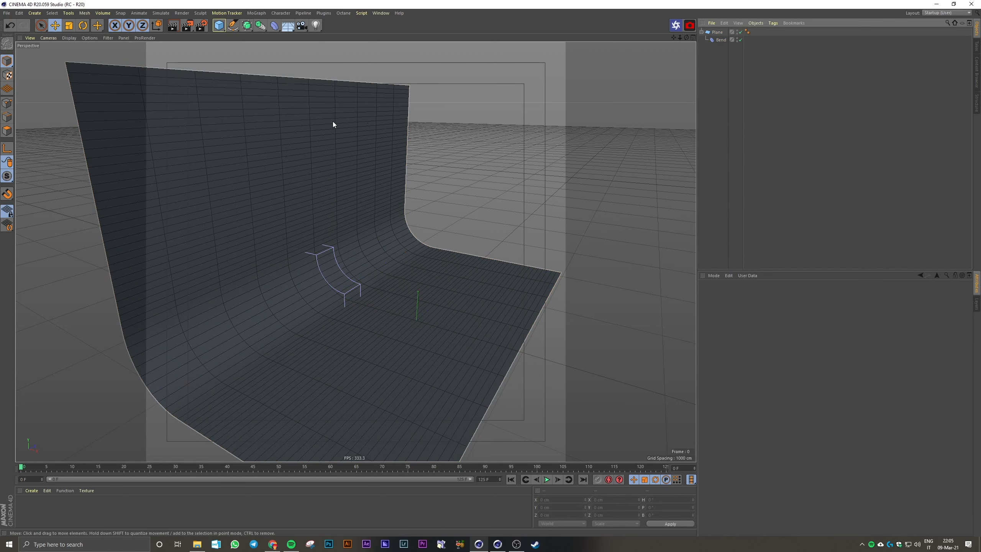
# Add a cylinder with a radius of 200 cm and a height of 30 cm
pyautogui.click(220, 30)
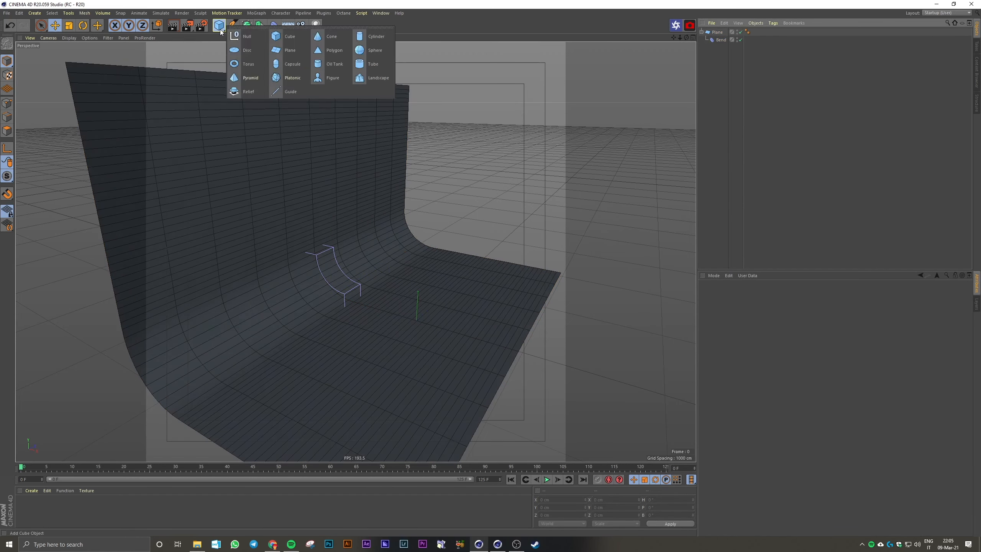
pyautogui.click(361, 36)
pyautogui.scroll(4, 414, 329)
pyautogui.scroll(4, 414, 329)
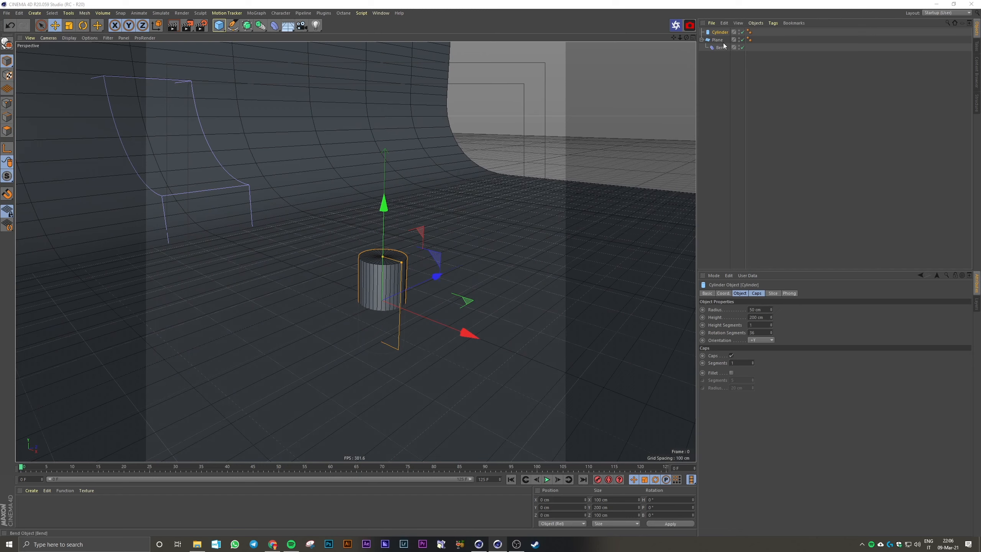
pyautogui.doubleClick(757, 310)
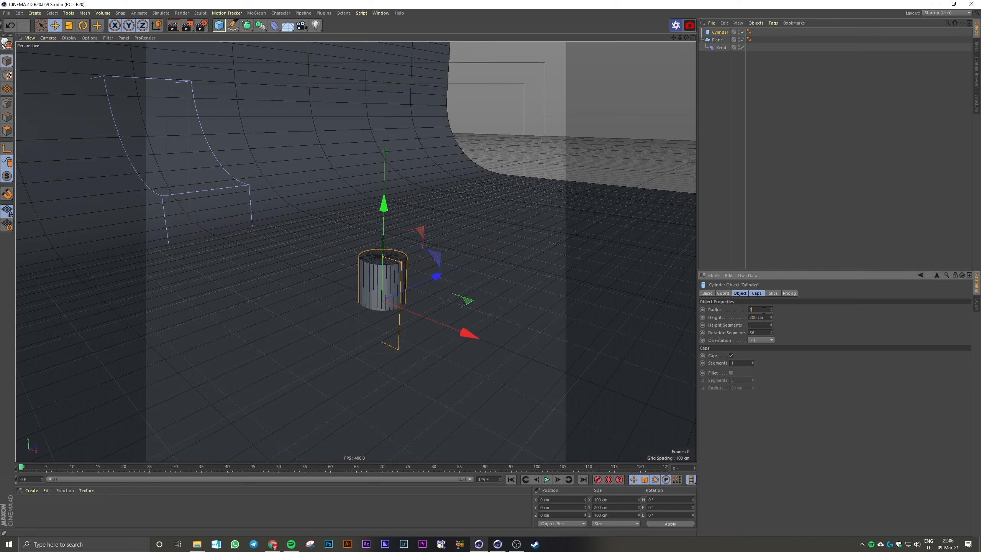
pyautogui.write('200')
pyautogui.press('Return')
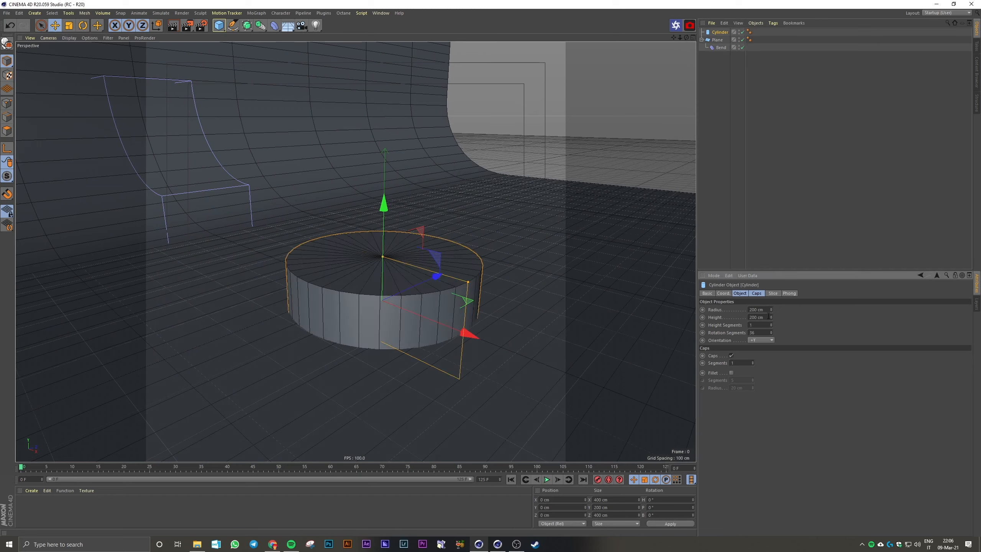
pyautogui.doubleClick(757, 317)
pyautogui.write('30')
pyautogui.press('Return')
# Set the cylinder's rotation segments to 64
pyautogui.scroll(3, 518, 356)
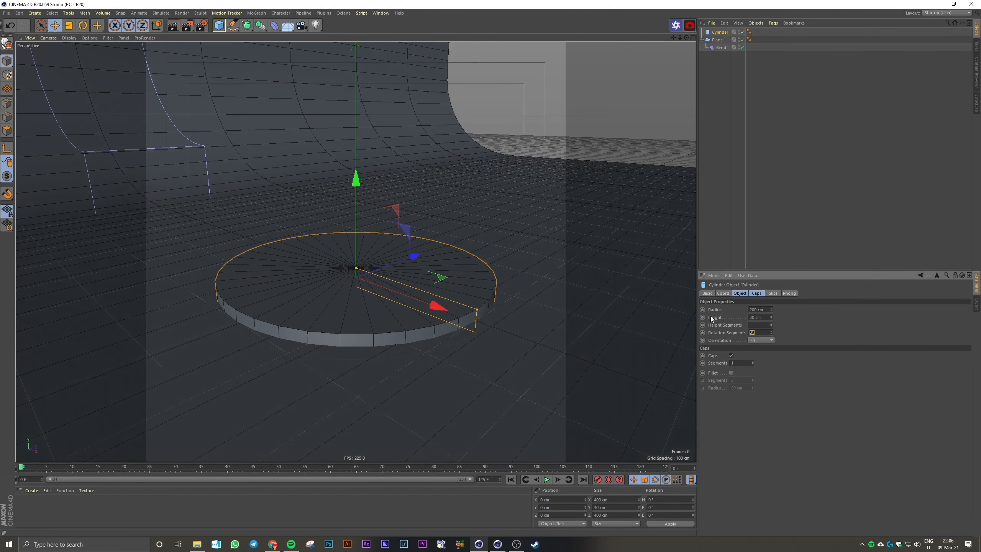
pyautogui.write('46')
pyautogui.press('Return')
pyautogui.doubleClick(752, 331)
pyautogui.write('64')
pyautogui.press('Return')
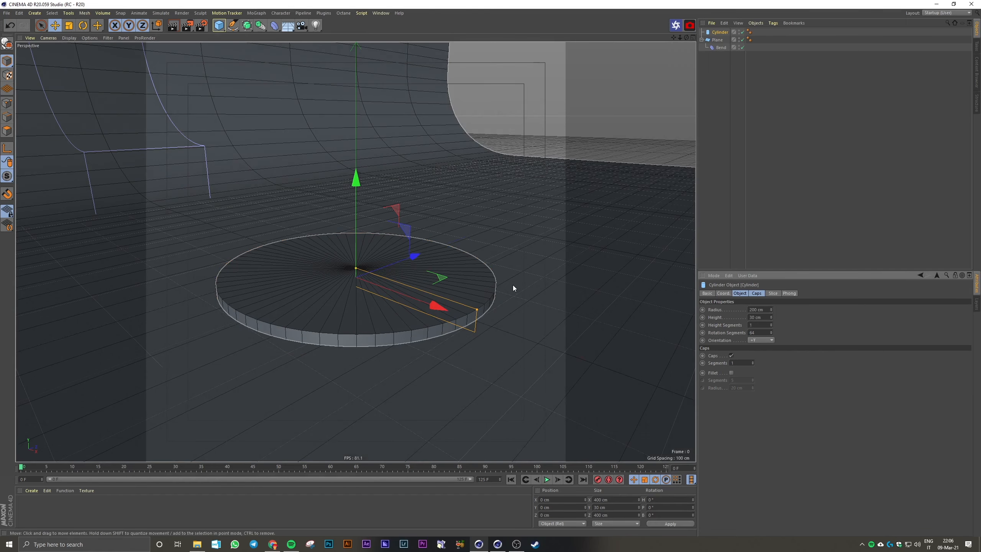
pyautogui.scroll(1, 513, 285)
pyautogui.keyDown('alt'); pyautogui.moveTo(503, 286); pyautogui.dragTo(505, 289); pyautogui.keyUp('alt')
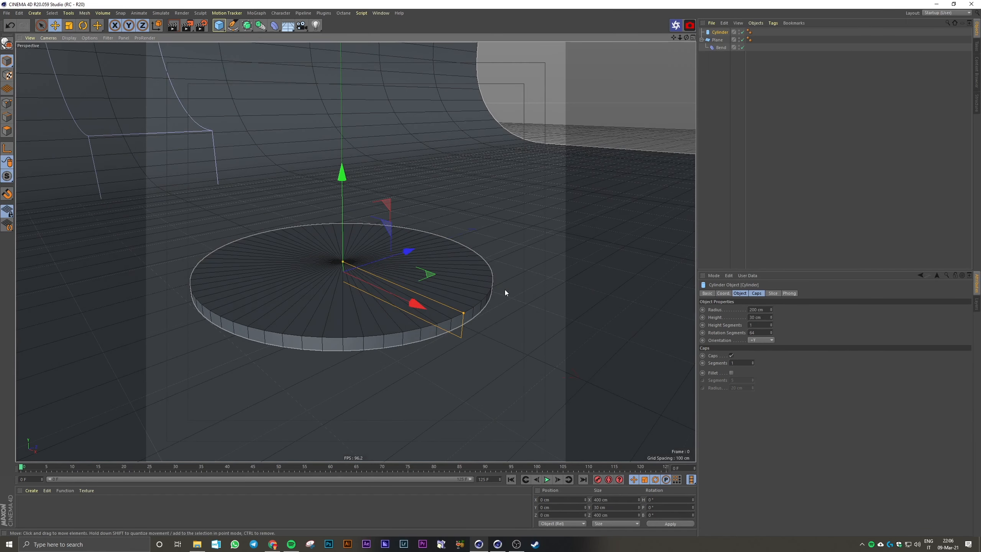
# Enable the fillet on the cylinder's caps with a radius of 2 cm, and deselect the cylinder
pyautogui.click(732, 372)
pyautogui.moveTo(746, 388); pyautogui.dragTo(731, 389)
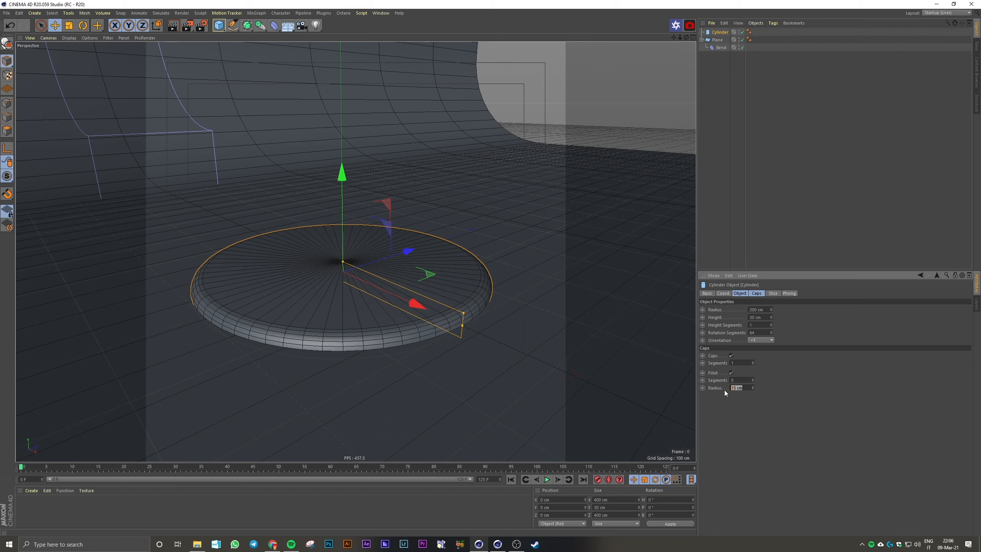
pyautogui.write('5')
pyautogui.press('Return')
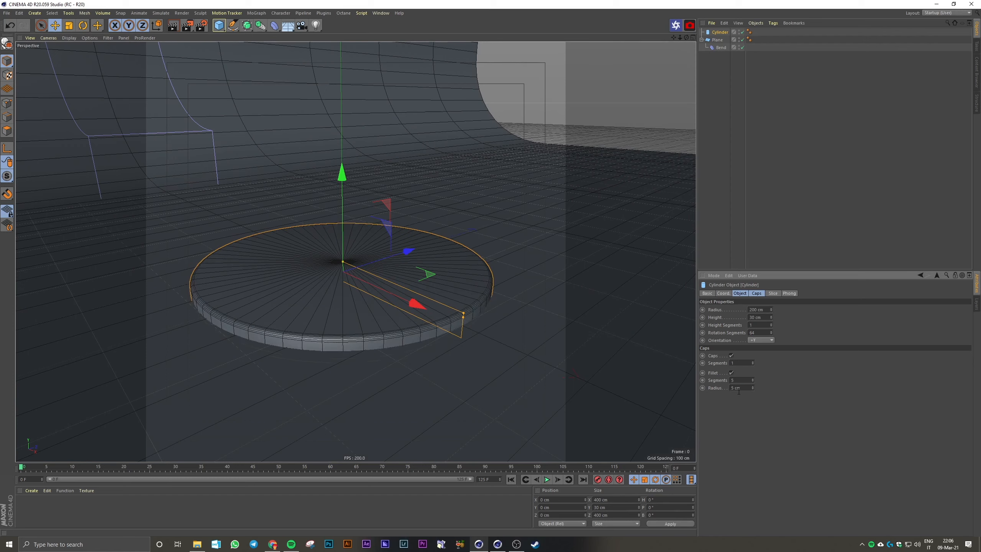
pyautogui.write('2')
pyautogui.press('Return')
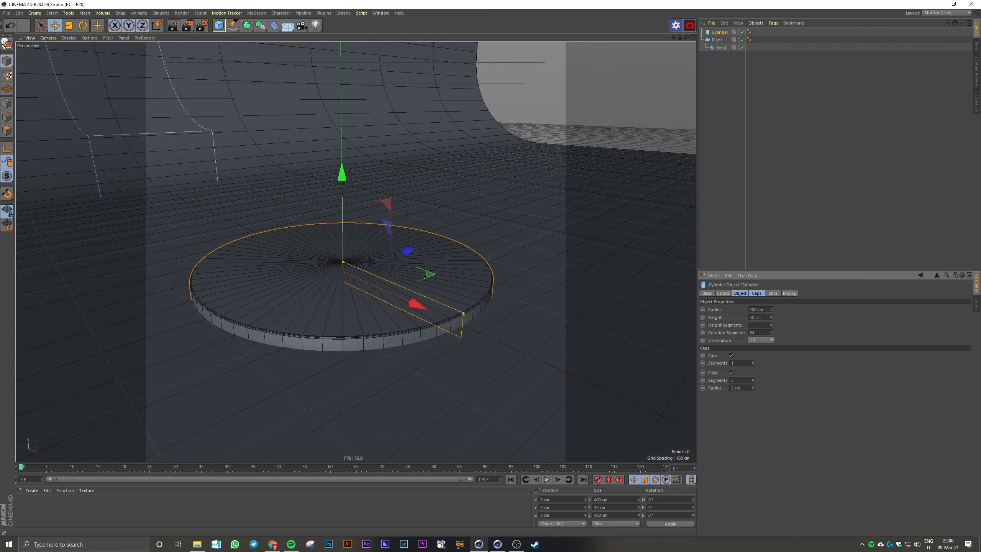
pyautogui.click(724, 197)
# Add a camera with Perspective projection and set its focal length to 200 mm
pyautogui.keyDown('alt'); pyautogui.moveTo(398, 179); pyautogui.dragTo(405, 197, button='middle'); pyautogui.keyUp('alt')
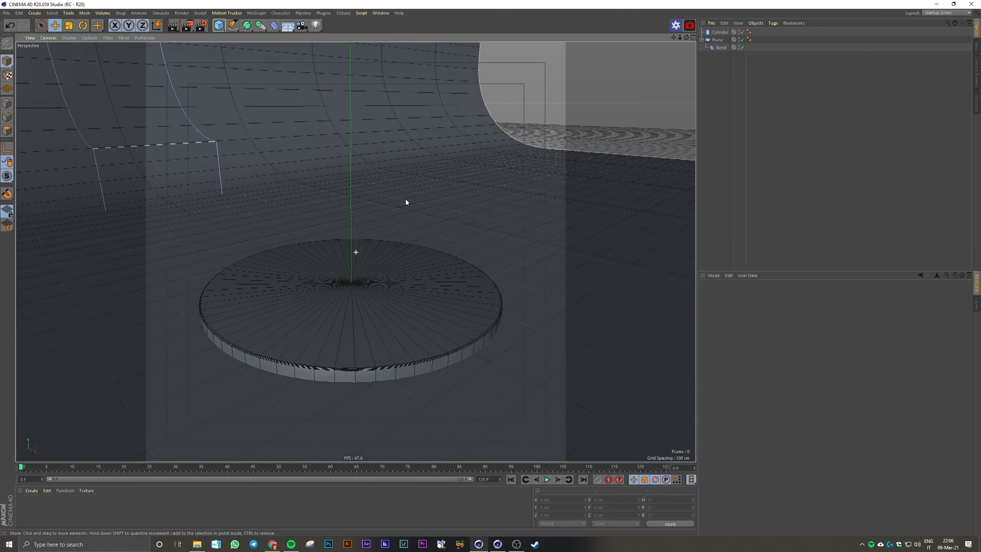
pyautogui.keyDown('alt'); pyautogui.moveTo(404, 198); pyautogui.dragTo(403, 201); pyautogui.keyUp('alt')
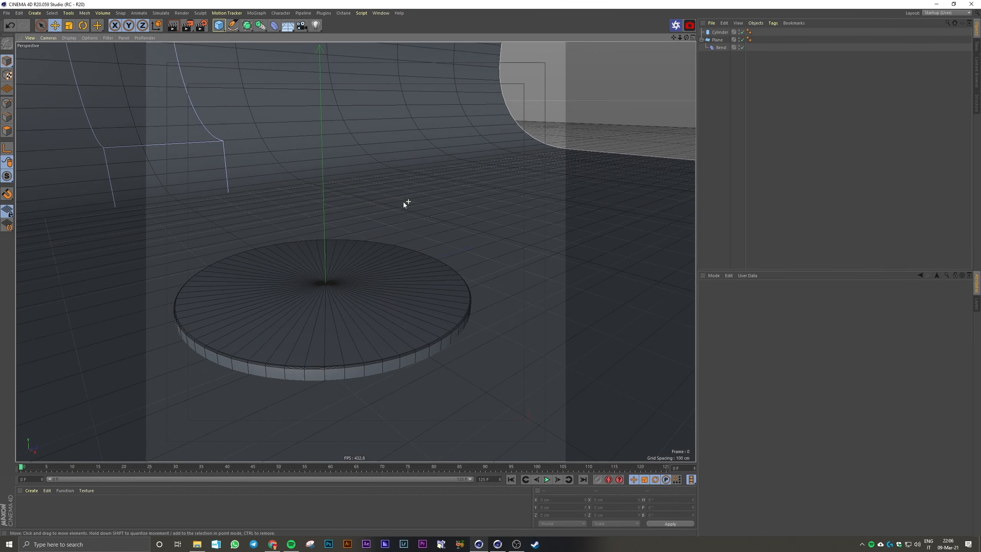
pyautogui.click(302, 26)
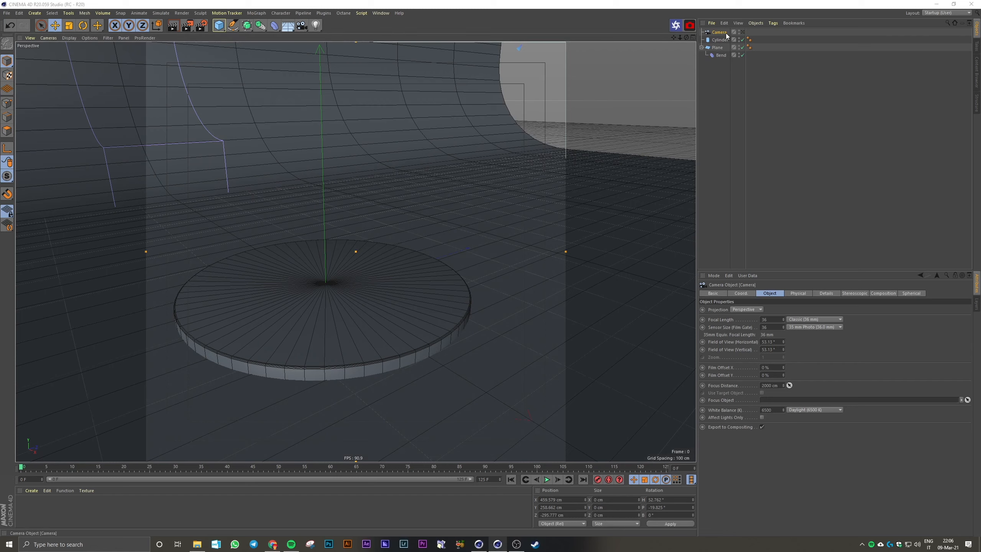
pyautogui.doubleClick(777, 320)
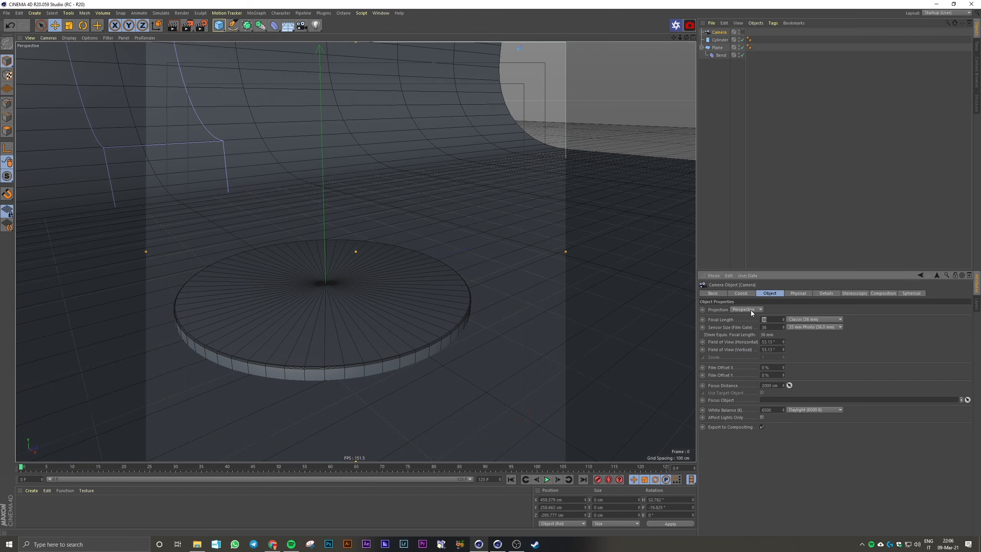
pyautogui.click(751, 309)
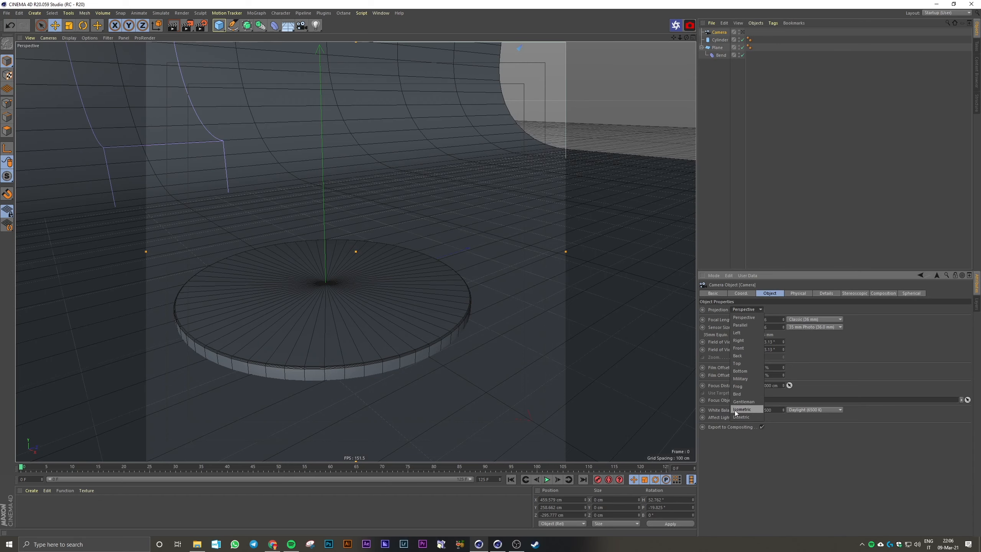
pyautogui.click(810, 353)
pyautogui.doubleClick(778, 320)
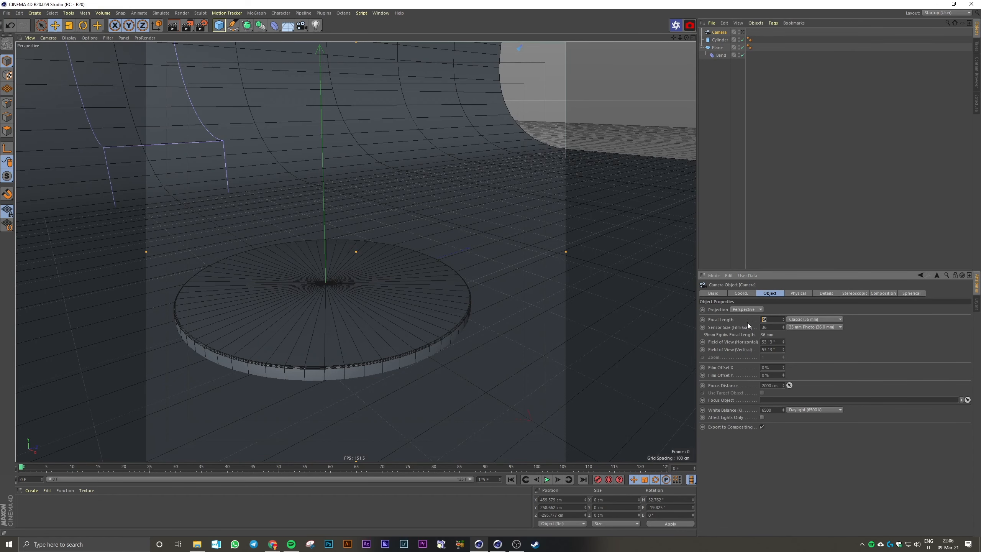
pyautogui.write('200')
pyautogui.press('Return')
# Look through the new camera and frame the podium centred in the lower half of the square frame
pyautogui.click(743, 32)
pyautogui.keyDown('alt'); pyautogui.moveTo(478, 251); pyautogui.dragTo(462, 329, button='right'); pyautogui.keyUp('alt')
pyautogui.keyDown('alt'); pyautogui.moveTo(462, 335); pyautogui.dragTo(460, 330); pyautogui.keyUp('alt')
pyautogui.keyDown('alt'); pyautogui.moveTo(464, 315); pyautogui.dragTo(458, 328, button='middle'); pyautogui.keyUp('alt')
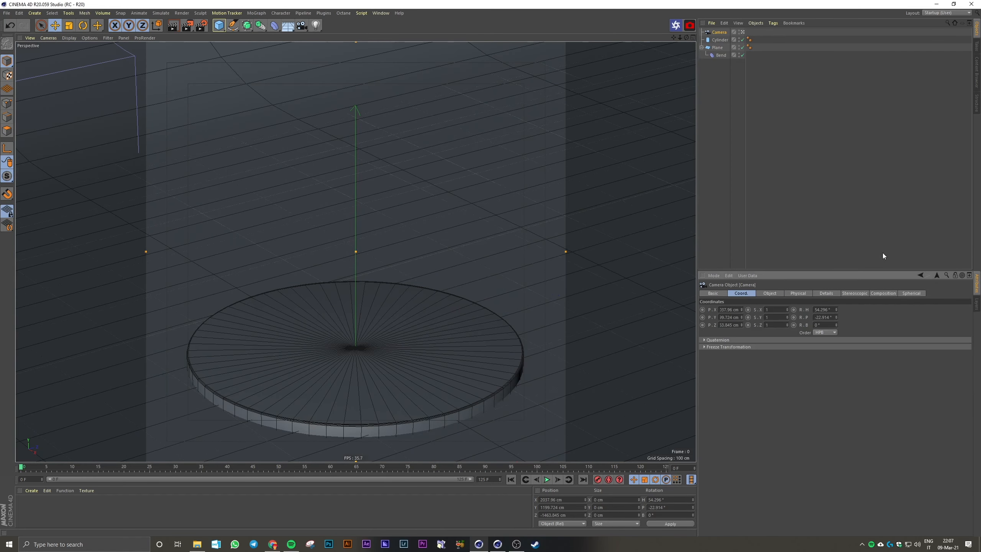
pyautogui.click(832, 256)
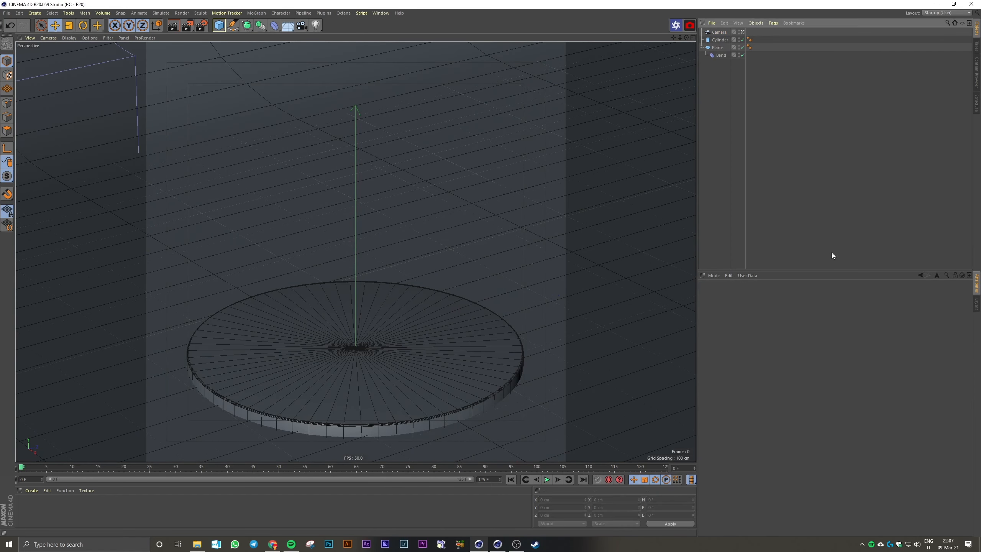
# Lock the camera with a Protection tag and collapse the plane's hierarchy
pyautogui.click(719, 32)
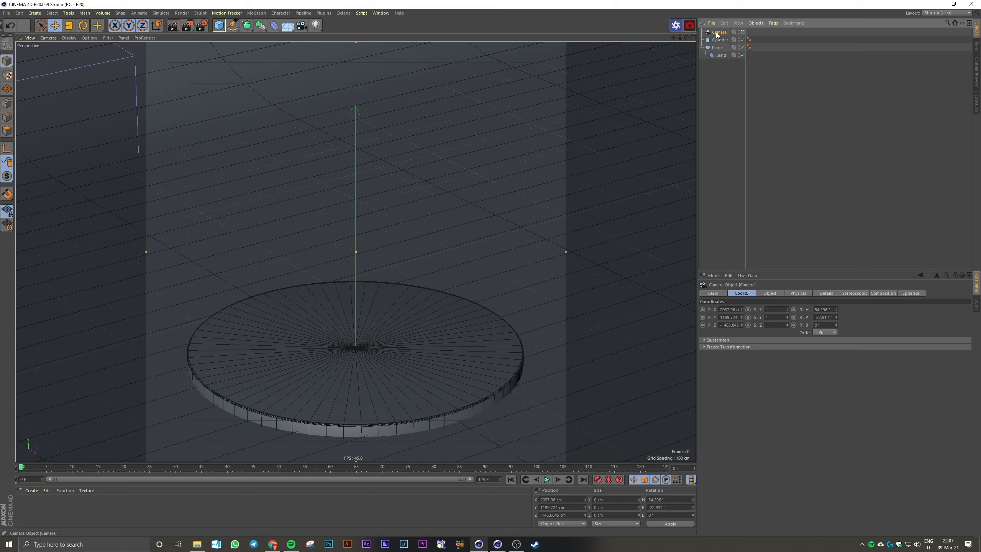
pyautogui.click(775, 24)
pyautogui.moveTo(778, 36)
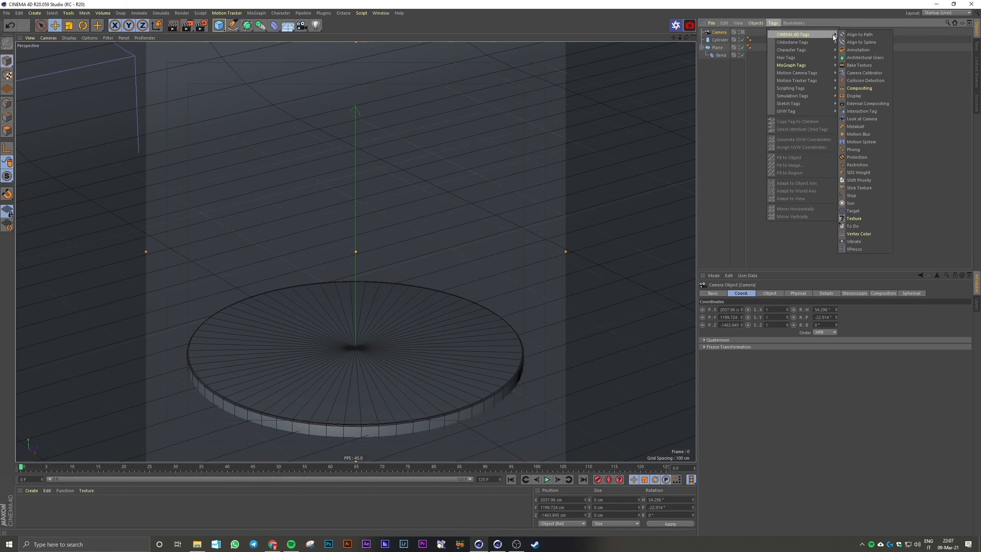
pyautogui.click(871, 155)
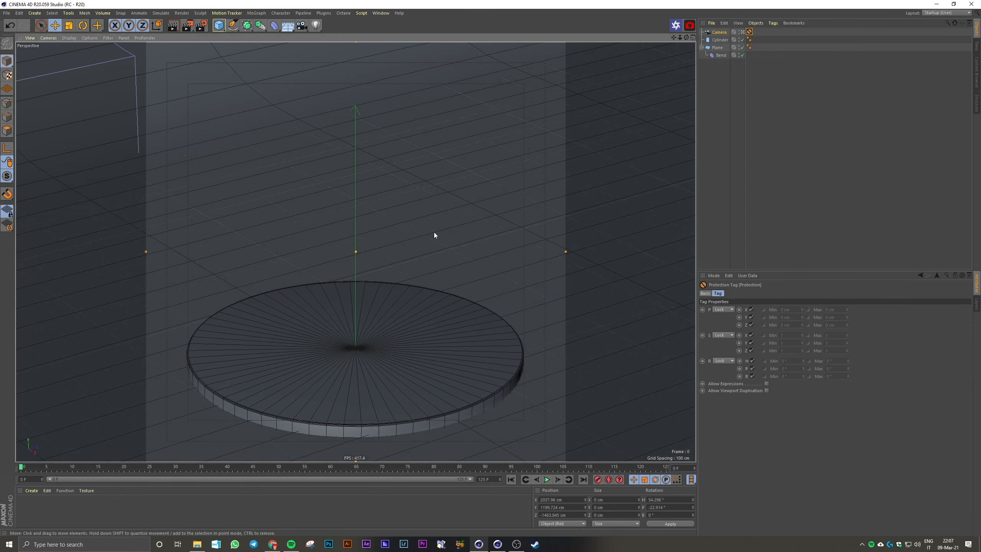
pyautogui.click(741, 186)
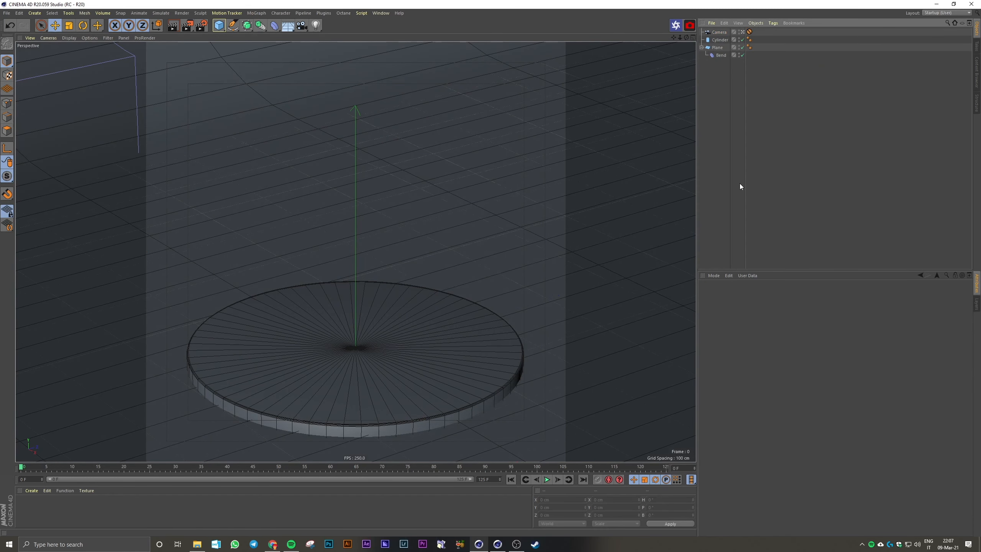
pyautogui.click(702, 47)
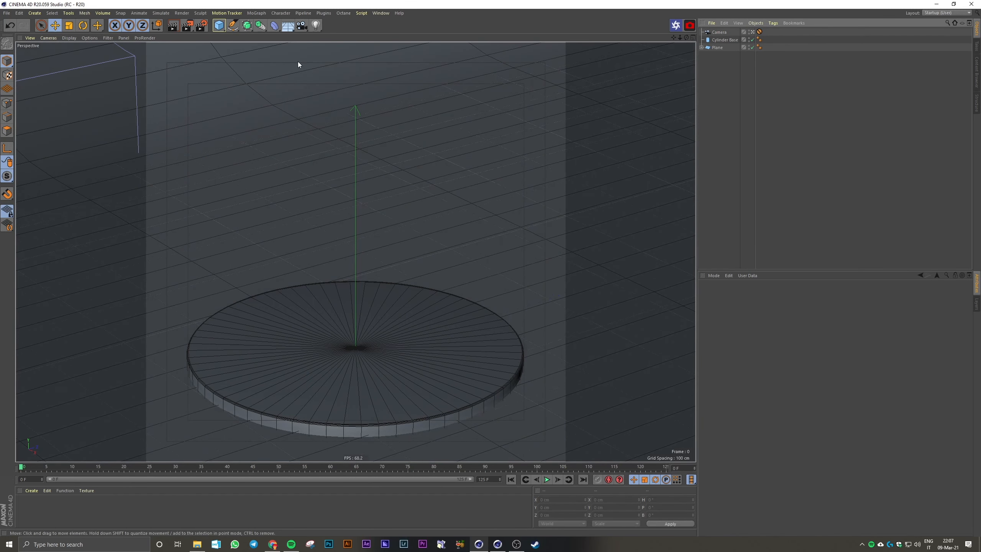
# Add a cube sized 175 cm in X, 220 cm in Y and 300 cm in Z
pyautogui.click(218, 25)
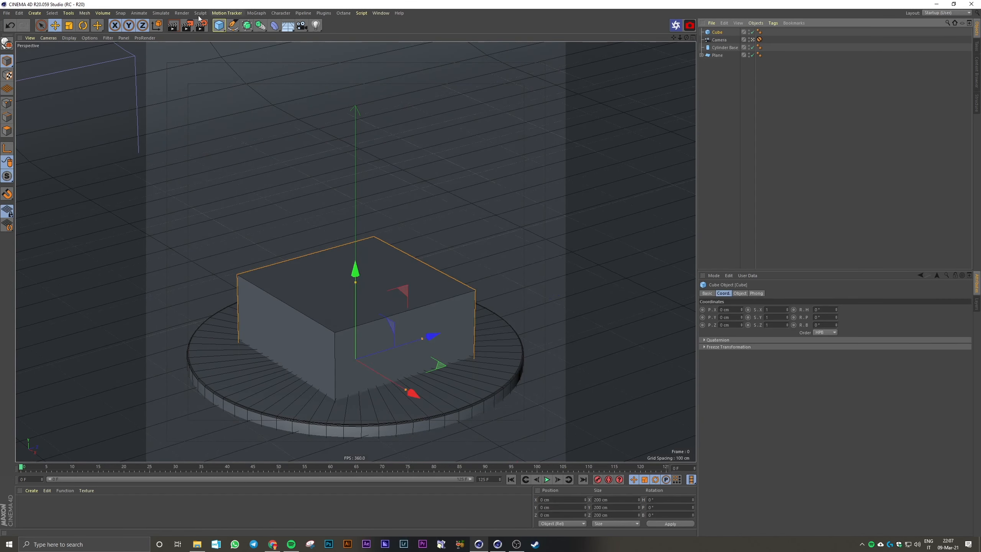
pyautogui.click(739, 293)
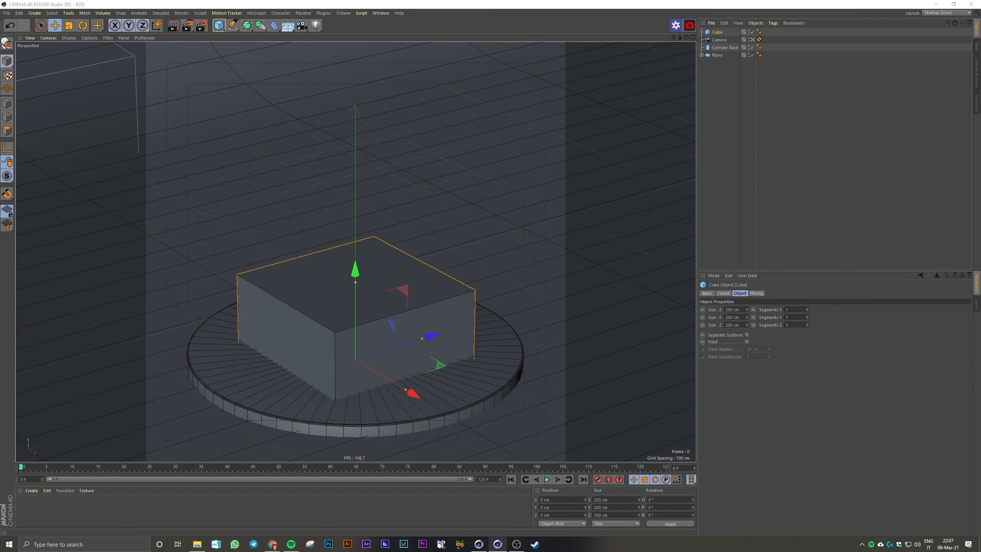
pyautogui.doubleClick(734, 310)
pyautogui.write('175')
pyautogui.press('Return')
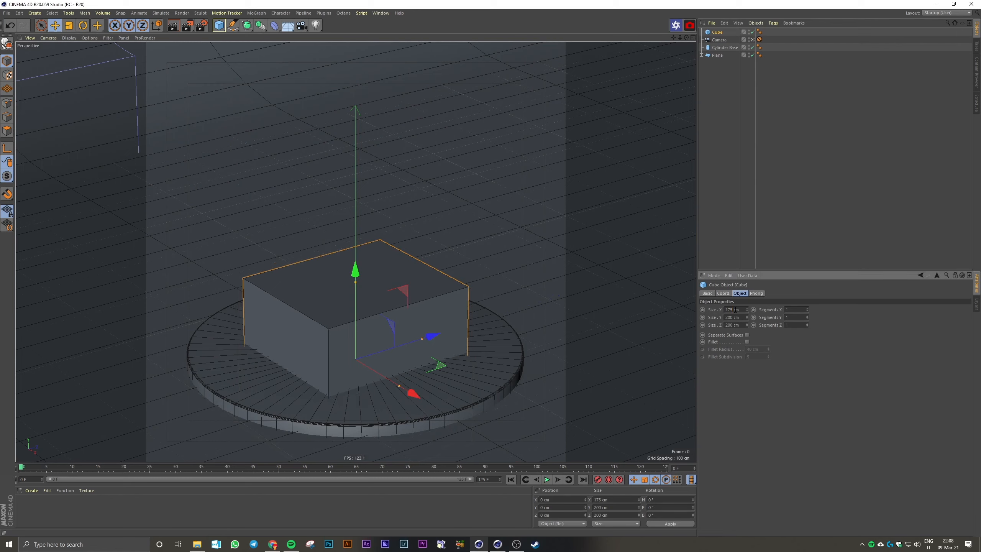
pyautogui.doubleClick(734, 317)
pyautogui.write('220')
pyautogui.press('Tab')
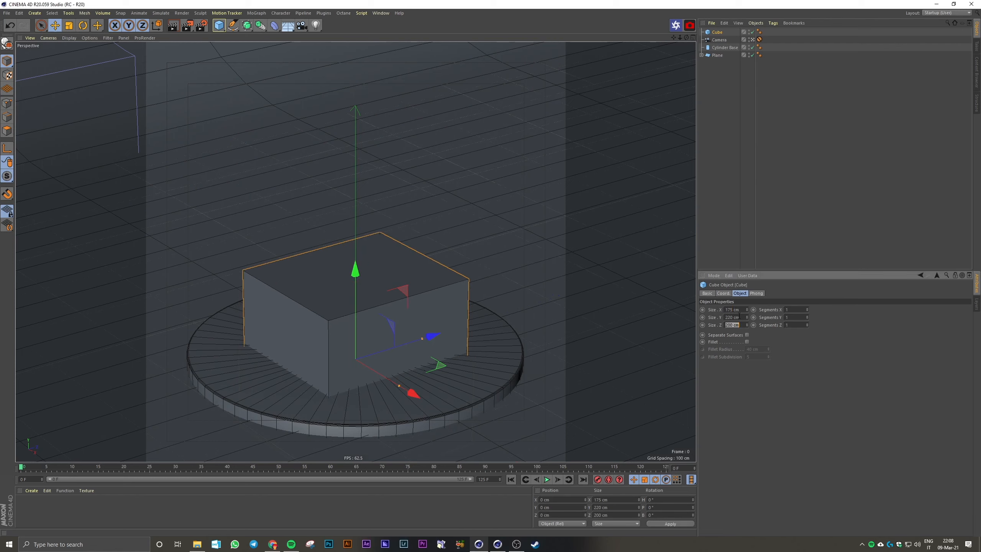
pyautogui.write('300')
pyautogui.press('Return')
# Raise the cube to rest on the podium with a Y position of 125 cm, and deselect it
pyautogui.click(726, 295)
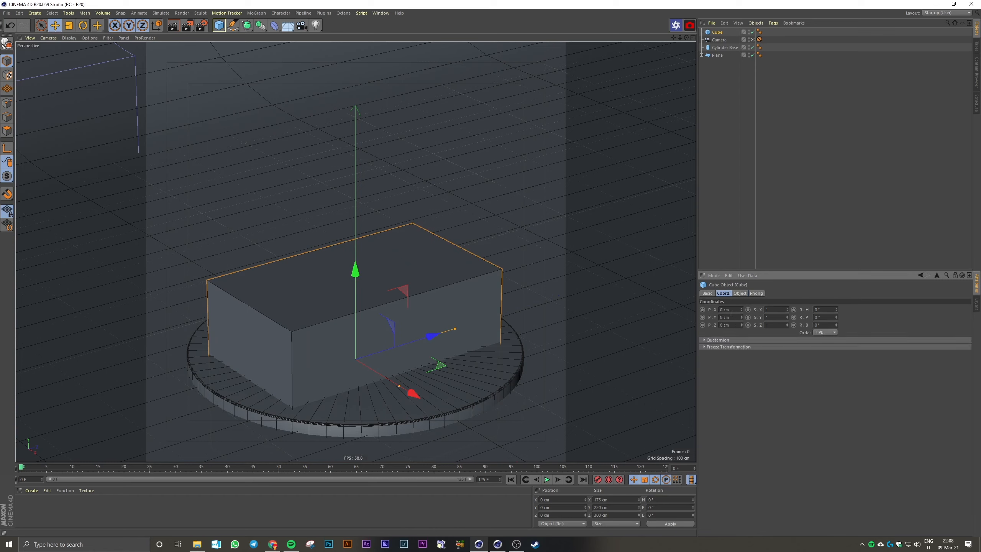
pyautogui.moveTo(355, 263); pyautogui.dragTo(333, 184)
pyautogui.middleClick(365, 174)
pyautogui.middleClick(494, 325)
pyautogui.scroll(3, 356, 303)
pyautogui.middleClick(357, 184)
pyautogui.middleClick(331, 208)
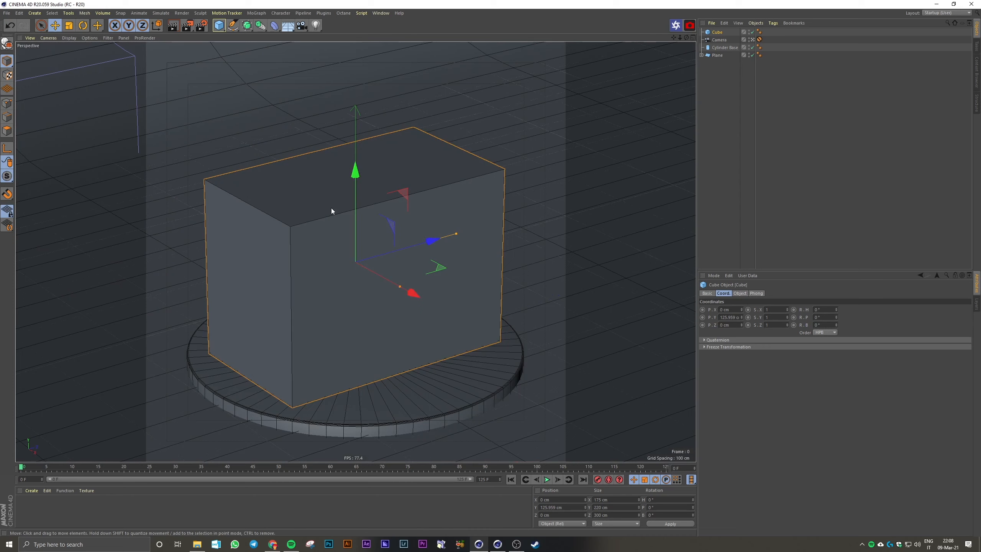
pyautogui.doubleClick(725, 318)
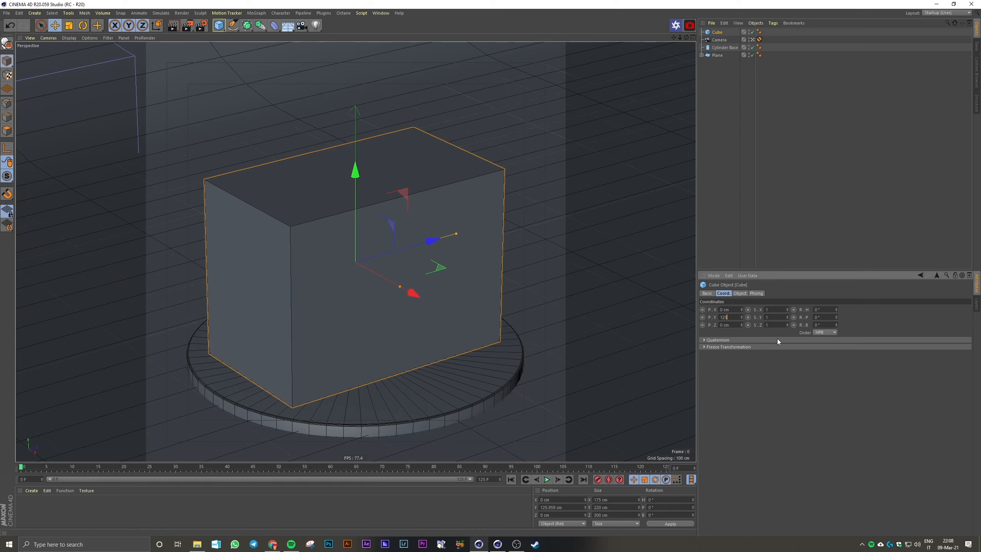
pyautogui.click(796, 199)
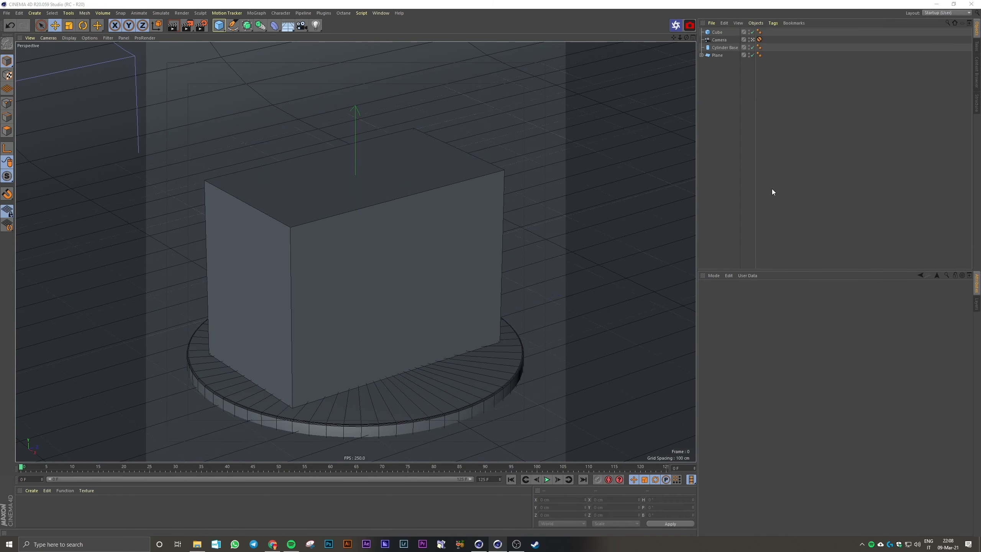
# Add a Formula spline and disable the cube so the spline can be seen
pyautogui.click(234, 28)
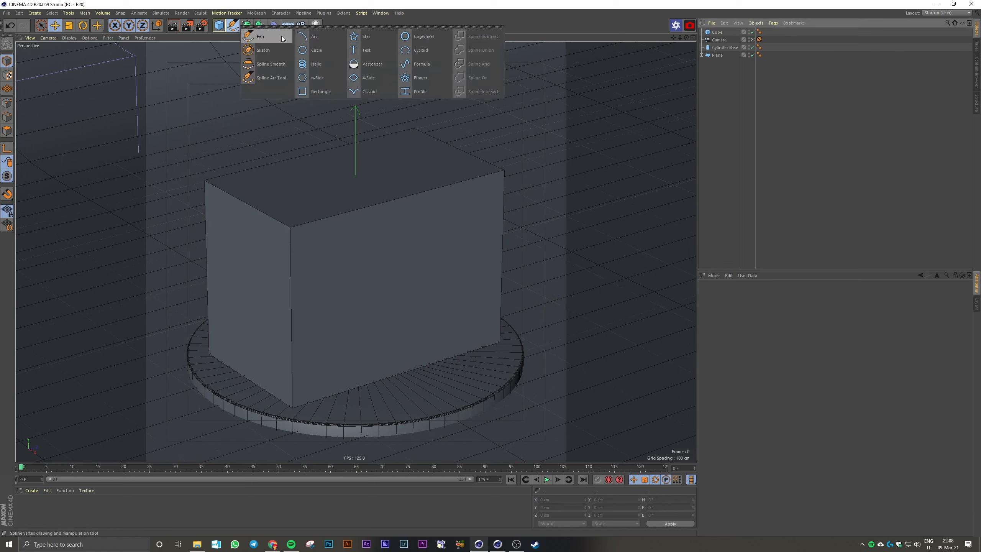
pyautogui.click(416, 63)
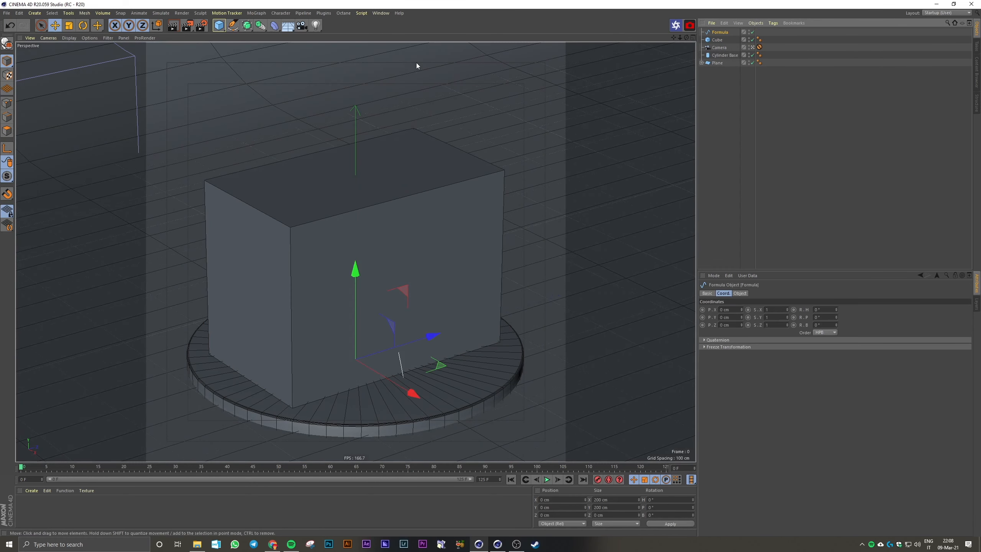
pyautogui.click(752, 40)
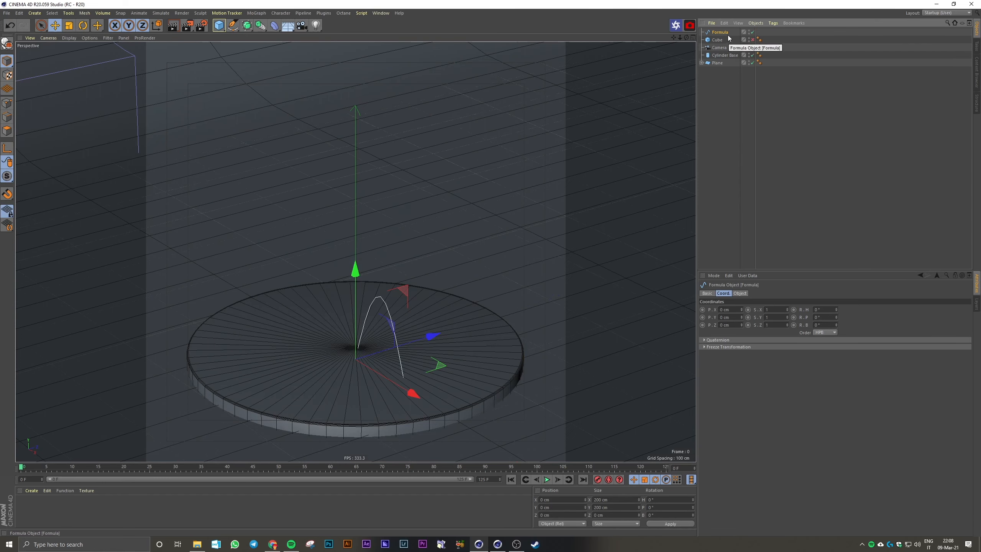
# Raise the Formula spline above the podium to a Y position of 170 cm and show it in the front view
pyautogui.moveTo(354, 270); pyautogui.dragTo(361, 133)
pyautogui.middleClick(361, 134)
pyautogui.middleClick(496, 280)
pyautogui.scroll(-4, 404, 178)
pyautogui.keyDown('alt'); pyautogui.moveTo(403, 177); pyautogui.dragTo(442, 238, button='middle'); pyautogui.keyUp('alt')
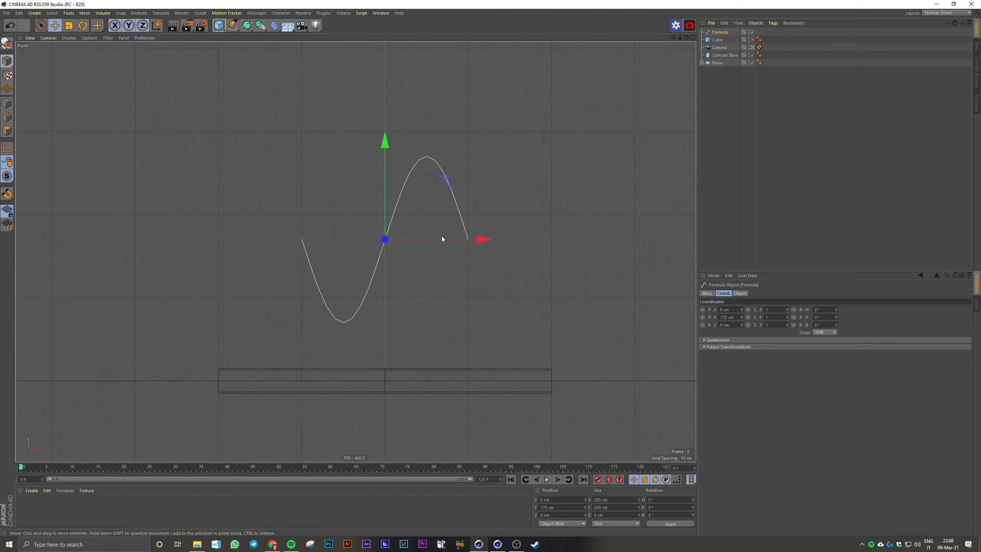
# Set the Formula spline's X(t) to 300.0*t and its Y(t) to 60.0*Sin(t*PI)
pyautogui.click(745, 293)
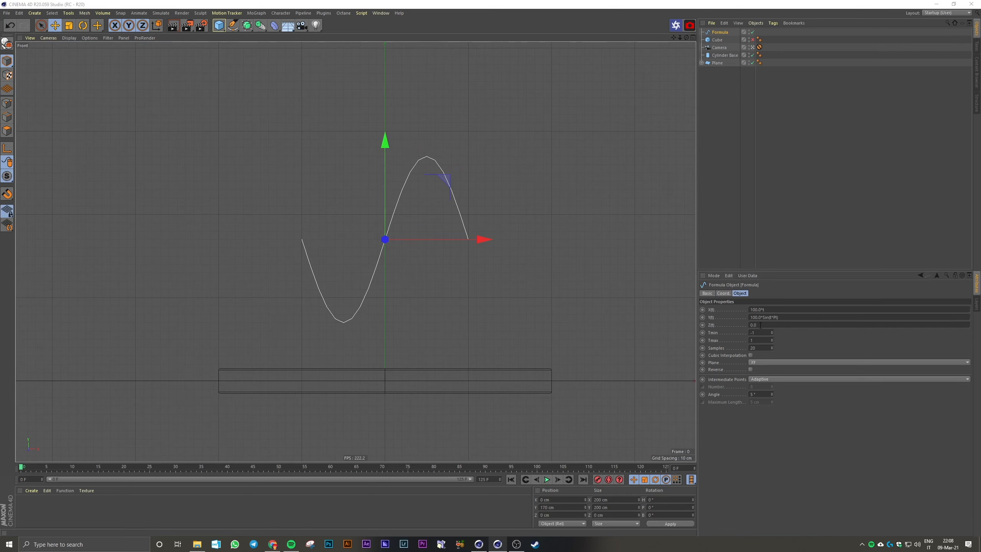
pyautogui.moveTo(758, 311); pyautogui.dragTo(741, 312)
pyautogui.write('300')
pyautogui.press('Return')
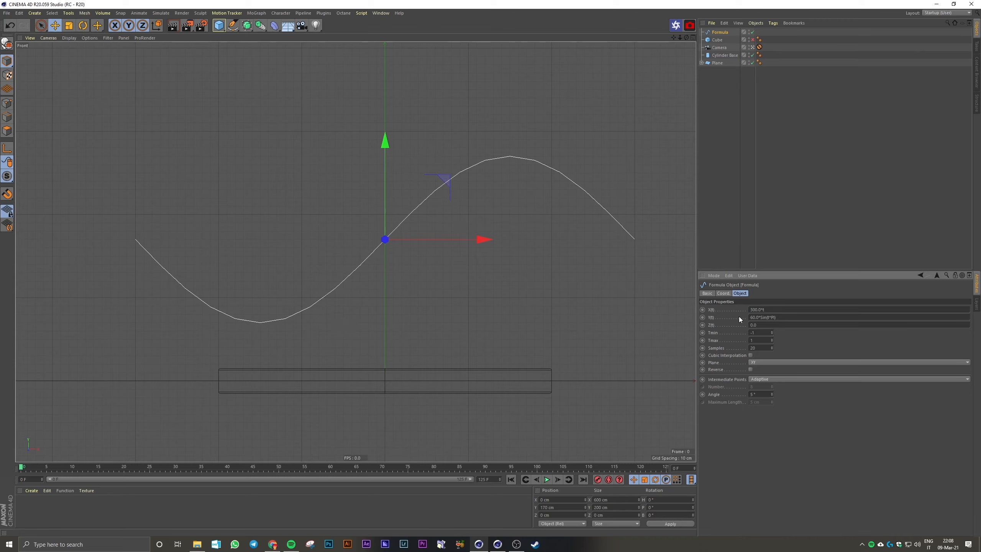
pyautogui.press('Return')
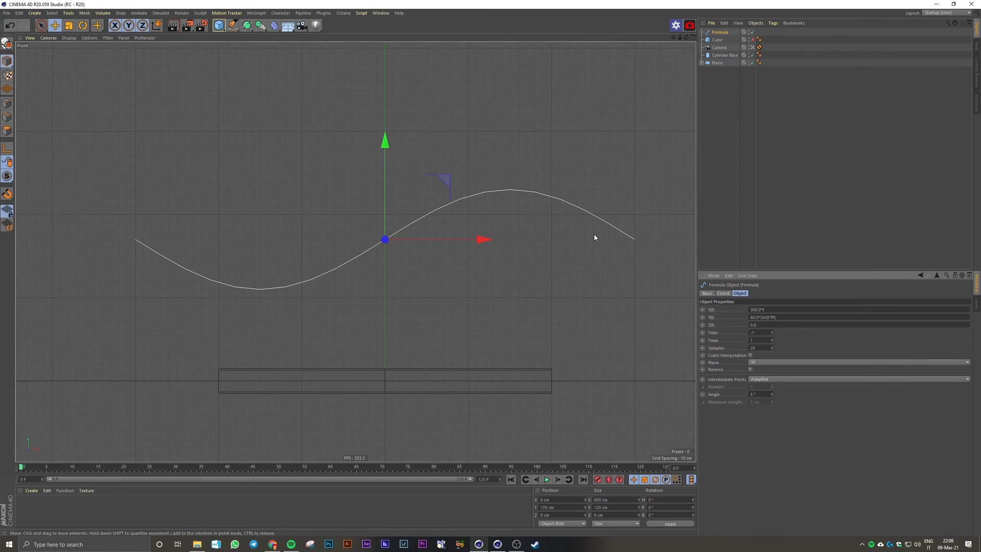
pyautogui.scroll(-3, 489, 242)
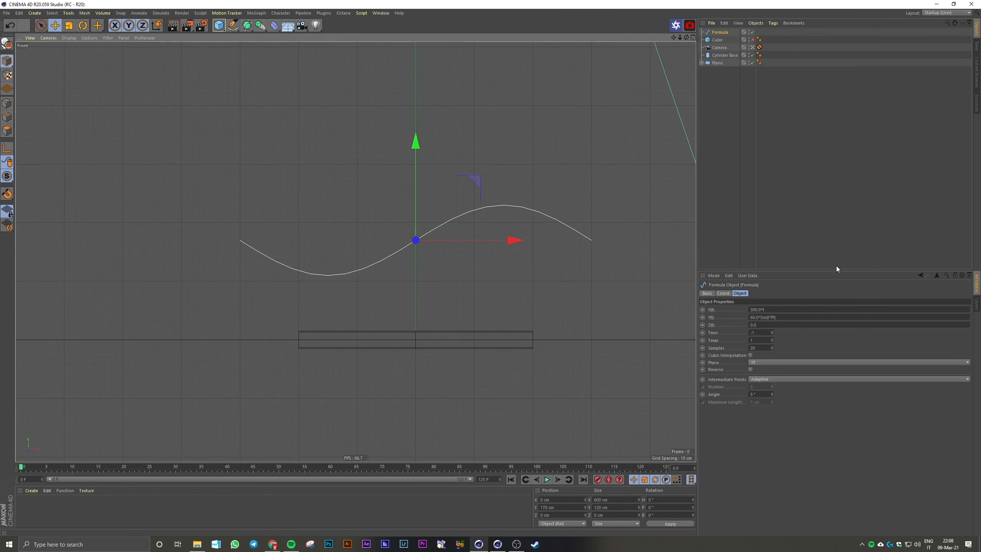
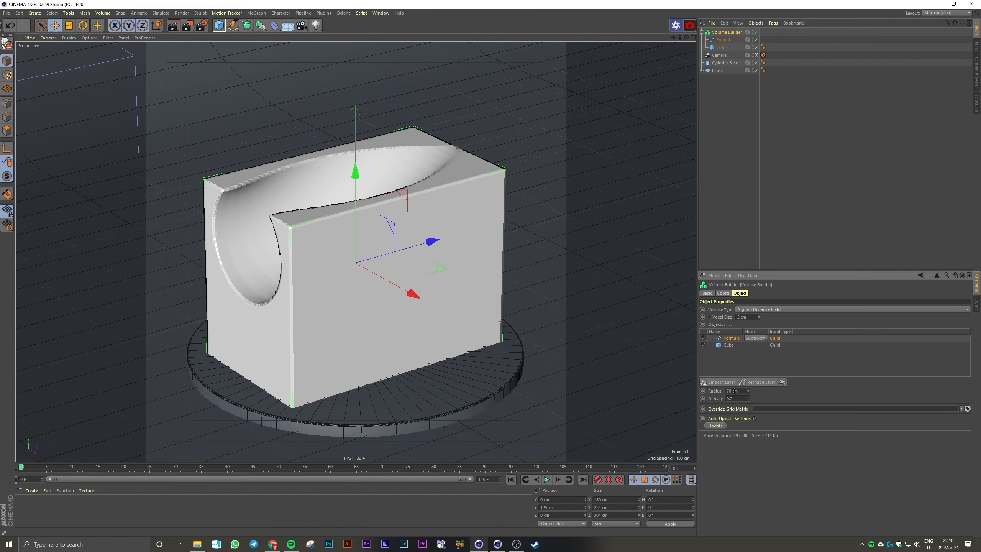
# Set the radius of the Formula spline's cut in the Volume Builder to 95 cm
pyautogui.press('Return')
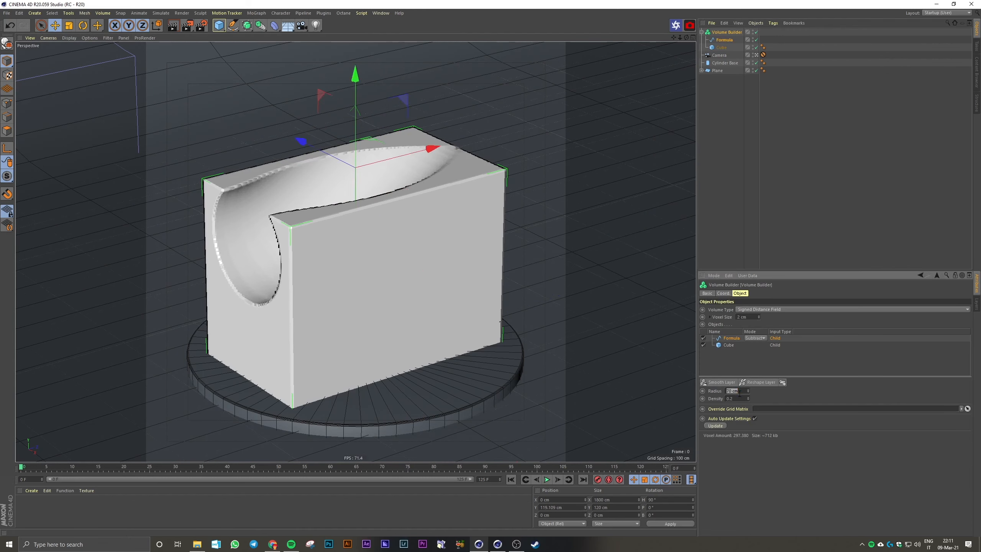
pyautogui.write('95')
pyautogui.press('Return')
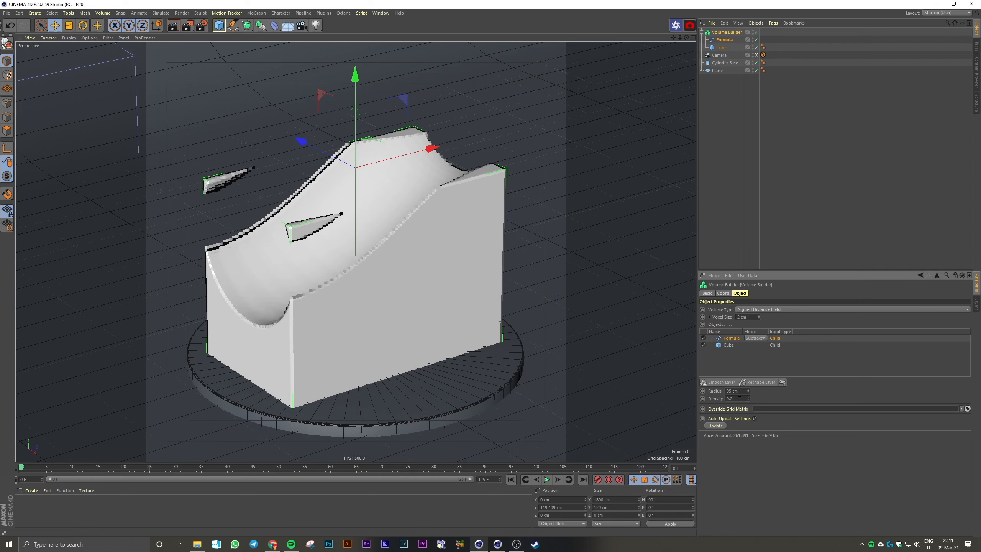
# Raise the Formula spline to a Y position of about 137.8 cm, try sliding it along the cube, and deselect it
pyautogui.click(724, 40)
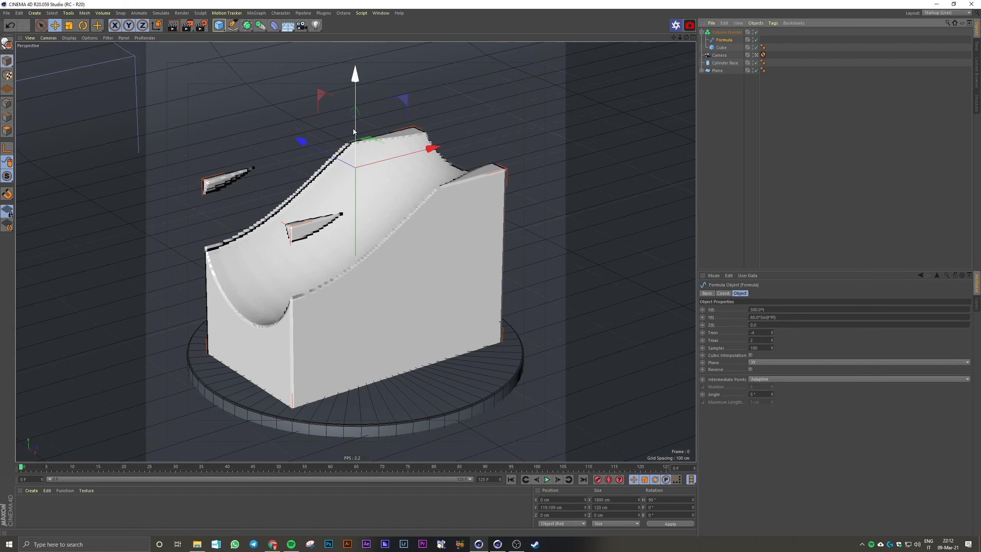
pyautogui.moveTo(351, 111); pyautogui.dragTo(351, 112)
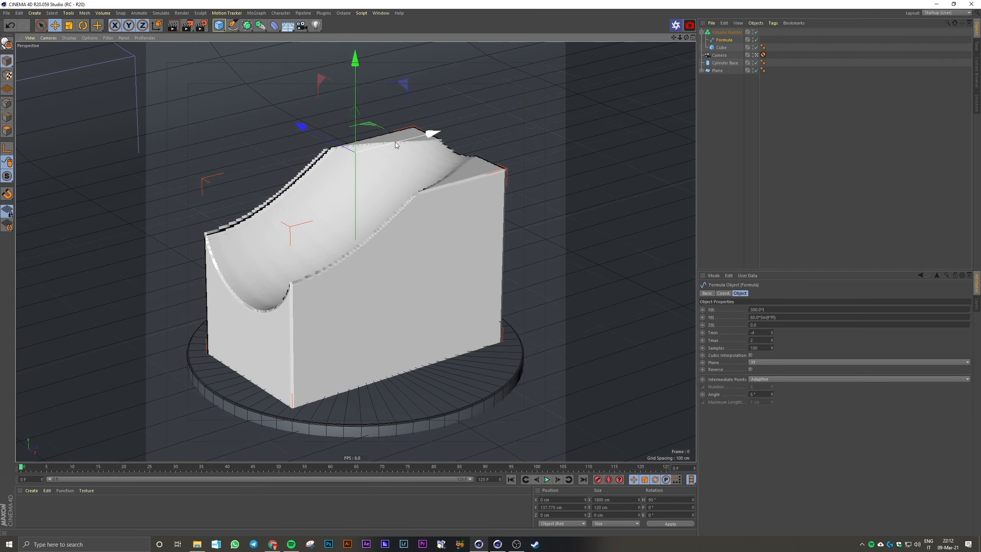
pyautogui.moveTo(355, 152); pyautogui.dragTo(173, 193)
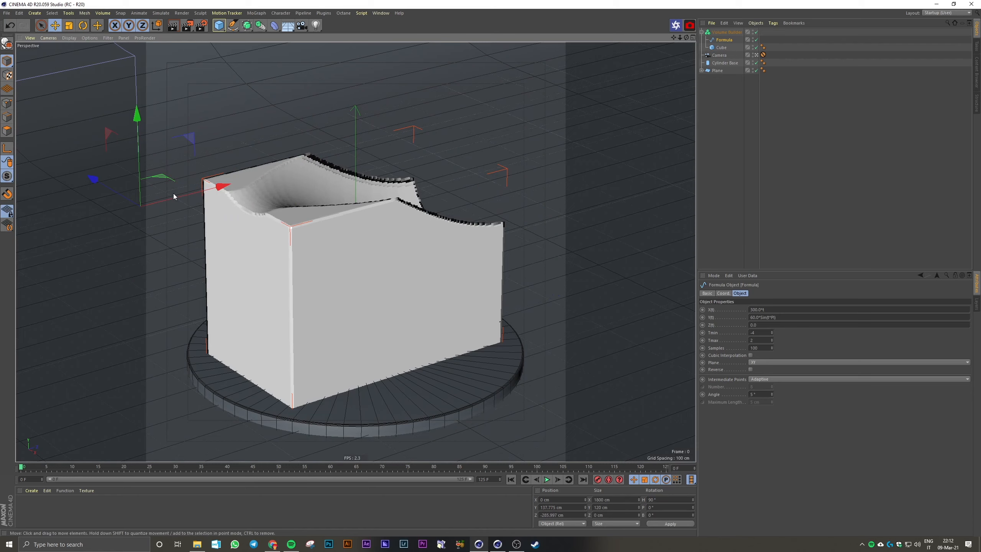
pyautogui.click(727, 114)
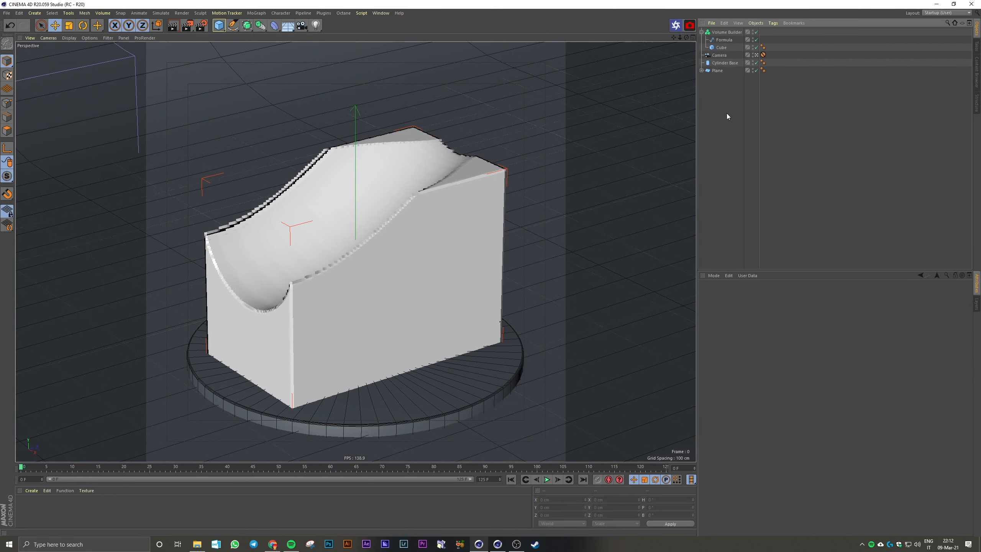
# Disable the Volume Builder and the cube, and select the Formula spline on its own
pyautogui.click(756, 32)
pyautogui.click(756, 47)
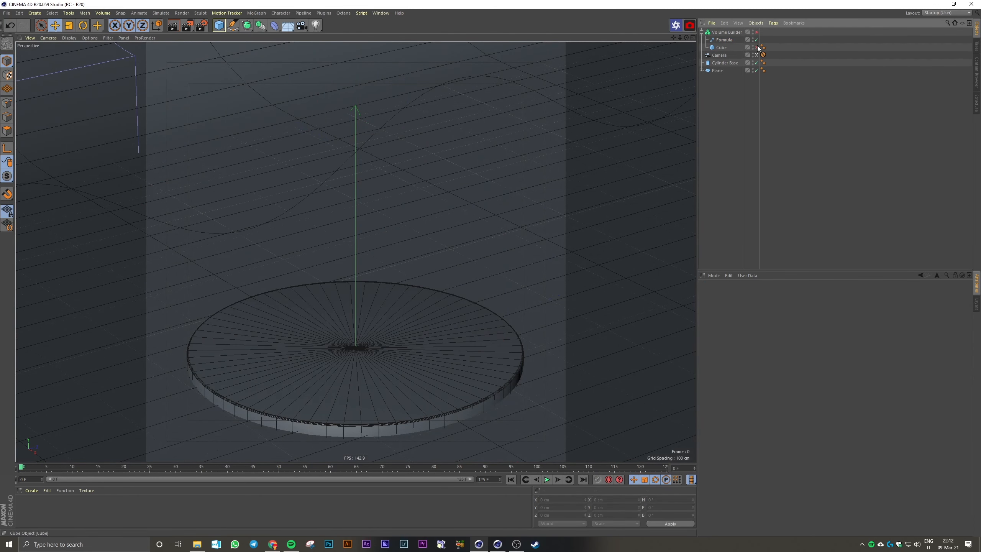
pyautogui.click(729, 40)
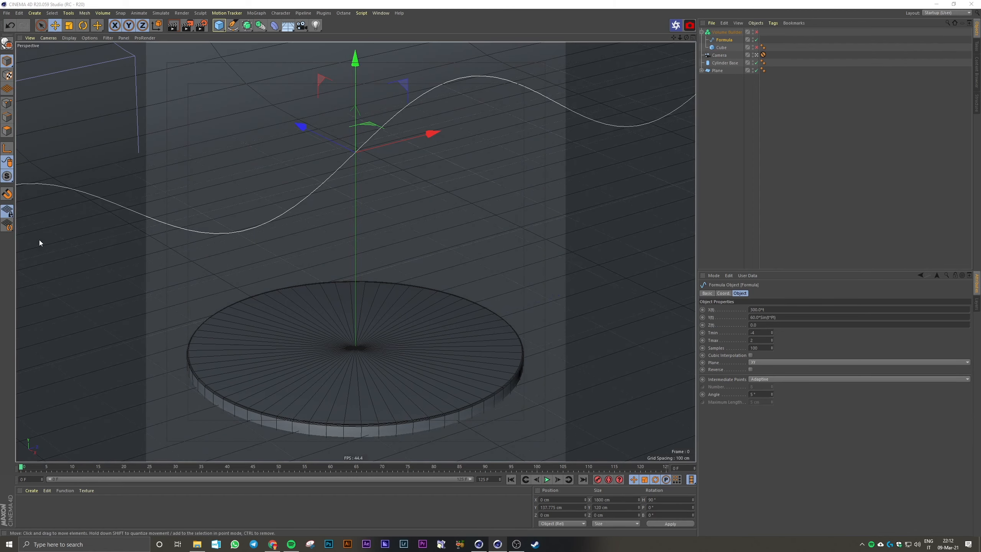
pyautogui.moveTo(428, 133); pyautogui.dragTo(287, 169)
pyautogui.hotkey('ctrl', 'z')
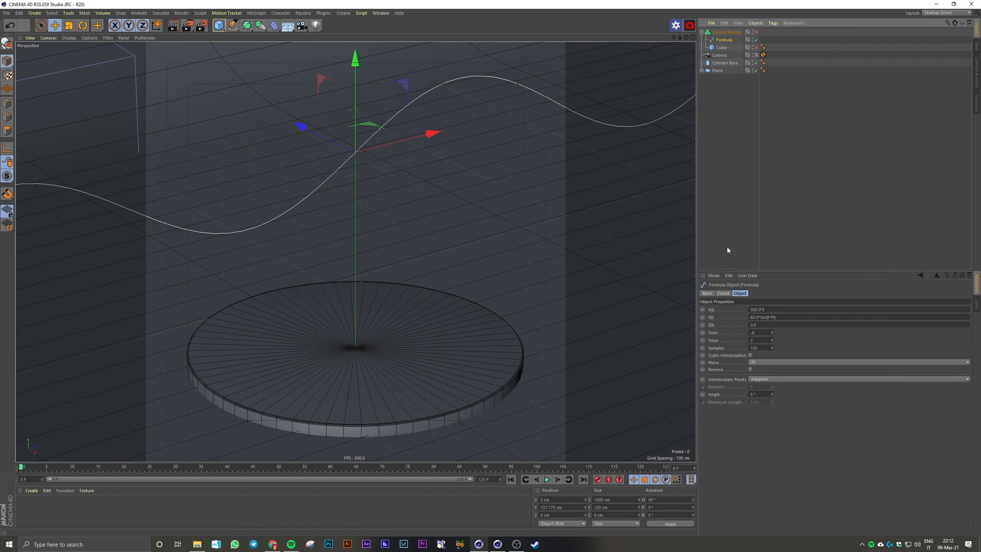
pyautogui.click(724, 293)
pyautogui.moveTo(741, 317)
pyautogui.mouseDown()
pyautogui.moveTo(742, 308)
pyautogui.moveTo(742, 336)
pyautogui.mouseUp()
pyautogui.hotkey('ctrl', 'z')
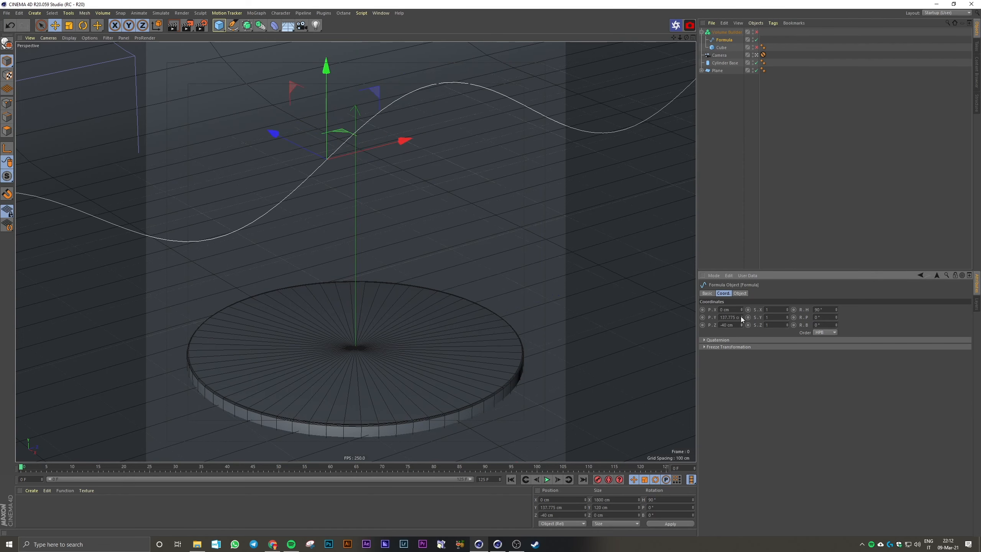
pyautogui.hotkey('ctrl', 'z')
# Keyframe the Formula spline's Z position at 0 cm on frame 0 and set it to -600 cm on frame 125
pyautogui.click(702, 325)
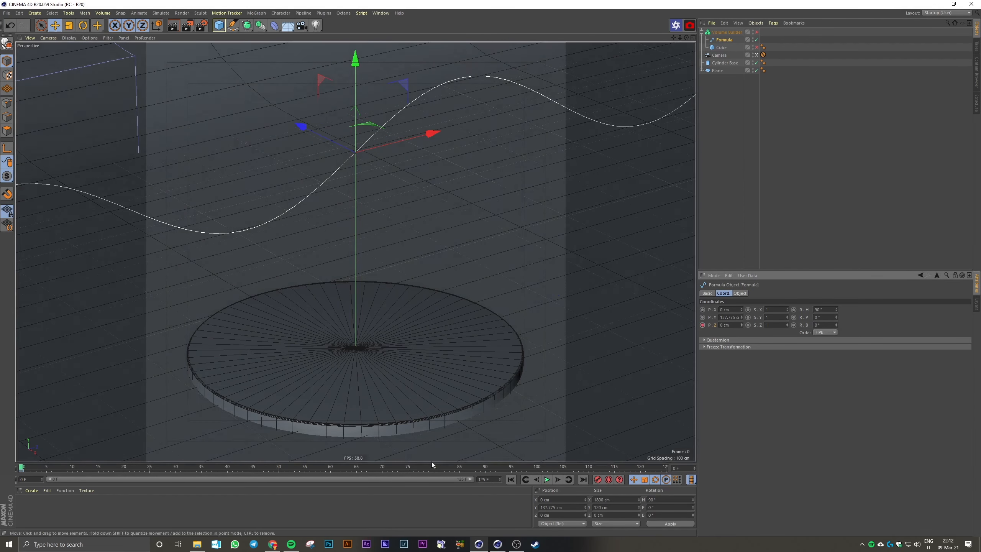
pyautogui.moveTo(46, 468); pyautogui.dragTo(600, 474)
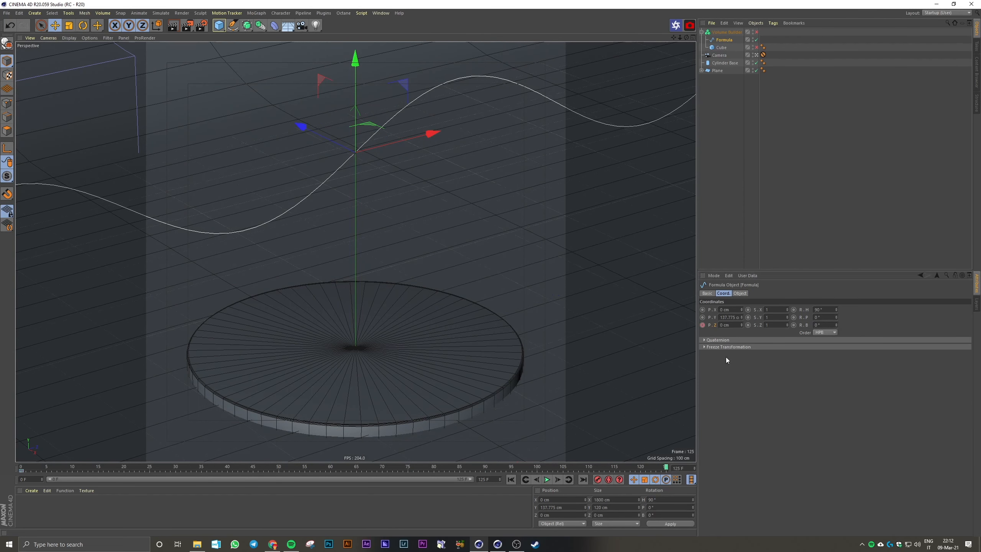
pyautogui.click(733, 325)
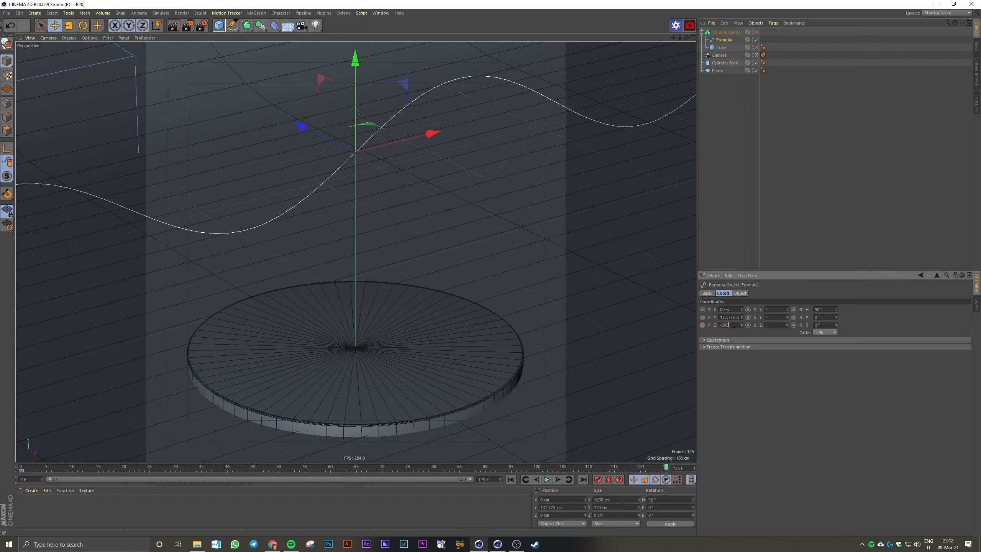
pyautogui.write('-600')
pyautogui.press('Return')
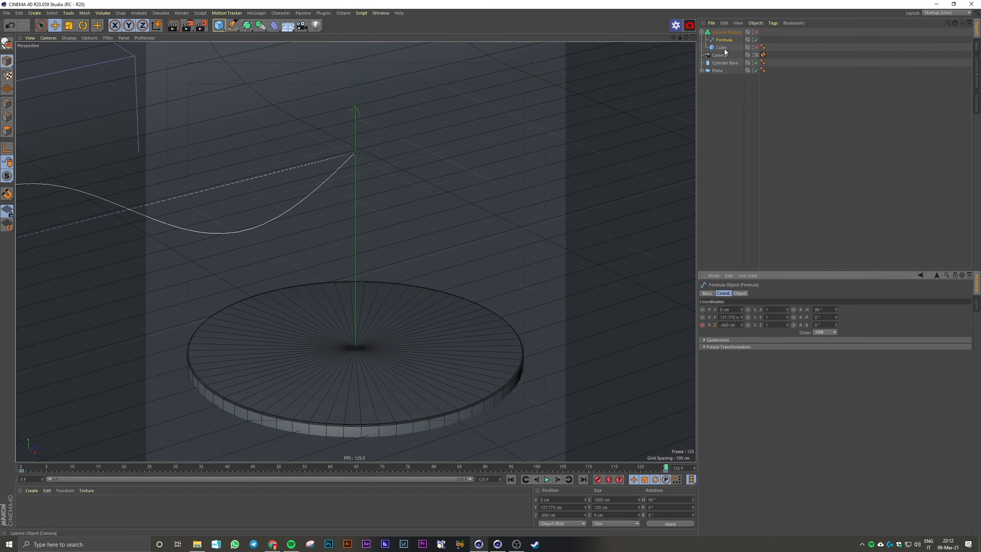
# Set the Formula spline's Tmin to -2 and Tmax to 4, and deselect it
pyautogui.click(740, 293)
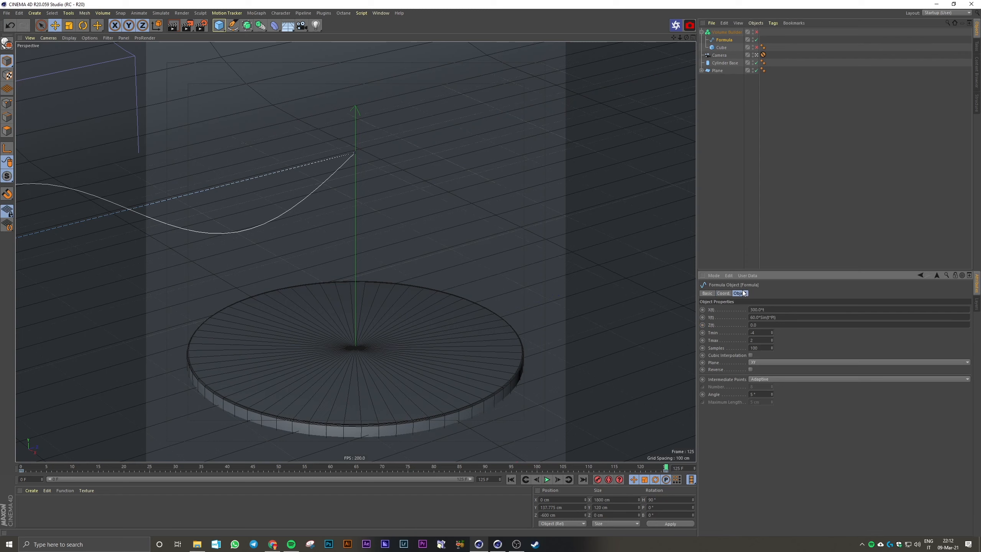
pyautogui.click(772, 338)
pyautogui.click(772, 338)
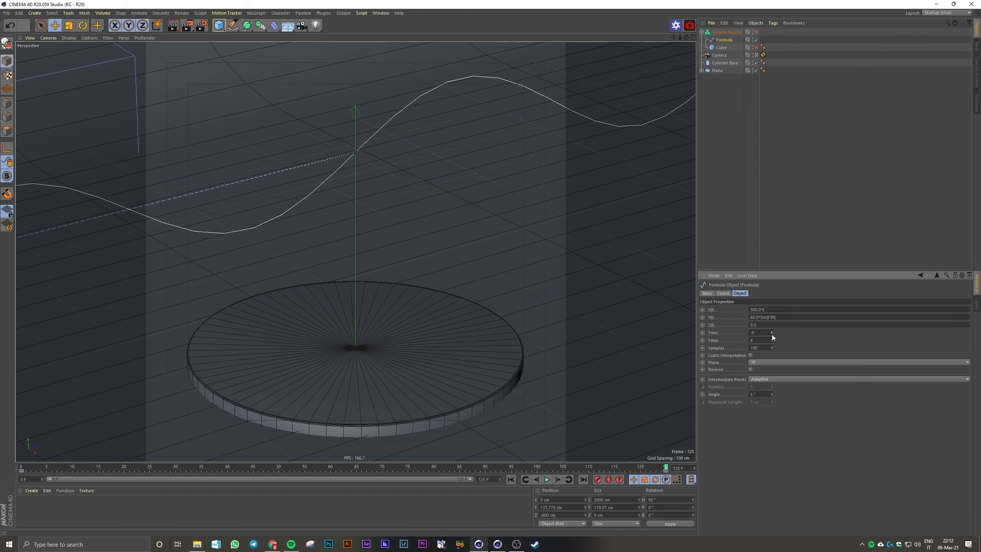
pyautogui.write('-2')
pyautogui.press('Return')
pyautogui.click(745, 216)
# Make the Formula spline's animation curve linear between its two position keys in the F-Curve timeline
pyautogui.click(511, 480)
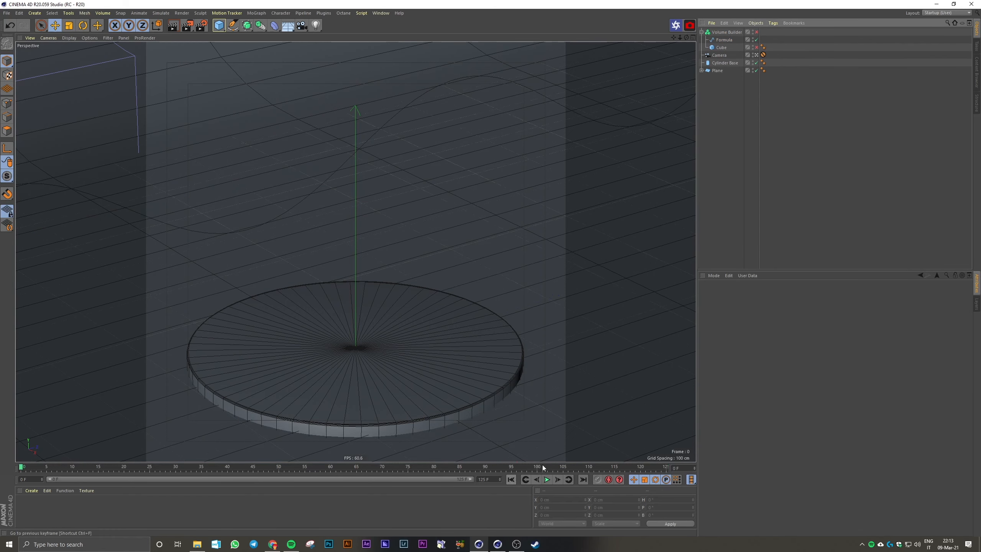
pyautogui.click(381, 12)
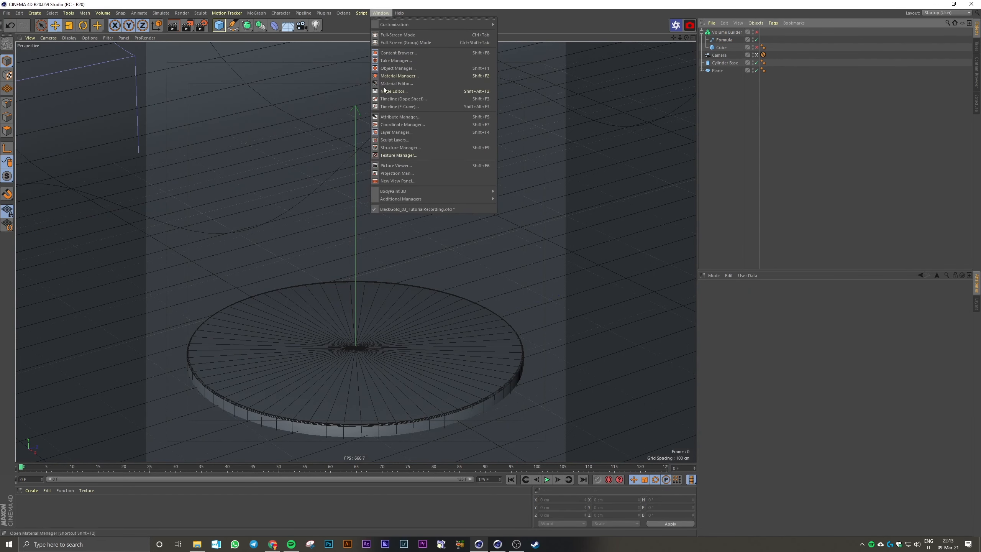
pyautogui.click(403, 105)
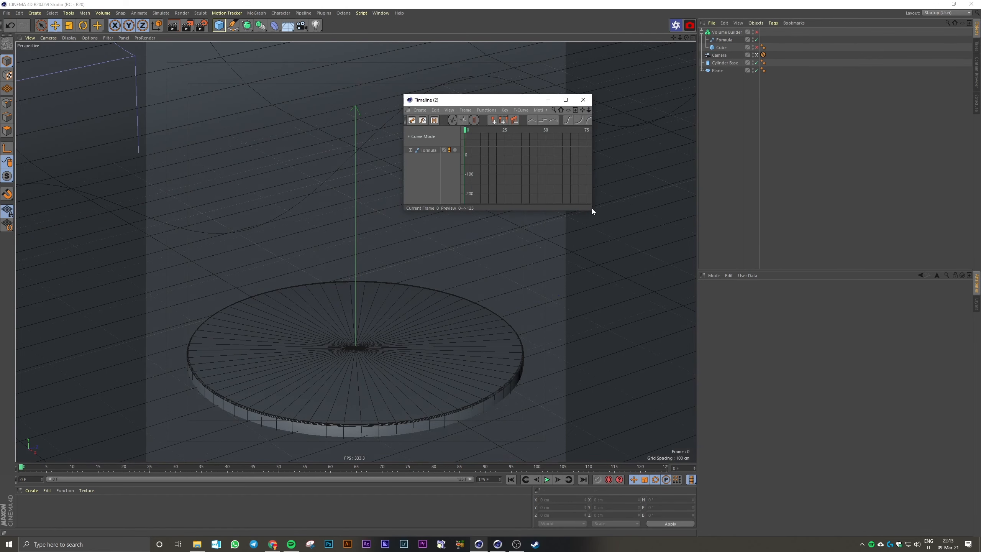
pyautogui.moveTo(592, 210); pyautogui.dragTo(810, 372)
pyautogui.click(428, 150)
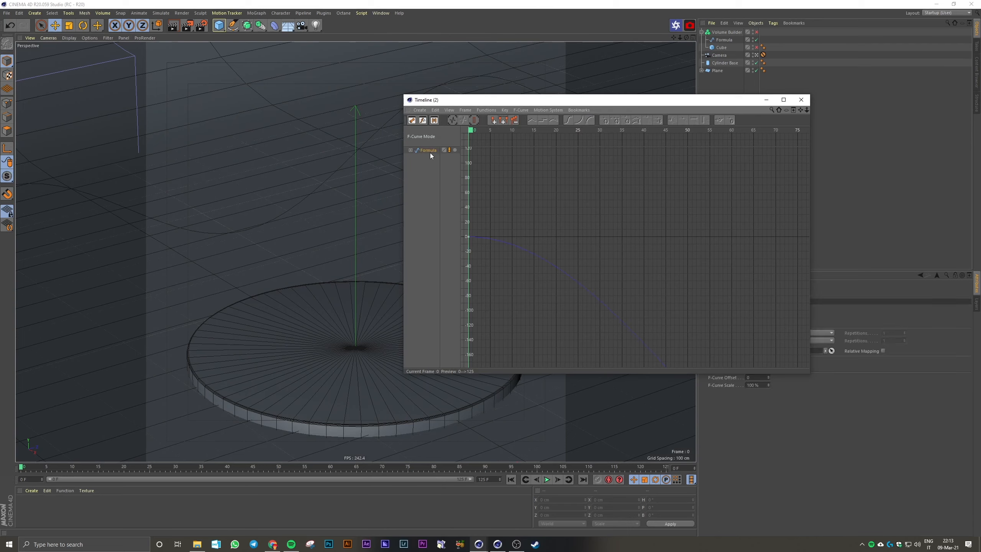
pyautogui.keyDown('alt'); pyautogui.moveTo(612, 229); pyautogui.dragTo(530, 317, button='right'); pyautogui.keyUp('alt')
pyautogui.moveTo(770, 207); pyautogui.dragTo(526, 354)
pyautogui.click(532, 121)
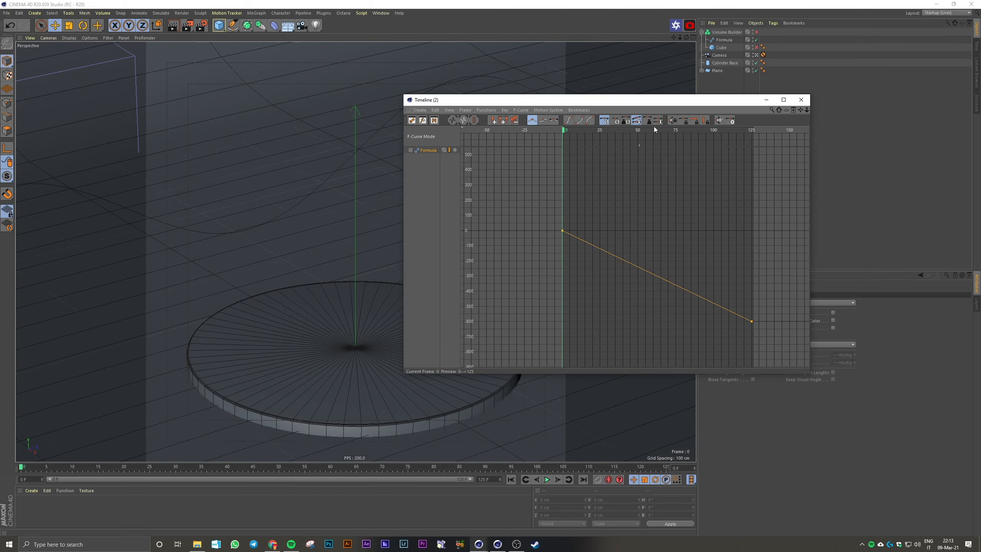
pyautogui.click(801, 100)
# Play back the spline's wave animation and return to frame 0
pyautogui.click(547, 479)
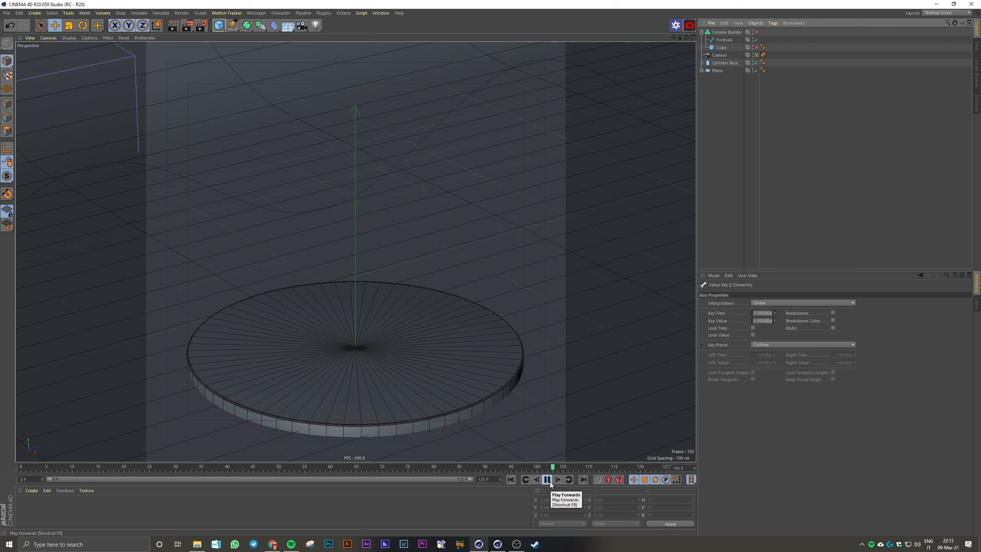
pyautogui.click(550, 482)
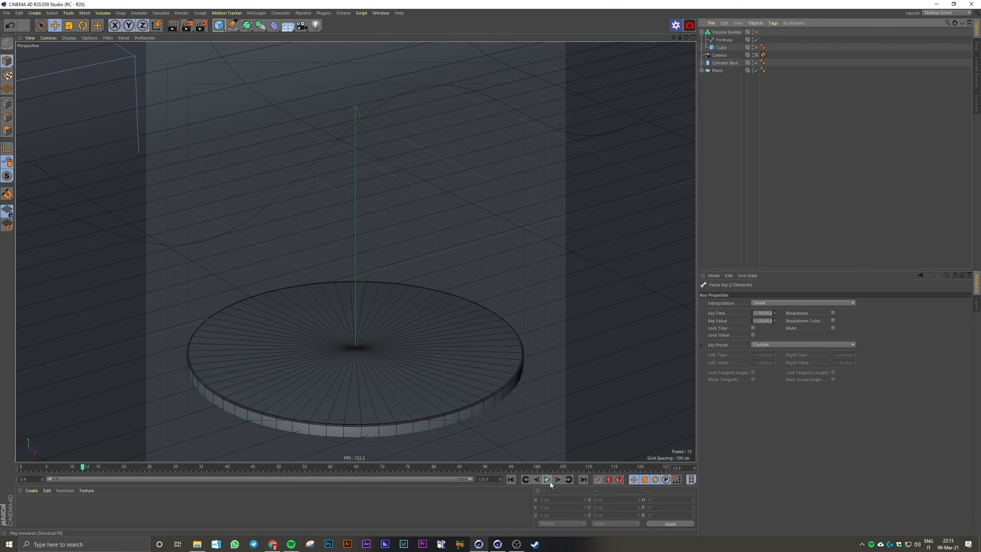
pyautogui.click(511, 480)
# Check the Formula spline's Z position at frames 0 and 125 against its X(t) formula
pyautogui.click(724, 40)
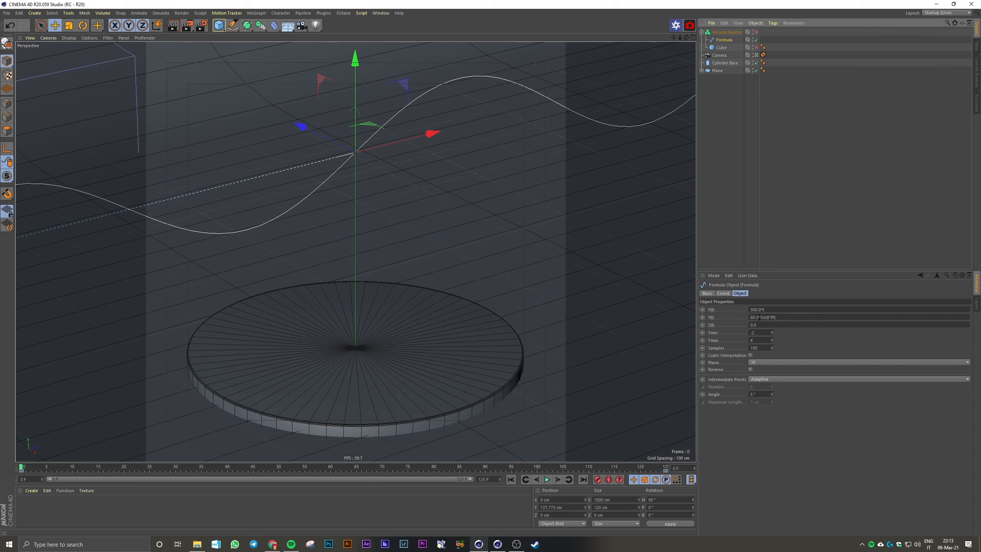
pyautogui.click(723, 294)
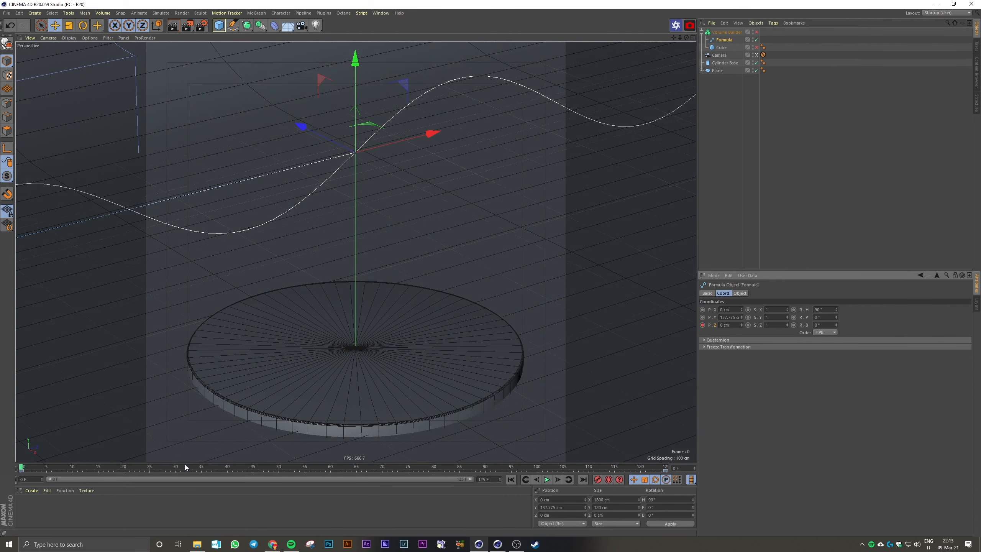
pyautogui.moveTo(186, 468); pyautogui.dragTo(707, 474)
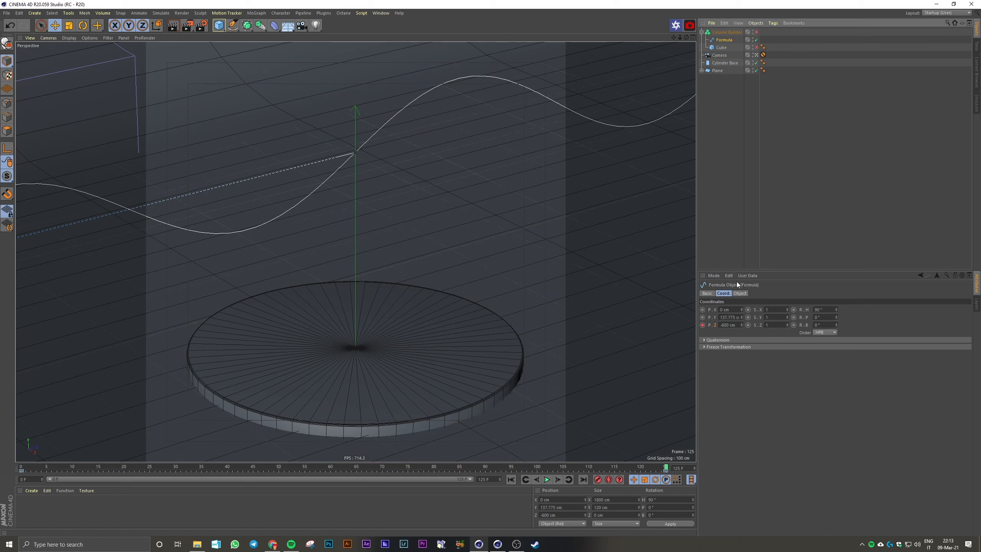
pyautogui.click(739, 292)
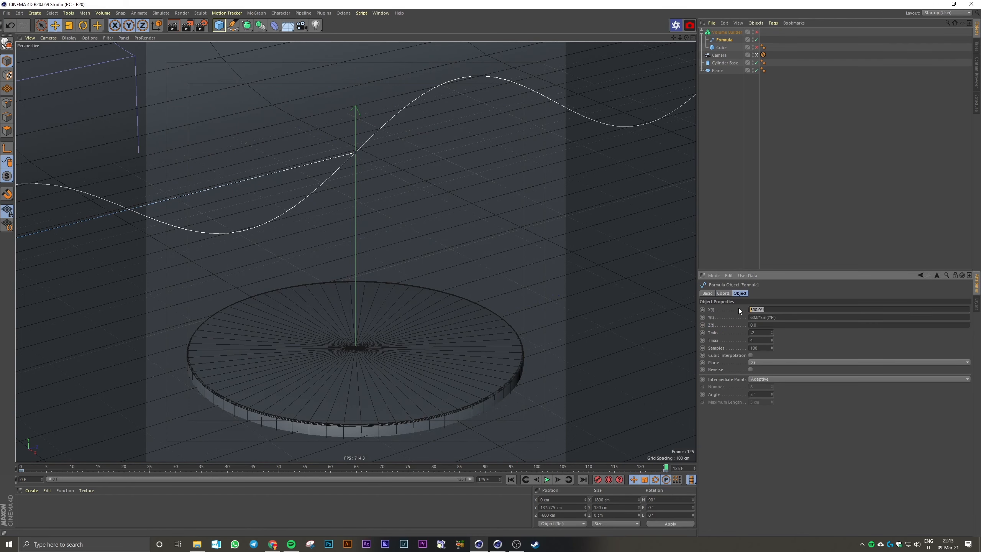
pyautogui.click(777, 236)
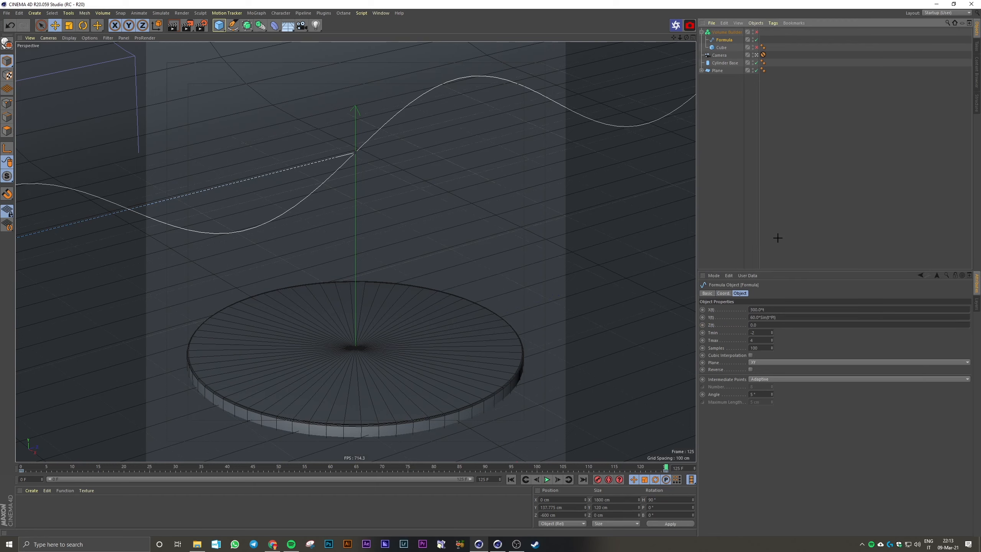
# Re-enable the cube and the Volume Builder, and return to frame 0
pyautogui.click(724, 40)
pyautogui.click(756, 33)
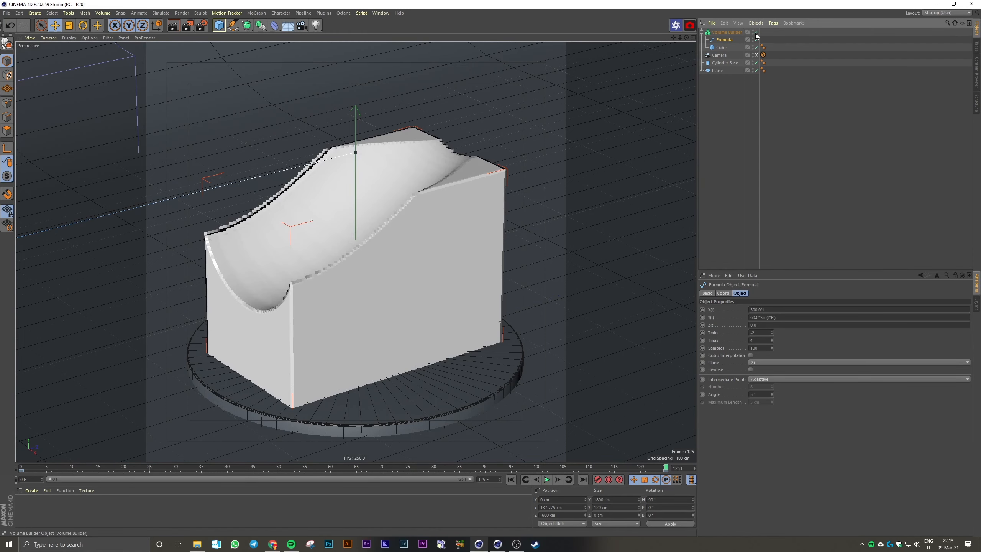
pyautogui.click(511, 479)
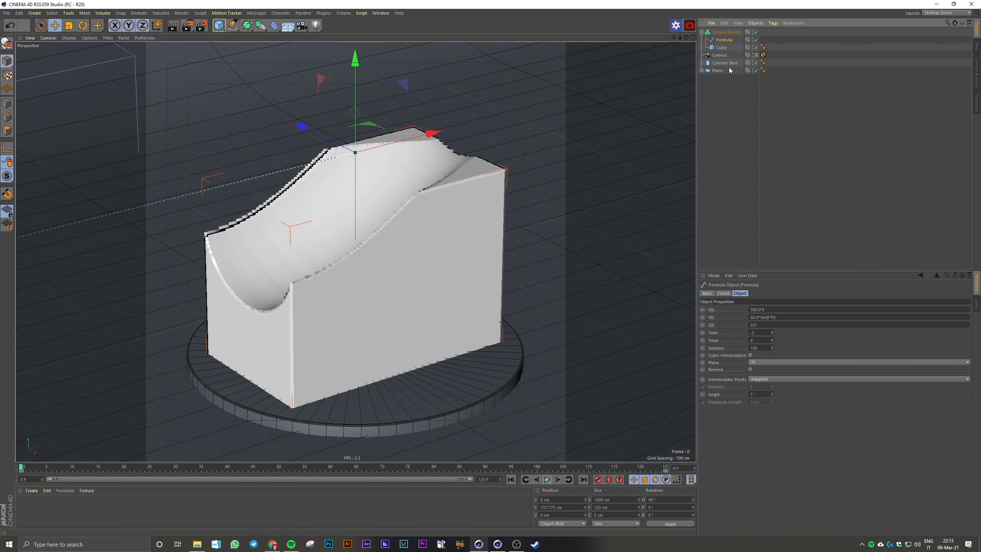
# Set the Volume Builder's voxel size to 5 cm and play back the animated wave cut
pyautogui.click(726, 32)
pyautogui.click(745, 317)
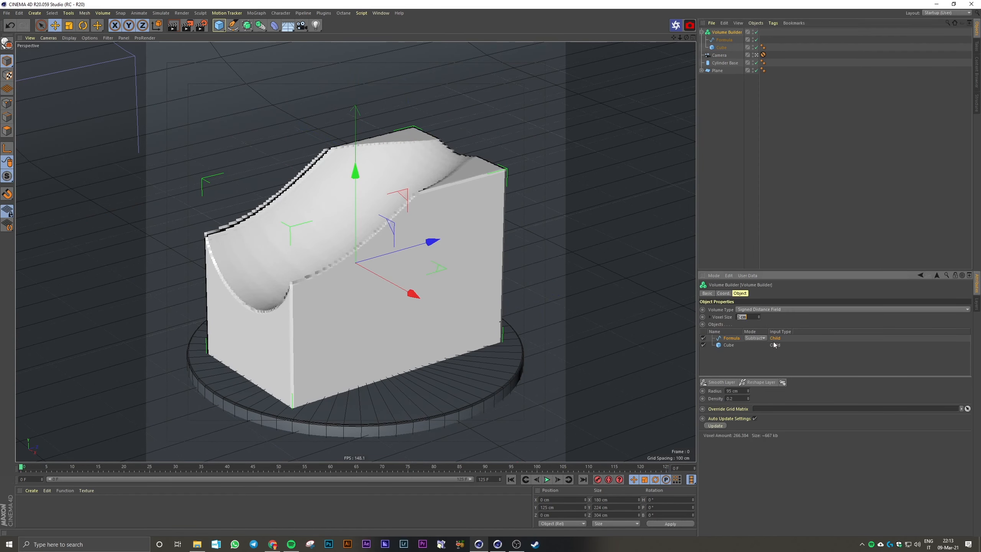
pyautogui.write('5')
pyautogui.press('Return')
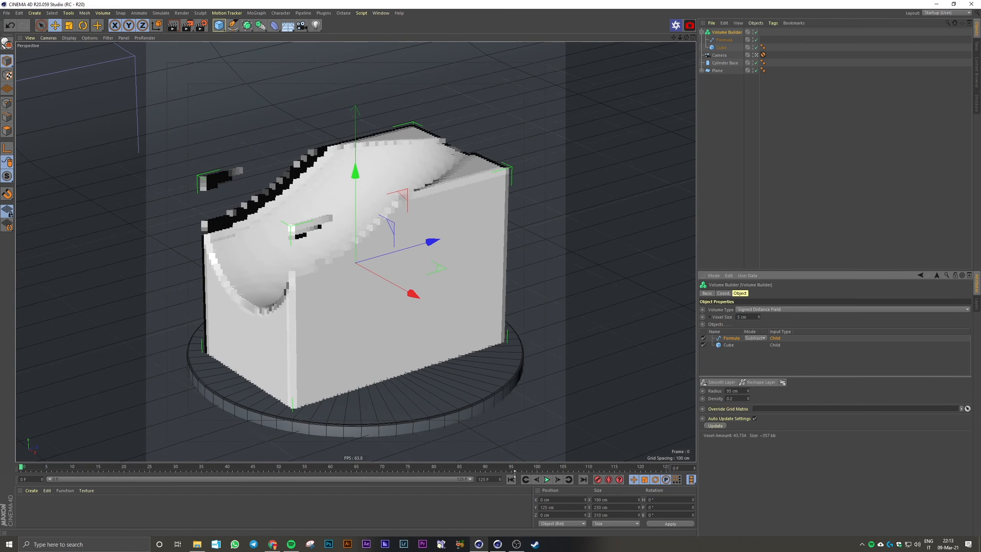
pyautogui.click(546, 480)
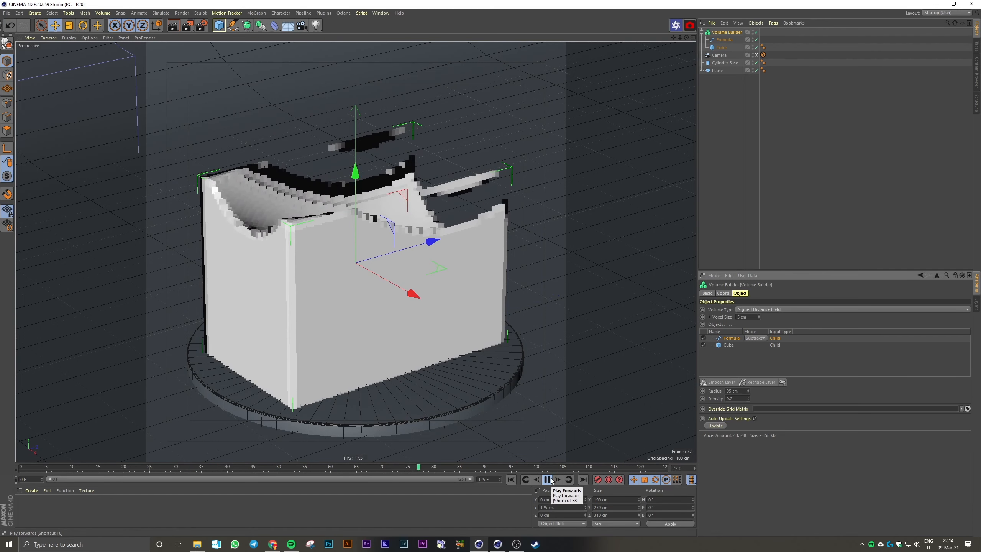
pyautogui.click(548, 479)
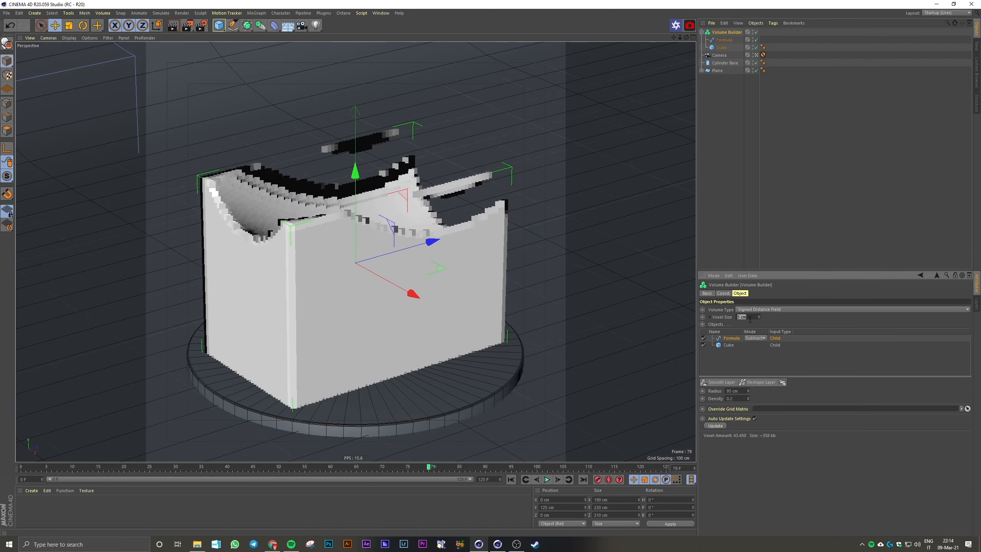
# Set the Volume Builder's voxel size to 2 cm and lower the Formula spline to about Y 105 cm
pyautogui.press('Return')
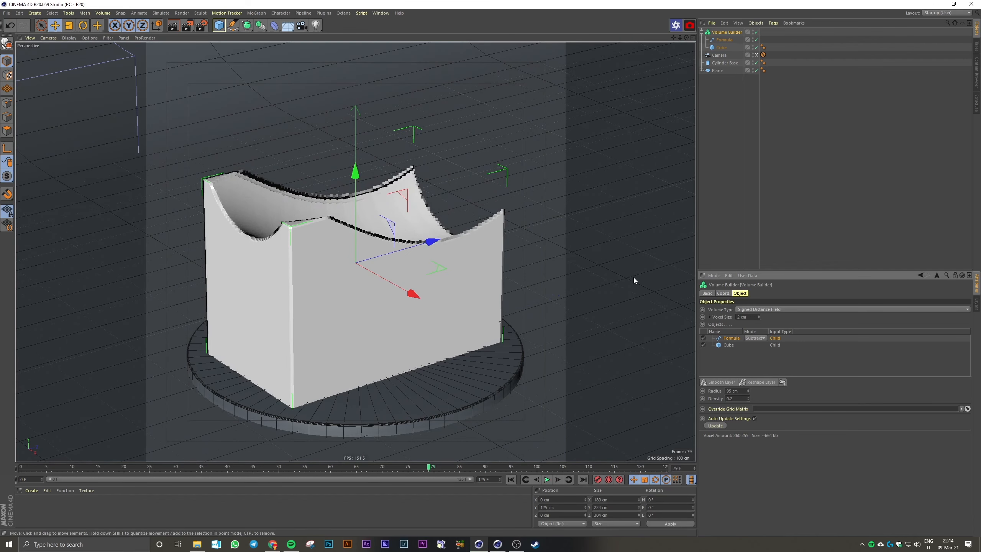
pyautogui.click(724, 40)
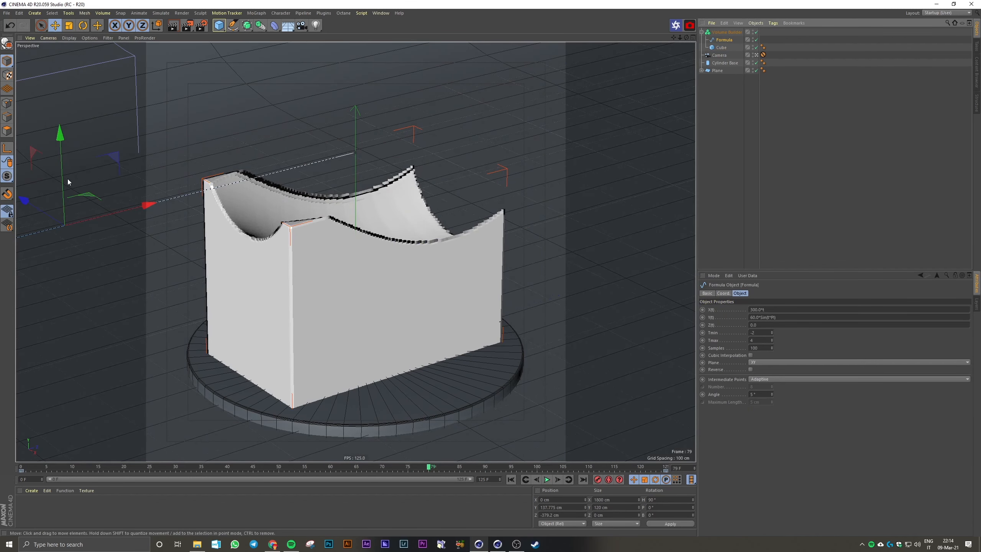
pyautogui.moveTo(61, 186); pyautogui.dragTo(59, 210)
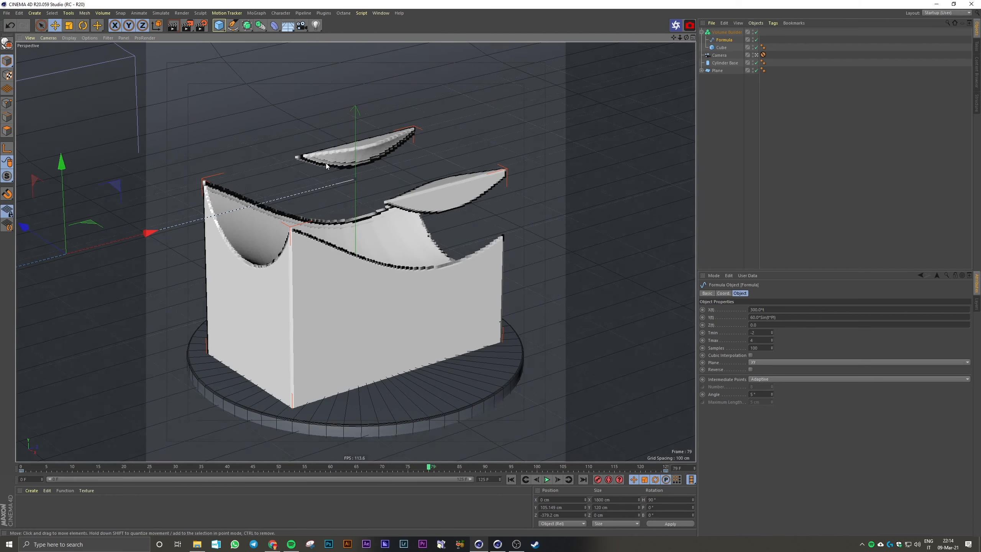
pyautogui.click(655, 246)
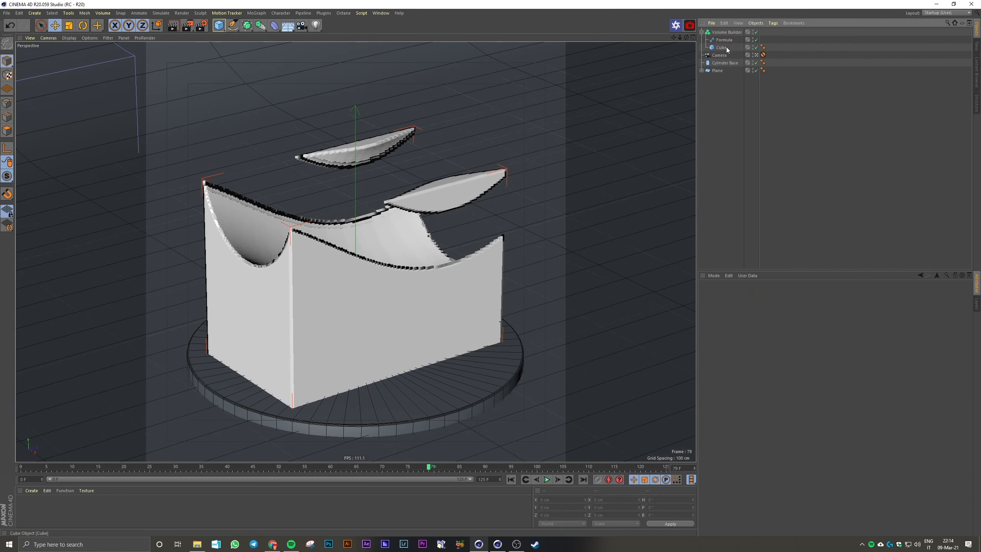
# Rename the cube as Main Cube, then duplicate it within the Volume Builder and name the copy Minus
pyautogui.click(721, 47)
pyautogui.doubleClick(721, 47)
pyautogui.write('Main')
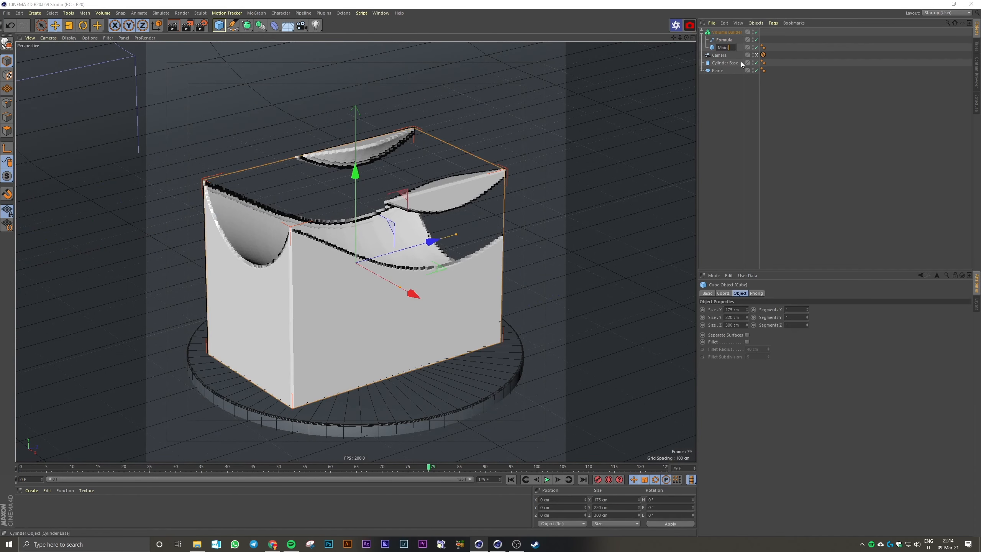
pyautogui.press('Return')
pyautogui.keyDown('ctrl'); pyautogui.moveTo(734, 46); pyautogui.dragTo(731, 44); pyautogui.keyUp('ctrl')
pyautogui.doubleClick(726, 48)
pyautogui.write('Minus')
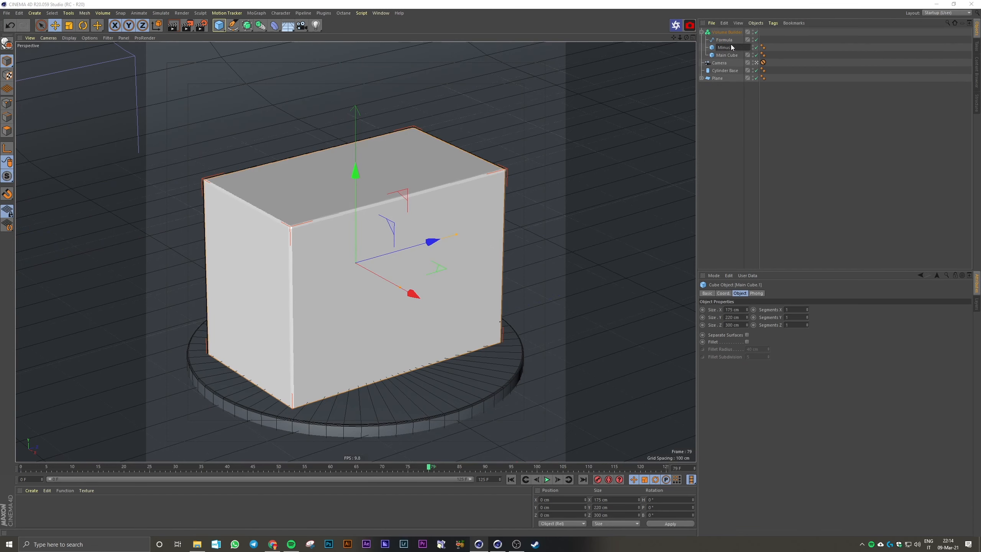
pyautogui.press('Return')
# With the Formula spline temporarily disabled, raise the Minus cube to about Y 187 cm in the Front view and return to Perspective
pyautogui.middleClick(396, 141)
pyautogui.middleClick(538, 300)
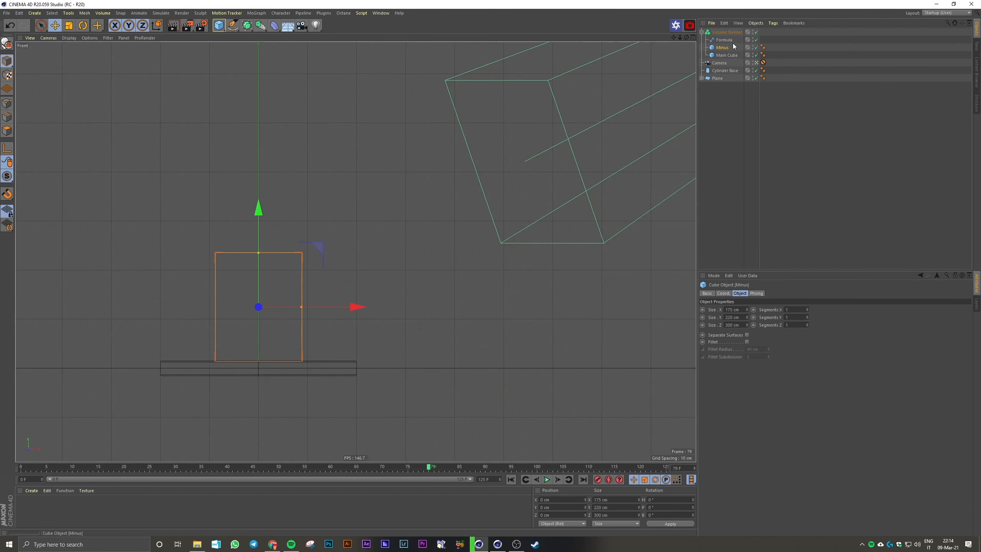
pyautogui.click(756, 40)
pyautogui.keyDown('alt'); pyautogui.moveTo(265, 273); pyautogui.dragTo(360, 318, button='middle'); pyautogui.keyUp('alt')
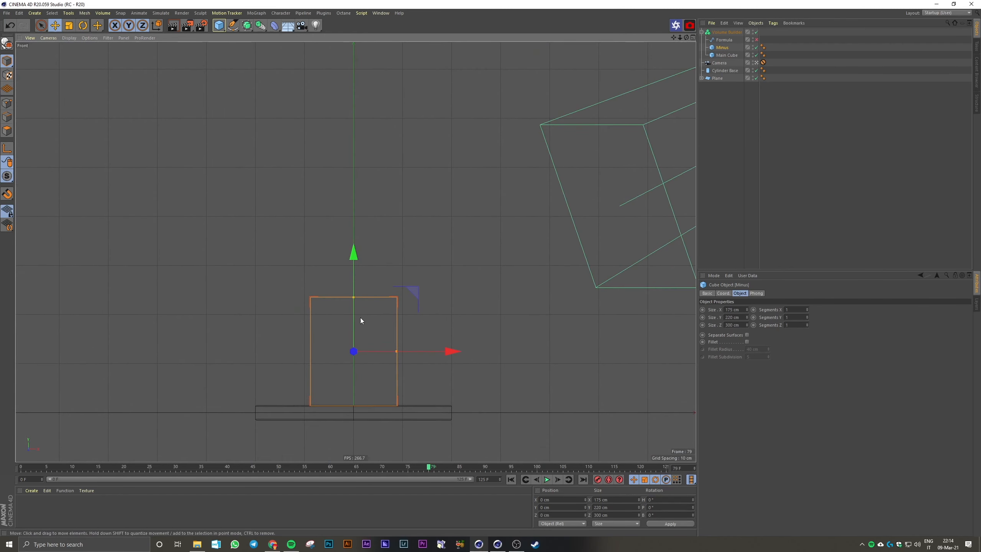
pyautogui.moveTo(351, 313); pyautogui.dragTo(352, 220)
pyautogui.click(757, 40)
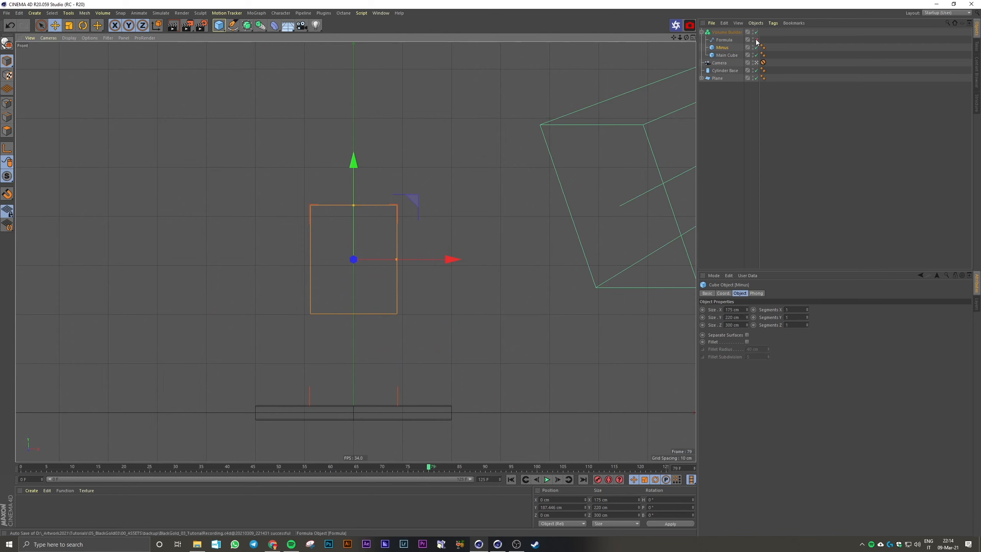
pyautogui.middleClick(473, 129)
pyautogui.middleClick(270, 112)
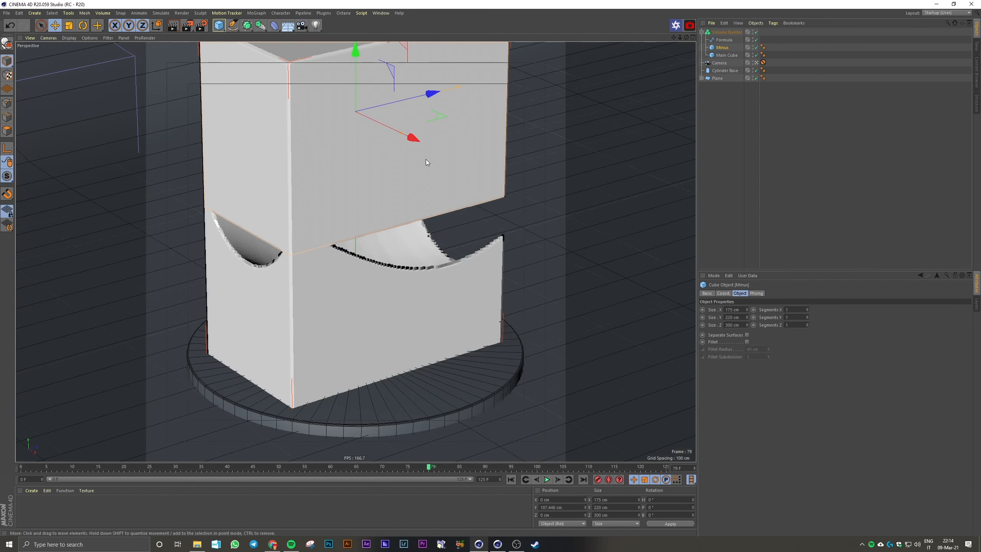
# Set the Minus cube's Y size to 100 cm and lower the cube to about Y 110 cm
pyautogui.click(748, 326)
pyautogui.hotkey('ctrl', 'z')
pyautogui.moveTo(747, 318); pyautogui.dragTo(745, 317)
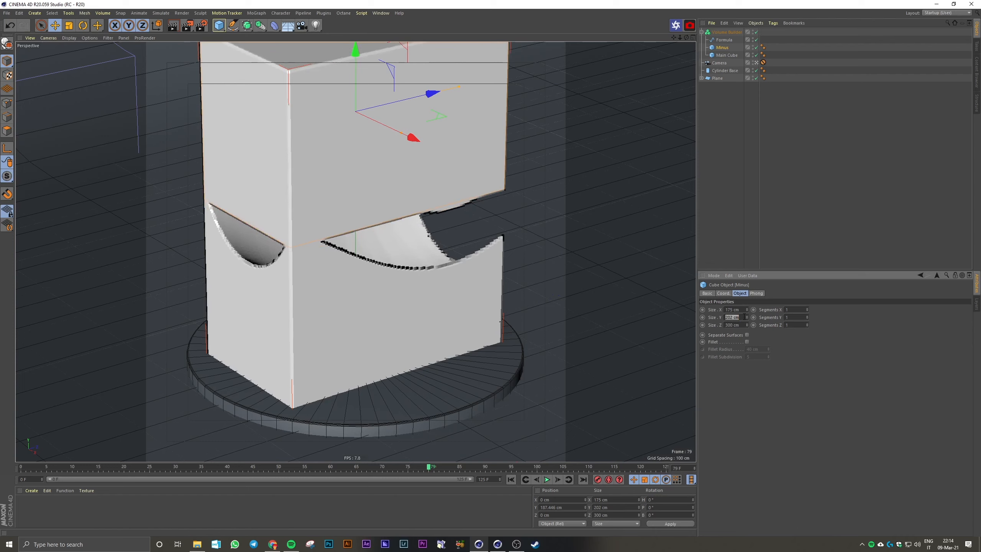
pyautogui.write('100')
pyautogui.press('Return')
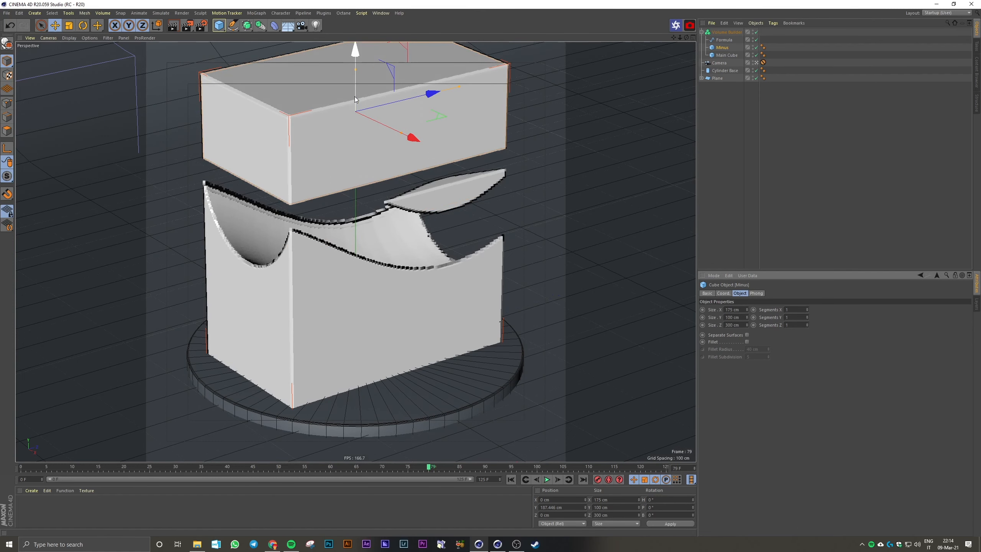
pyautogui.moveTo(355, 97); pyautogui.dragTo(355, 160)
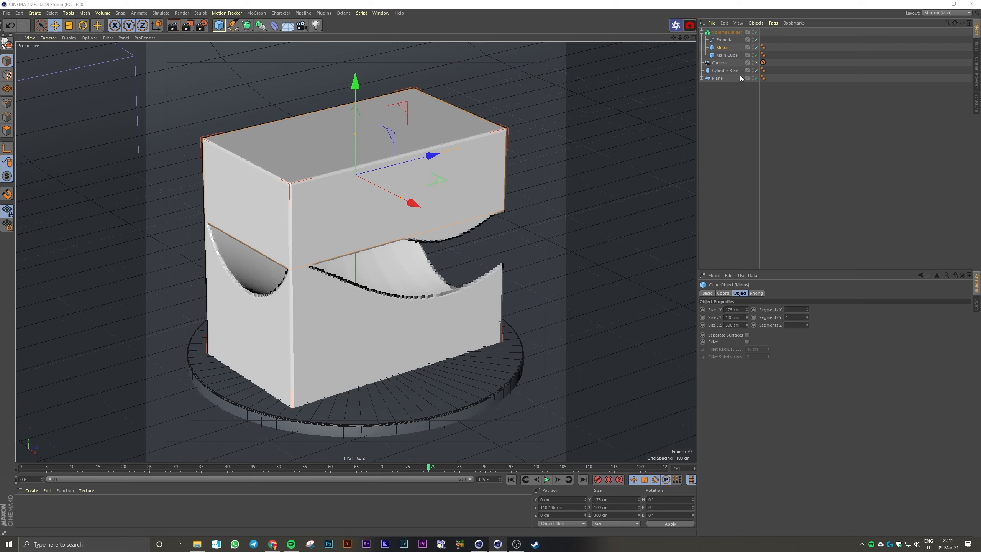
# Place the Minus layer between Formula and Main Cube in the Volume Builder and set its mode to Subtract
pyautogui.click(726, 32)
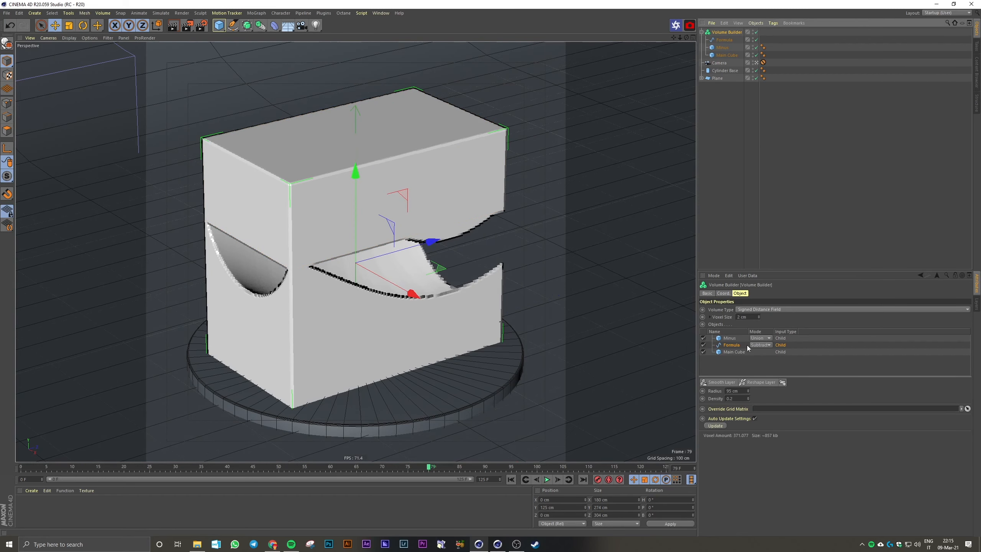
pyautogui.moveTo(727, 340); pyautogui.dragTo(728, 349)
pyautogui.click(759, 345)
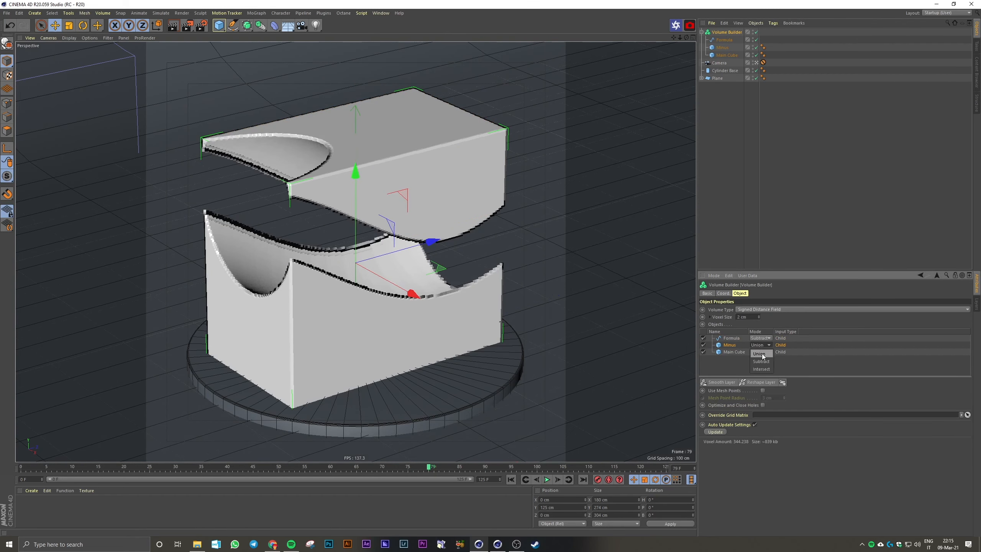
pyautogui.click(761, 362)
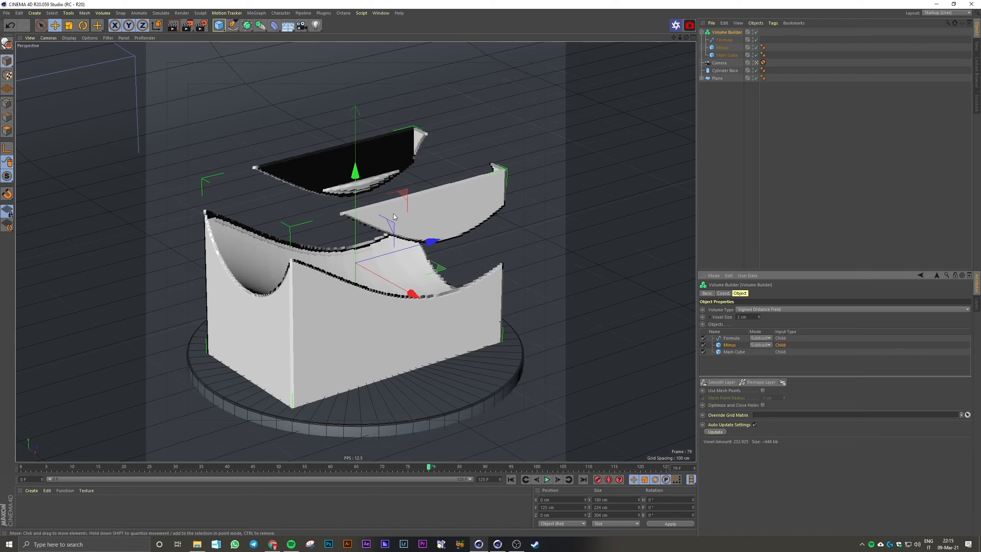
# Raise the Minus cube to about Y 128 cm and disable the Formula layer in the Volume Builder
pyautogui.click(721, 47)
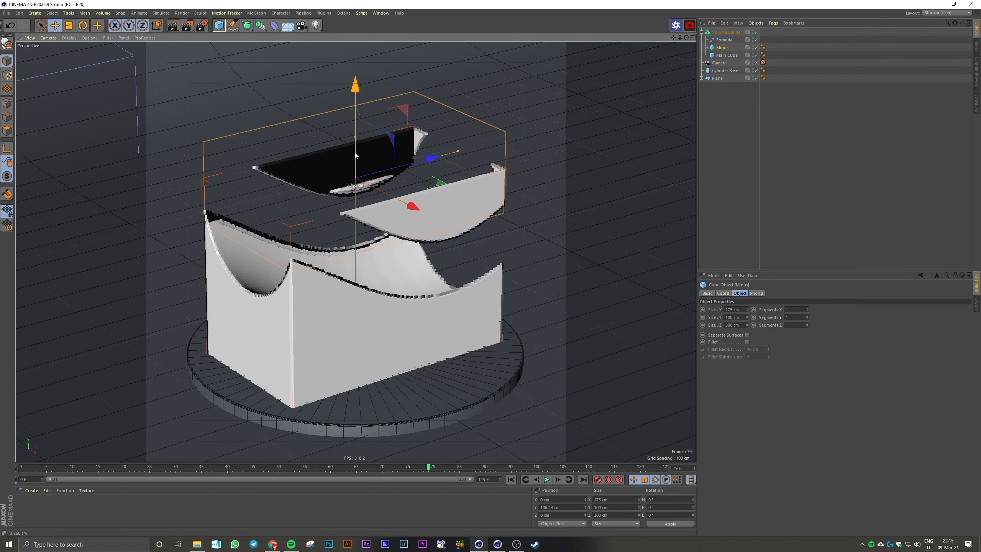
pyautogui.moveTo(354, 152)
pyautogui.mouseDown()
pyautogui.moveTo(357, 195)
pyautogui.moveTo(357, 136)
pyautogui.mouseUp()
pyautogui.click(727, 32)
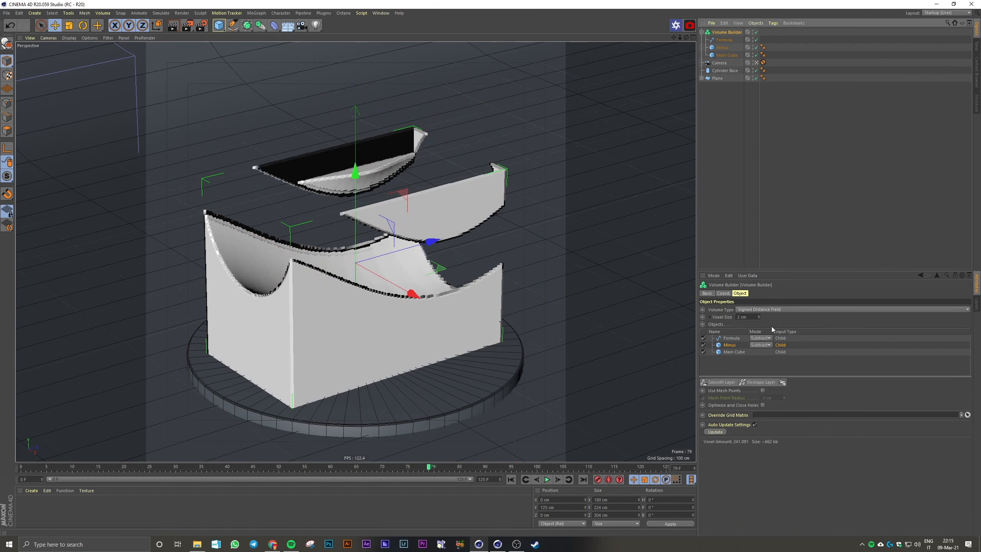
pyautogui.click(703, 337)
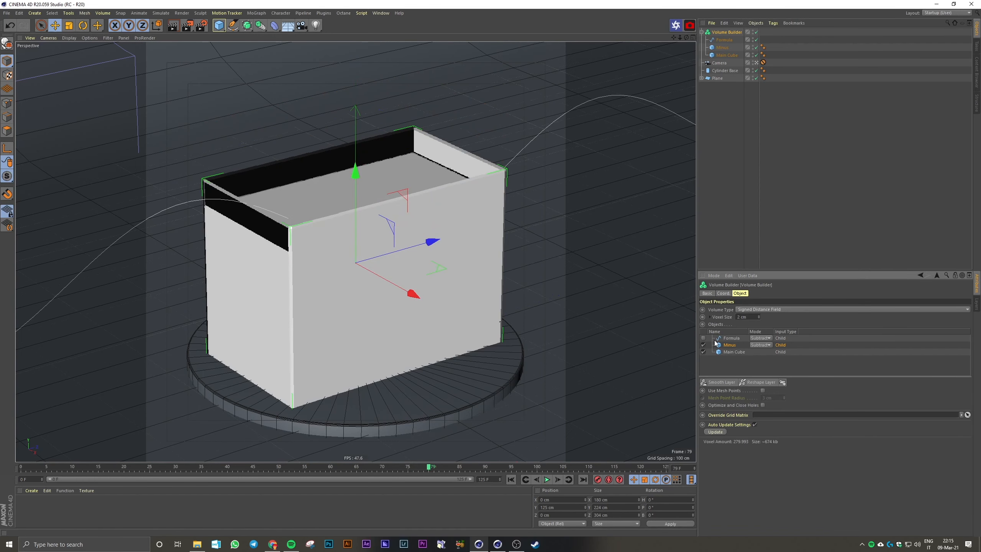
# Enlarge the Minus cube to 200 cm in X and 325 cm in Z, keeping 100 cm in Y
pyautogui.click(729, 345)
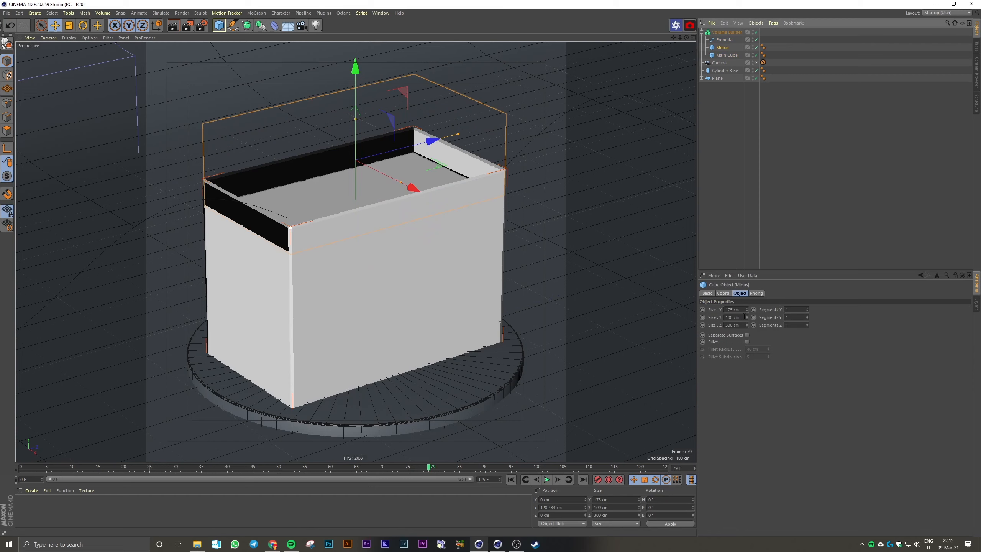
pyautogui.moveTo(747, 310); pyautogui.dragTo(744, 310)
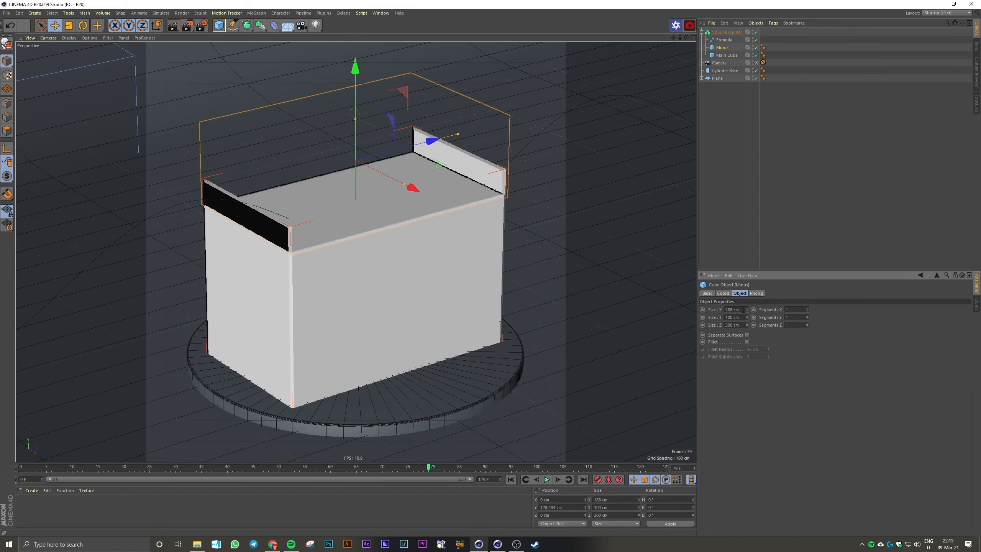
pyautogui.write('200')
pyautogui.press('Tab')
pyautogui.write('125')
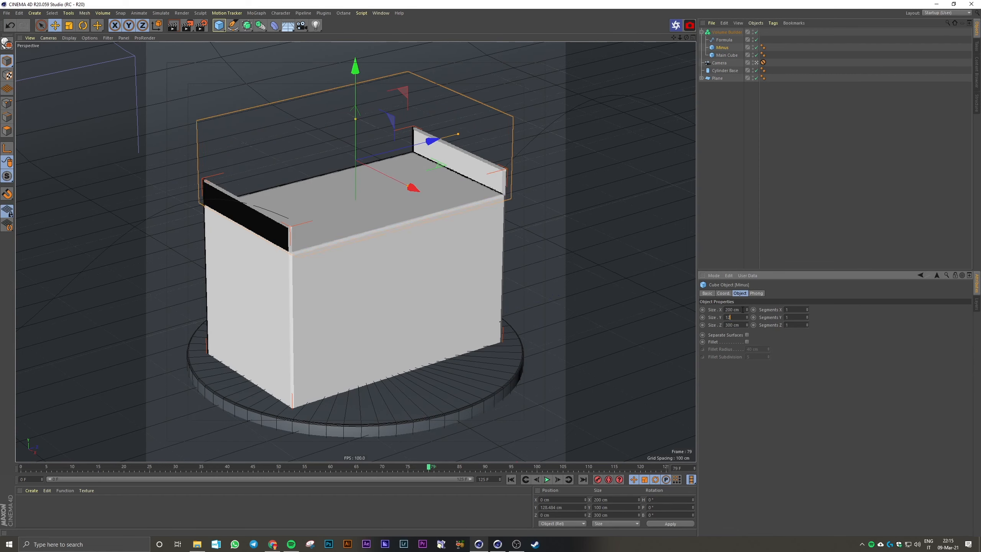
pyautogui.press('Return')
pyautogui.moveTo(746, 318); pyautogui.dragTo(747, 325)
pyautogui.click(745, 325)
pyautogui.write('320')
pyautogui.press('Return')
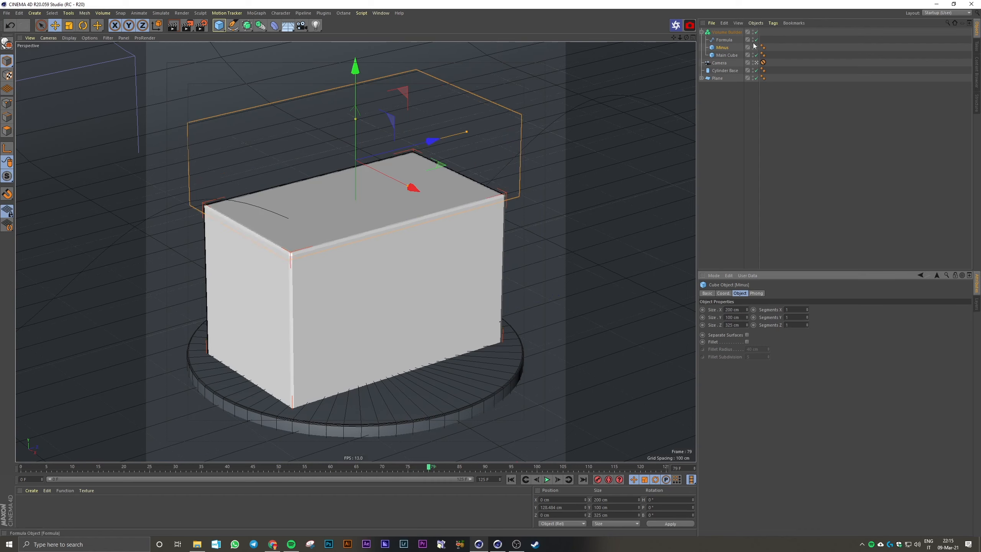
# Re-enable the Formula layer in the Volume Builder and lower the Minus cube to about Y 88 cm
pyautogui.click(731, 33)
pyautogui.click(702, 337)
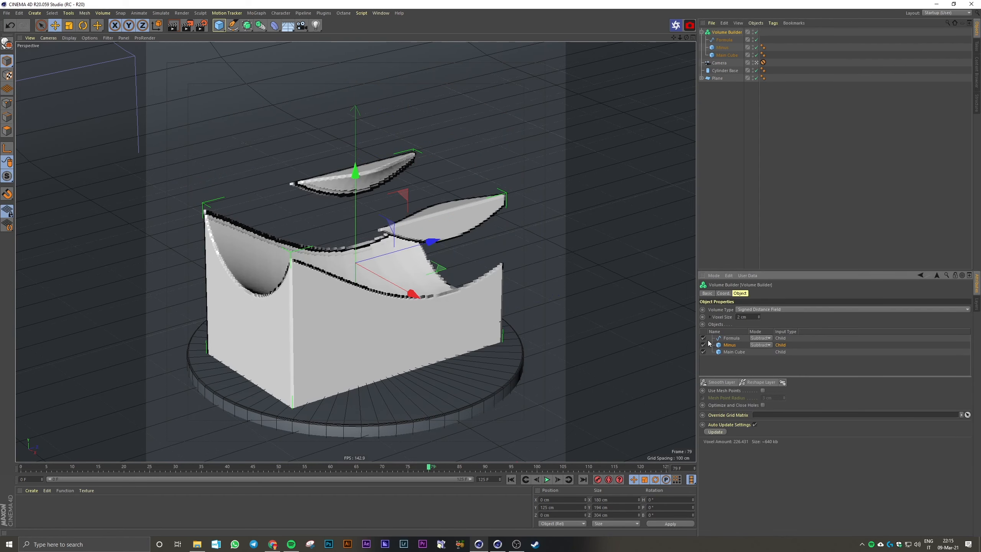
pyautogui.click(726, 47)
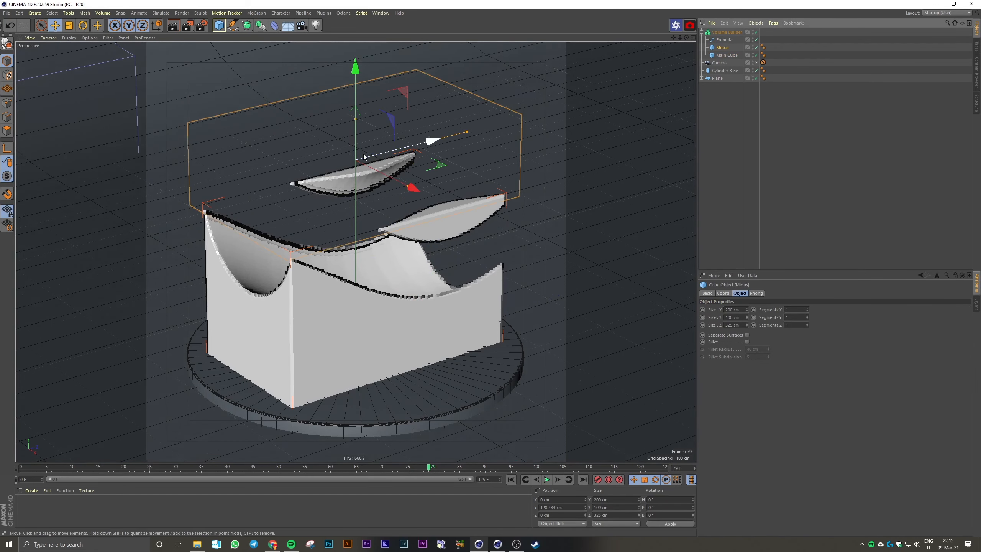
pyautogui.moveTo(356, 148); pyautogui.dragTo(361, 179)
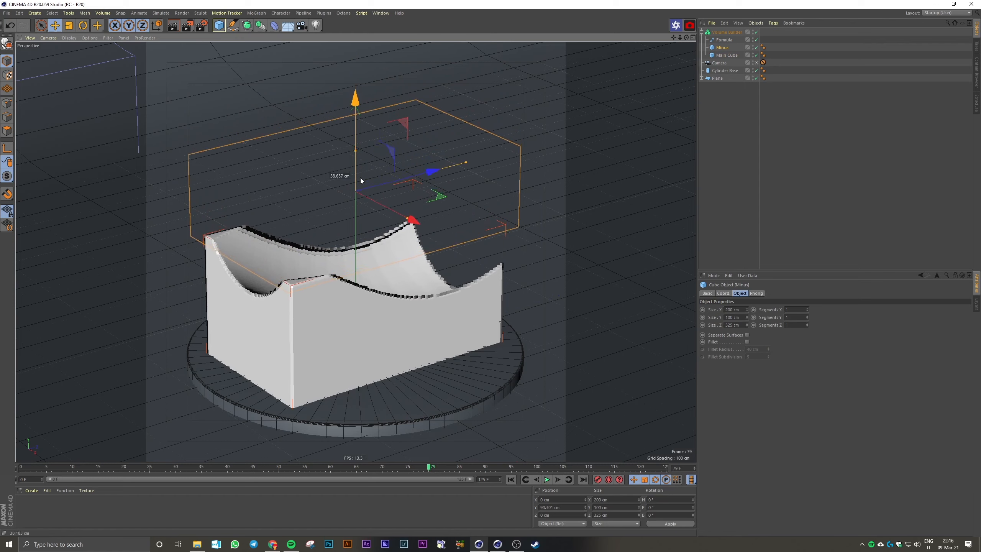
# Set the Formula layer's radius to 105 cm in the Volume Builder and adjust the spline's height to about Y 67 cm
pyautogui.click(724, 40)
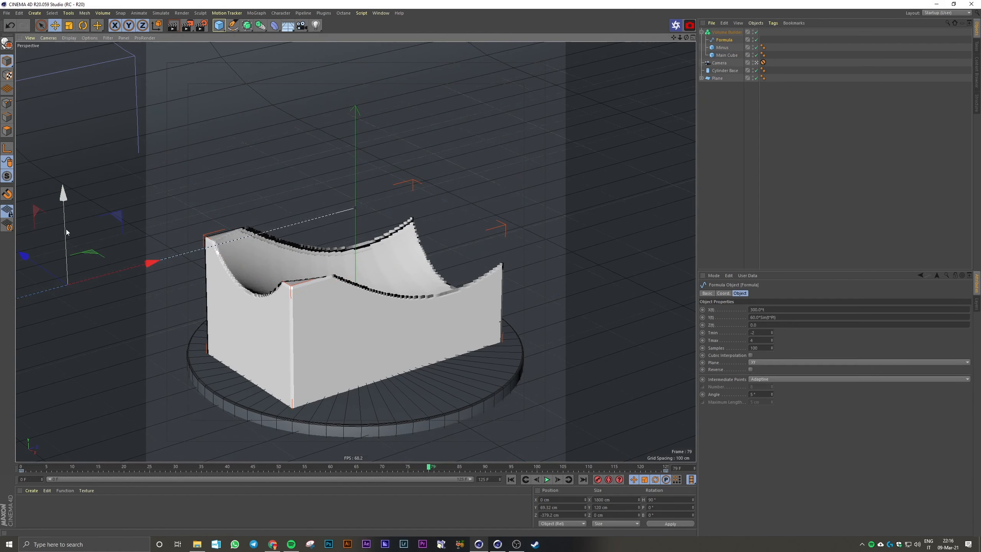
pyautogui.moveTo(66, 228)
pyautogui.mouseDown()
pyautogui.moveTo(71, 203)
pyautogui.moveTo(67, 244)
pyautogui.mouseUp()
pyautogui.hotkey('ctrl', 'z')
pyautogui.click(727, 32)
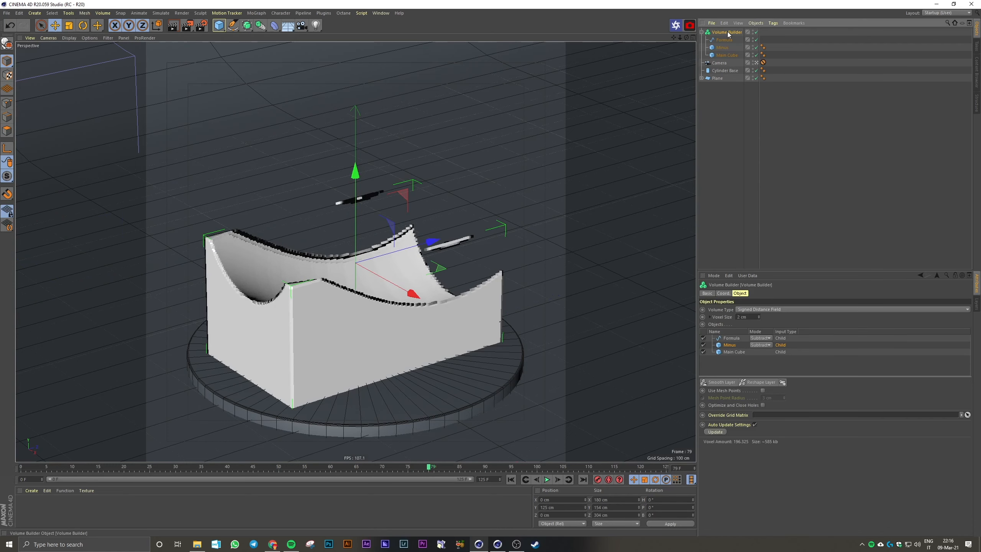
pyautogui.write('05')
pyautogui.press('Return')
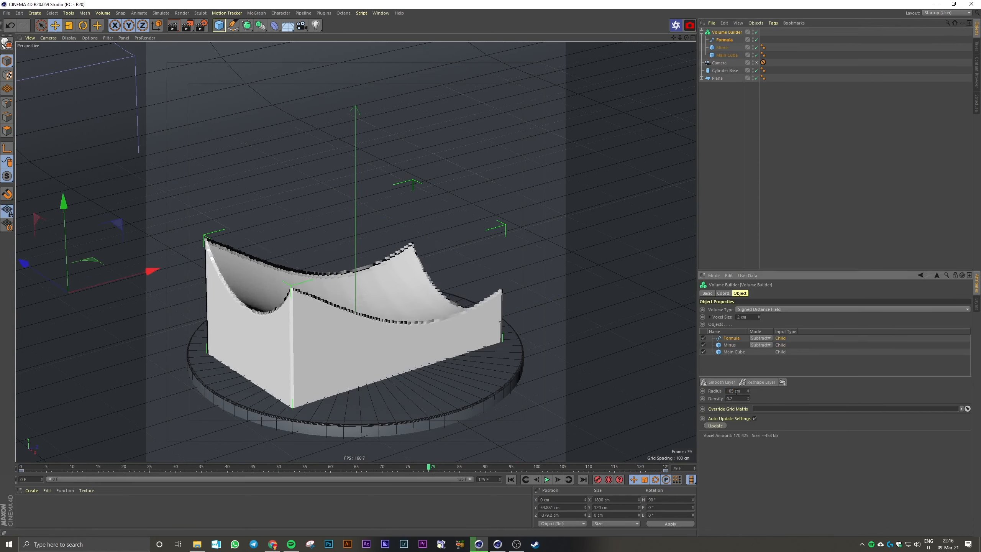
pyautogui.moveTo(66, 207)
pyautogui.mouseDown()
pyautogui.moveTo(63, 195)
pyautogui.moveTo(68, 212)
pyautogui.mouseUp()
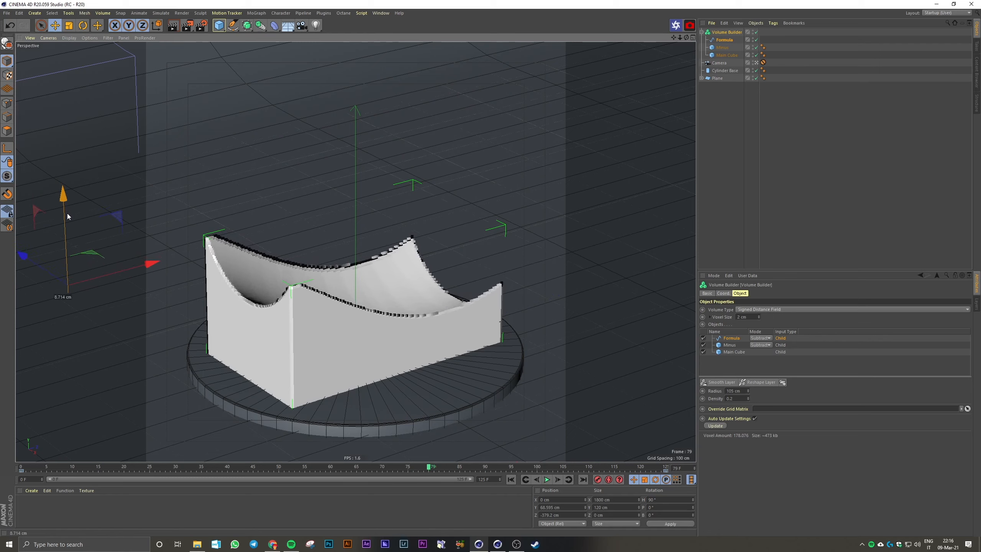
pyautogui.click(723, 48)
pyautogui.click(753, 48)
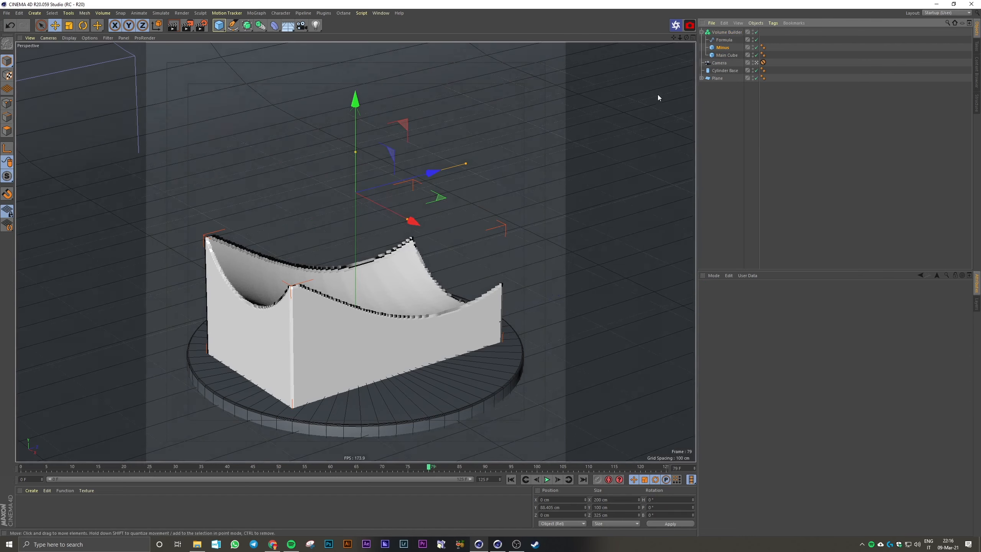
# Try a voxel size of 1 cm on the Volume Builder and restore it to 2 cm
pyautogui.click(753, 317)
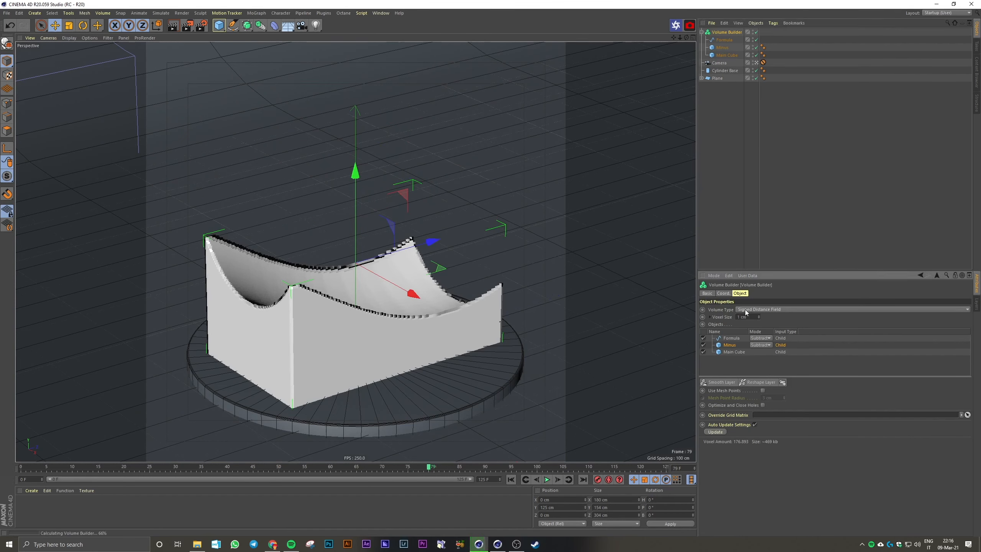
pyautogui.write('1')
pyautogui.press('Return')
pyautogui.click(753, 317)
pyautogui.write('2')
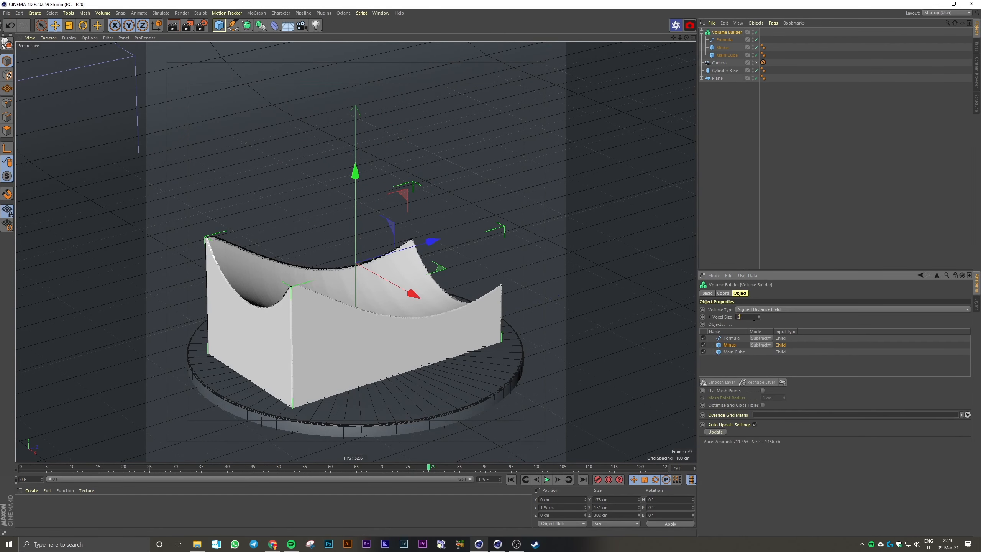
pyautogui.press('Return')
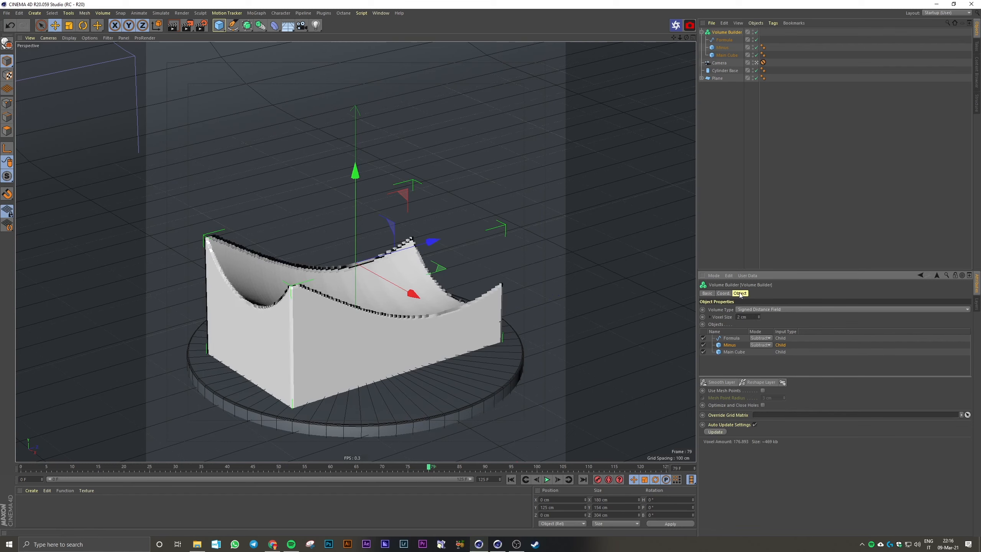
# Add a Smooth Layer to the Volume Builder and place it above the Formula, Minus and Main Cube layers
pyautogui.click(721, 382)
pyautogui.moveTo(739, 345); pyautogui.dragTo(738, 339)
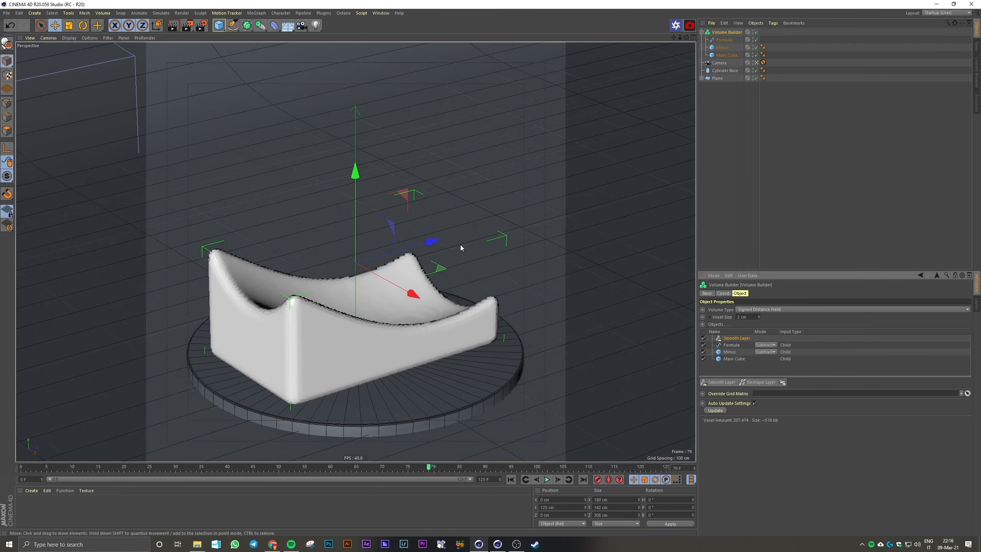
# Select the Smooth Layer and scrub the timeline to frame 58 to check the smoothed wave animation
pyautogui.click(738, 338)
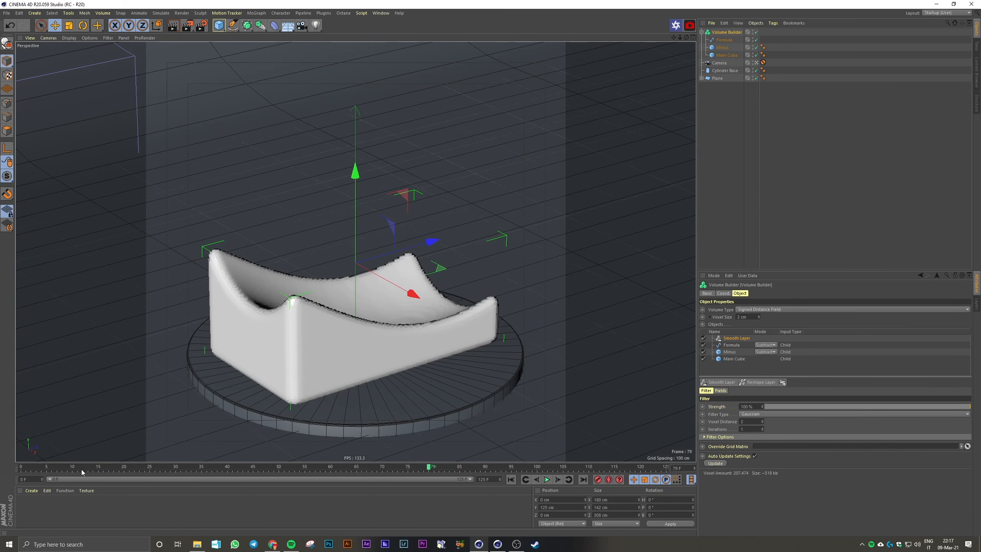
pyautogui.click(93, 470)
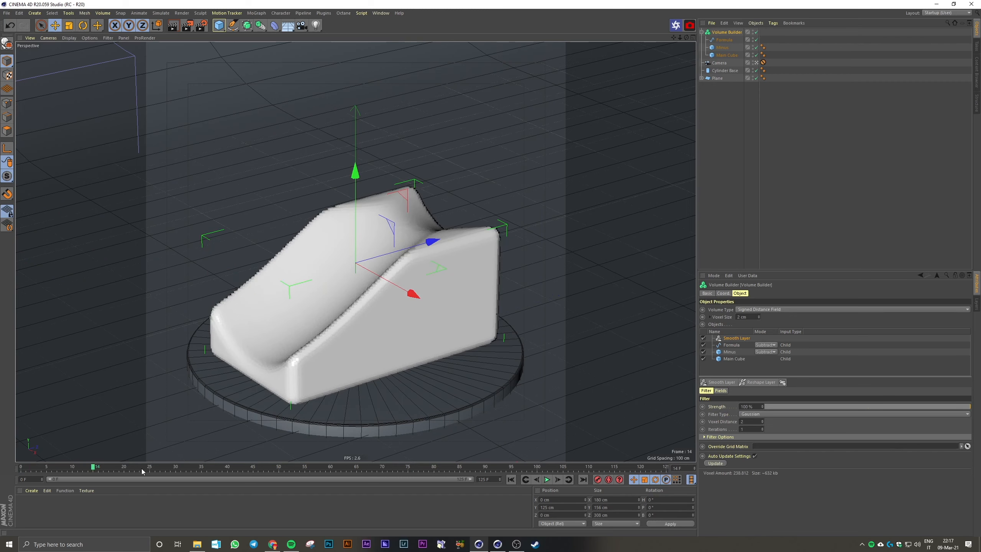
pyautogui.moveTo(142, 471); pyautogui.dragTo(319, 459)
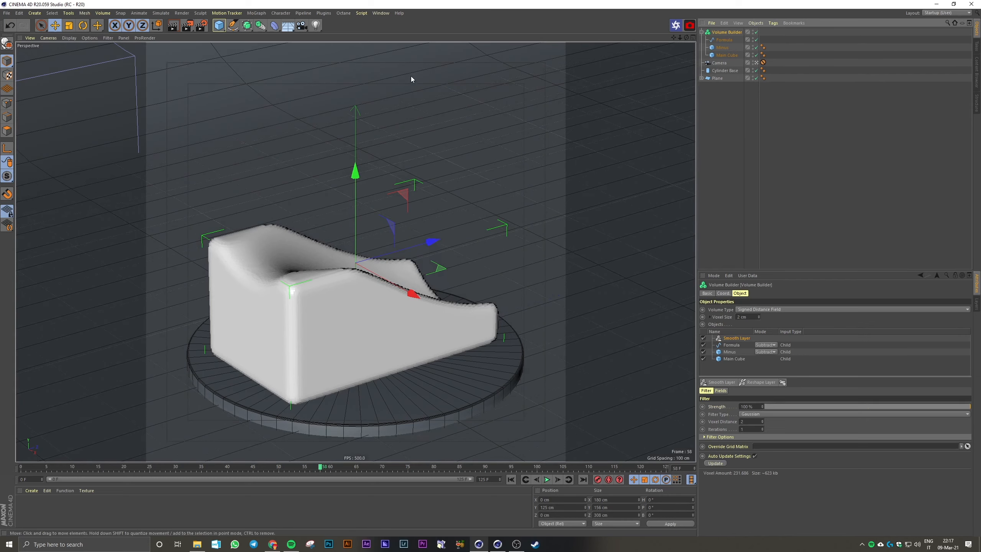
# Add a Volume Mesher as the parent of the Volume Builder
pyautogui.click(247, 26)
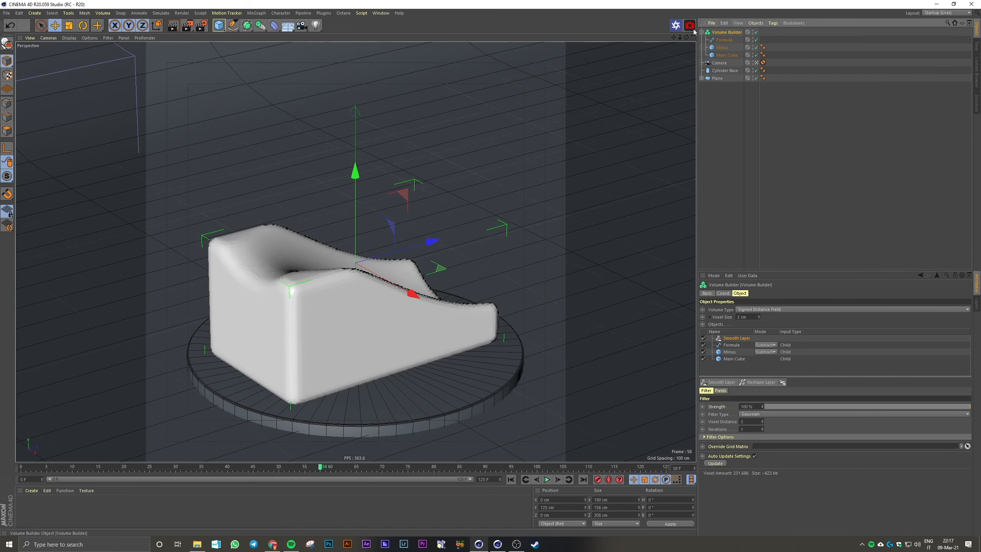
pyautogui.click(261, 25)
pyautogui.keyDown('alt'); pyautogui.click(348, 92); pyautogui.keyUp('alt')
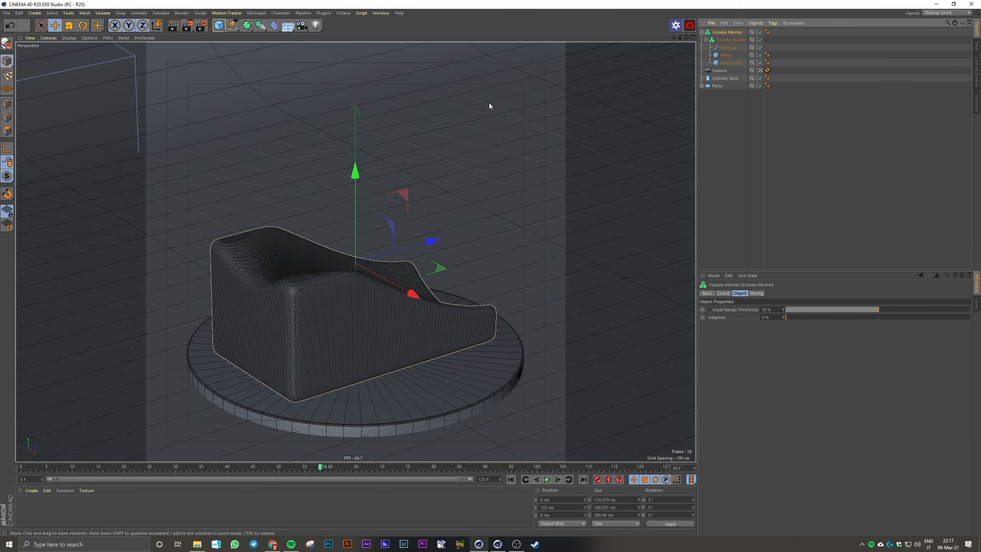
# Try an Adaptive value of 0.1% on the Volume Mesher and settle on 0.01%
pyautogui.click(771, 318)
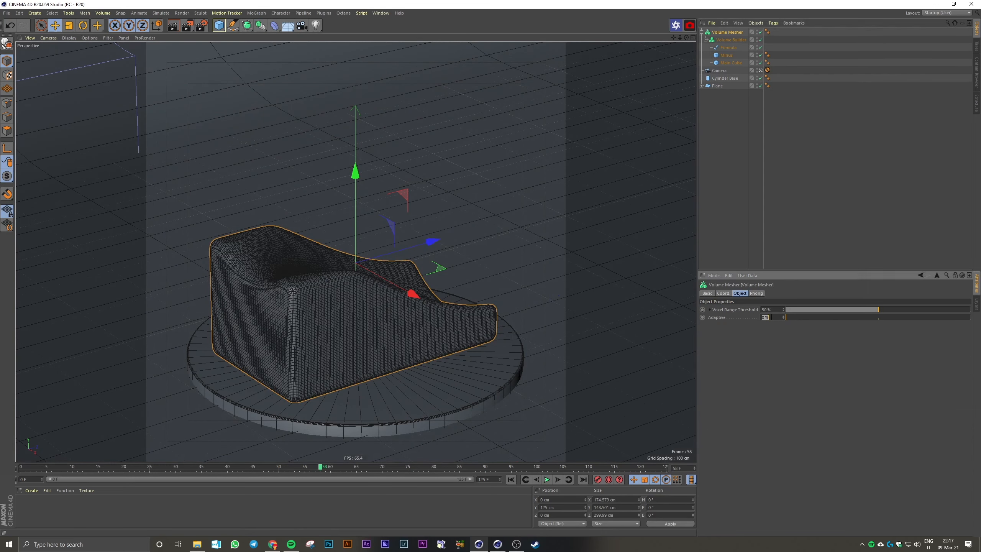
pyautogui.press('BackSpace')
pyautogui.write('0.1')
pyautogui.press('Return')
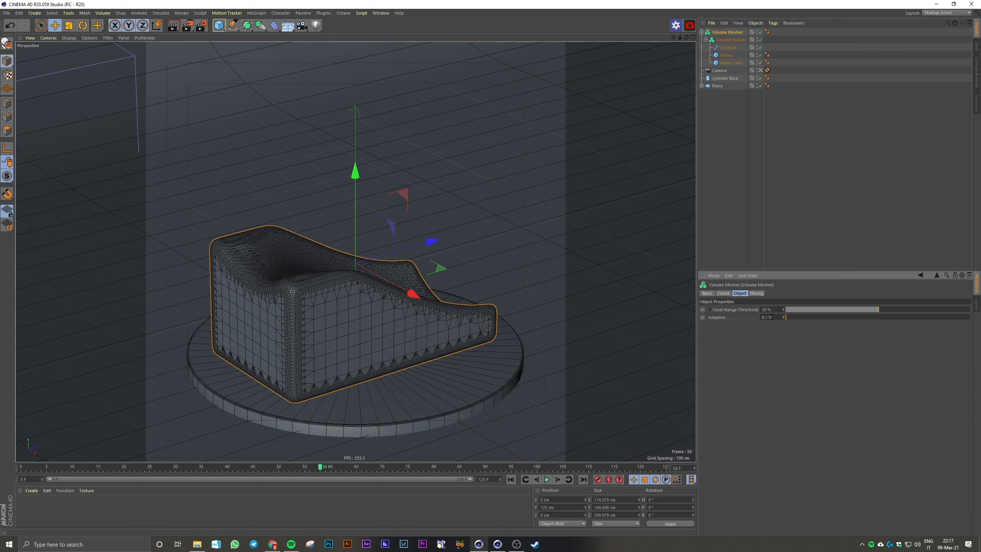
pyautogui.click(772, 317)
pyautogui.write('0.01')
pyautogui.press('Return')
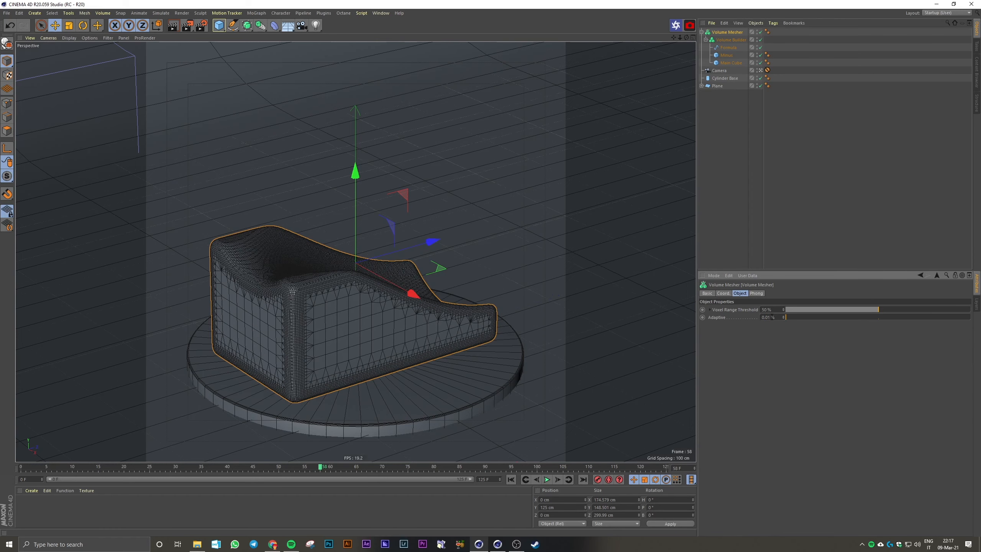
# Deselect the objects and play the meshed animation from frame 0 to review the wave
pyautogui.click(773, 186)
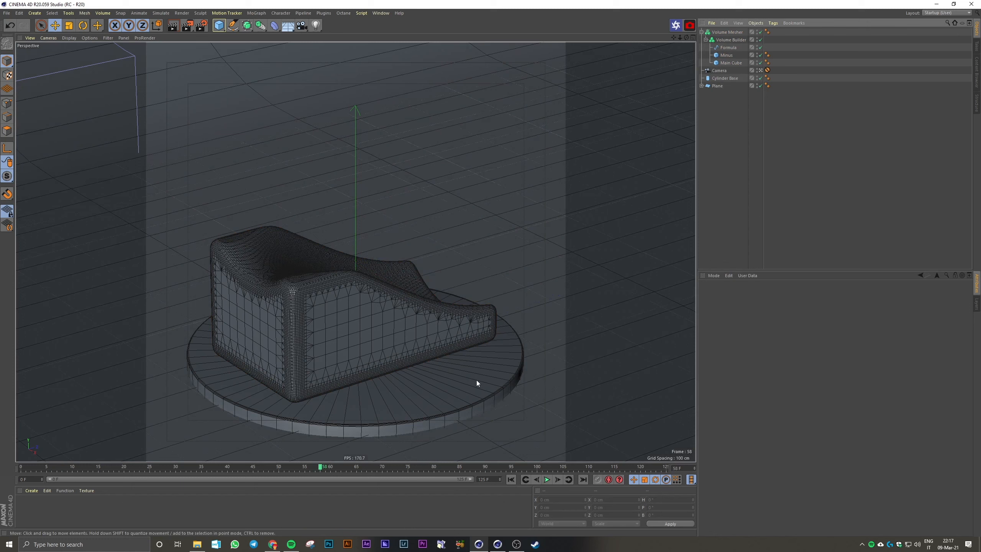
pyautogui.click(510, 479)
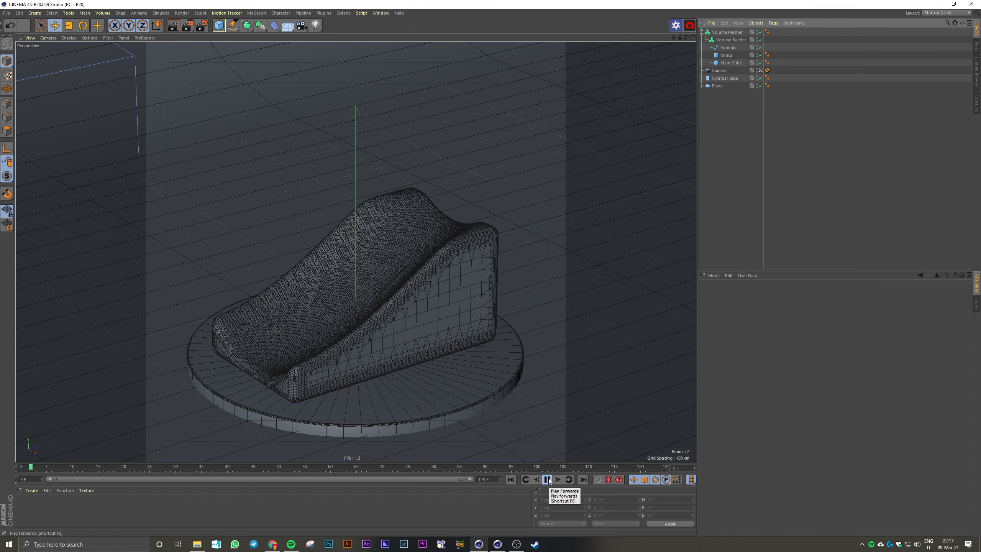
pyautogui.click(548, 479)
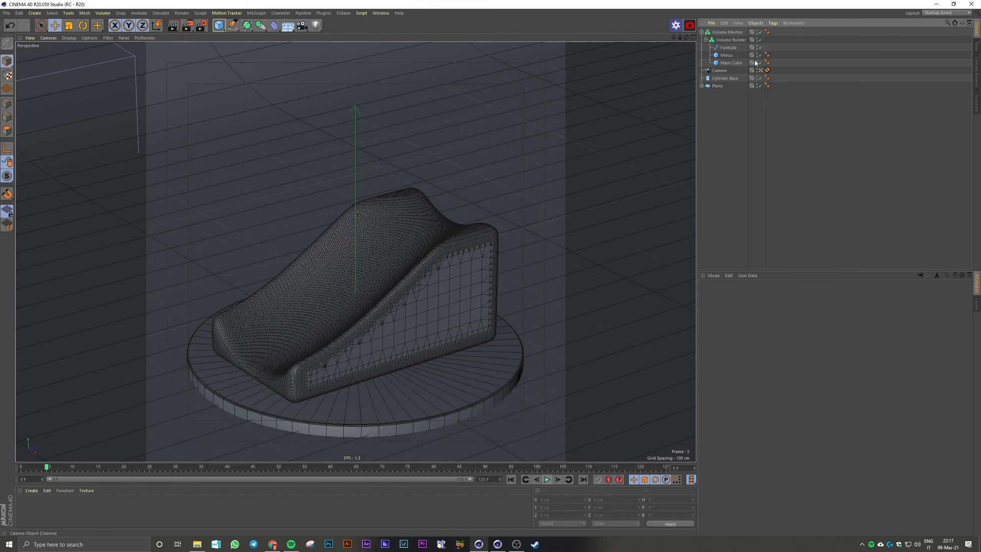
# Raise the Formula spline and Minus cube together by about 30 cm and check the shape at frame 16
pyautogui.click(728, 47)
pyautogui.keyDown('ctrl'); pyautogui.click(727, 55); pyautogui.keyUp('ctrl')
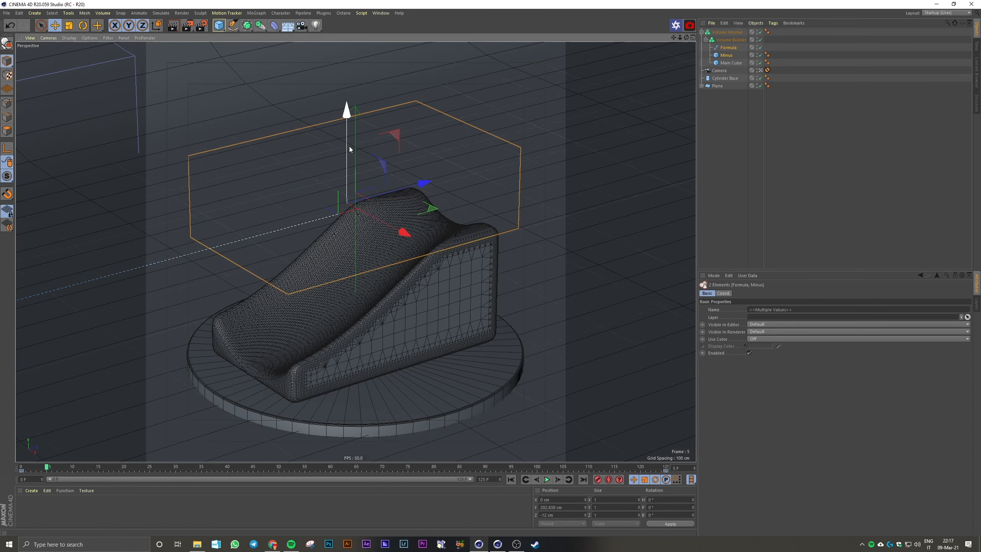
pyautogui.moveTo(349, 141); pyautogui.dragTo(351, 124)
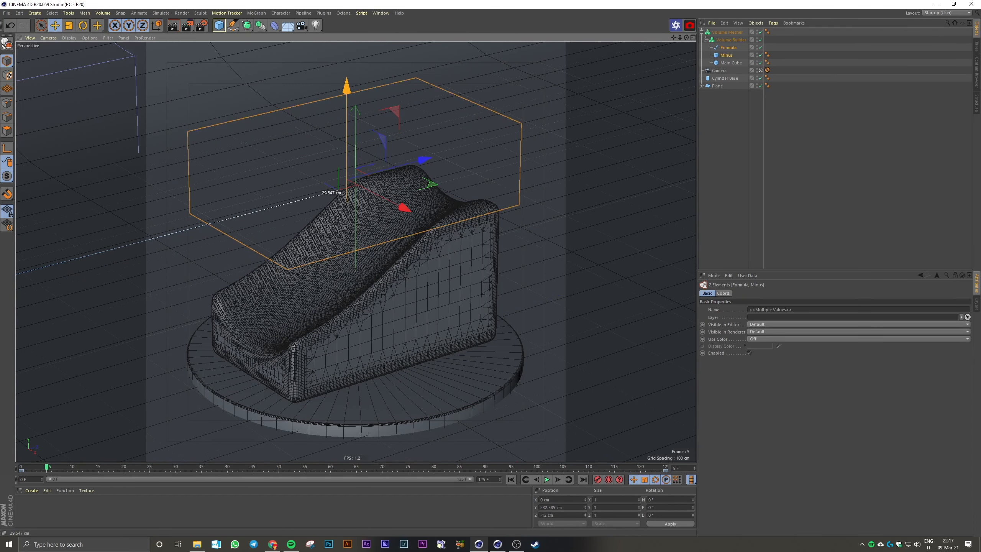
pyautogui.hotkey('ctrl', 'z')
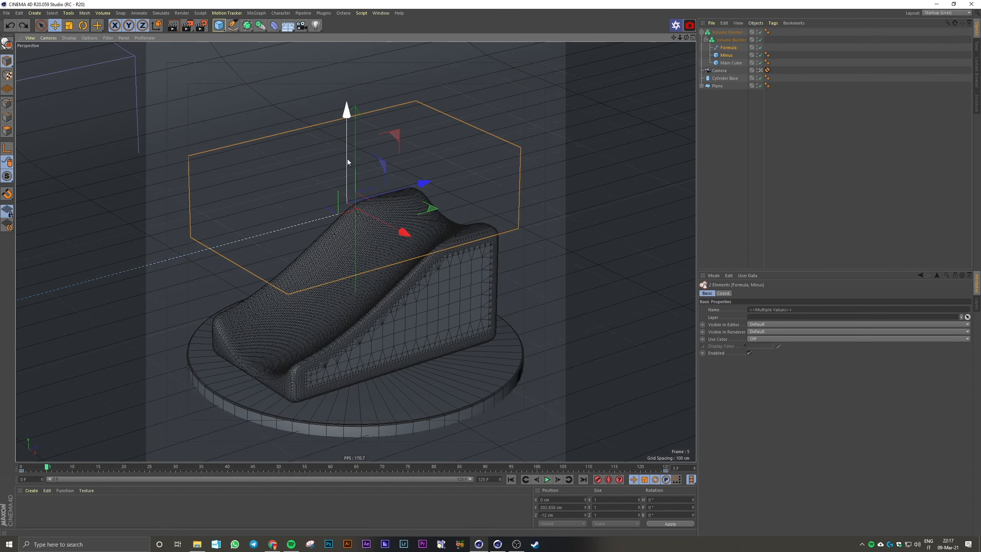
pyautogui.moveTo(347, 159); pyautogui.dragTo(345, 129)
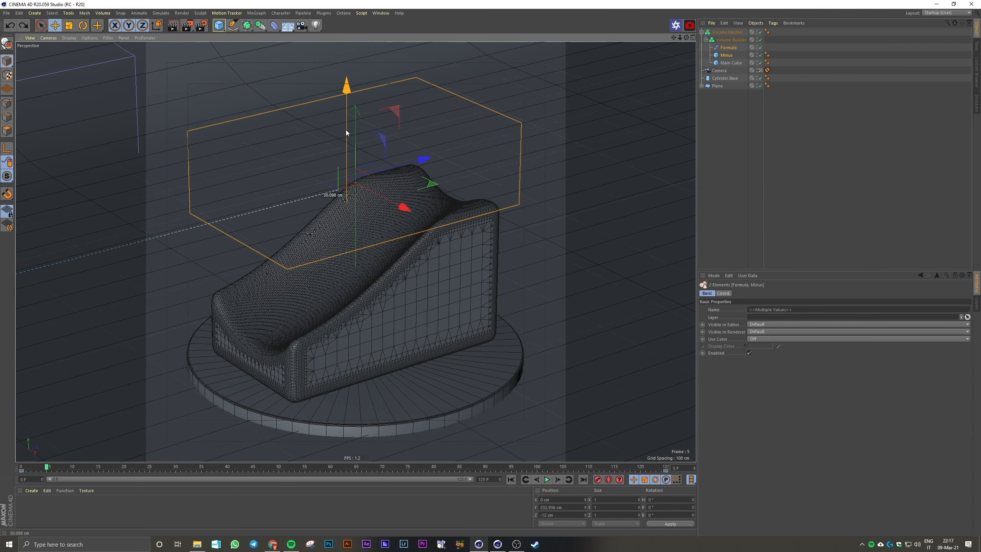
pyautogui.click(728, 158)
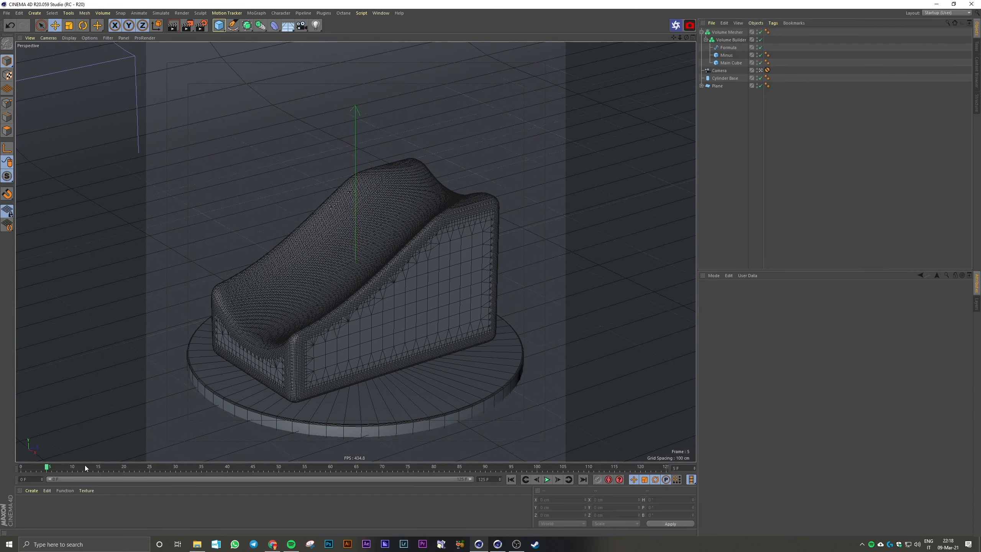
pyautogui.moveTo(84, 465); pyautogui.dragTo(103, 465)
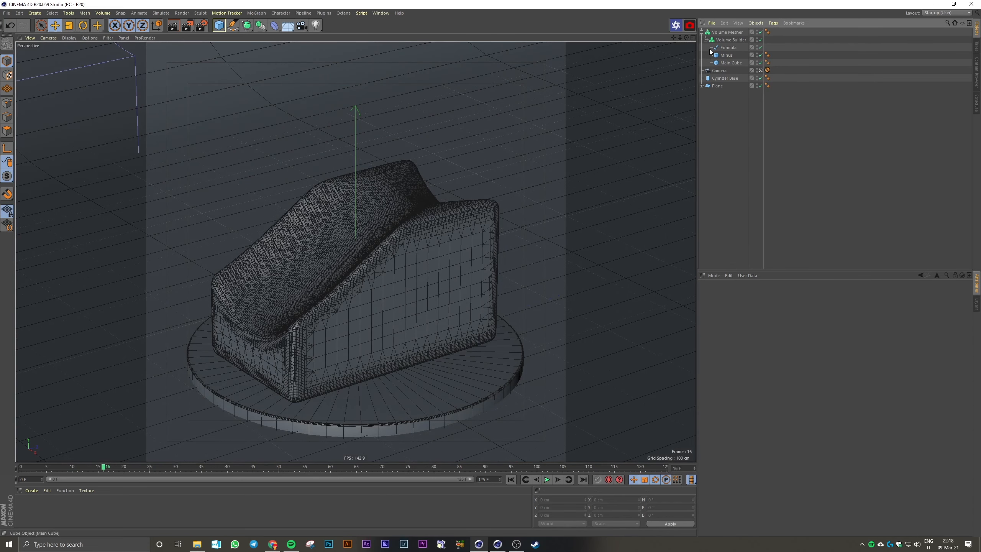
# Collapse the Volume Mesher hierarchy and bake the object as Alembic
pyautogui.click(702, 32)
pyautogui.rightClick(733, 35)
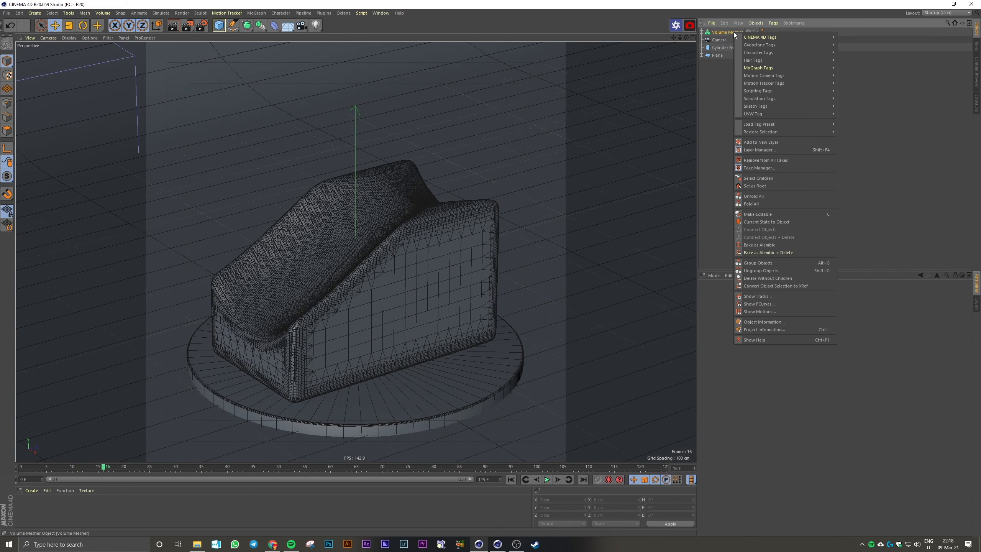
pyautogui.click(780, 246)
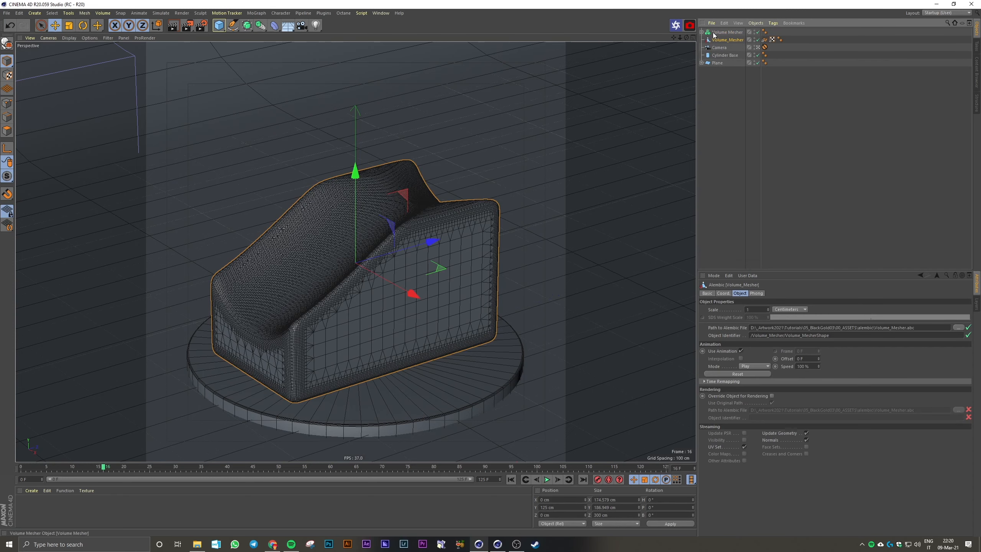
# Disable the original Volume Mesher and move it below the Plane in the object list
pyautogui.click(702, 32)
pyautogui.moveTo(757, 31); pyautogui.dragTo(723, 66)
pyautogui.click(702, 32)
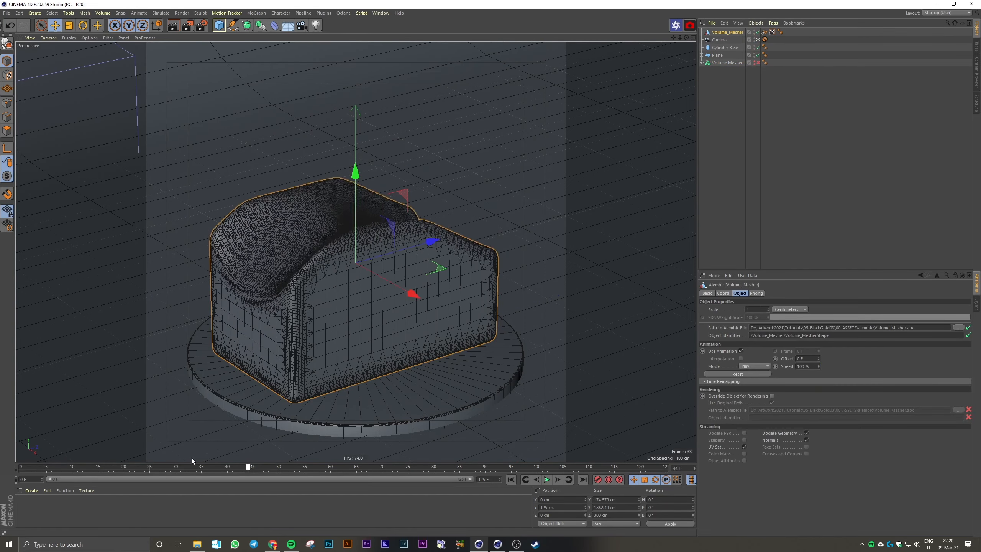
# Play the baked Alembic animation to check it and return to frame 0
pyautogui.click(547, 479)
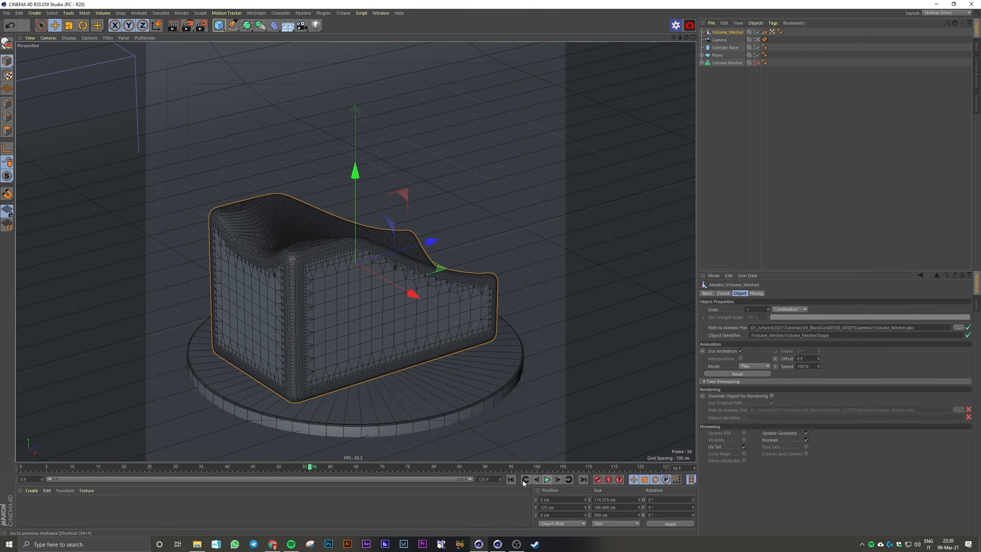
pyautogui.click(547, 479)
pyautogui.click(510, 479)
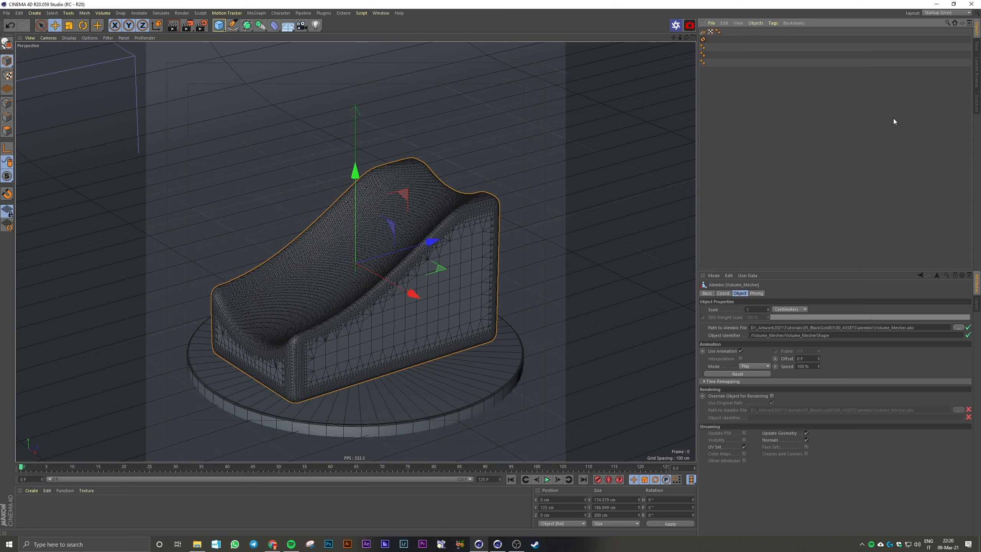
# Add a sphere and raise it above the podium to about Y 221 cm
pyautogui.click(219, 26)
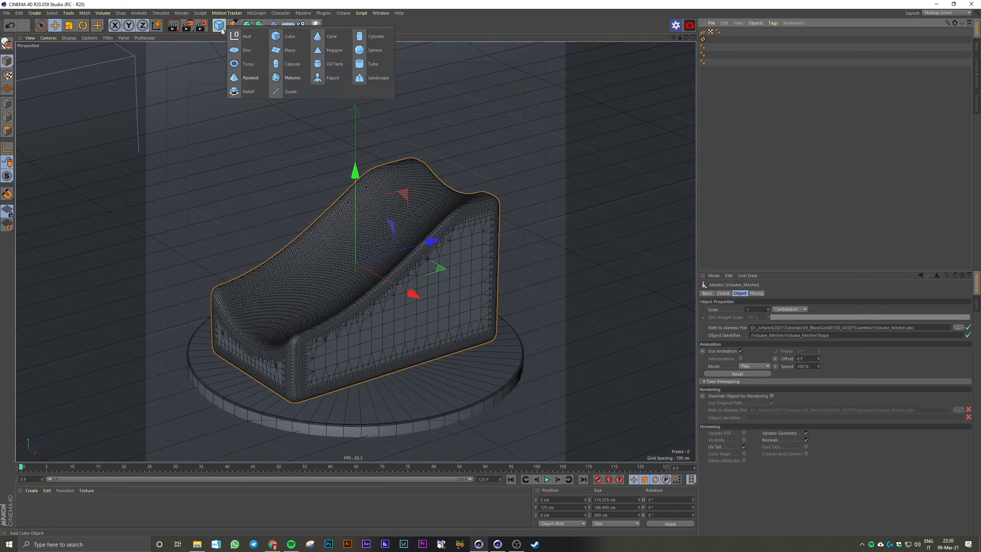
pyautogui.click(373, 50)
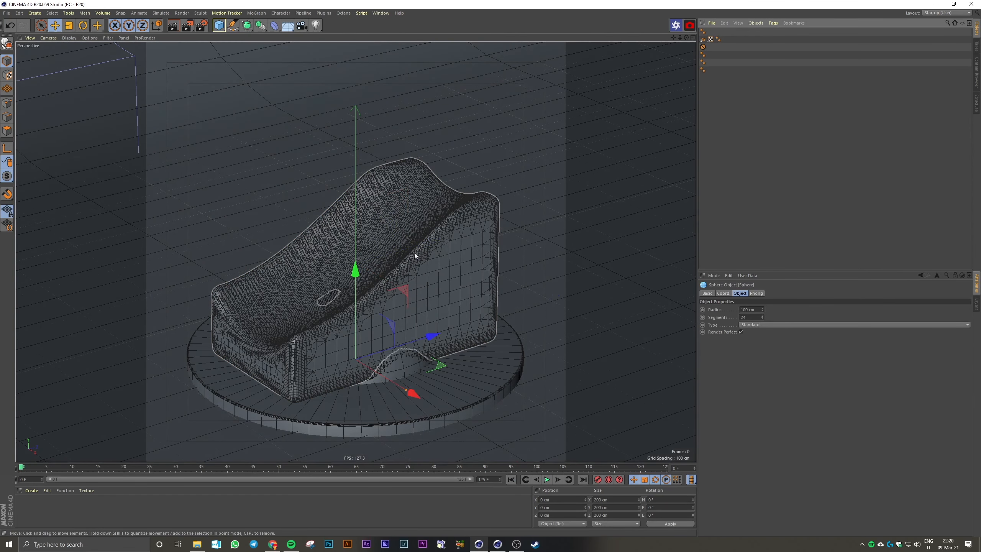
pyautogui.moveTo(357, 273); pyautogui.dragTo(356, 101)
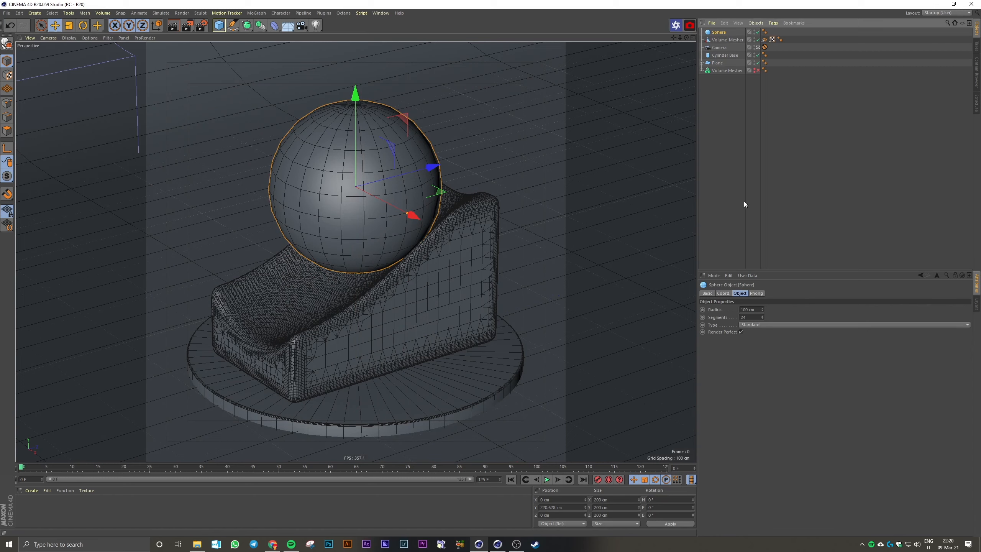
# Set the sphere's radius to 80 cm and its segments to 80, and change its type to Hemisphere
pyautogui.click(759, 310)
pyautogui.write('80')
pyautogui.press('Return')
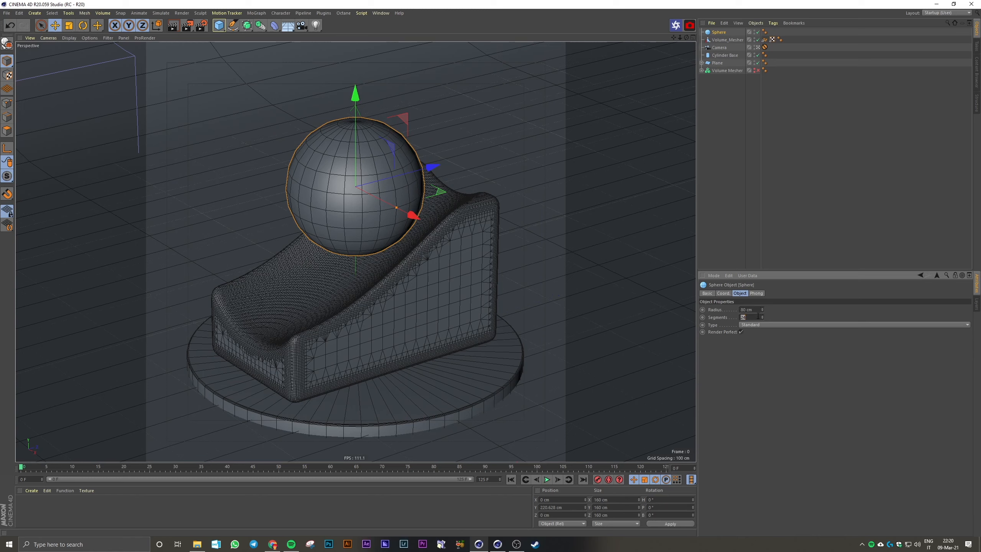
pyautogui.press('Return')
pyautogui.click(755, 324)
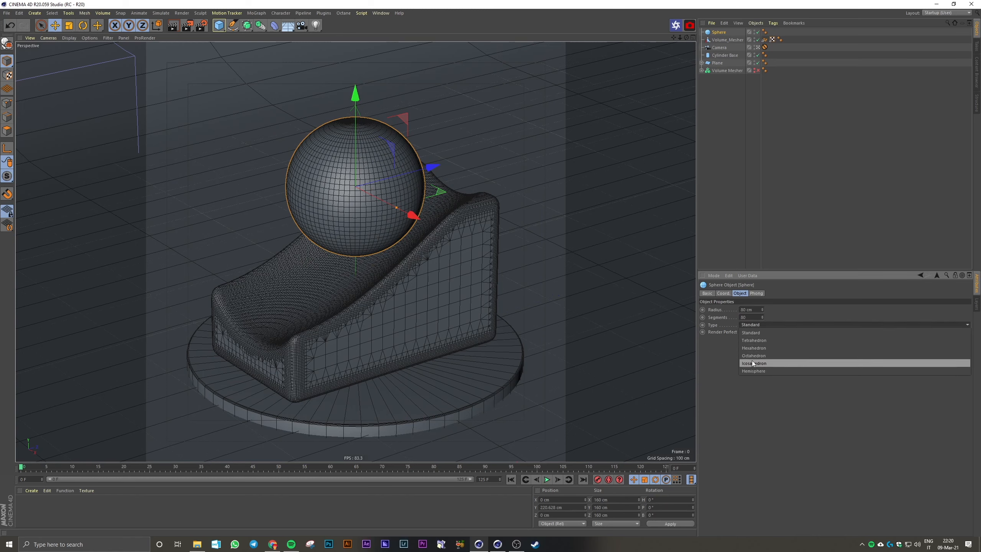
pyautogui.click(755, 370)
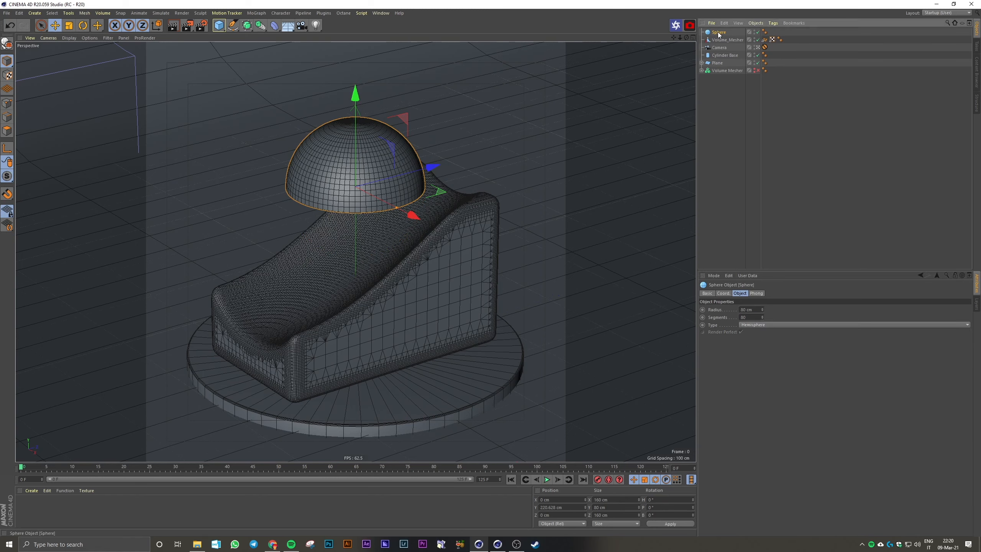
# Duplicate the hemisphere, naming the original Sphere Gold and the copy Sphere Black
pyautogui.keyDown('ctrl'); pyautogui.moveTo(719, 32); pyautogui.dragTo(719, 29); pyautogui.keyUp('ctrl')
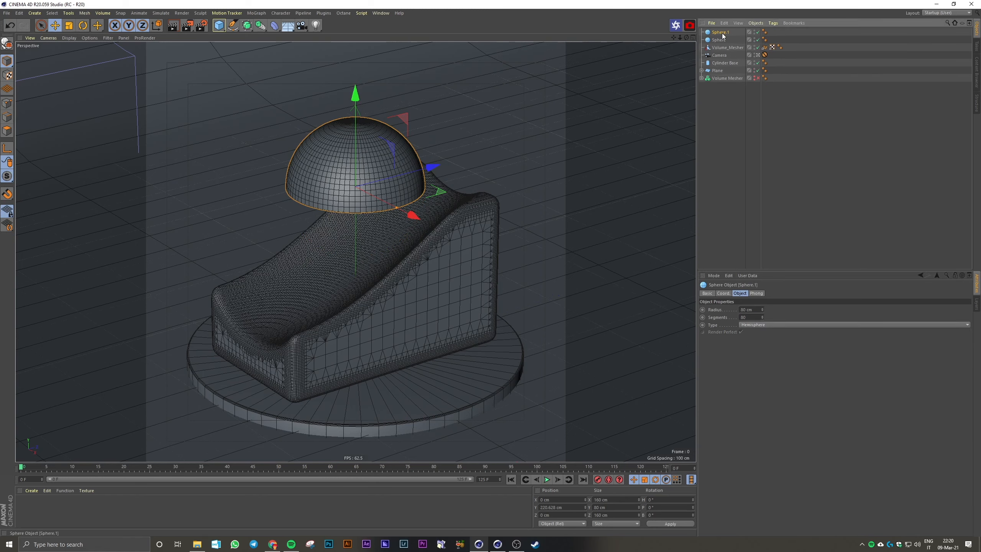
pyautogui.doubleClick(720, 40)
pyautogui.write('Sphere G')
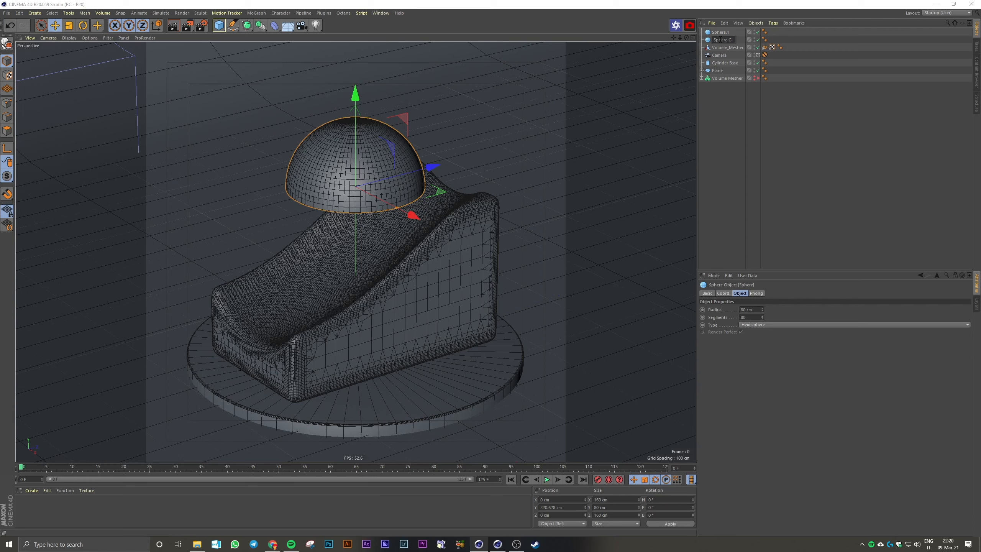
pyautogui.write('old')
pyautogui.press('Return')
pyautogui.doubleClick(722, 33)
pyautogui.write('Sphere Black')
pyautogui.press('Return')
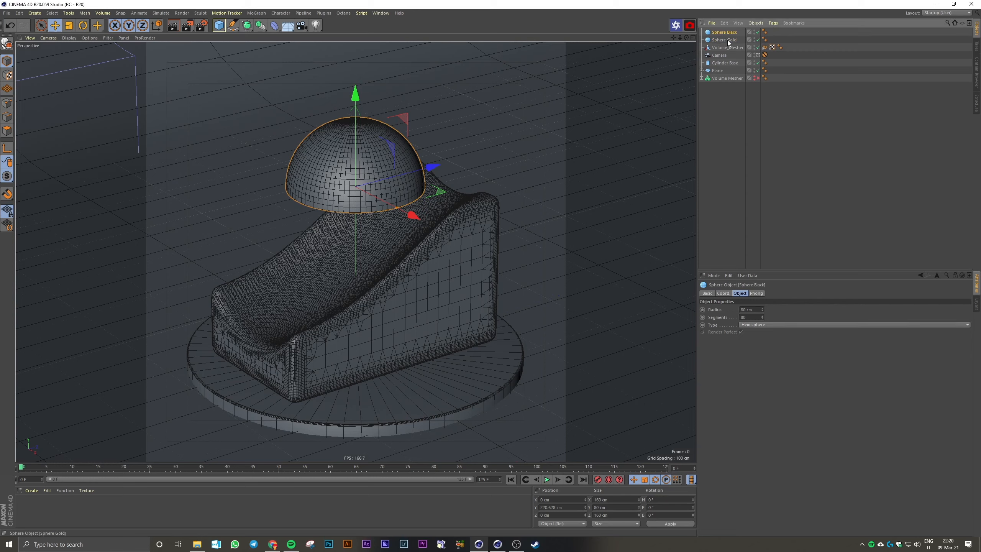
pyautogui.click(734, 89)
# Rotate Sphere Black 180° in pitch to form the lower half of the ball
pyautogui.click(736, 33)
pyautogui.press('r')
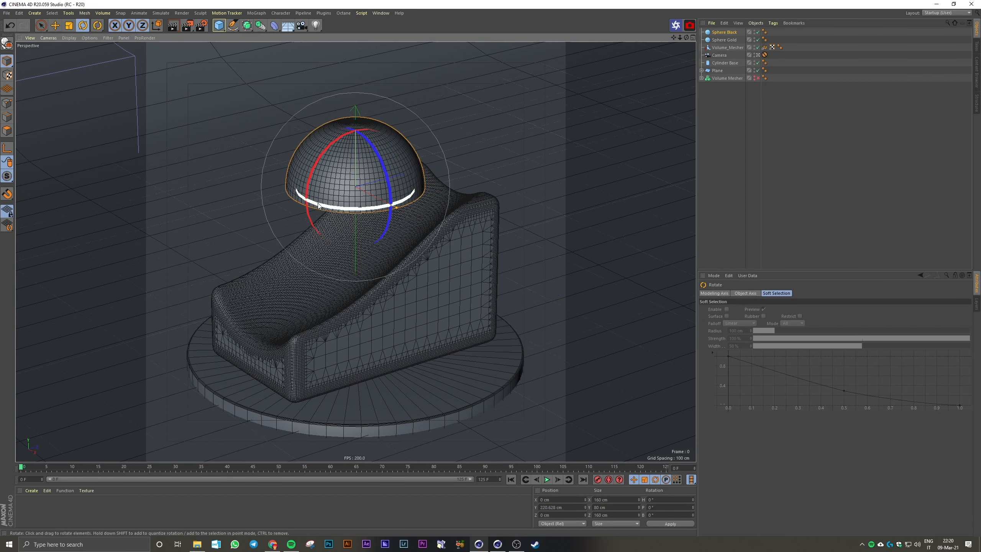
pyautogui.moveTo(319, 205); pyautogui.dragTo(405, 248)
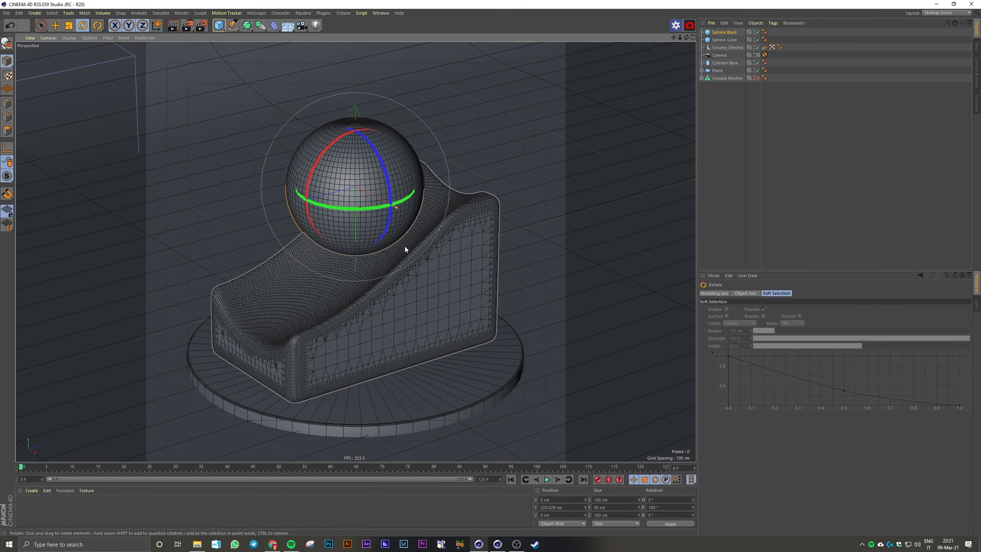
# Group Sphere Black and Sphere Gold under a null and name the null Sphere
pyautogui.keyDown('ctrl'); pyautogui.click(733, 40); pyautogui.keyUp('ctrl')
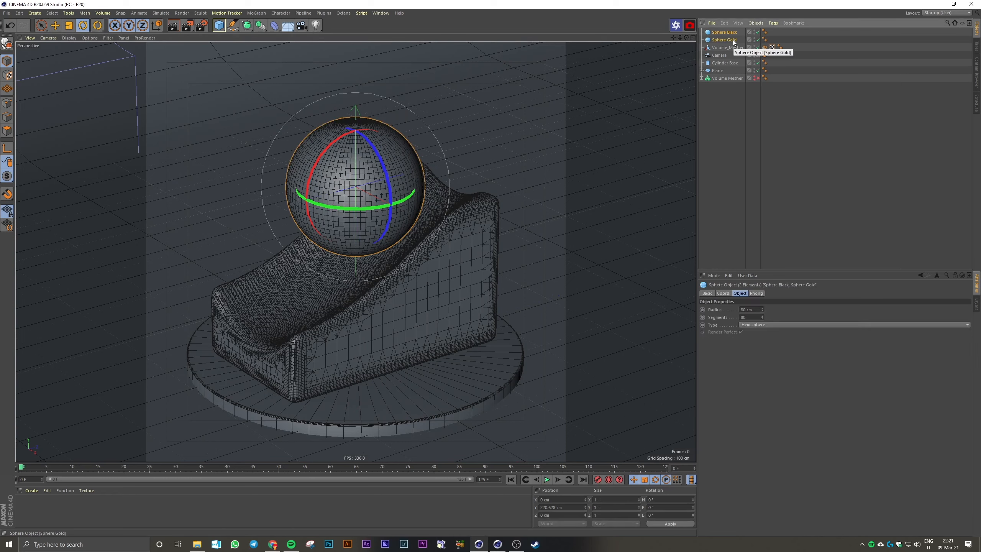
pyautogui.hotkey('alt', 'g')
pyautogui.doubleClick(719, 32)
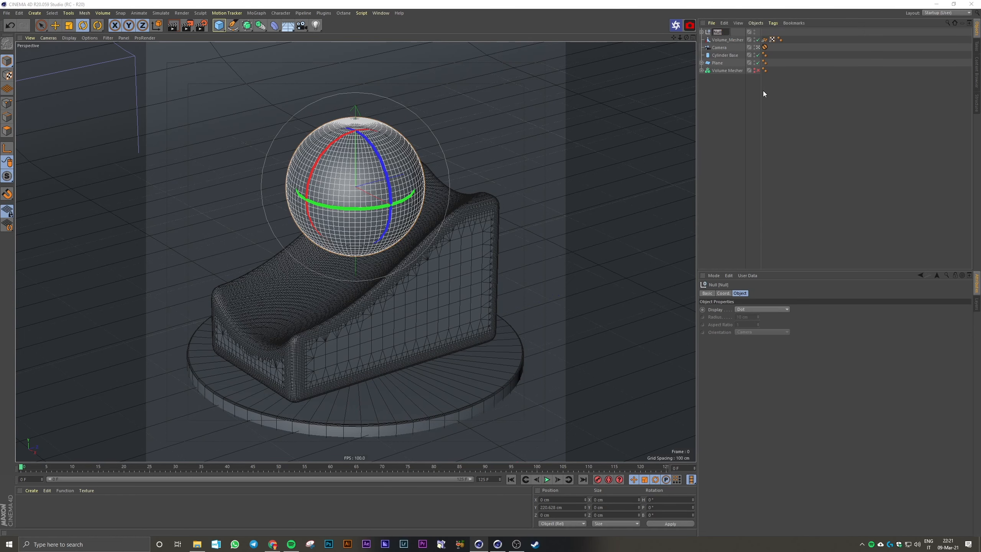
pyautogui.write('Sp')
pyautogui.write('Main')
pyautogui.press('BackSpace')
pyautogui.press('BackSpace')
pyautogui.press('BackSpace')
pyautogui.press('BackSpace')
pyautogui.write('Sphere')
pyautogui.press('Return')
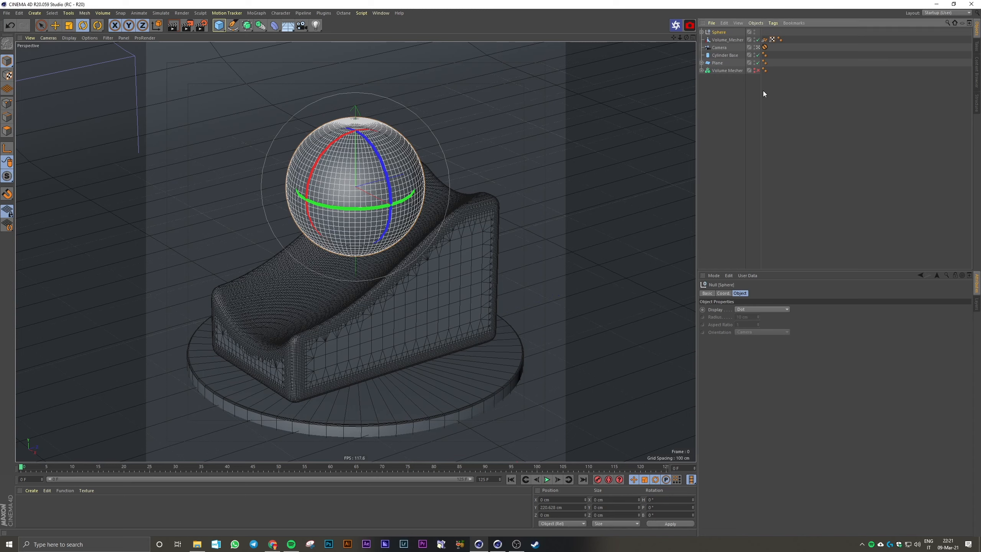
pyautogui.click(763, 90)
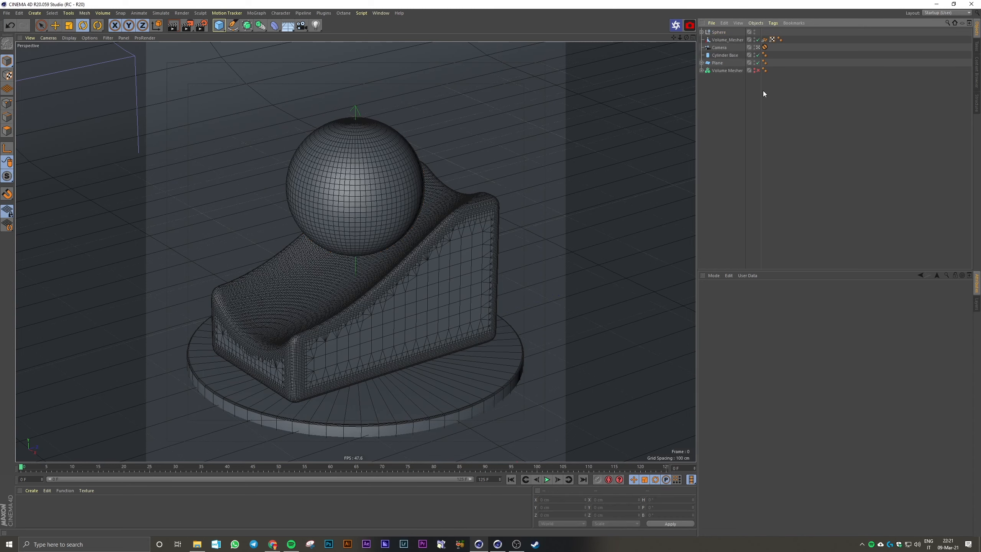
# Create a new material with a saturated yellow color and name it Gold
pyautogui.doubleClick(23, 506)
pyautogui.doubleClick(28, 505)
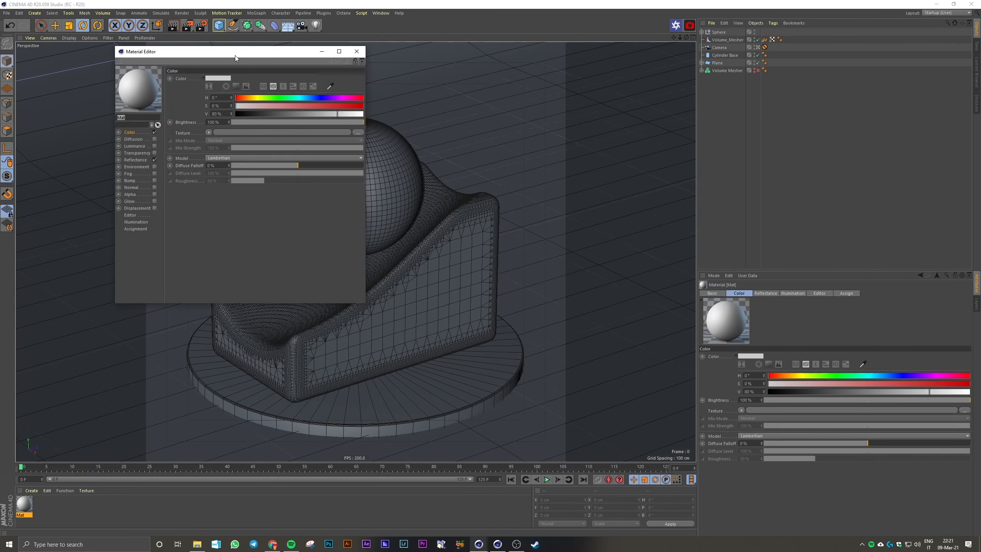
pyautogui.moveTo(235, 55); pyautogui.dragTo(150, 106)
pyautogui.click(166, 154)
pyautogui.moveTo(165, 153); pyautogui.dragTo(169, 153)
pyautogui.moveTo(239, 160); pyautogui.dragTo(267, 159)
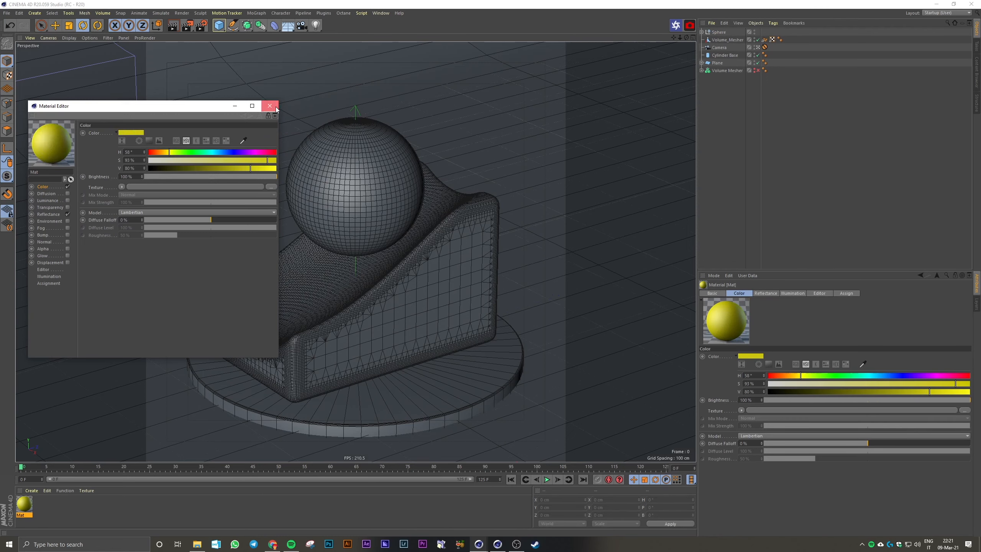
pyautogui.click(270, 106)
pyautogui.doubleClick(24, 516)
pyautogui.write('G')
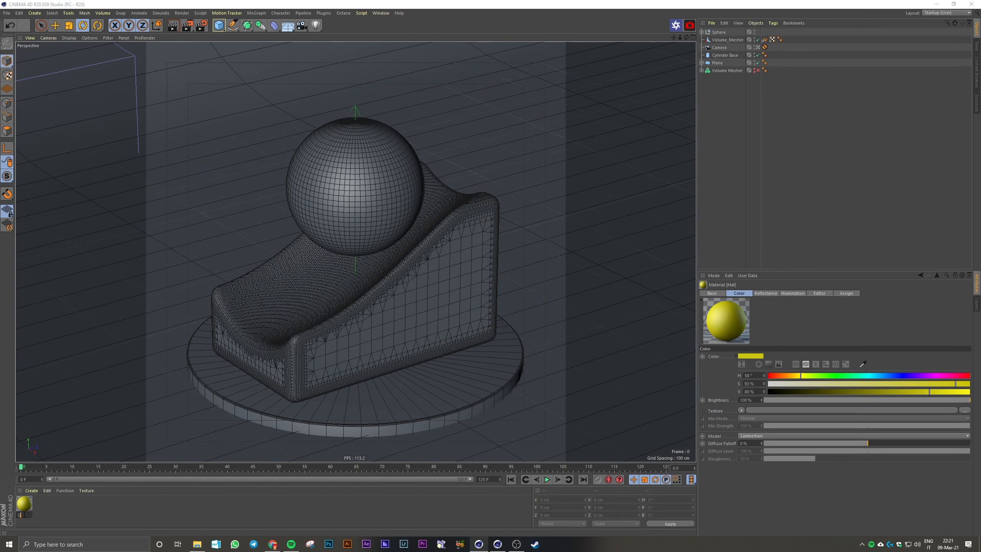
pyautogui.write('old')
pyautogui.press('Return')
# Duplicate the Gold material and turn one copy black by setting its color value to 0%
pyautogui.keyDown('ctrl'); pyautogui.moveTo(30, 510); pyautogui.dragTo(22, 507); pyautogui.keyUp('ctrl')
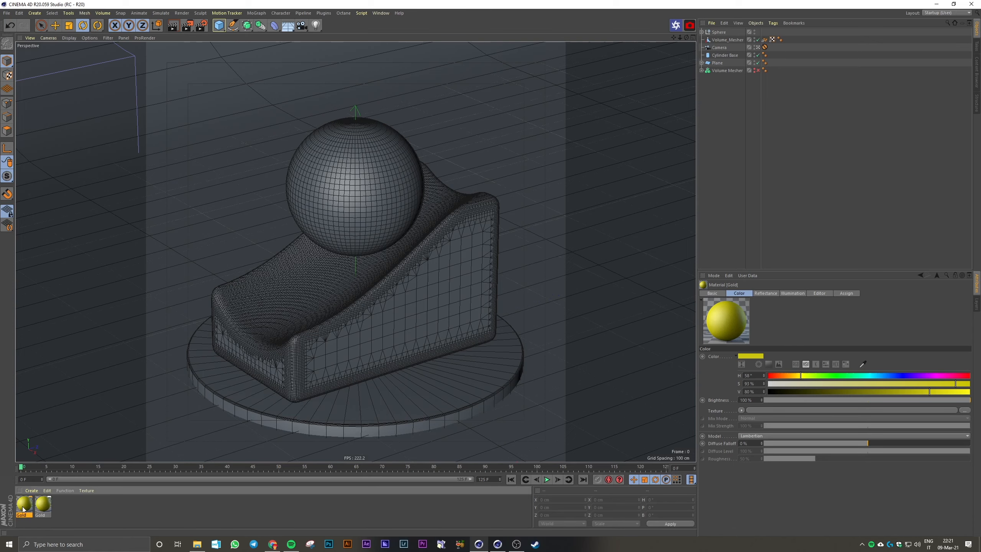
pyautogui.doubleClick(23, 507)
pyautogui.moveTo(242, 115); pyautogui.dragTo(234, 113)
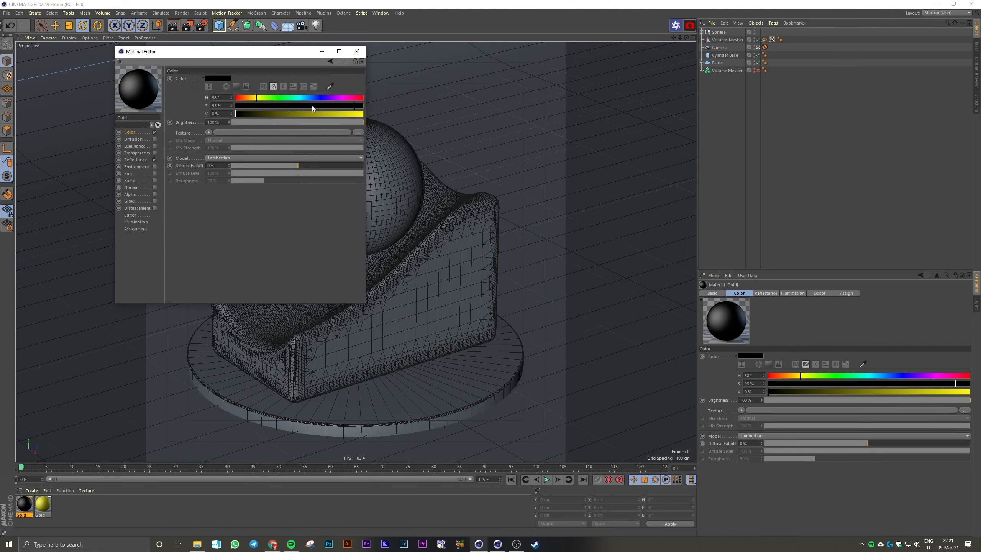
pyautogui.click(357, 53)
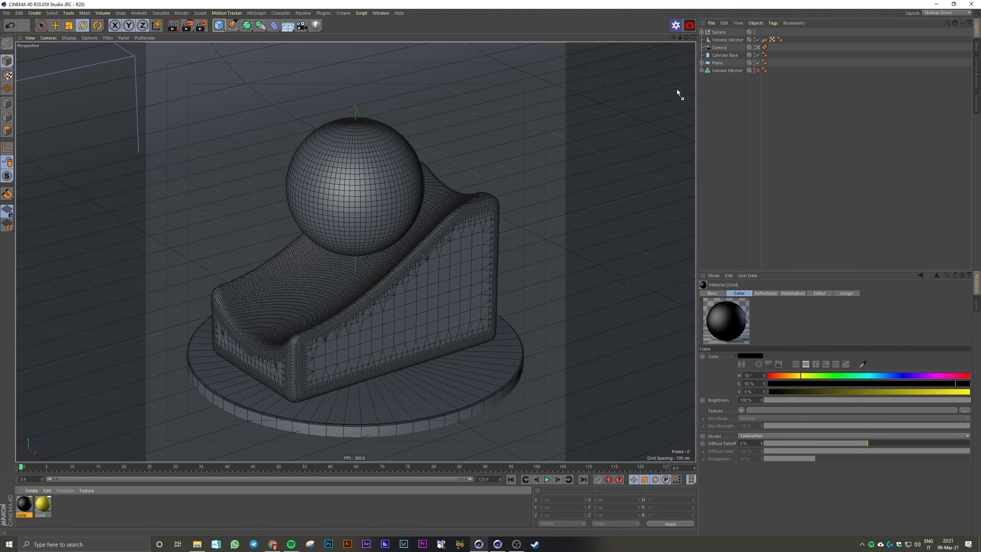
# Apply the black material to Sphere Black and the yellow material to Sphere Gold
pyautogui.click(702, 33)
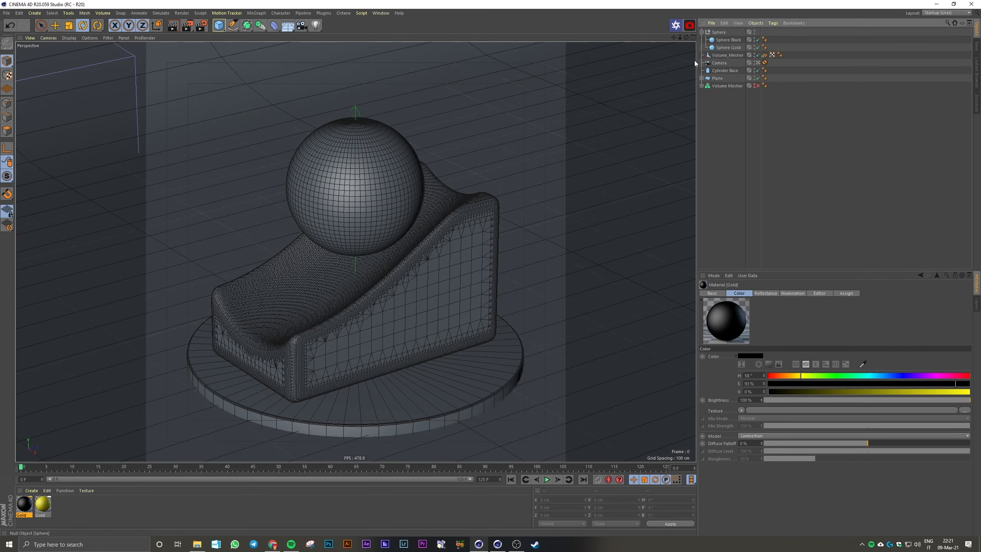
pyautogui.moveTo(23, 501); pyautogui.dragTo(728, 41)
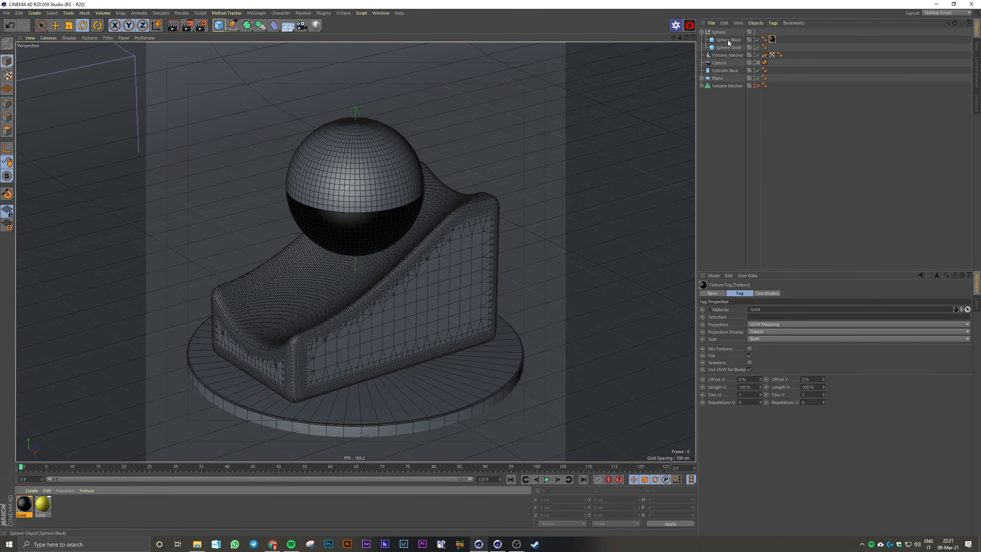
pyautogui.moveTo(41, 507); pyautogui.dragTo(728, 47)
# Lower the Sphere group into the podium's curved surface, to about Y 149 cm
pyautogui.click(720, 32)
pyautogui.middleClick(526, 212)
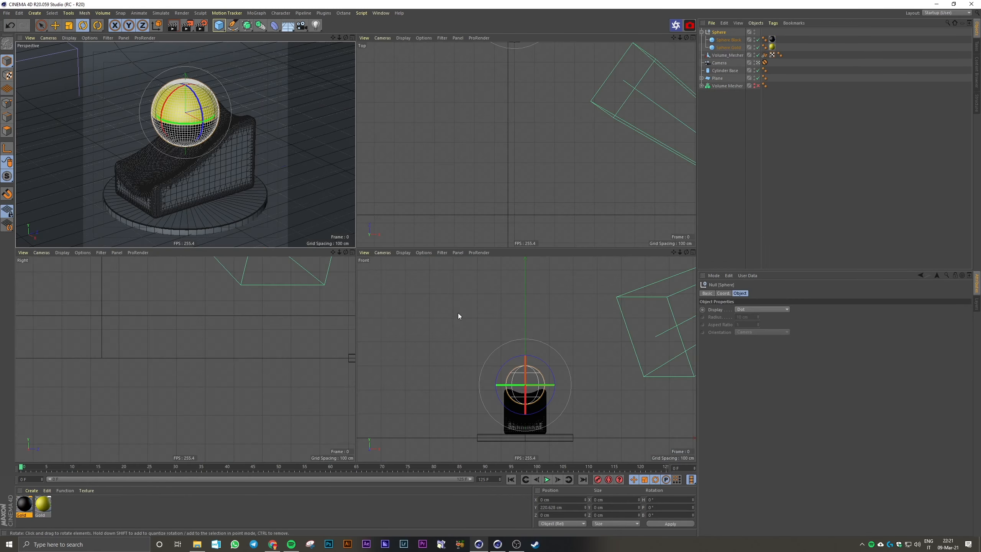
pyautogui.middleClick(460, 314)
pyautogui.middleClick(342, 258)
pyautogui.middleClick(293, 180)
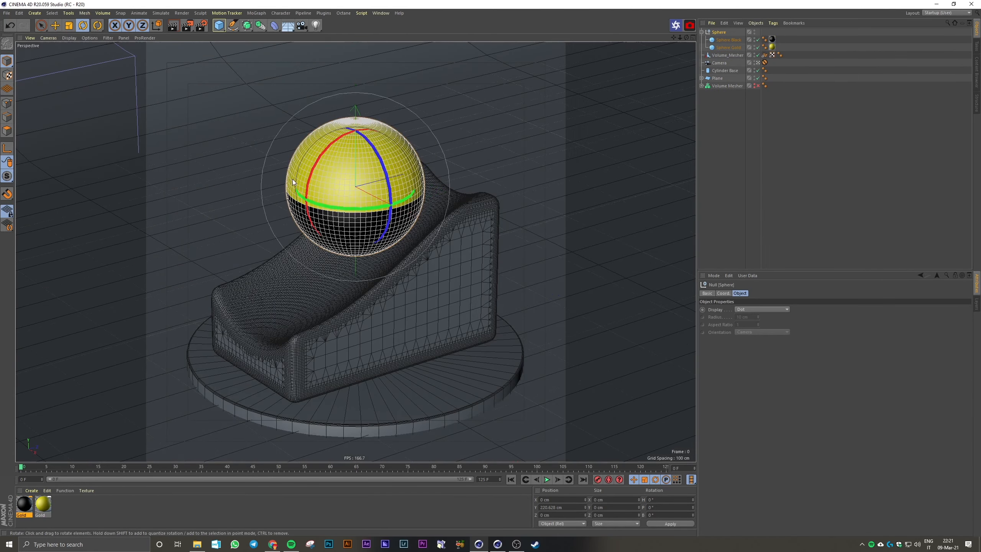
pyautogui.press('e')
pyautogui.moveTo(354, 142); pyautogui.dragTo(353, 175)
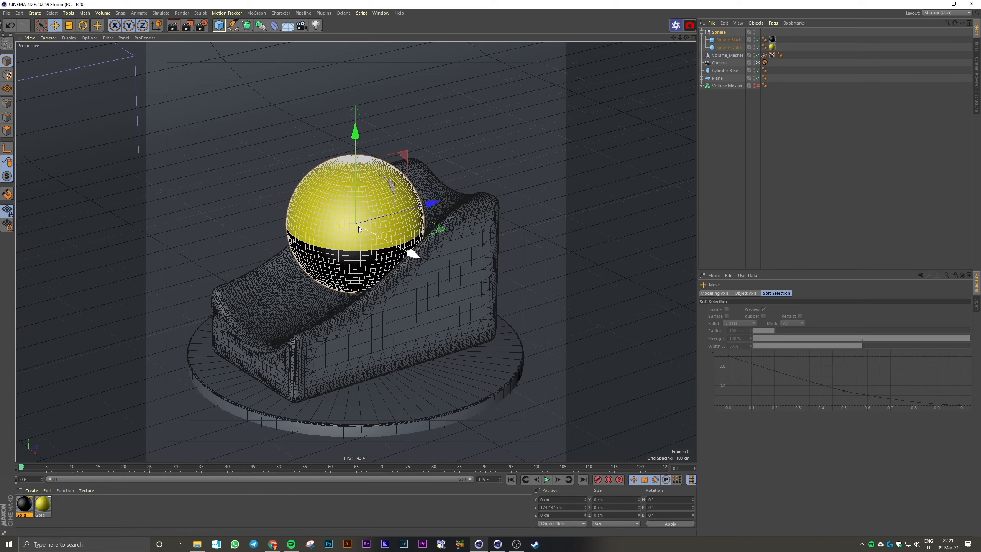
pyautogui.middleClick(361, 230)
pyautogui.middleClick(460, 330)
pyautogui.scroll(5, 371, 331)
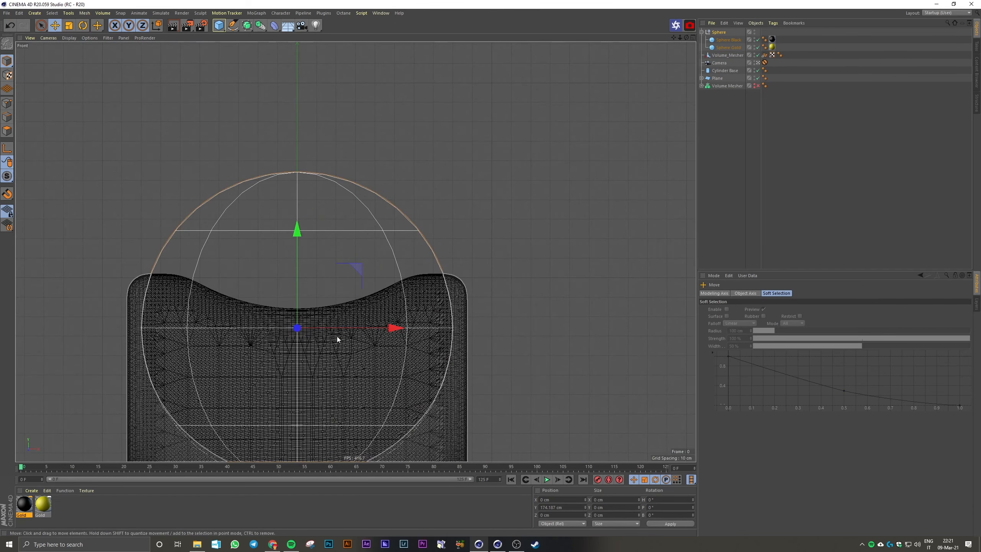
pyautogui.keyDown('alt'); pyautogui.moveTo(337, 336); pyautogui.dragTo(379, 205, button='middle'); pyautogui.keyUp('alt')
pyautogui.moveTo(343, 172); pyautogui.dragTo(336, 219)
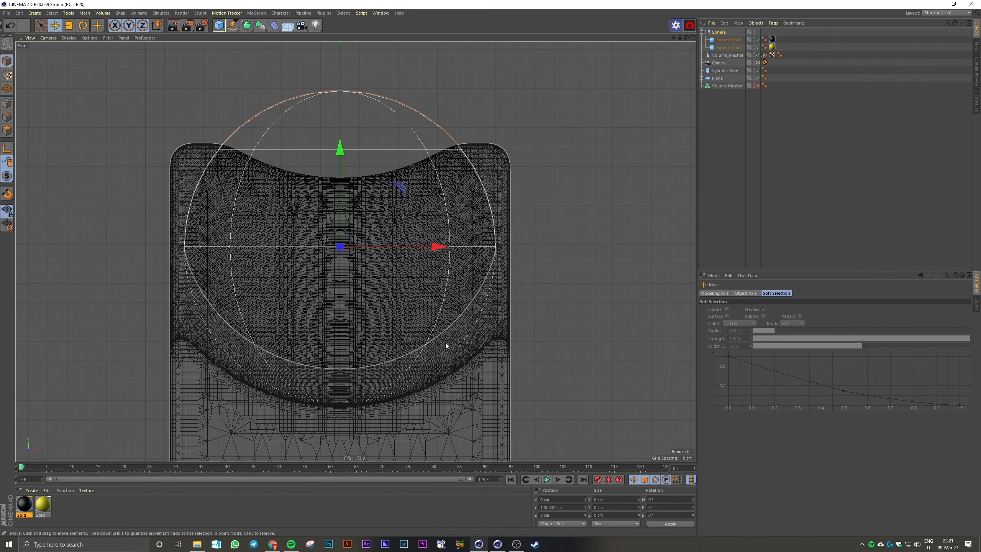
pyautogui.press('t')
pyautogui.moveTo(472, 215); pyautogui.dragTo(448, 190)
pyautogui.press('e')
pyautogui.moveTo(345, 210); pyautogui.dragTo(343, 190)
pyautogui.hotkey('ctrl', 'z')
pyautogui.hotkey('ctrl', 'z')
# Examine how the ball sits against the podium in the side and perspective views
pyautogui.middleClick(506, 229)
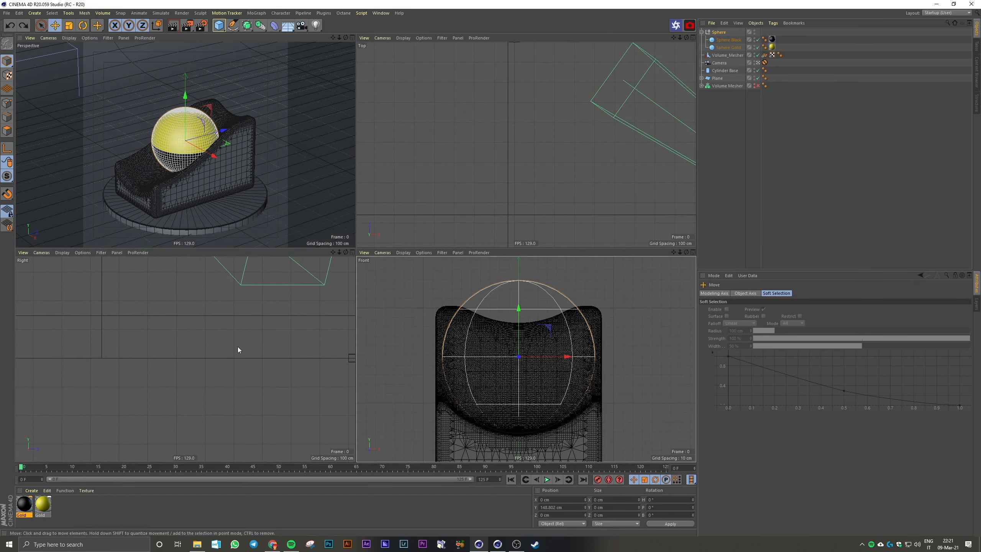
pyautogui.scroll(-7, 256, 286)
pyautogui.scroll(9, 300, 286)
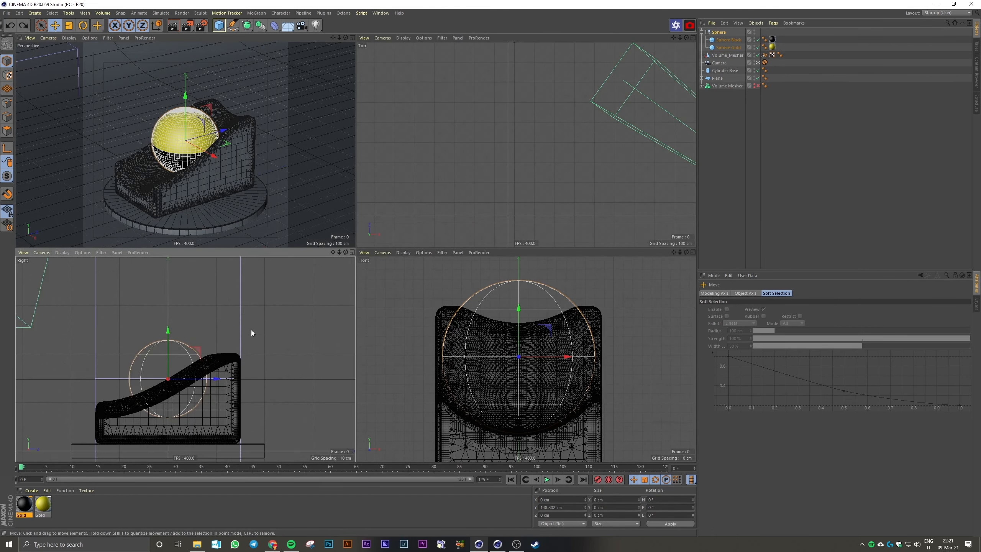
pyautogui.middleClick(251, 329)
pyautogui.middleClick(246, 176)
pyautogui.middleClick(247, 176)
pyautogui.click(807, 151)
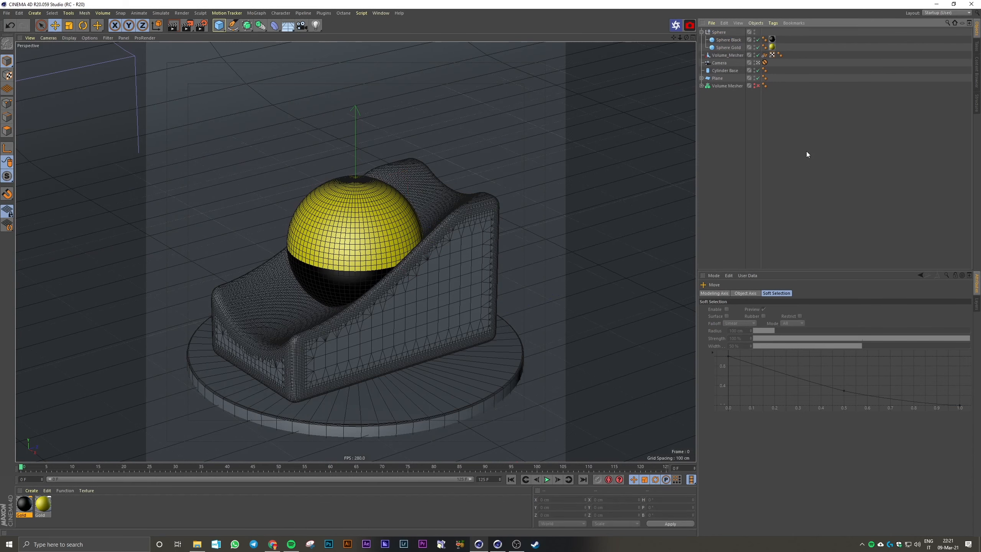
# Collapse the Sphere group and add an Align to Spline tag to it
pyautogui.click(701, 31)
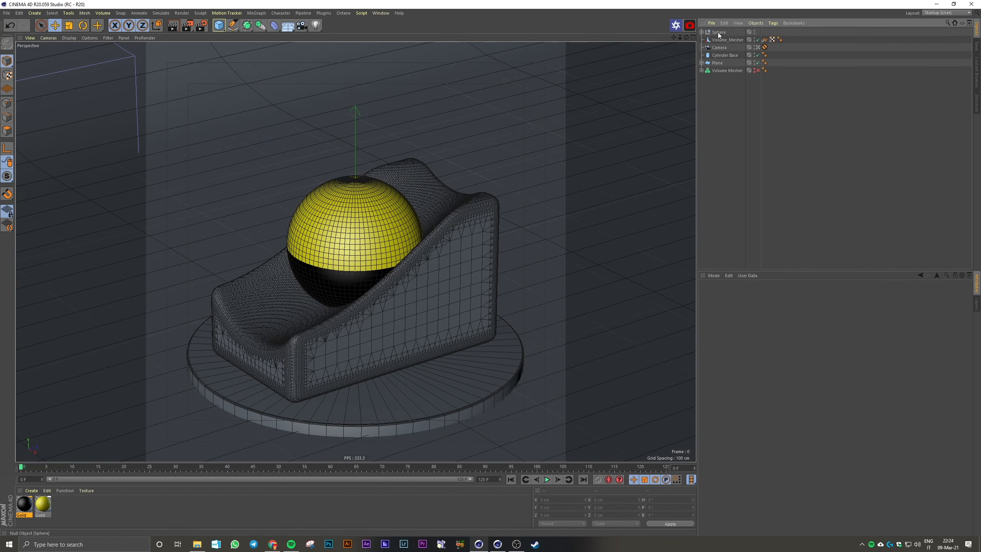
pyautogui.click(718, 33)
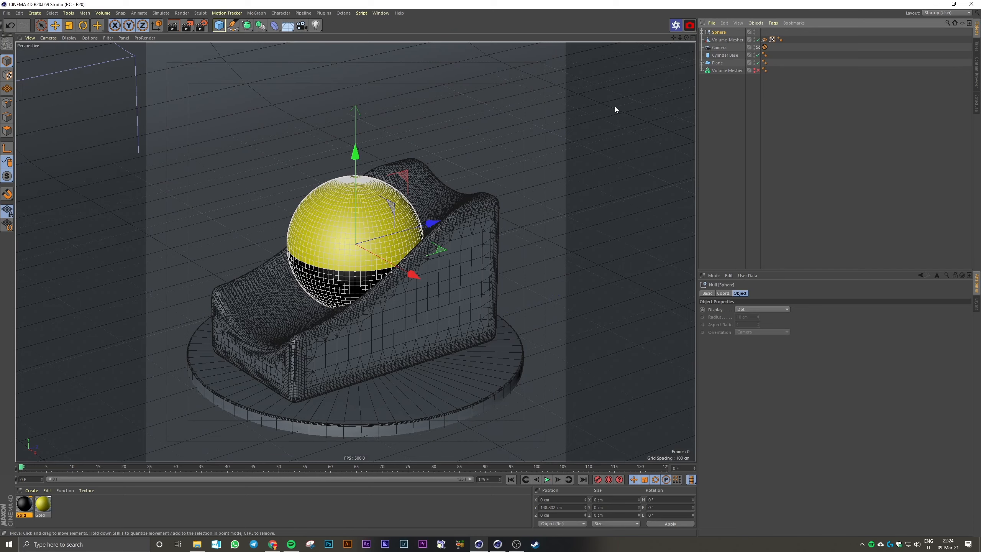
pyautogui.click(773, 23)
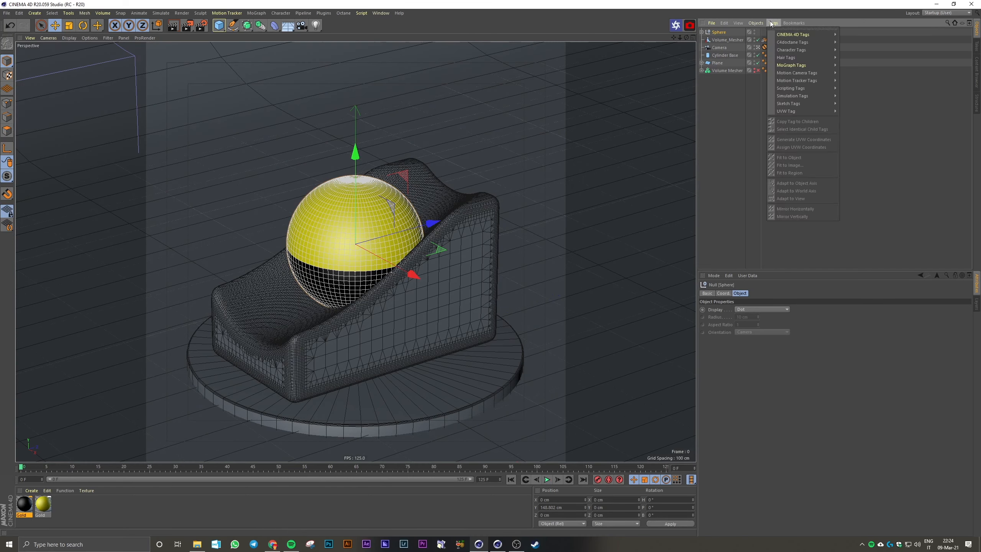
pyautogui.moveTo(775, 36)
pyautogui.click(865, 41)
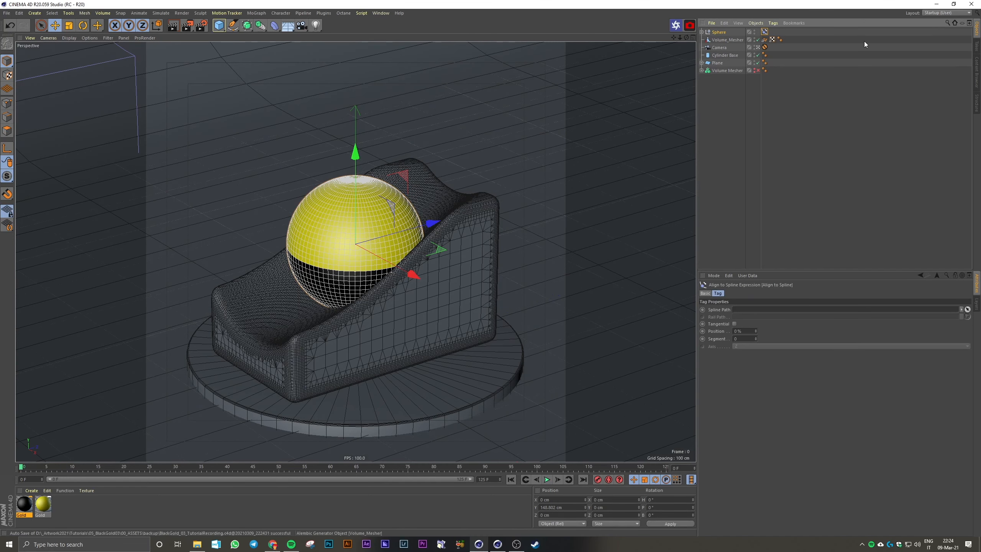
# Copy the Formula spline out of the Volume Builder to the top level and rename the copy Formula Spline
pyautogui.click(701, 71)
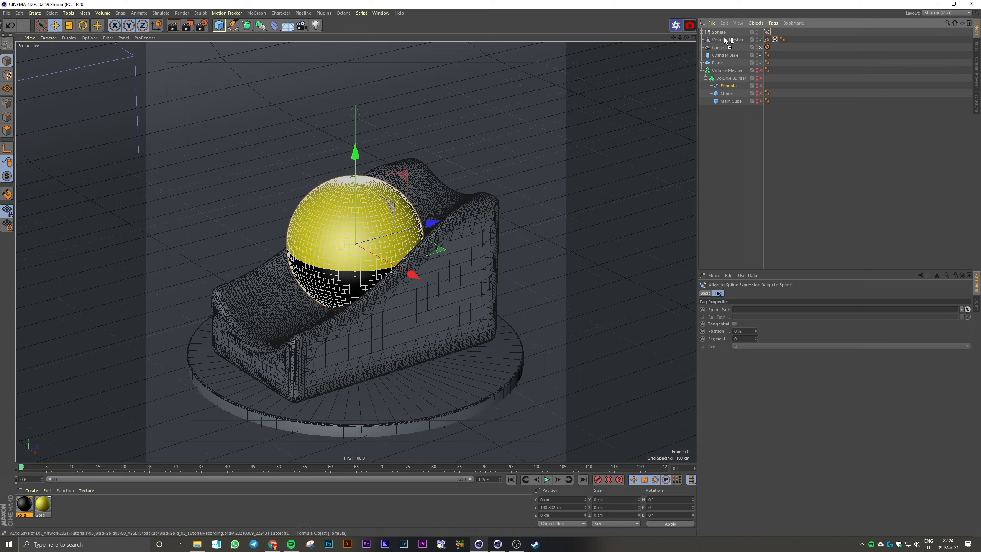
pyautogui.moveTo(726, 39); pyautogui.dragTo(719, 40)
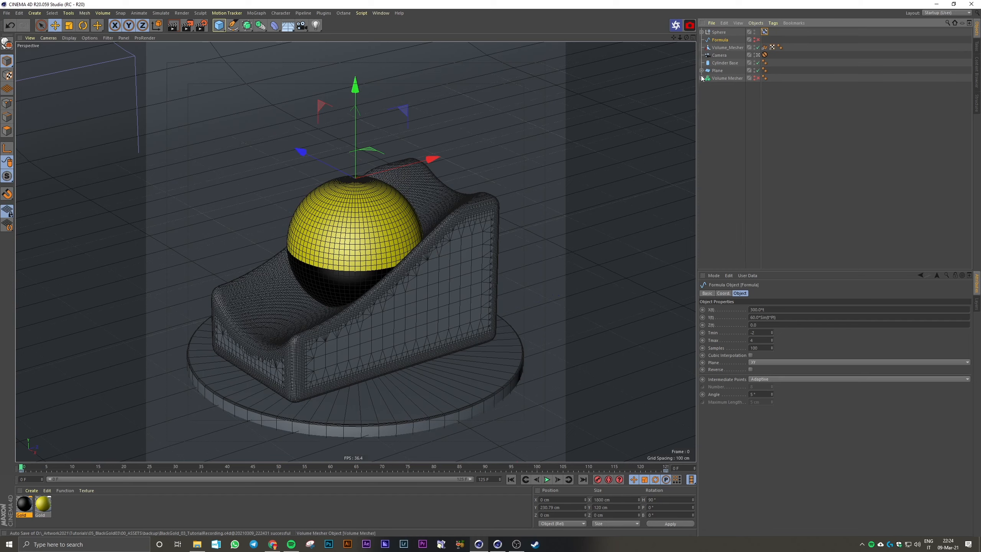
pyautogui.doubleClick(720, 40)
pyautogui.write('Spline')
pyautogui.press('Return')
# Enable Formula Spline and scrub the first frames of the timeline to preview it
pyautogui.click(757, 40)
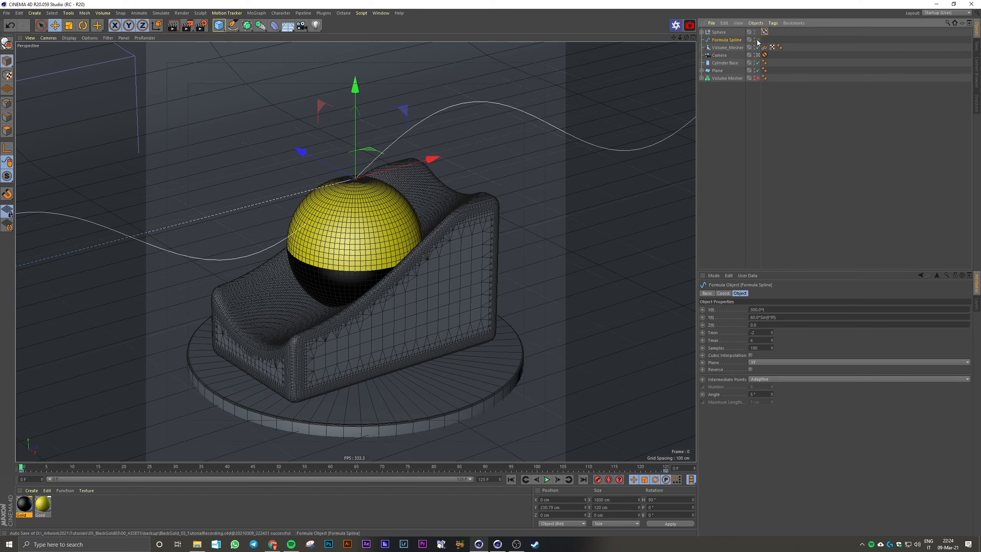
pyautogui.moveTo(33, 468)
pyautogui.mouseDown()
pyautogui.moveTo(719, 464)
pyautogui.moveTo(21, 468)
pyautogui.mouseUp()
pyautogui.click(828, 151)
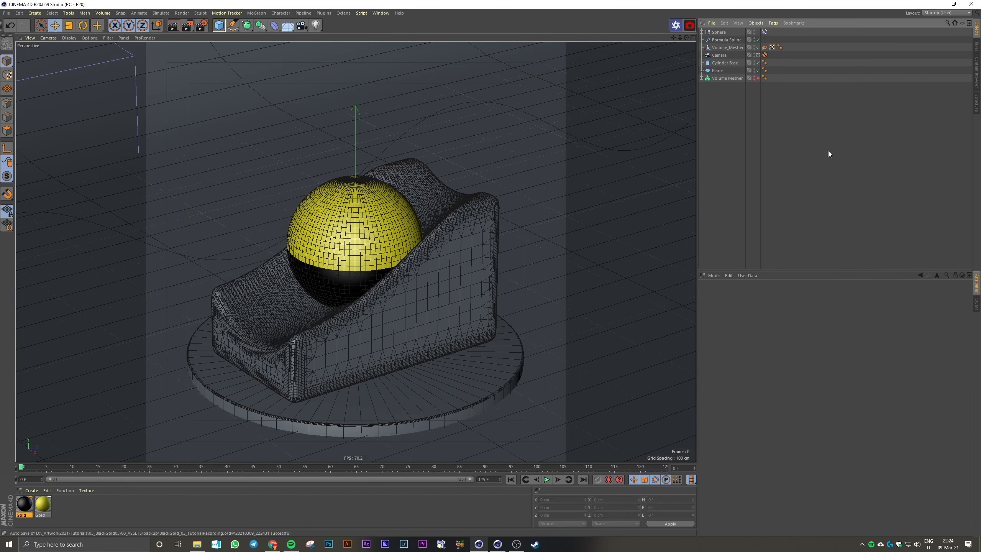
# Assign Formula Spline as the Spline Path of the ball's Align to Spline tag and set its position to 41%
pyautogui.click(765, 31)
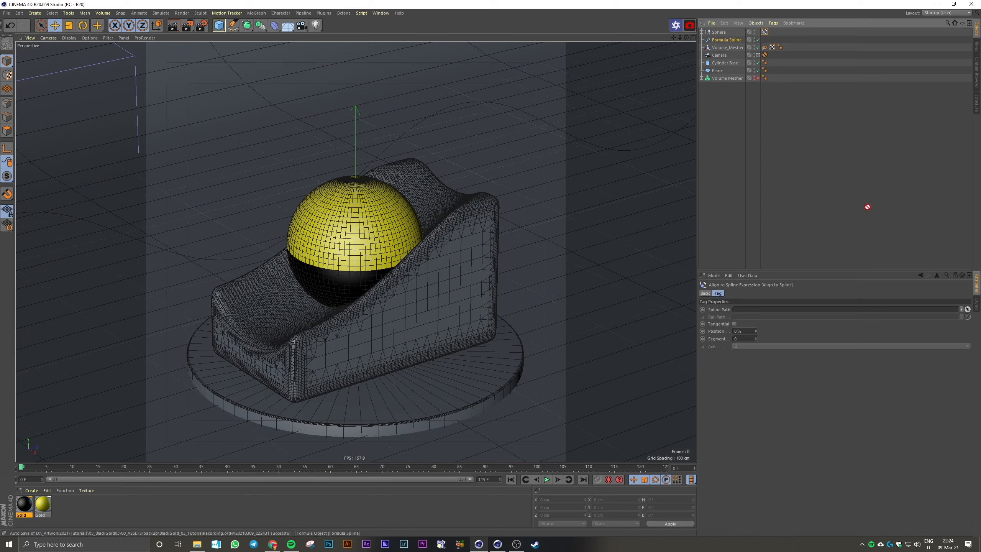
pyautogui.moveTo(739, 312)
pyautogui.mouseDown()
pyautogui.moveTo(756, 319)
pyautogui.moveTo(755, 300)
pyautogui.moveTo(756, 314)
pyautogui.mouseUp()
# Slide the ball along the spline over the podium's slope by setting the tag's position to 30%
pyautogui.middleClick(479, 212)
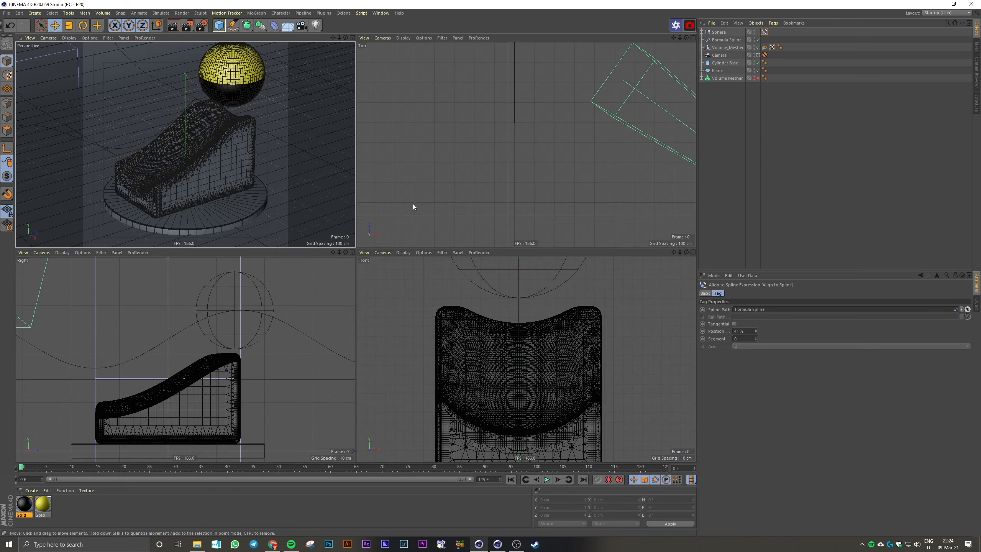
pyautogui.middleClick(522, 190)
pyautogui.scroll(-10, 503, 259)
pyautogui.middleClick(510, 275)
pyautogui.middleClick(517, 334)
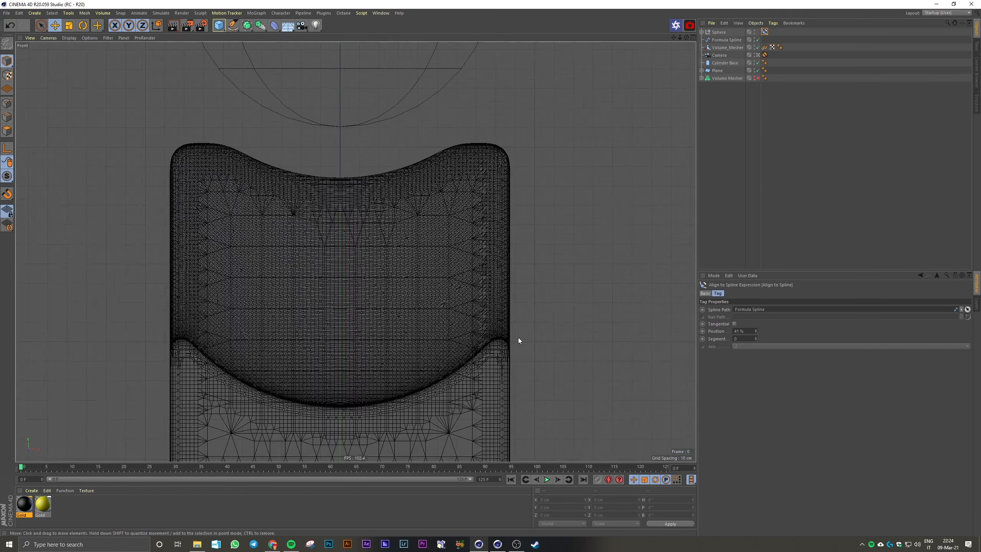
pyautogui.scroll(-10, 512, 329)
pyautogui.middleClick(510, 329)
pyautogui.middleClick(193, 322)
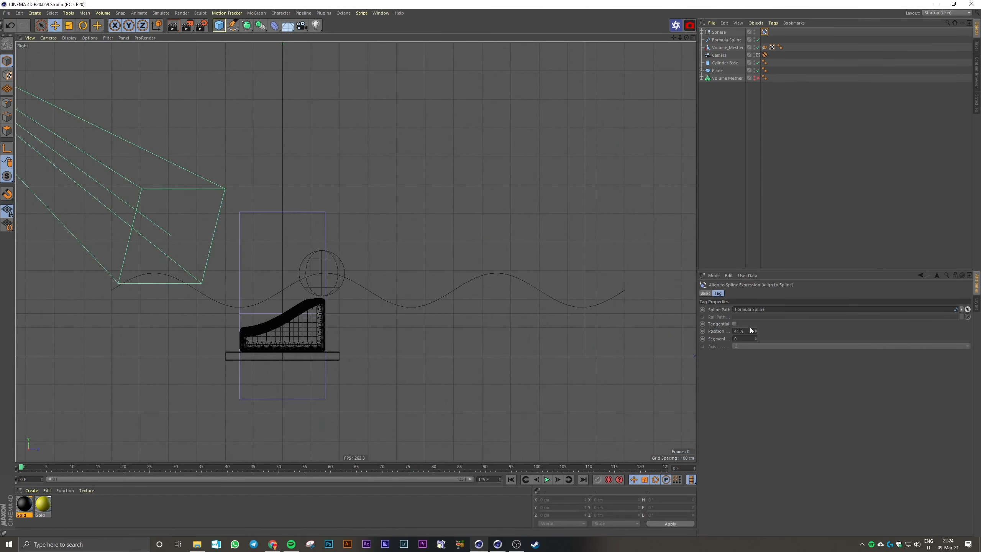
pyautogui.moveTo(756, 331)
pyautogui.mouseDown()
pyautogui.moveTo(756, 348)
pyautogui.moveTo(756, 309)
pyautogui.moveTo(756, 348)
pyautogui.moveTo(756, 312)
pyautogui.moveTo(756, 337)
pyautogui.mouseUp()
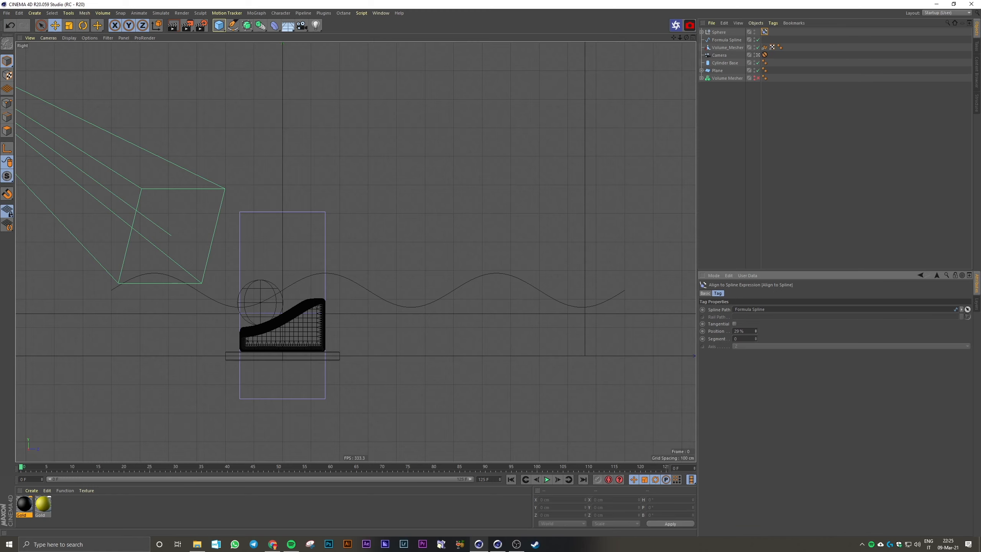
pyautogui.click(756, 330)
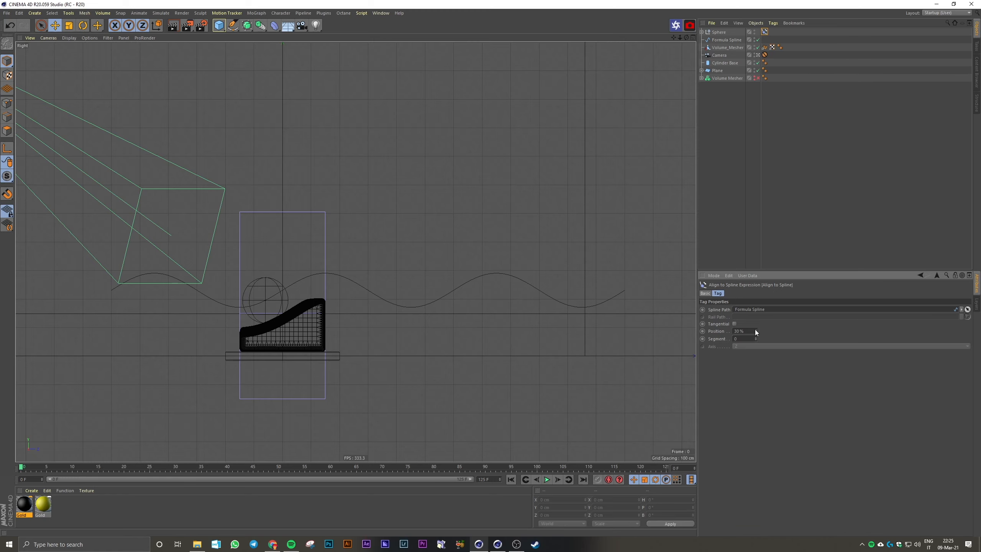
pyautogui.middleClick(526, 247)
pyautogui.middleClick(198, 178)
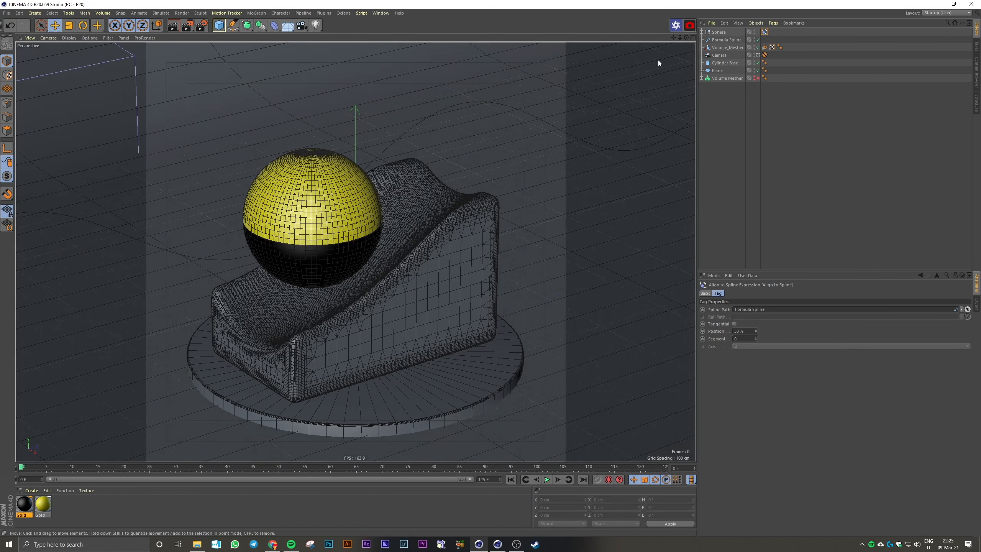
pyautogui.click(310, 173)
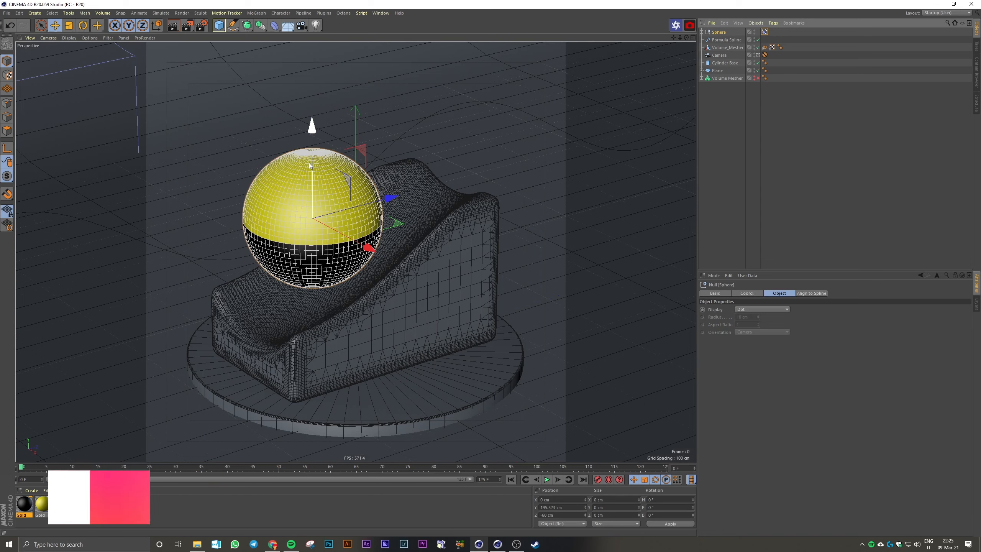
pyautogui.moveTo(313, 173); pyautogui.dragTo(312, 173)
pyautogui.click(726, 40)
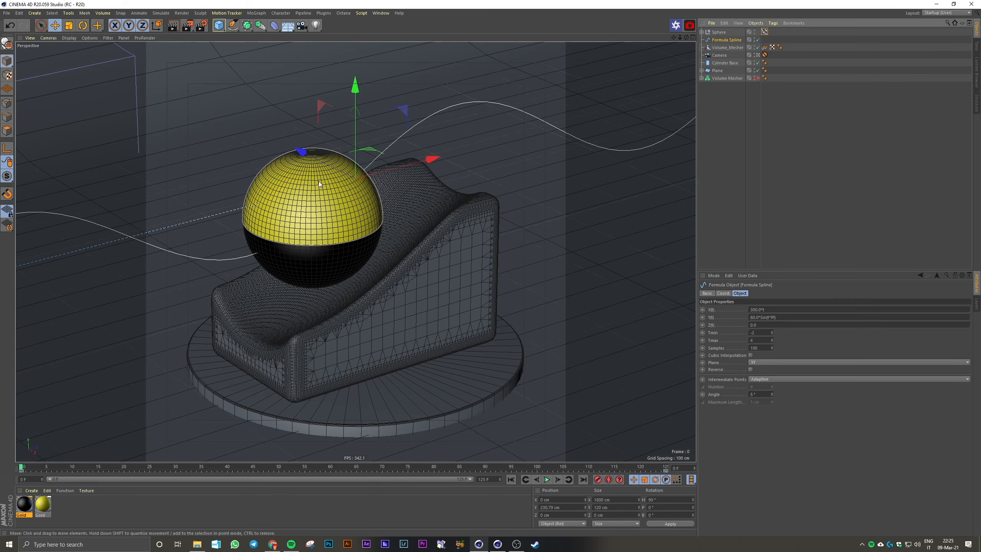
pyautogui.moveTo(356, 152); pyautogui.dragTo(347, 185)
pyautogui.hotkey('ctrl', 'z')
pyautogui.click(718, 33)
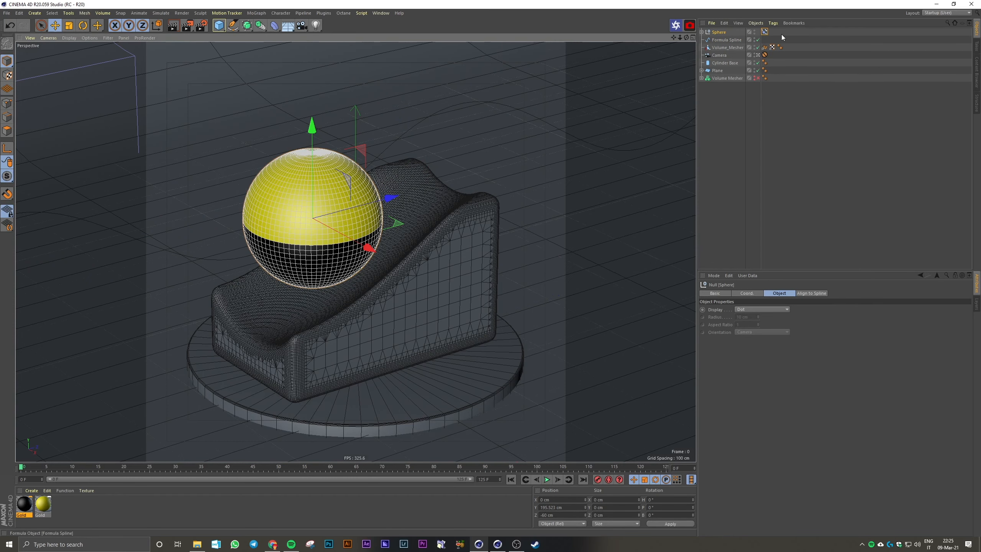
pyautogui.click(764, 33)
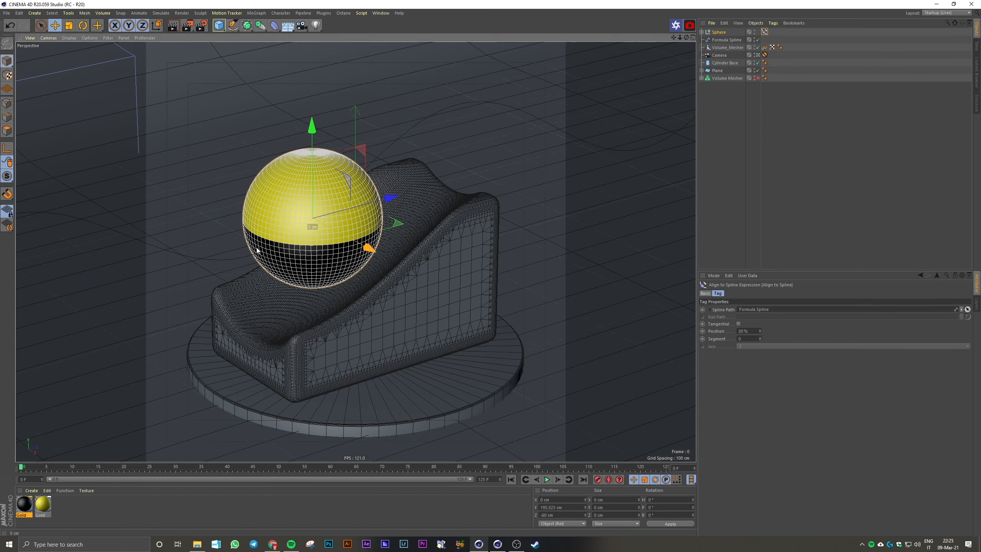
pyautogui.click(720, 40)
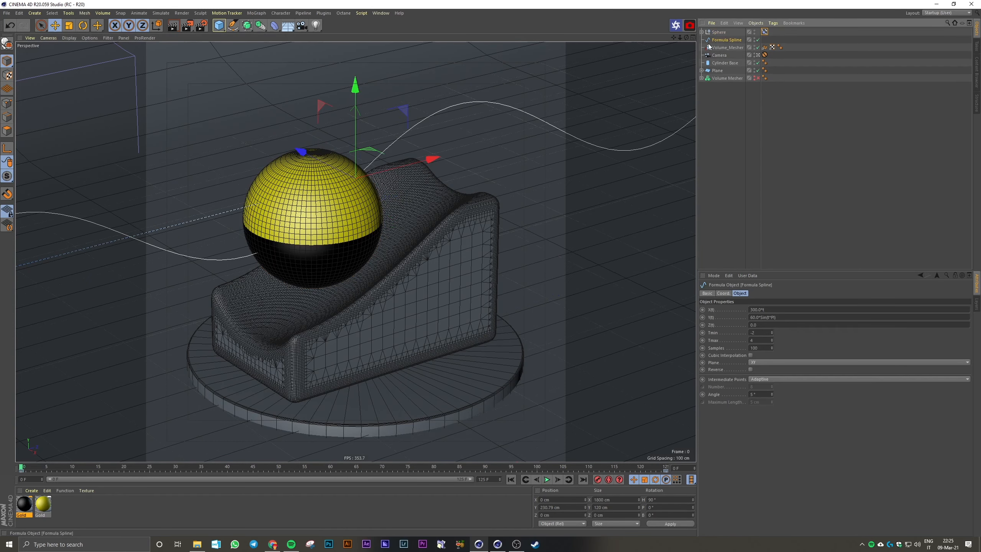
# Lower Formula Spline to a height of about 183 cm so the ball sinks into the podium's groove
pyautogui.moveTo(356, 135); pyautogui.dragTo(354, 173)
pyautogui.middleClick(354, 174)
pyautogui.middleClick(518, 361)
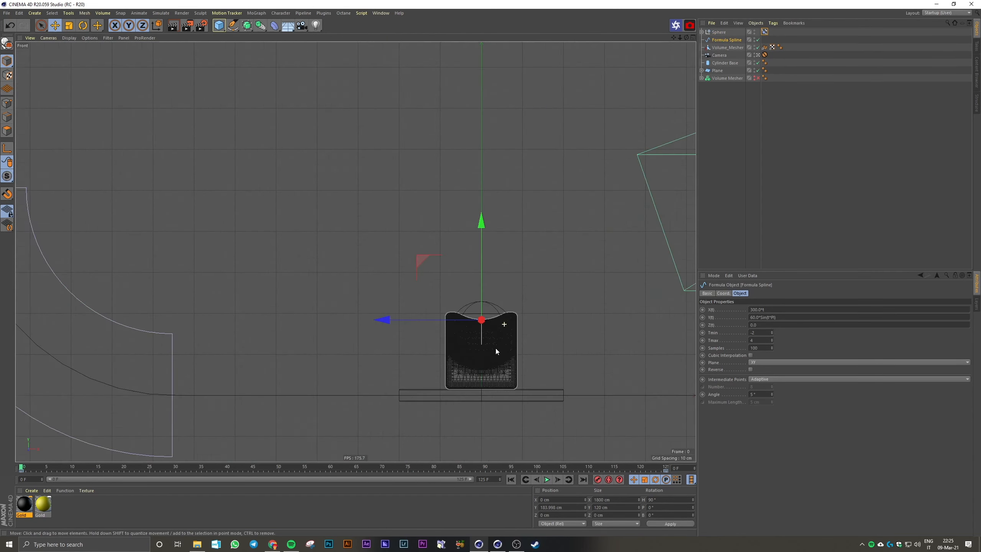
pyautogui.scroll(5, 495, 351)
pyautogui.moveTo(432, 173); pyautogui.dragTo(430, 180)
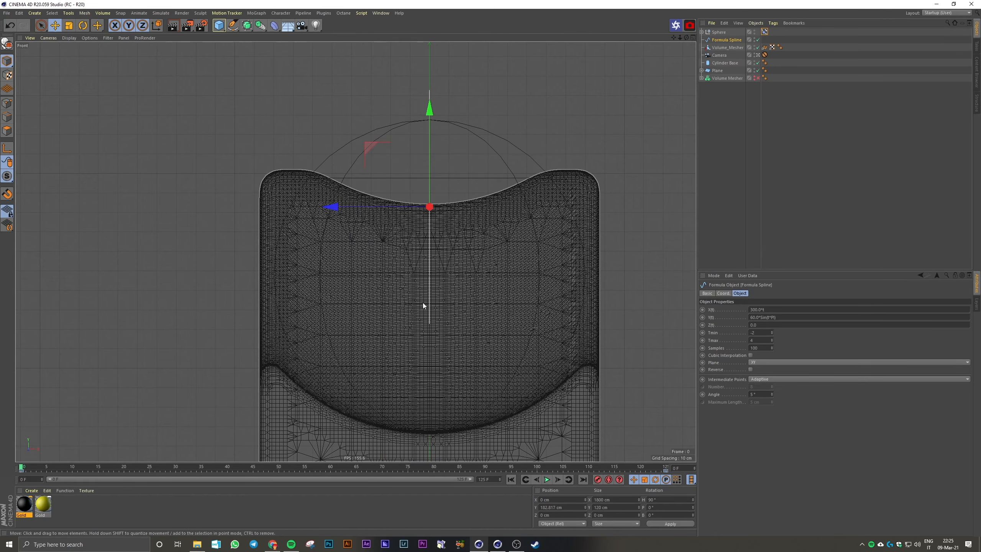
pyautogui.press('F1')
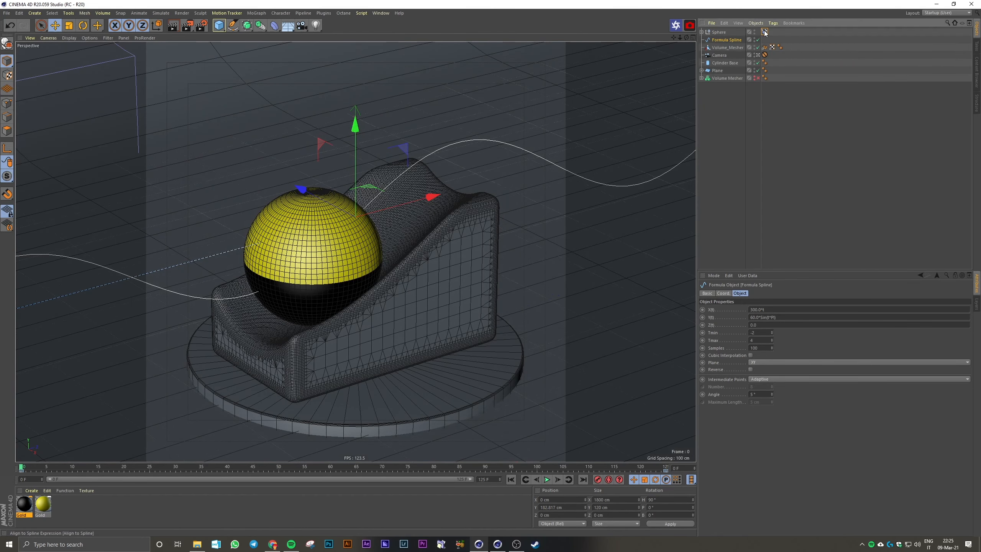
# Keyframe the Align to Spline tag's Position at 30% on frame 0 and 63% on frame 125
pyautogui.click(765, 32)
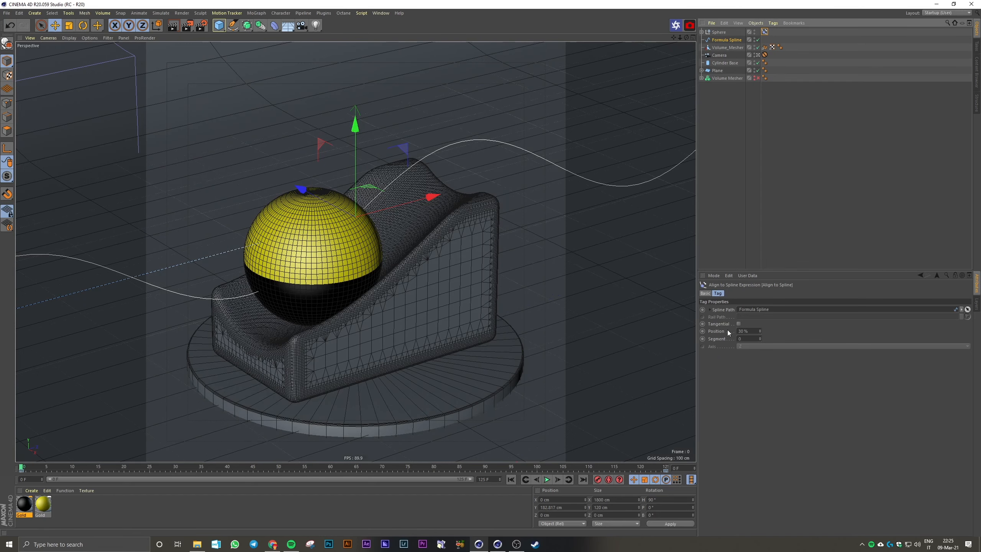
pyautogui.click(703, 332)
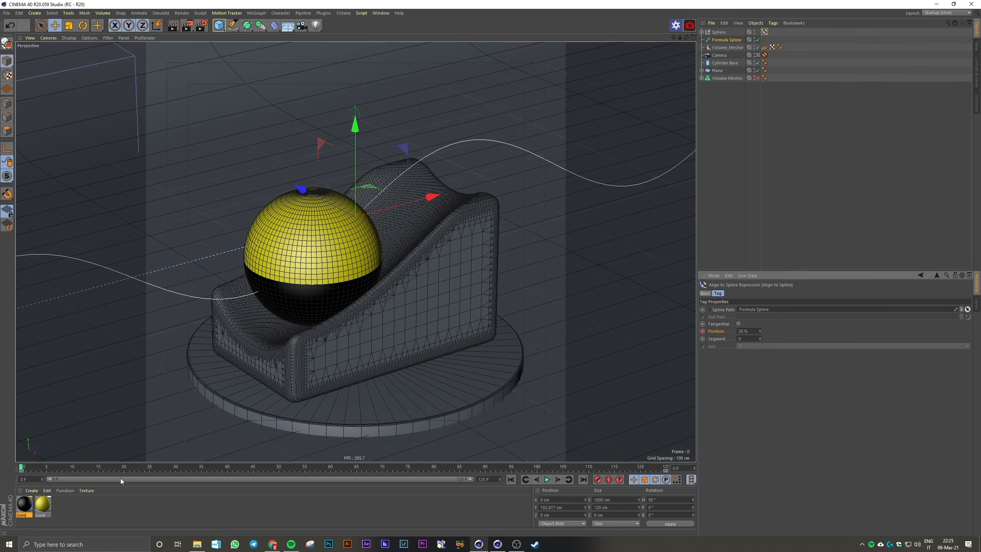
pyautogui.moveTo(26, 461); pyautogui.dragTo(682, 459)
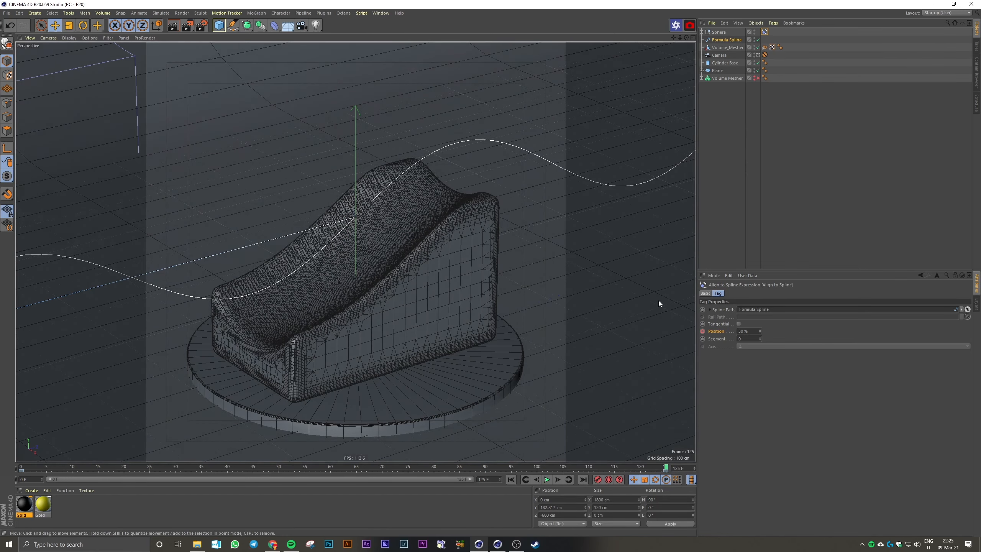
pyautogui.moveTo(760, 330); pyautogui.dragTo(788, 330)
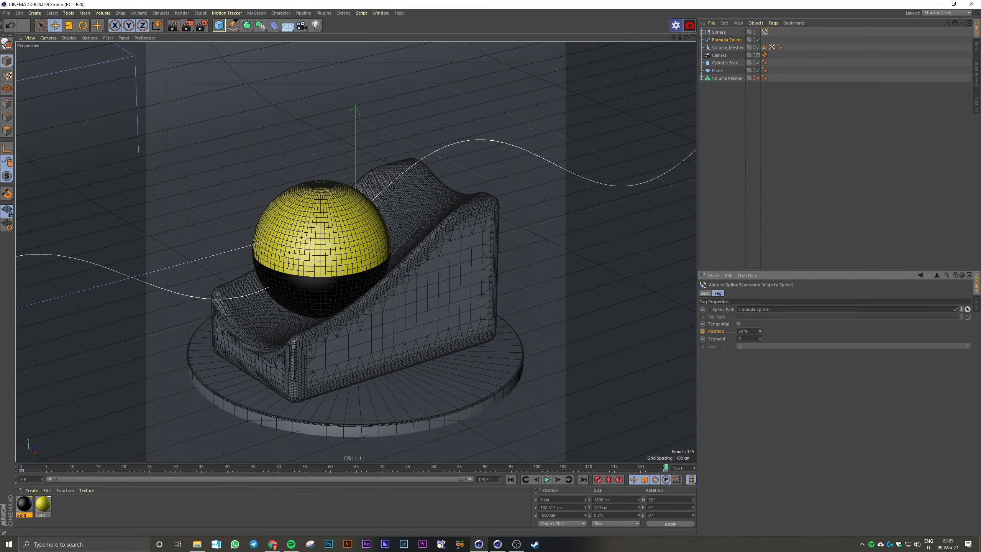
pyautogui.click(760, 331)
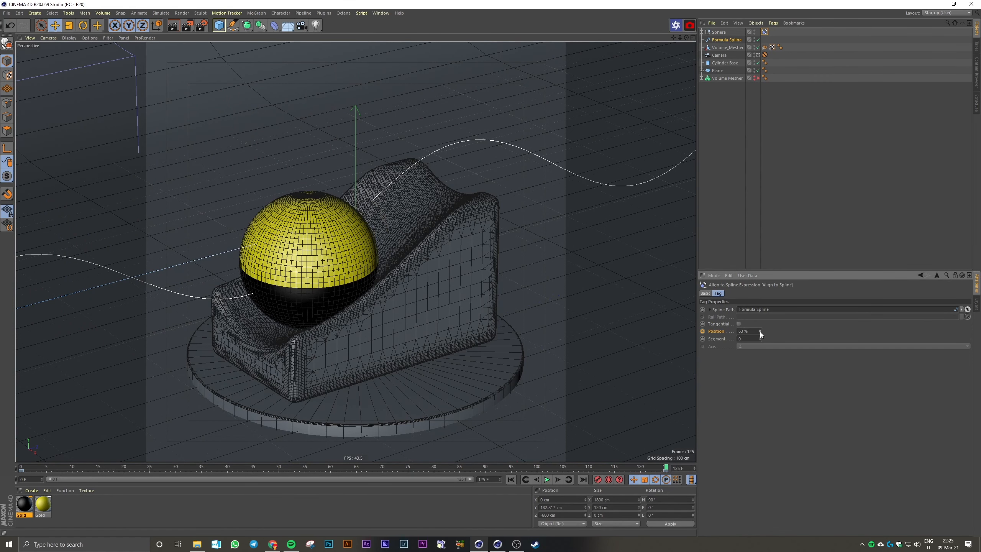
pyautogui.keyDown('ctrl'); pyautogui.click(703, 332); pyautogui.keyUp('ctrl')
# Match the ball's last-frame placement to the first frame by refining the Position key at frame 125 to 63.3%
pyautogui.click(511, 479)
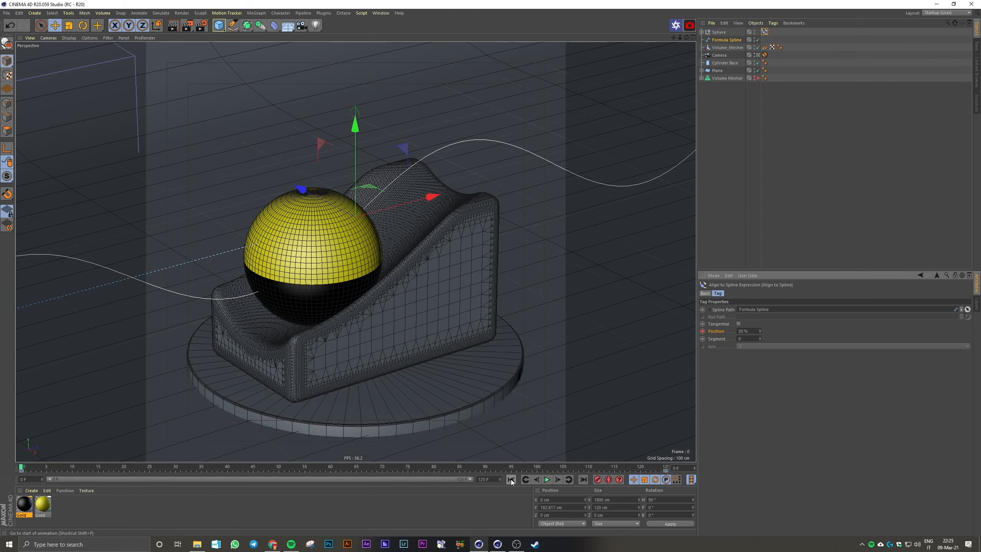
pyautogui.click(583, 480)
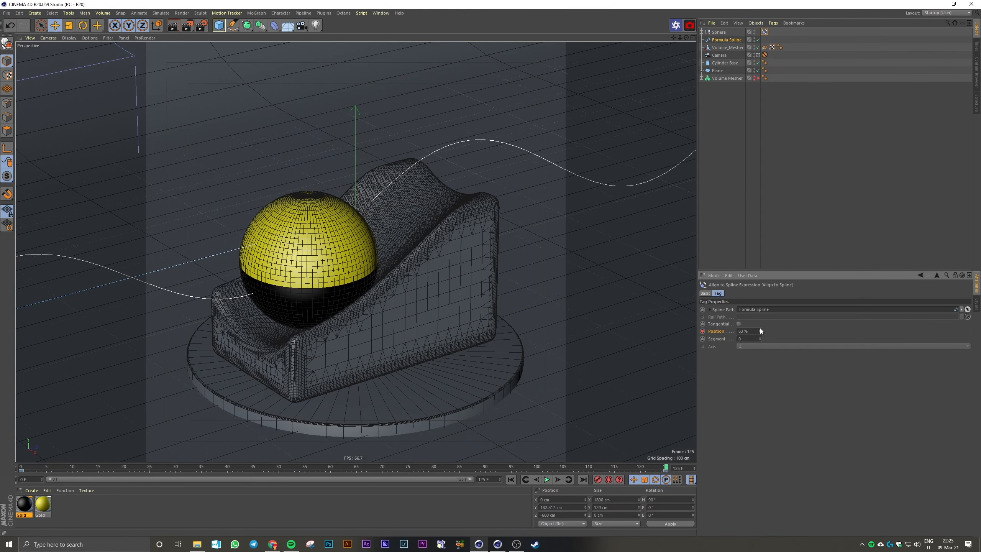
pyautogui.keyDown('ctrl'); pyautogui.click(703, 331); pyautogui.keyUp('ctrl')
pyautogui.click(511, 479)
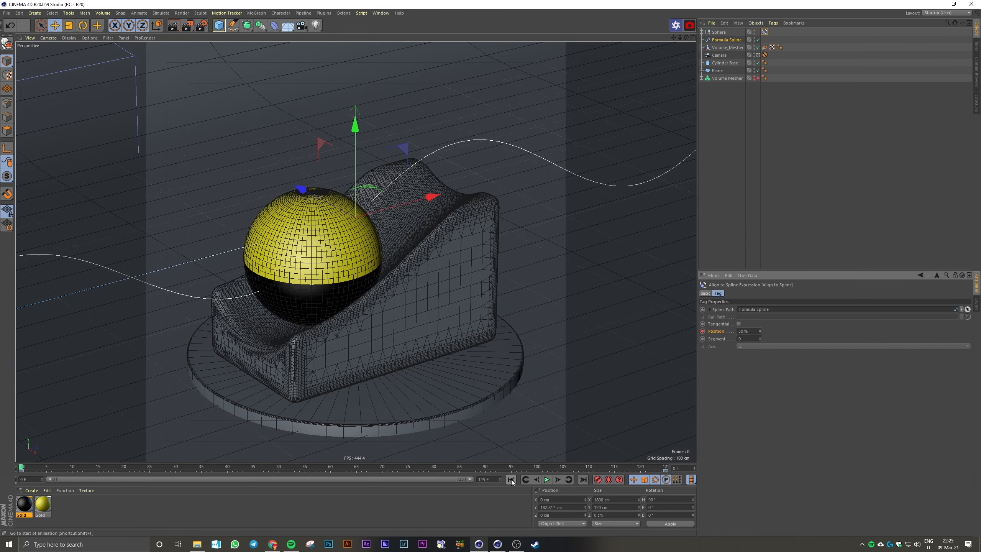
pyautogui.click(583, 480)
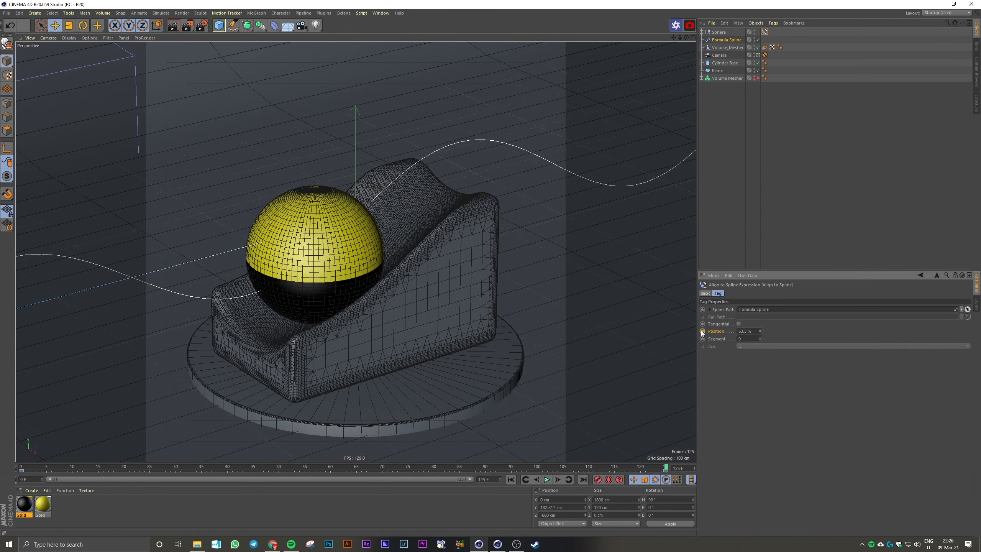
pyautogui.click(511, 479)
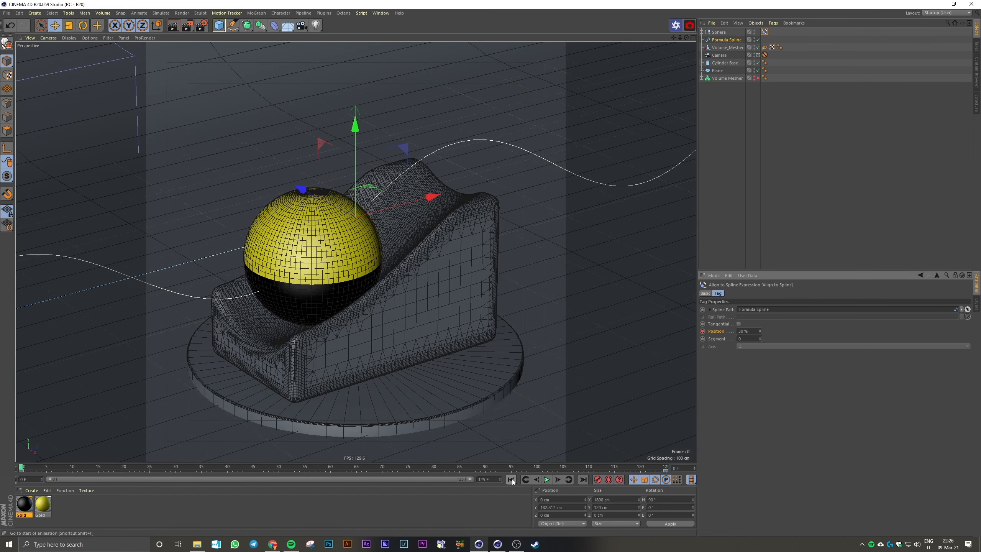
pyautogui.click(583, 479)
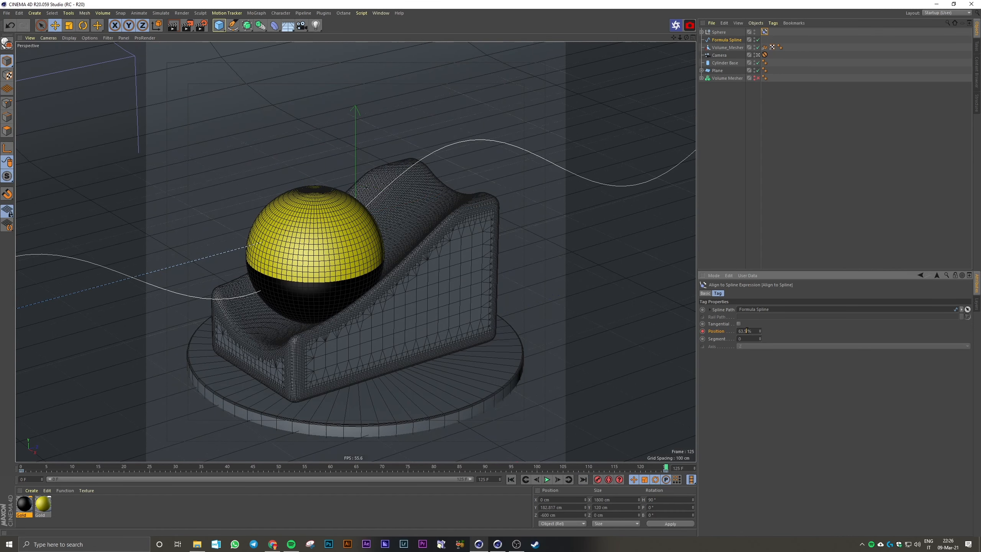
pyautogui.press('Return')
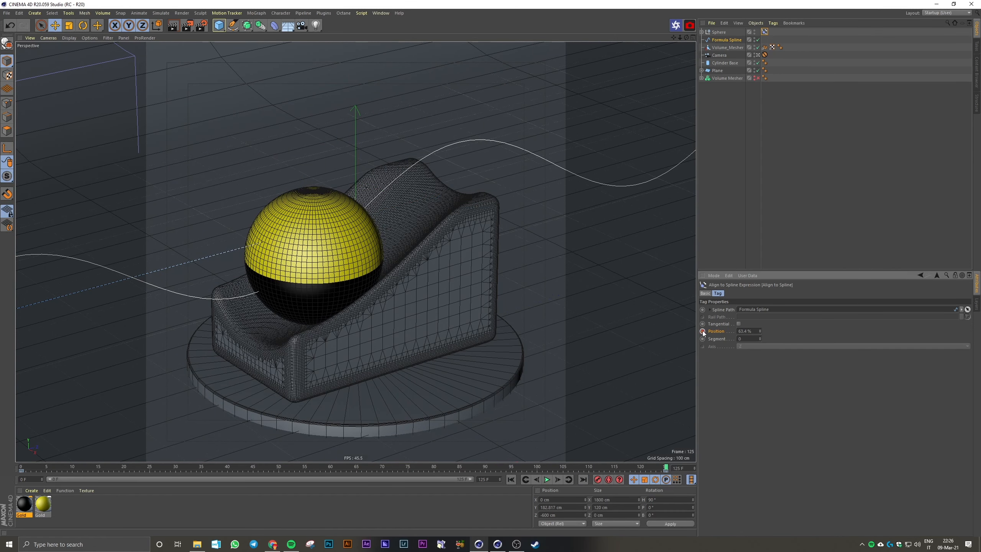
pyautogui.click(512, 479)
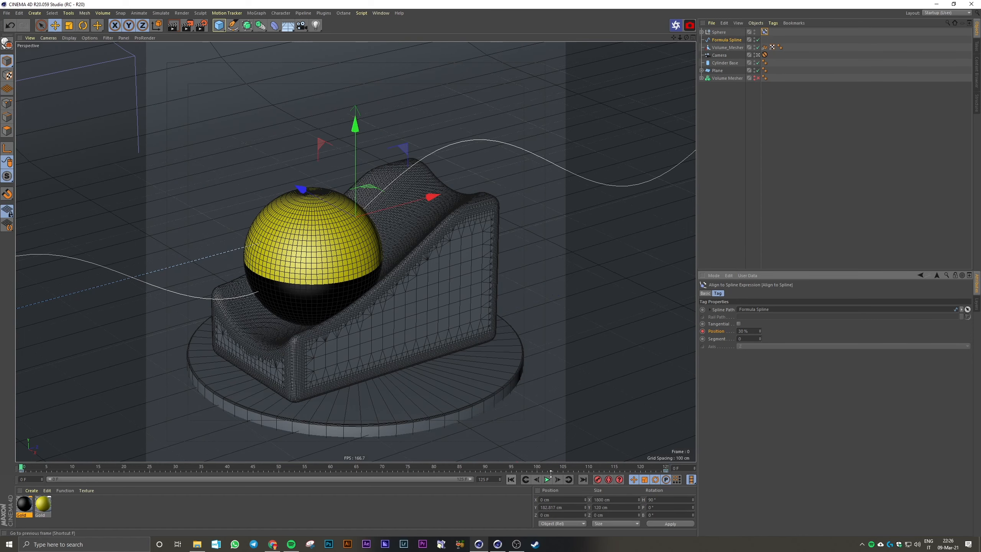
pyautogui.click(583, 479)
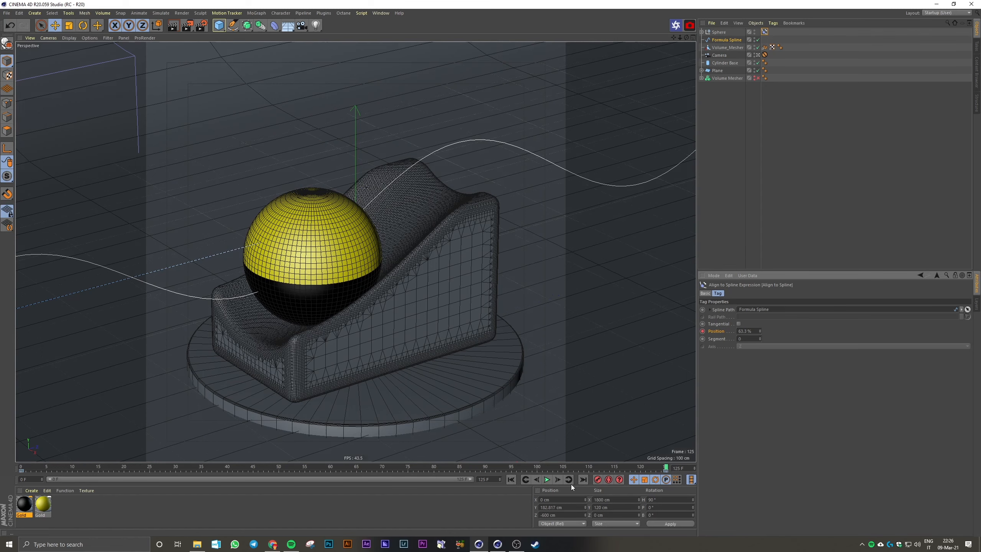
# Compare the first and last frames once more and play the animation to check the ball's motion along the wave
pyautogui.click(512, 479)
pyautogui.click(584, 480)
pyautogui.click(512, 479)
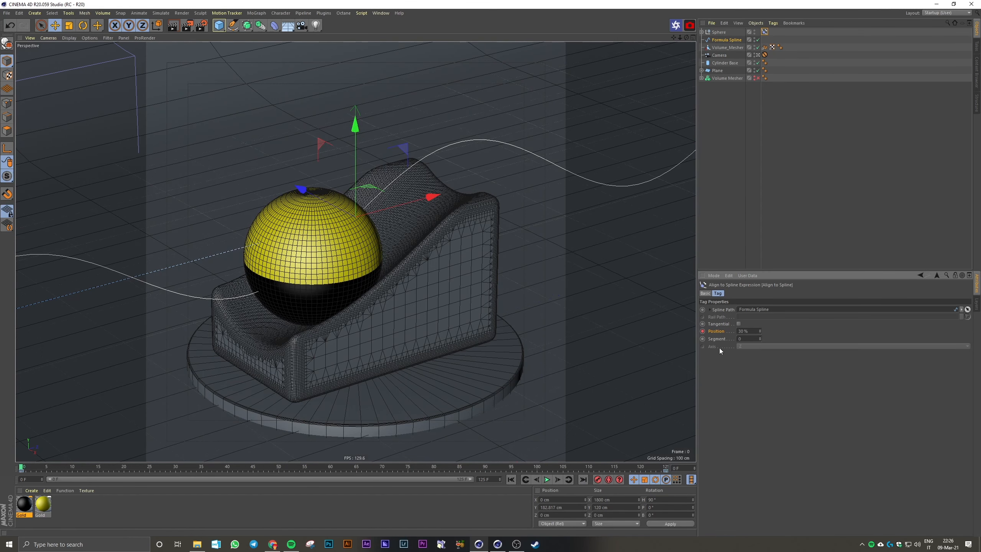
pyautogui.click(548, 479)
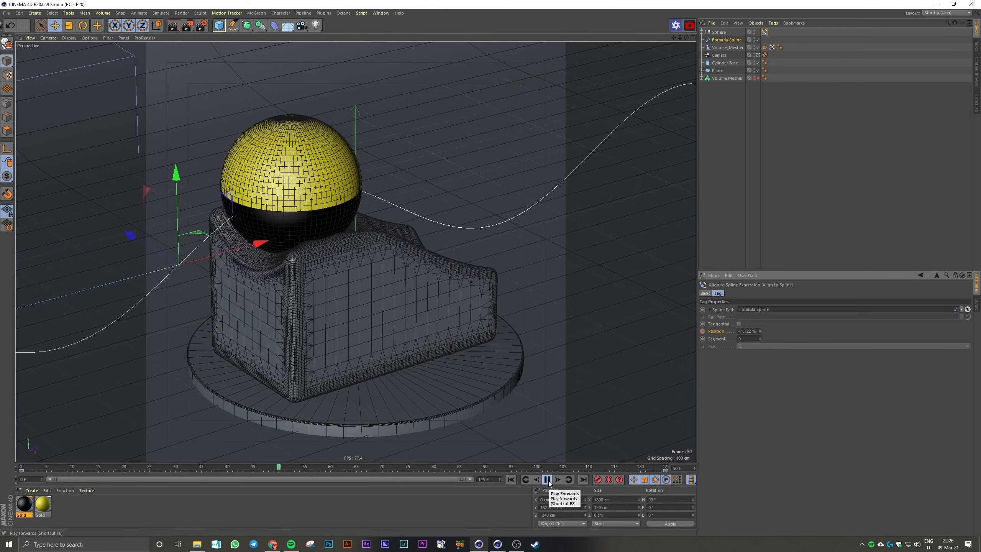
pyautogui.click(547, 479)
# Set both Position keys of the Align to Spline tag to linear interpolation in the Timeline's F-Curve Mode and close the Timeline
pyautogui.hotkey('shift', 'F3')
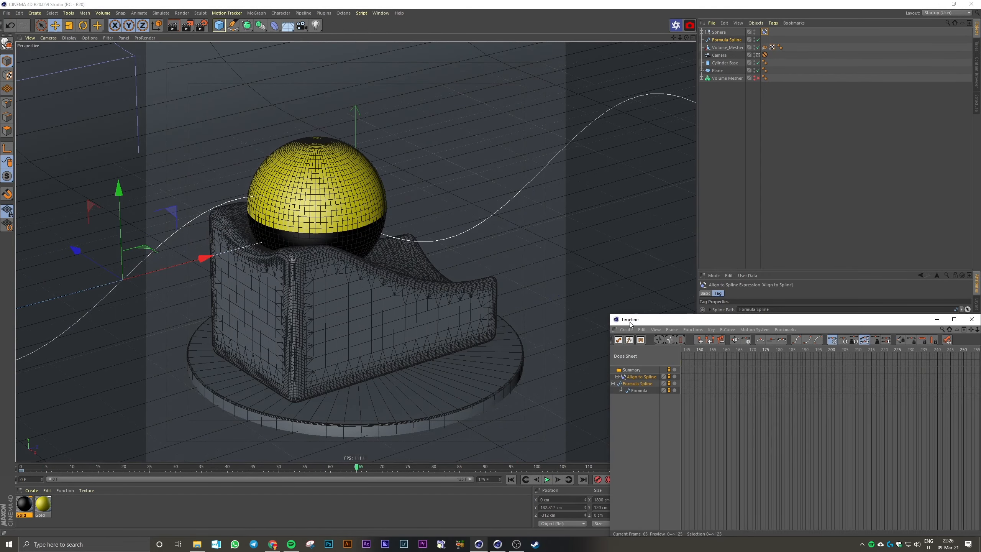
pyautogui.moveTo(616, 315); pyautogui.dragTo(581, 209)
pyautogui.click(570, 263)
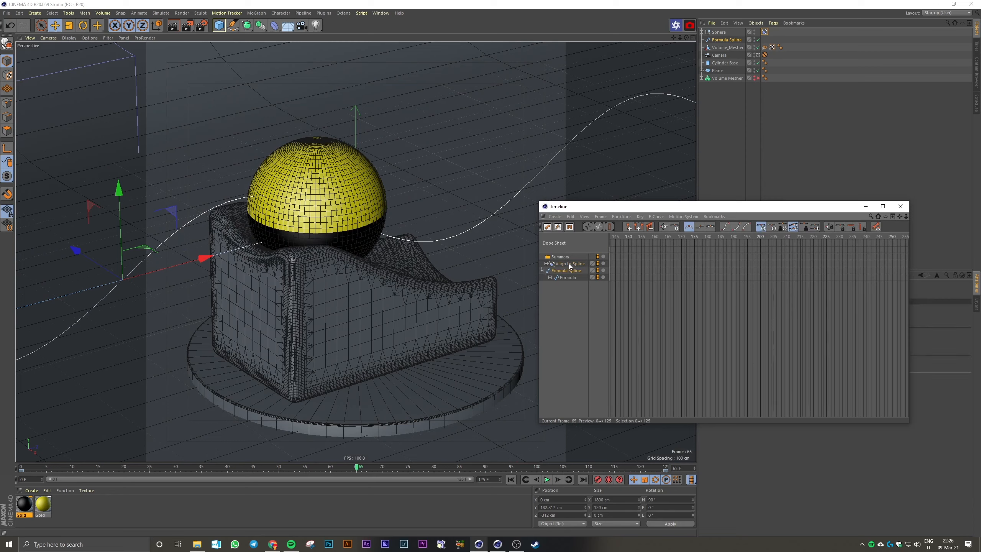
pyautogui.click(546, 264)
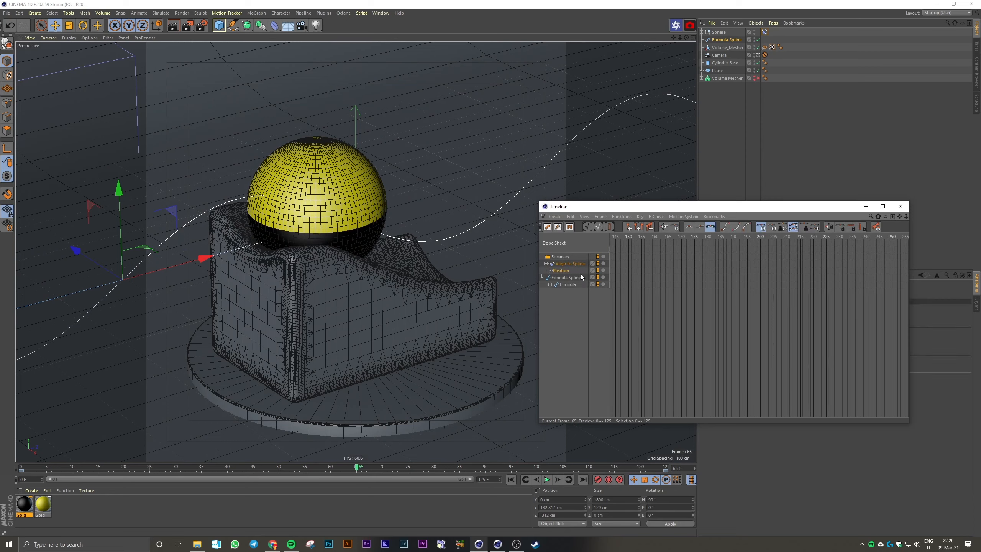
pyautogui.scroll(-2, 628, 254)
pyautogui.press('Tab')
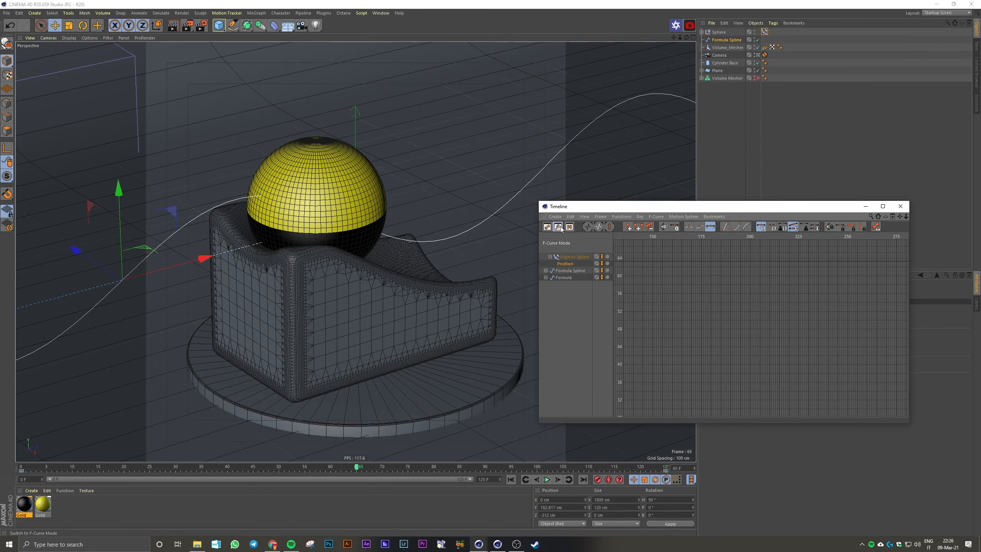
pyautogui.keyDown('alt'); pyautogui.moveTo(758, 325); pyautogui.dragTo(734, 303, button='right'); pyautogui.keyUp('alt')
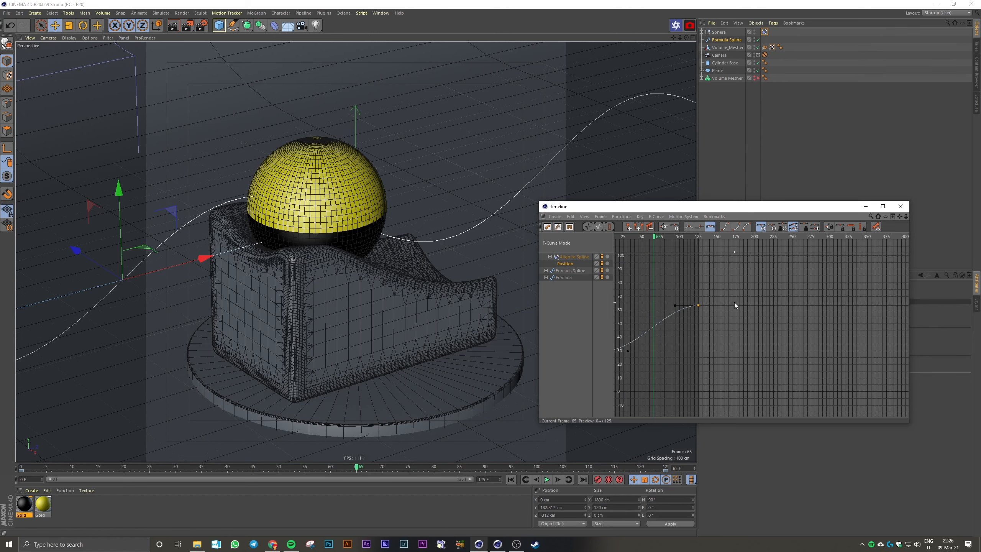
pyautogui.keyDown('alt'); pyautogui.moveTo(734, 302); pyautogui.dragTo(791, 296, button='middle'); pyautogui.keyUp('alt')
pyautogui.moveTo(780, 276); pyautogui.dragTo(638, 362)
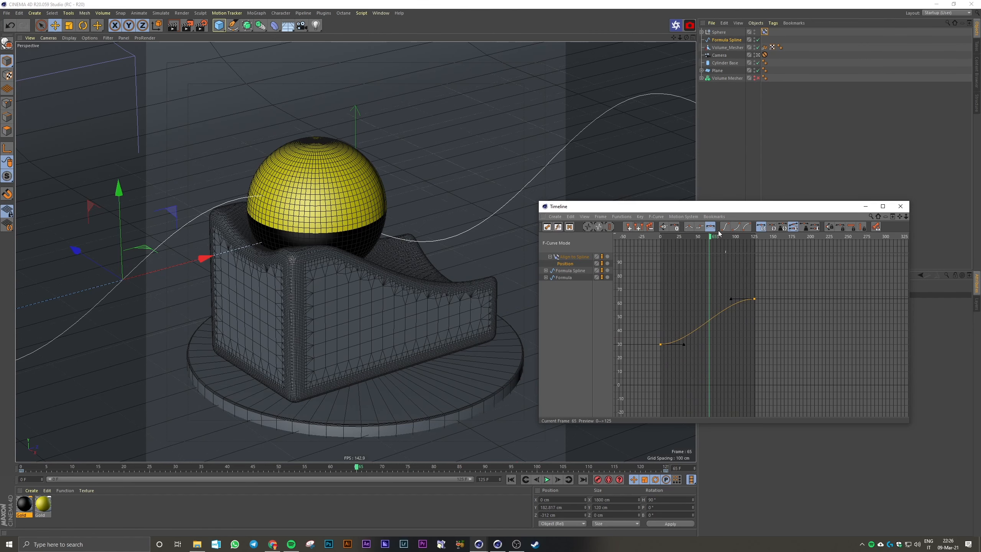
pyautogui.click(689, 227)
pyautogui.click(900, 206)
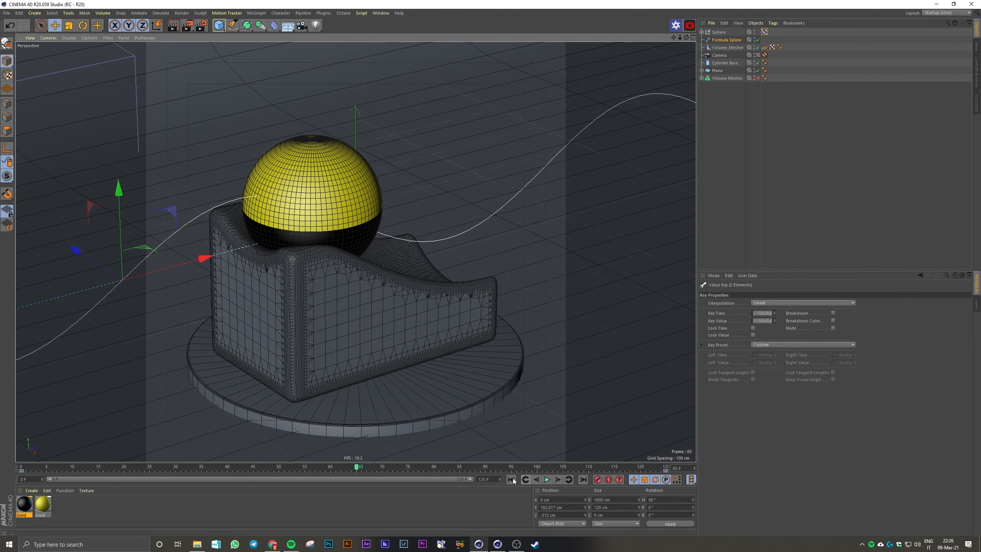
# Play back the linear ball animation over the podium and return to frame 0 with nothing selected
pyautogui.click(547, 480)
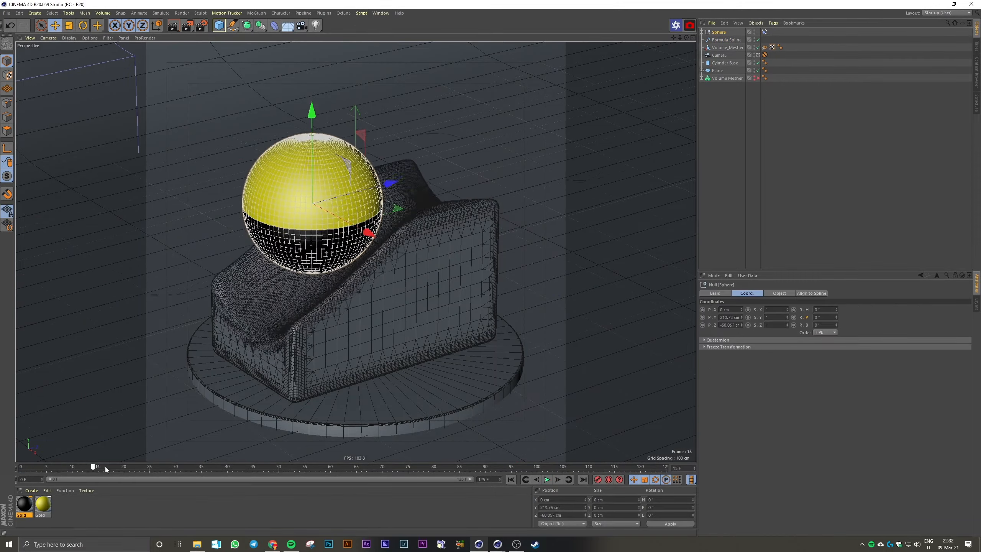
pyautogui.moveTo(106, 467); pyautogui.dragTo(1, 450)
pyautogui.click(788, 116)
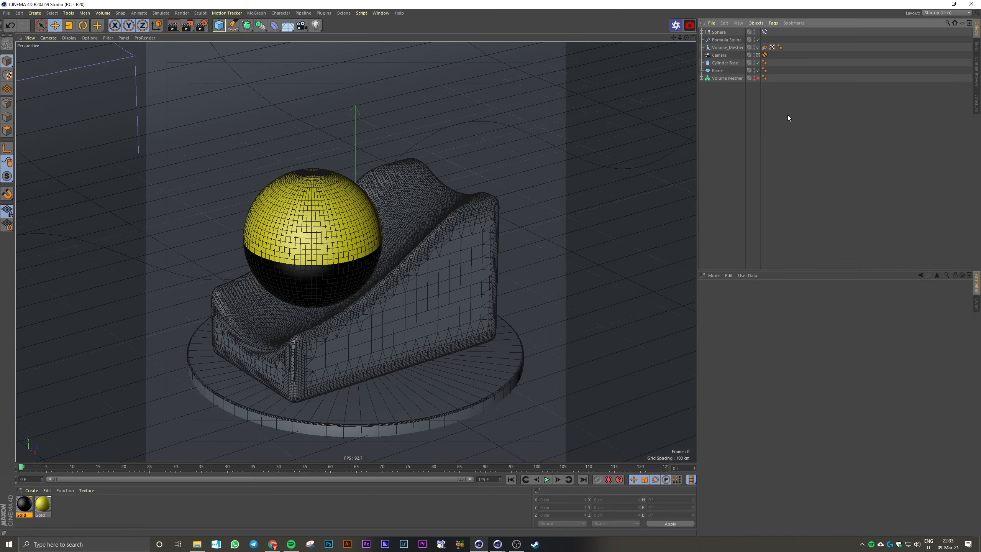
# Keyframe the Sphere null's pitch rotation (R.P) at 0° on frame 0
pyautogui.click(717, 34)
pyautogui.moveTo(837, 316)
pyautogui.mouseDown()
pyautogui.moveTo(836, 336)
pyautogui.moveTo(836, 317)
pyautogui.mouseUp()
pyautogui.hotkey('ctrl', 'z')
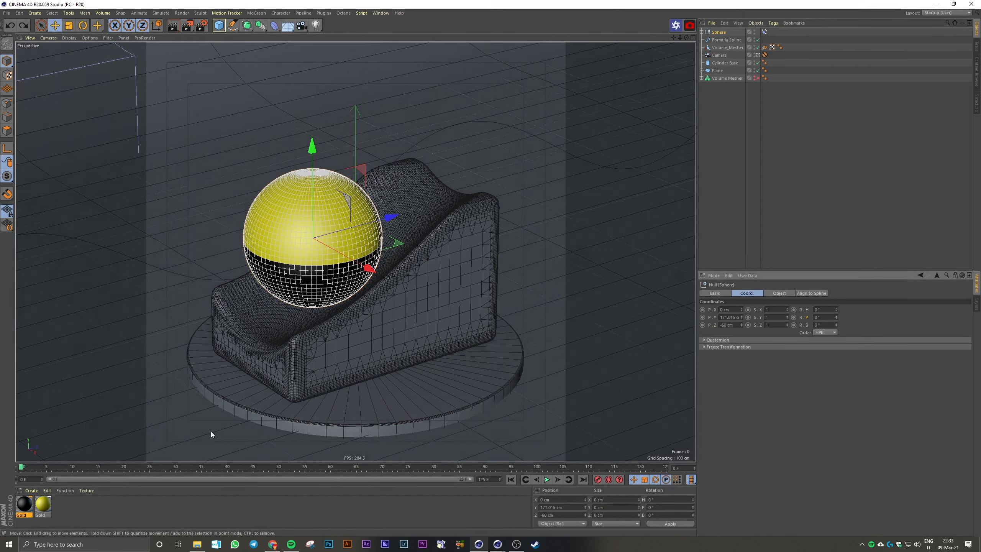
pyautogui.click(793, 317)
# Set the Sphere null's pitch rotation to -360° at frame 125 and record a keyframe for it
pyautogui.moveTo(22, 467); pyautogui.dragTo(708, 487)
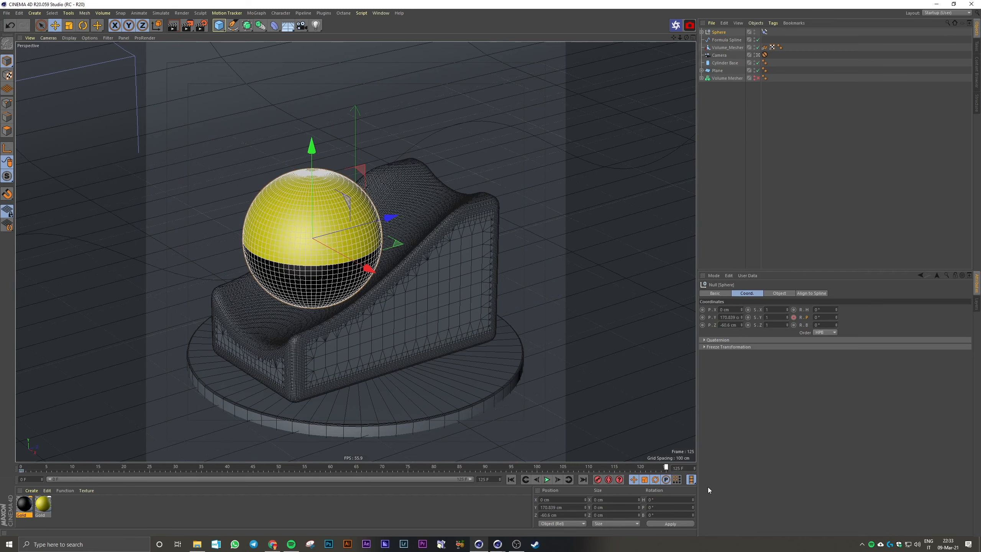
pyautogui.doubleClick(830, 317)
pyautogui.write('144')
pyautogui.press('Return')
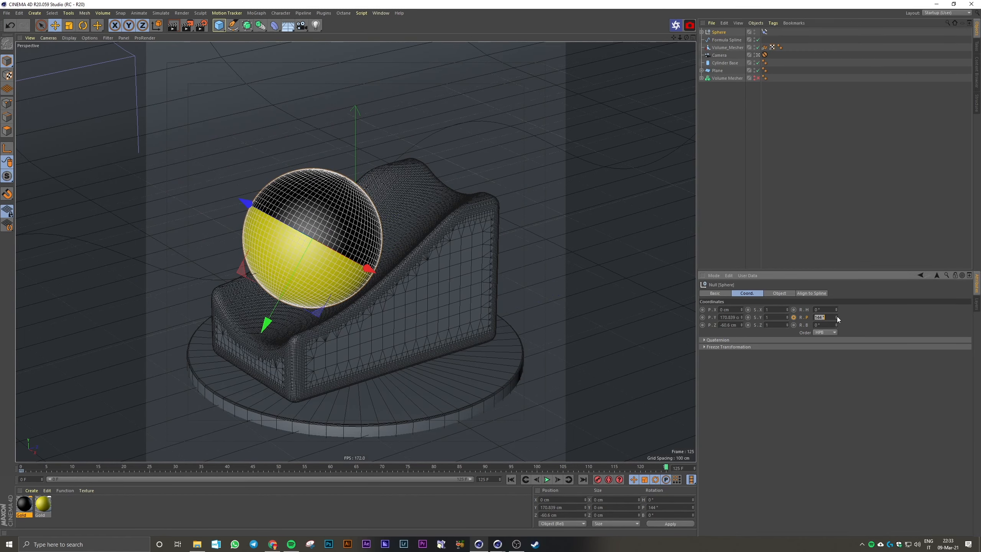
pyautogui.moveTo(836, 318); pyautogui.dragTo(836, 430)
pyautogui.write('-360')
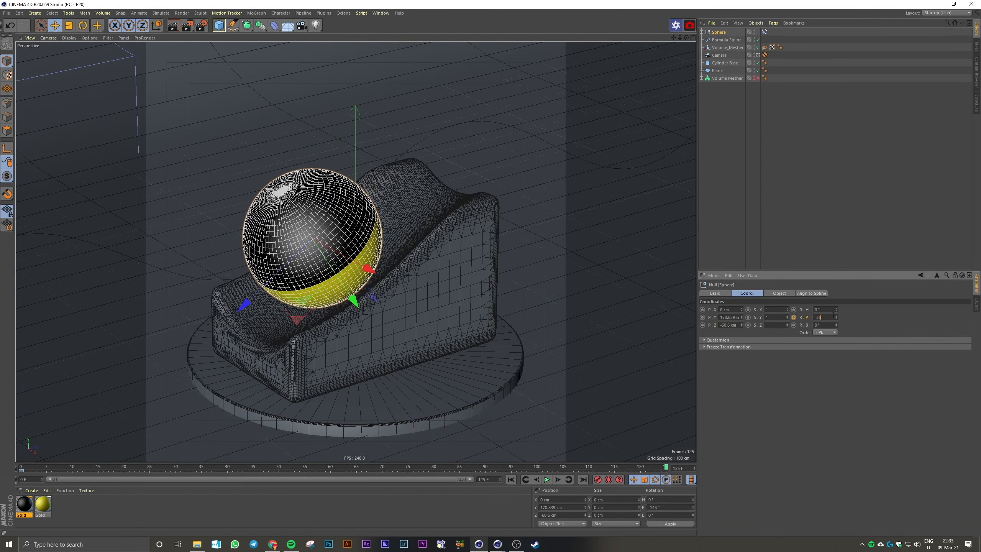
pyautogui.press('Return')
pyautogui.keyDown('ctrl'); pyautogui.click(794, 317); pyautogui.keyUp('ctrl')
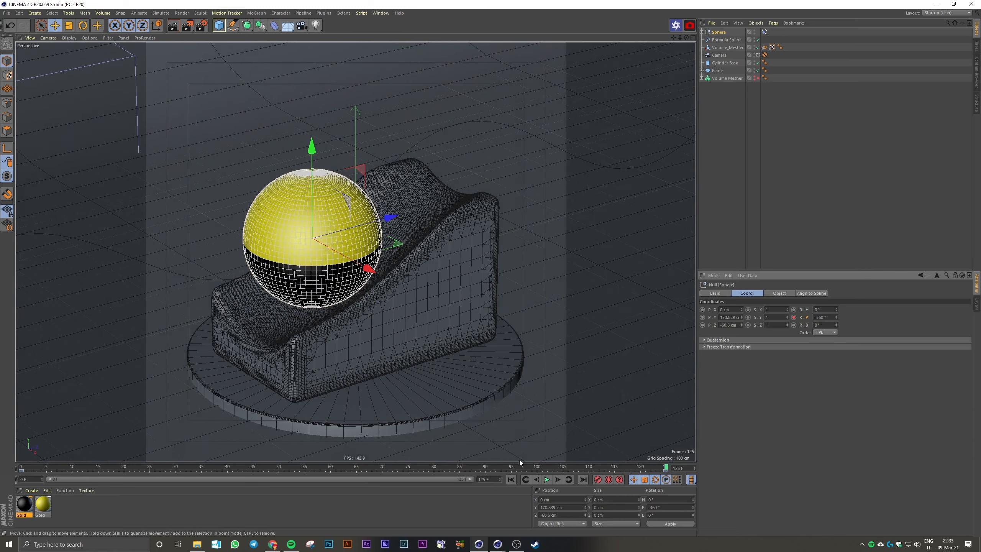
# Play the animation from frame 0 with nothing selected to check how the ball rolls over the wave
pyautogui.click(511, 480)
pyautogui.click(547, 479)
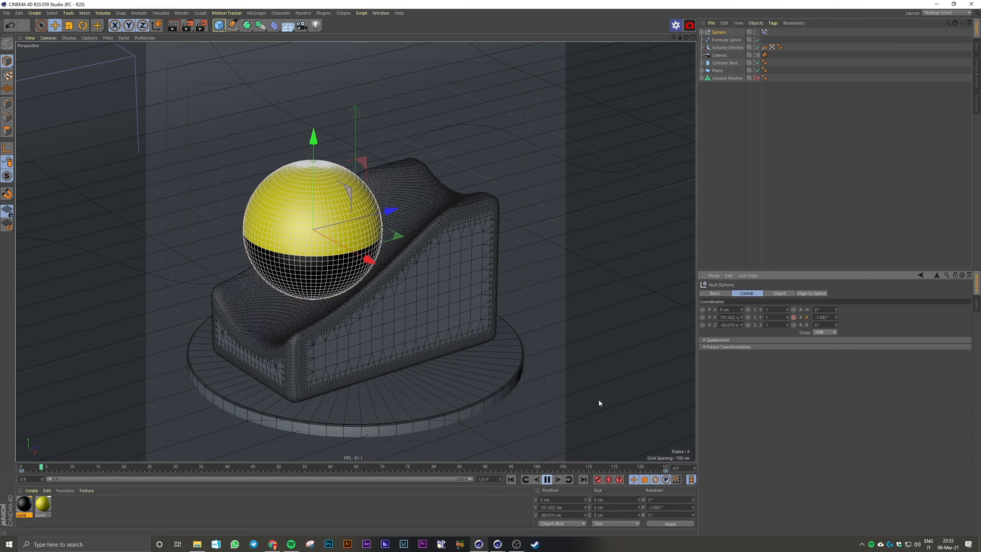
pyautogui.click(721, 259)
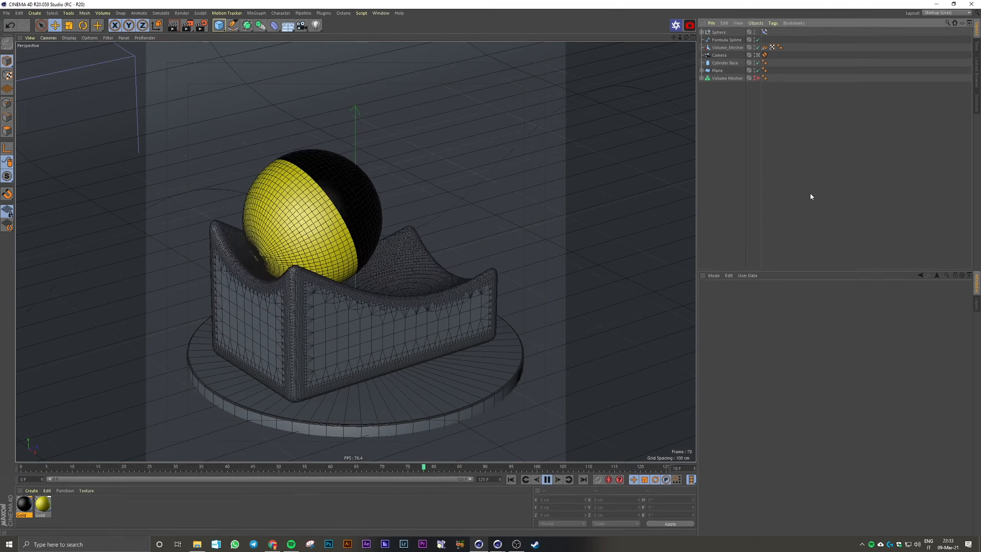
pyautogui.click(547, 479)
# Display the Sphere's Rotation . P curve in the F-Curve Timeline and enlarge the Timeline window clear of the ball
pyautogui.click(373, 15)
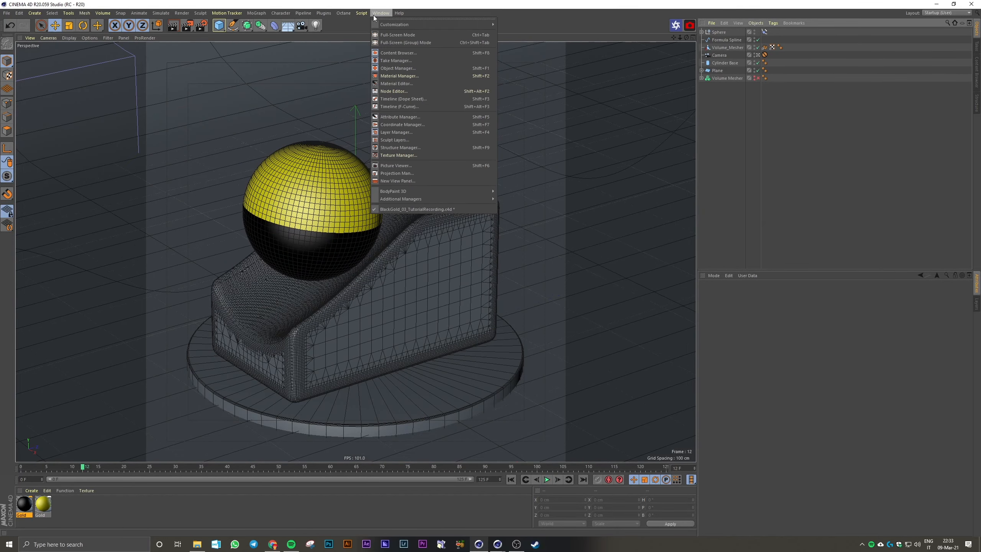
pyautogui.click(406, 105)
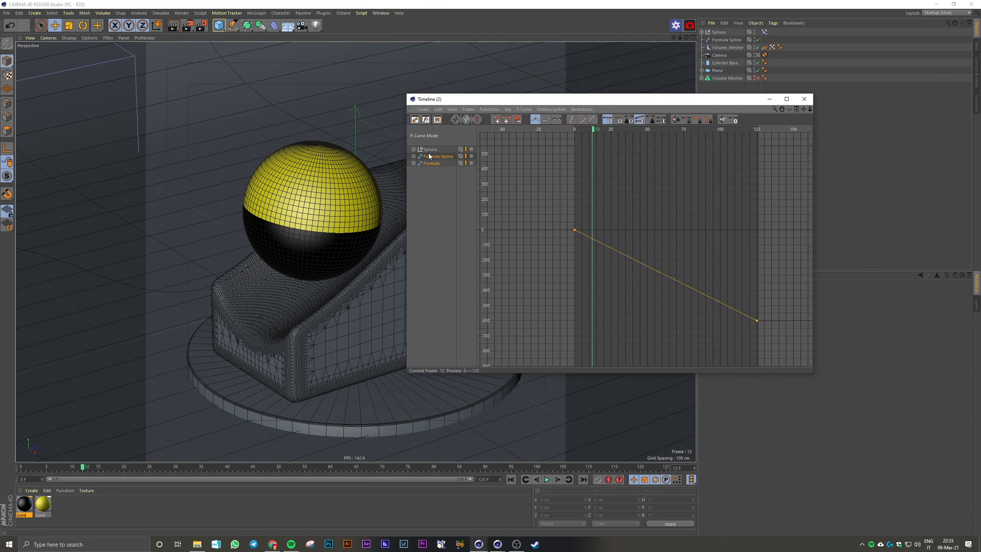
pyautogui.click(430, 179)
pyautogui.click(414, 150)
pyautogui.click(433, 156)
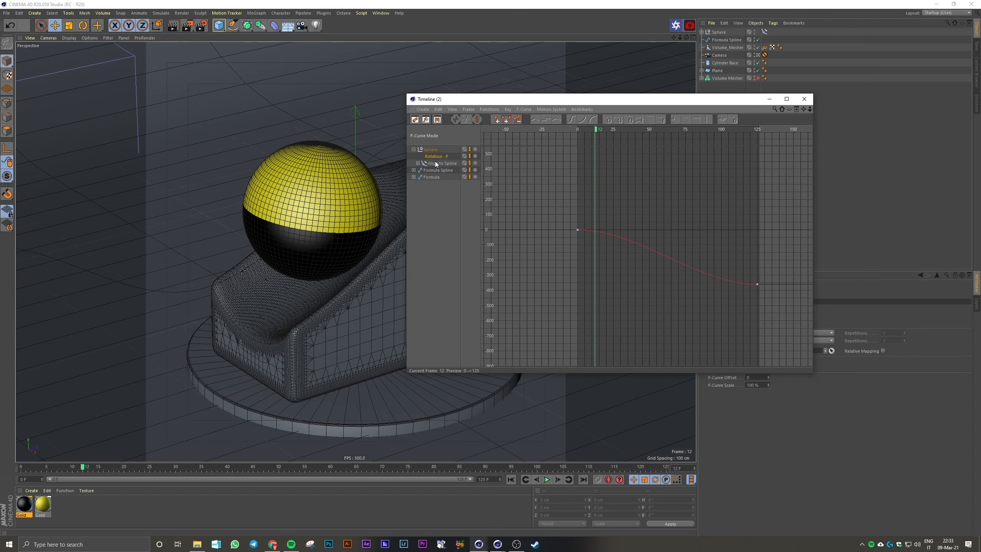
pyautogui.moveTo(705, 99); pyautogui.dragTo(808, 105)
pyautogui.moveTo(914, 382); pyautogui.dragTo(959, 434)
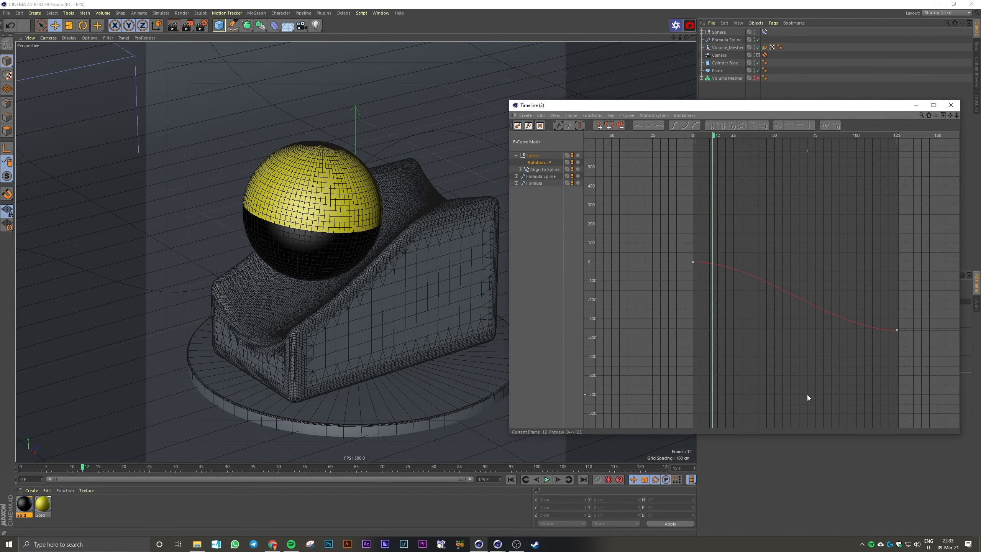
# Test linear interpolation on both Rotation . P keys during playback and return the keys to spline interpolation
pyautogui.press('h')
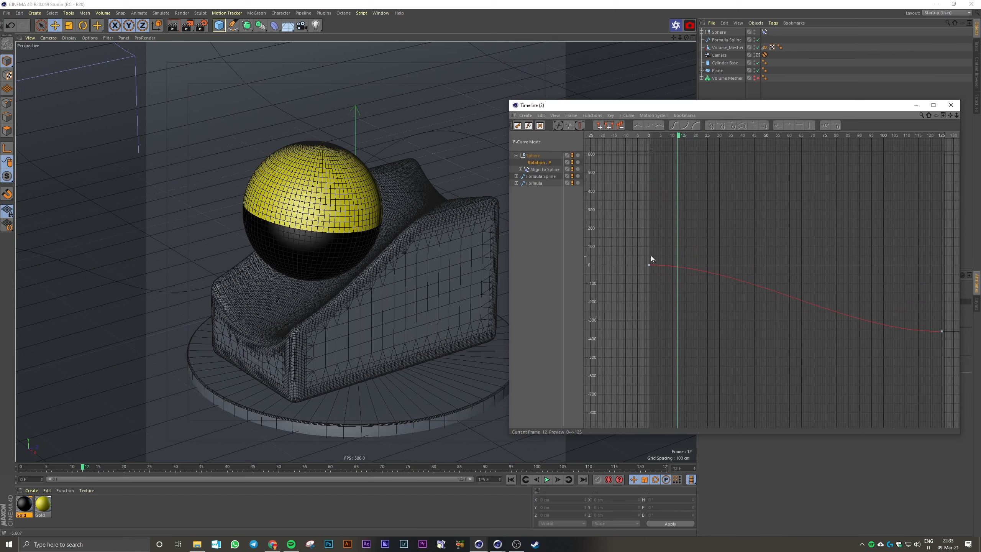
pyautogui.moveTo(639, 247); pyautogui.dragTo(923, 335)
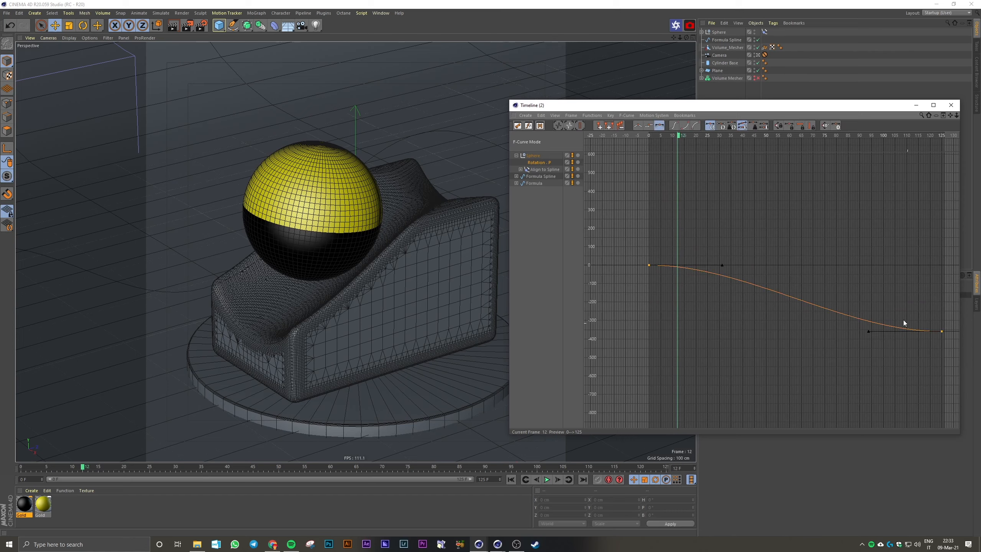
pyautogui.click(638, 126)
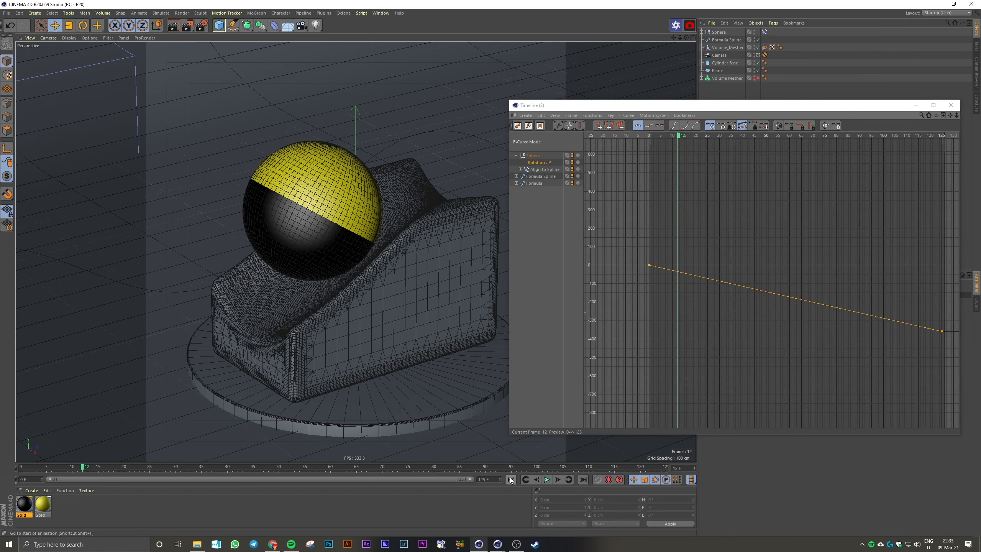
pyautogui.click(548, 479)
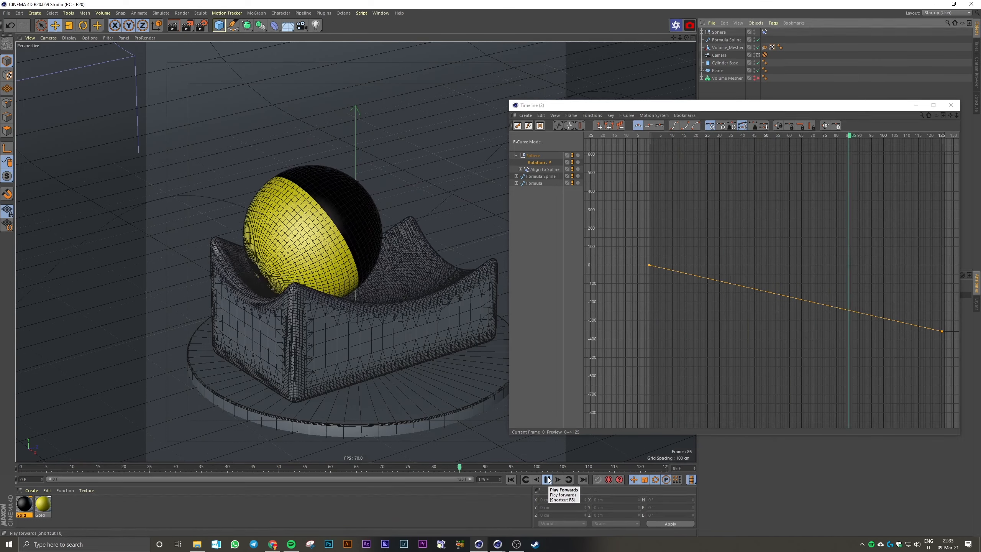
pyautogui.click(548, 480)
pyautogui.moveTo(629, 223); pyautogui.dragTo(954, 374)
pyautogui.click(674, 125)
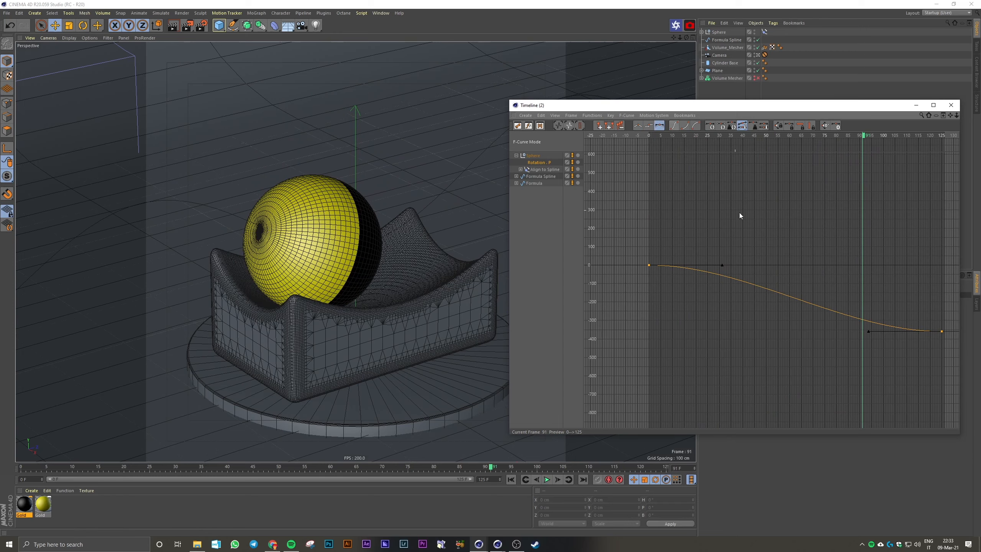
# Add a keyframe to the Sphere null's pitch rotation at frame 40
pyautogui.moveTo(661, 135)
pyautogui.mouseDown()
pyautogui.moveTo(640, 137)
pyautogui.moveTo(687, 139)
pyautogui.moveTo(659, 141)
pyautogui.moveTo(670, 145)
pyautogui.mouseUp()
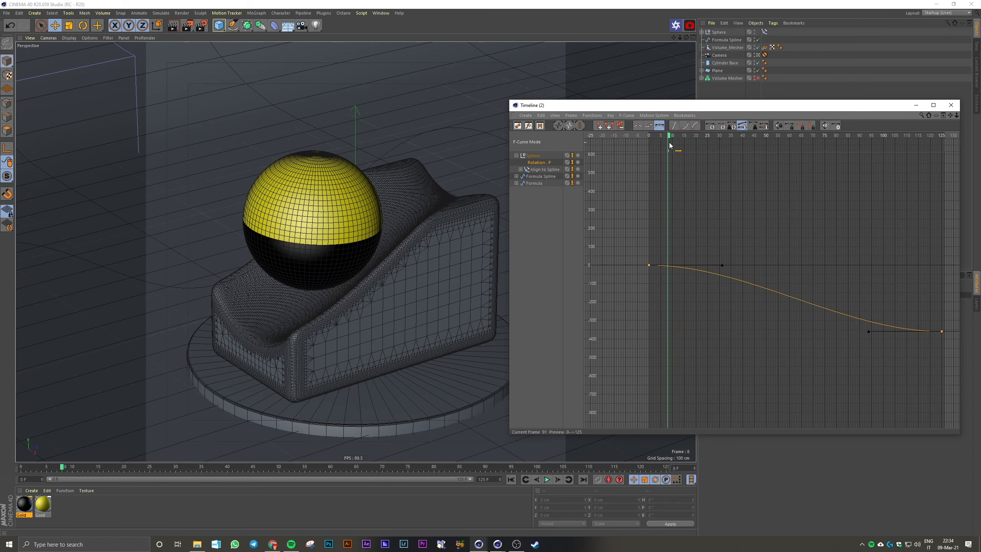
pyautogui.moveTo(669, 143); pyautogui.dragTo(744, 150)
pyautogui.moveTo(739, 104); pyautogui.dragTo(598, 128)
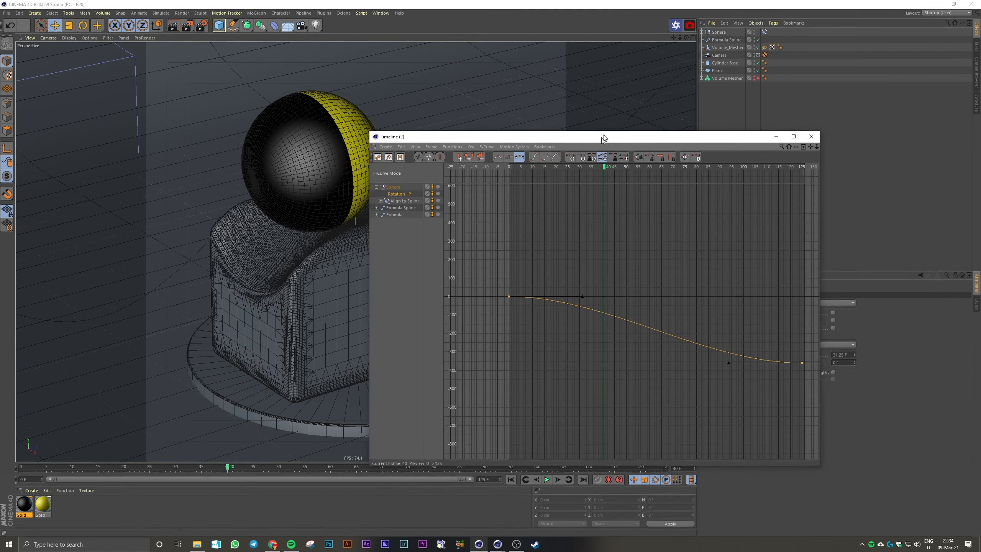
pyautogui.click(719, 32)
pyautogui.moveTo(716, 133); pyautogui.dragTo(579, 225)
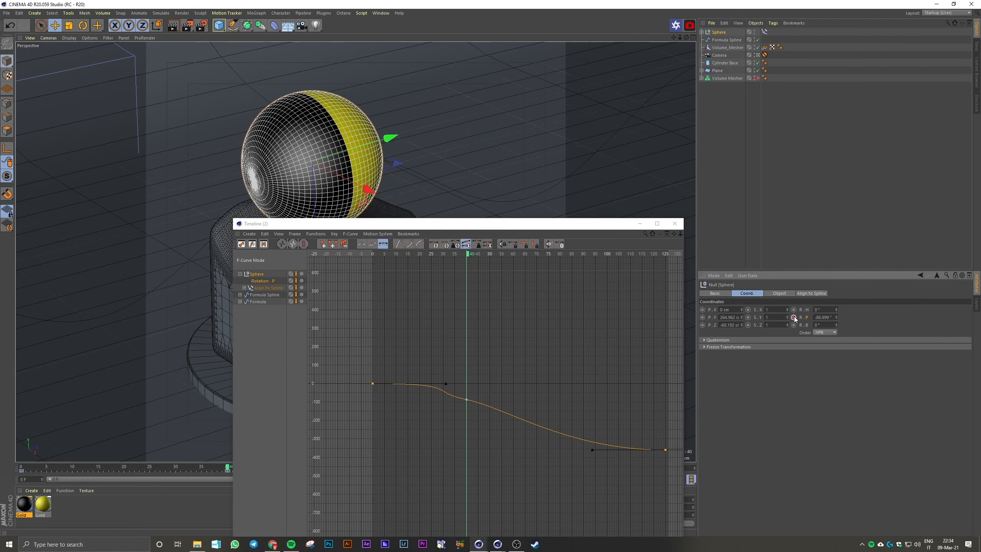
pyautogui.moveTo(512, 225); pyautogui.dragTo(784, 163)
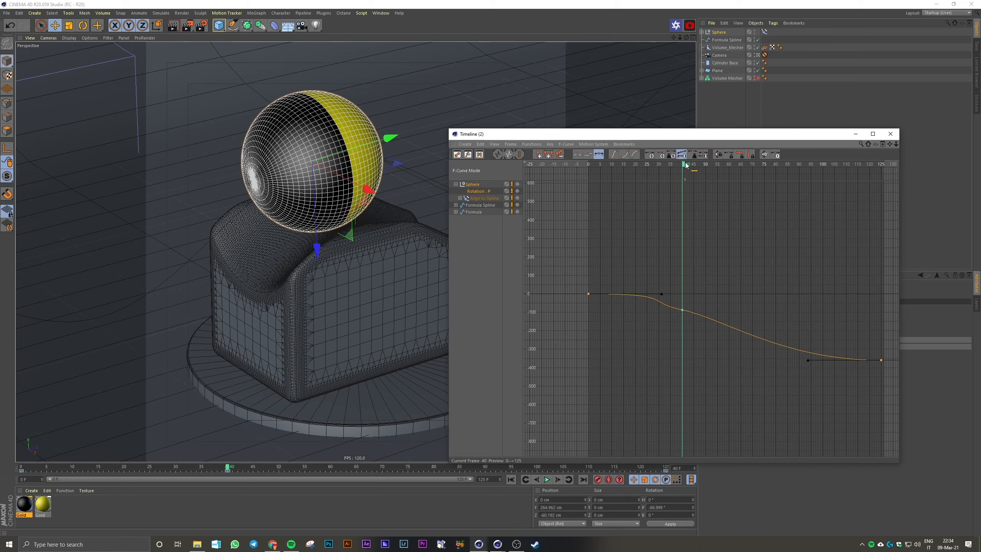
# Set the Rotation . P track's Before and After behaviour to Offset Repeat with 2 repetitions each
pyautogui.moveTo(686, 166); pyautogui.dragTo(724, 210)
pyautogui.moveTo(687, 135); pyautogui.dragTo(364, 151)
pyautogui.moveTo(470, 154); pyautogui.dragTo(402, 130)
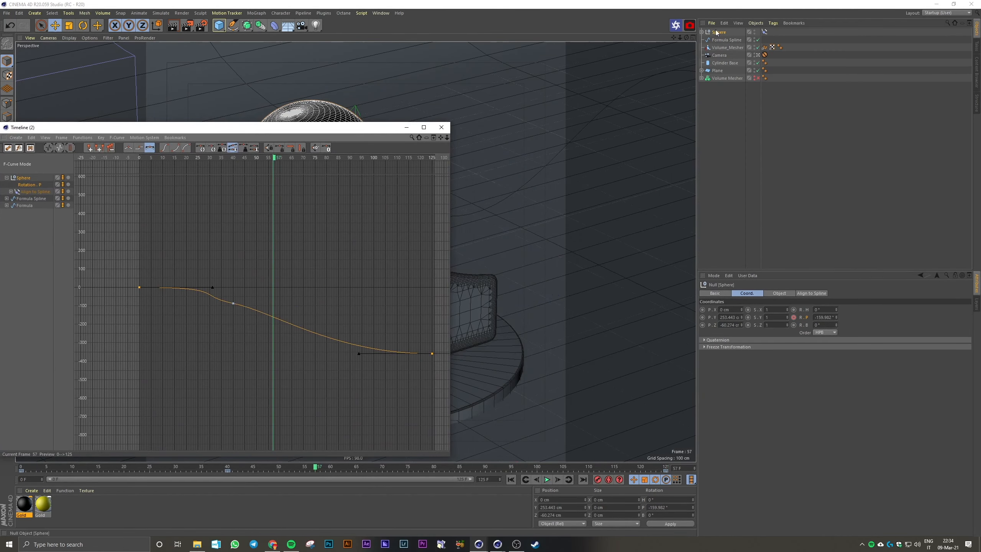
pyautogui.moveTo(135, 278); pyautogui.dragTo(447, 388)
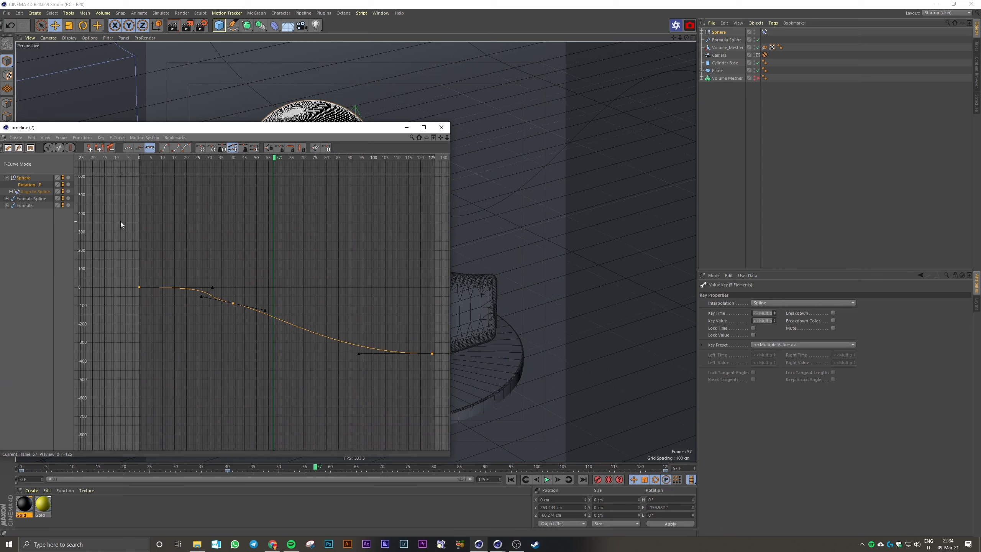
pyautogui.click(35, 185)
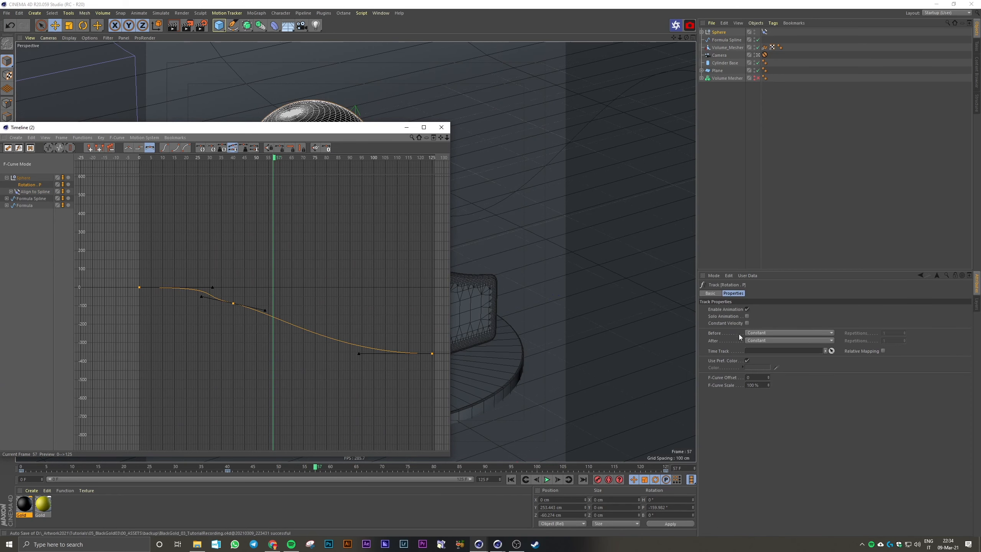
pyautogui.click(750, 333)
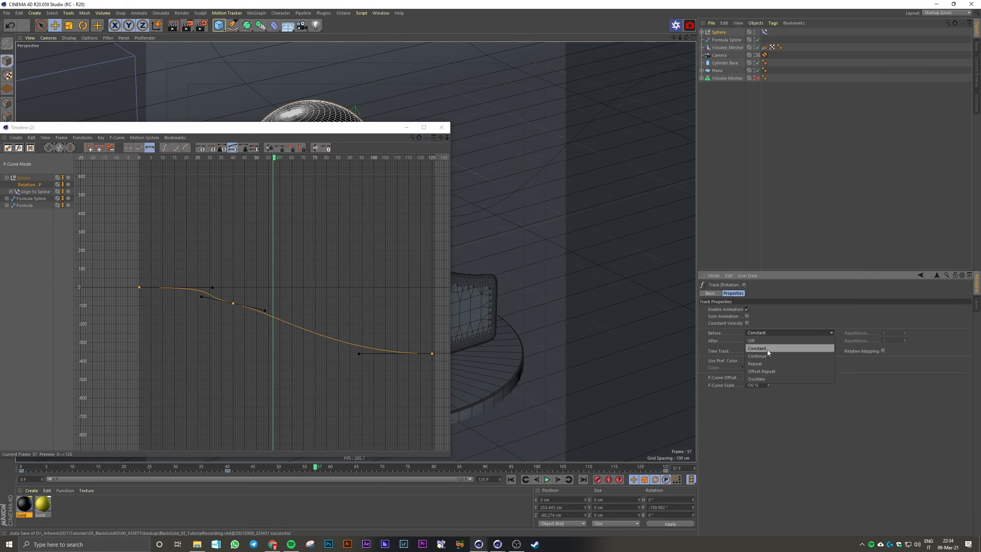
pyautogui.click(772, 369)
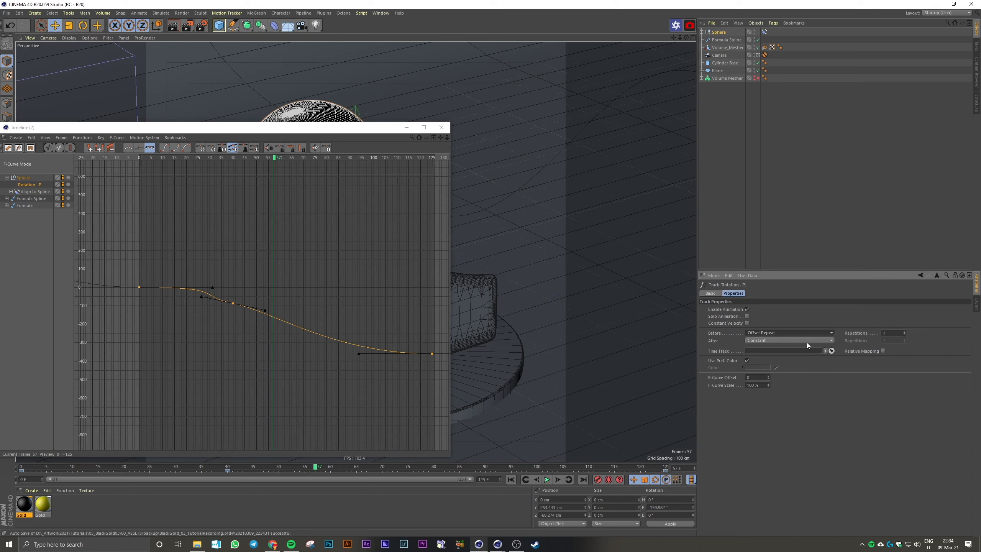
pyautogui.click(806, 342)
pyautogui.click(768, 378)
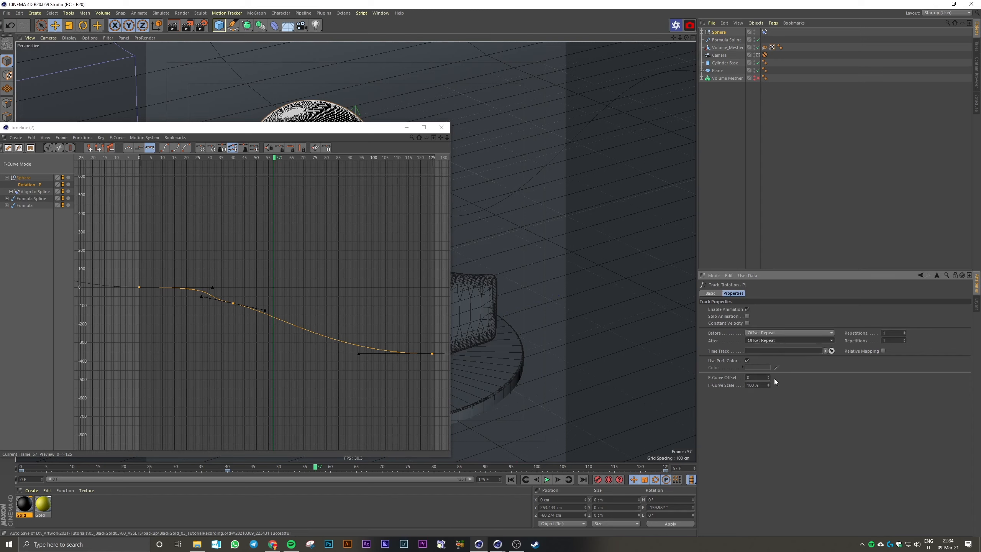
pyautogui.click(904, 331)
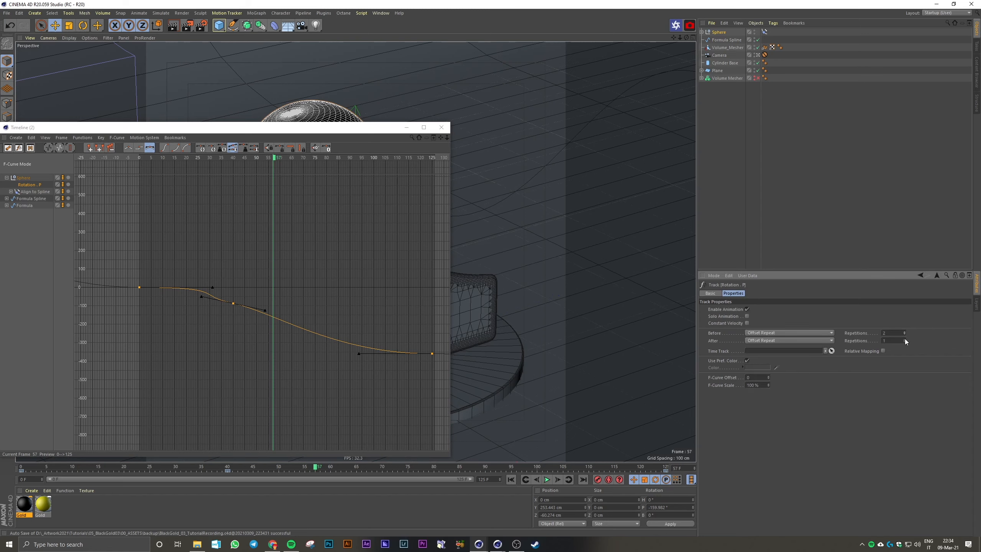
# Examine how the Rotation . P curve continues before frame 0 and after frame 125
pyautogui.keyDown('alt'); pyautogui.moveTo(350, 375); pyautogui.dragTo(326, 354, button='right'); pyautogui.keyUp('alt')
pyautogui.keyDown('alt'); pyautogui.moveTo(356, 378); pyautogui.dragTo(274, 338, button='middle'); pyautogui.keyUp('alt')
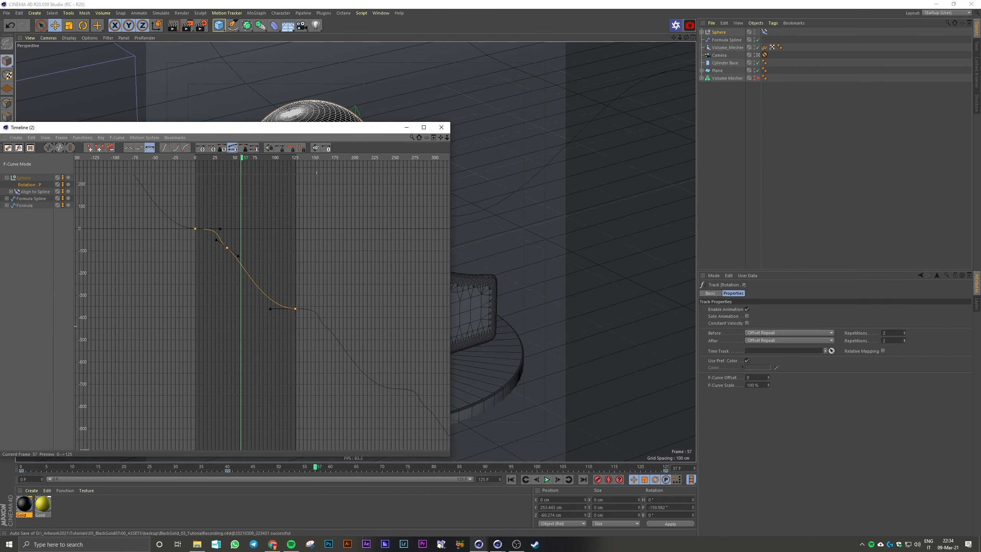
pyautogui.keyDown('alt'); pyautogui.moveTo(386, 360); pyautogui.dragTo(291, 313, button='middle'); pyautogui.keyUp('alt')
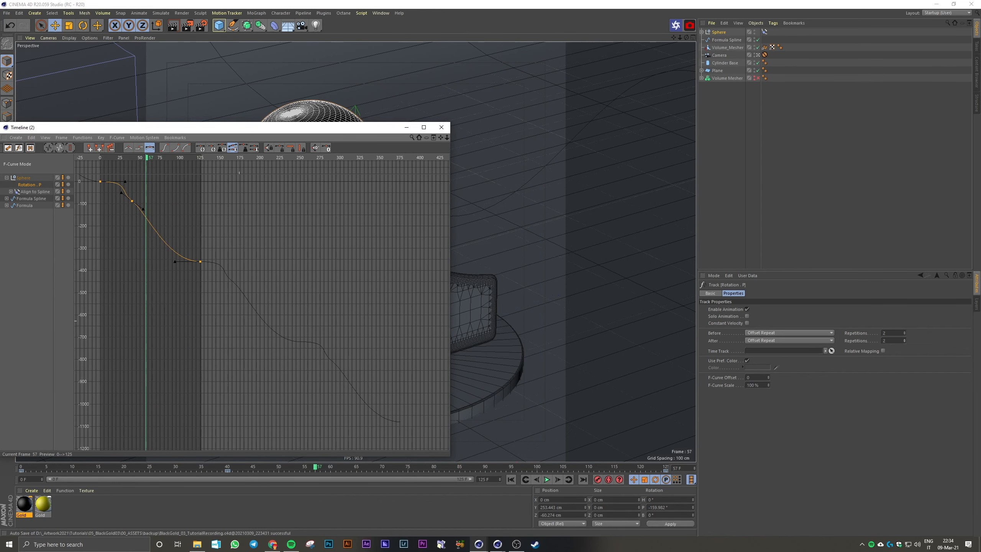
pyautogui.keyDown('alt'); pyautogui.moveTo(123, 222); pyautogui.dragTo(441, 404, button='middle'); pyautogui.keyUp('alt')
pyautogui.keyDown('alt'); pyautogui.moveTo(435, 361); pyautogui.dragTo(264, 263, button='middle'); pyautogui.keyUp('alt')
pyautogui.keyDown('alt'); pyautogui.moveTo(303, 359); pyautogui.dragTo(380, 360, button='right'); pyautogui.keyUp('alt')
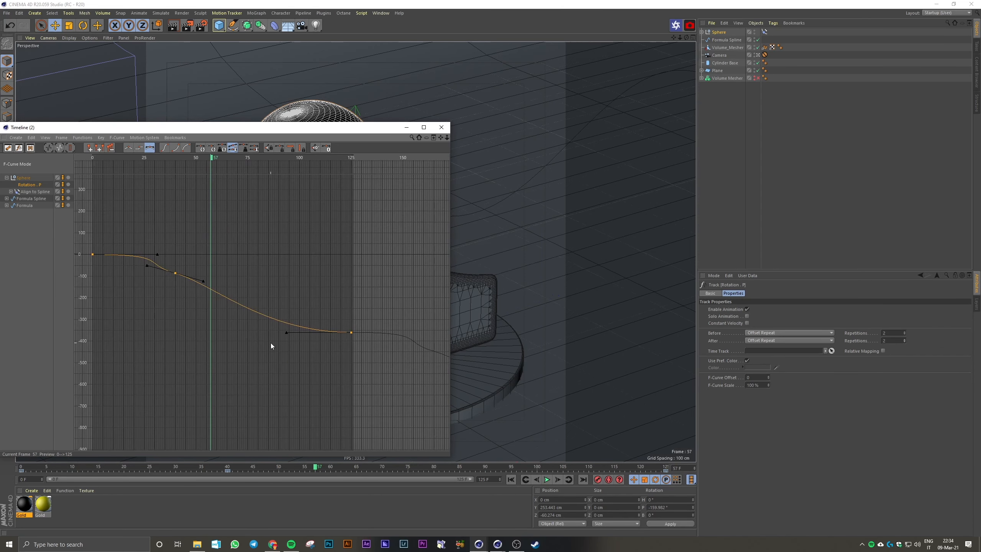
pyautogui.keyDown('alt'); pyautogui.moveTo(271, 346); pyautogui.dragTo(326, 375, button='middle'); pyautogui.keyUp('alt')
# Reshape the tangents of the Rotation . P keys at frames 125 and 0 so the curve flows smoothly across the loop
pyautogui.moveTo(383, 332); pyautogui.dragTo(404, 370)
pyautogui.moveTo(337, 365); pyautogui.dragTo(337, 421)
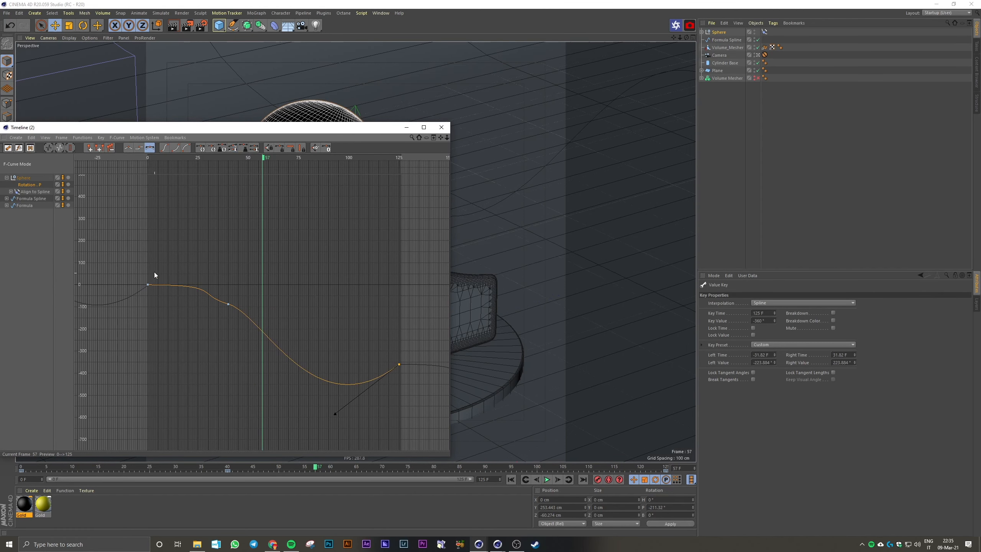
pyautogui.moveTo(335, 414); pyautogui.dragTo(338, 415)
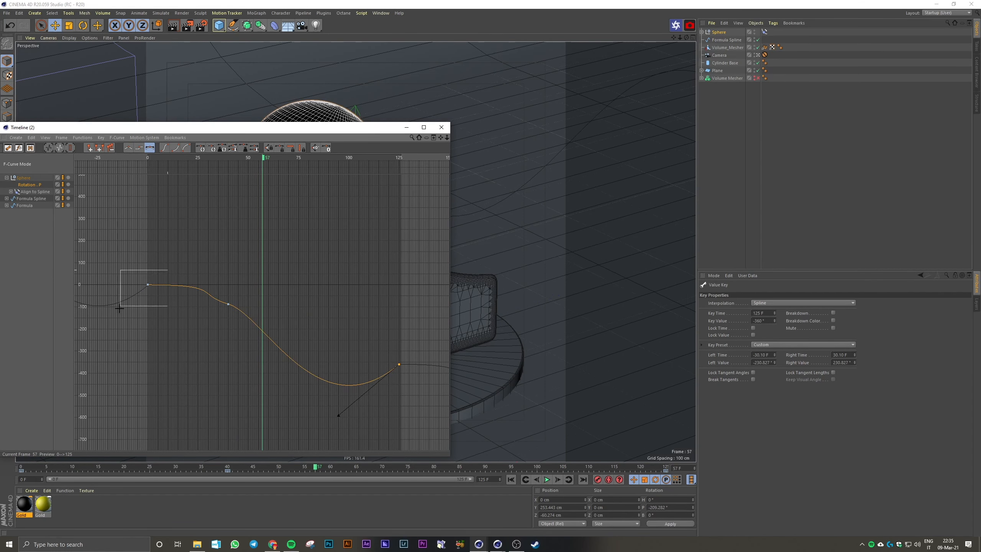
pyautogui.moveTo(119, 308); pyautogui.dragTo(120, 308)
pyautogui.click(399, 364)
pyautogui.moveTo(338, 415); pyautogui.dragTo(333, 355)
pyautogui.moveTo(133, 266); pyautogui.dragTo(211, 295)
pyautogui.click(171, 269)
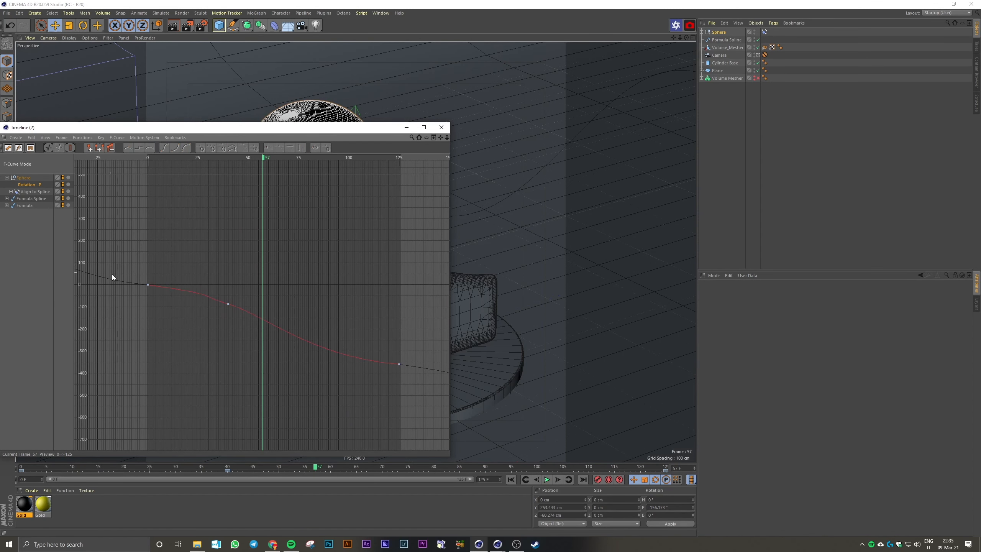
# Examine the Rotation . P curve around frames 0 and 125, keeping the Timeline window clear of the ball, and scrub to frame 40
pyautogui.keyDown('alt'); pyautogui.moveTo(158, 300); pyautogui.dragTo(115, 299, button='right'); pyautogui.keyUp('alt')
pyautogui.keyDown('alt'); pyautogui.moveTo(116, 299); pyautogui.dragTo(141, 311, button='middle'); pyautogui.keyUp('alt')
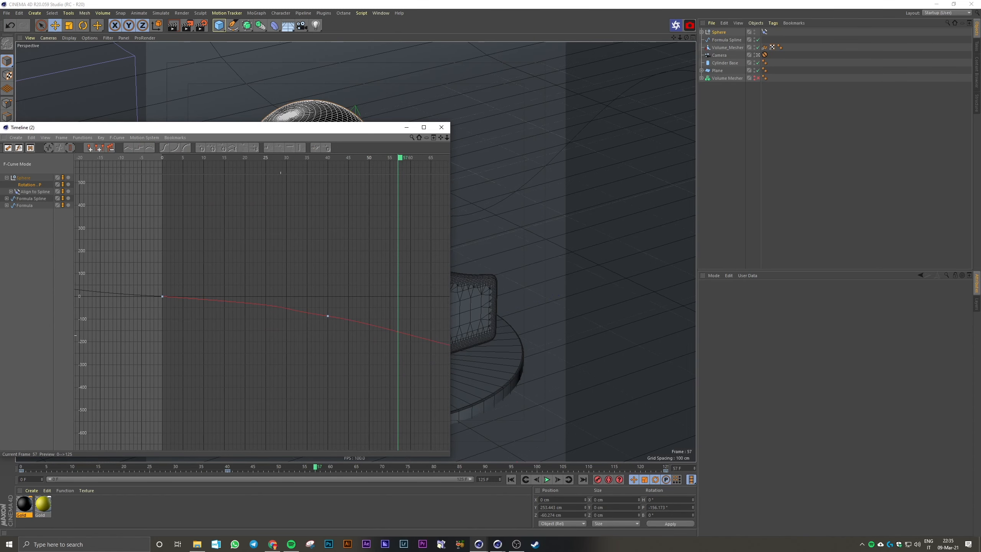
pyautogui.keyDown('alt'); pyautogui.moveTo(280, 335); pyautogui.dragTo(4, 196, button='middle'); pyautogui.keyUp('alt')
pyautogui.keyDown('alt'); pyautogui.moveTo(370, 350); pyautogui.dragTo(338, 417, button='middle'); pyautogui.keyUp('alt')
pyautogui.click(291, 310)
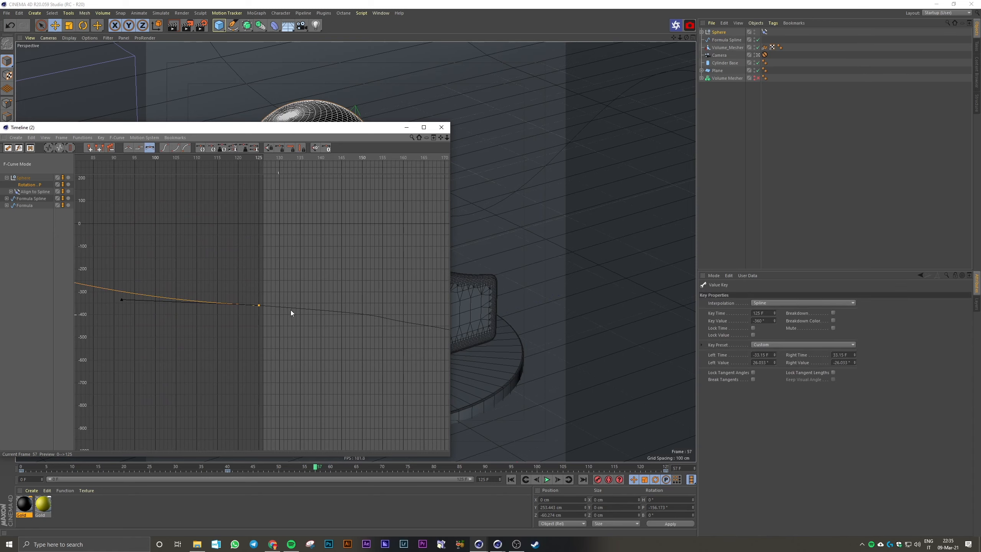
pyautogui.moveTo(315, 130); pyautogui.dragTo(765, 82)
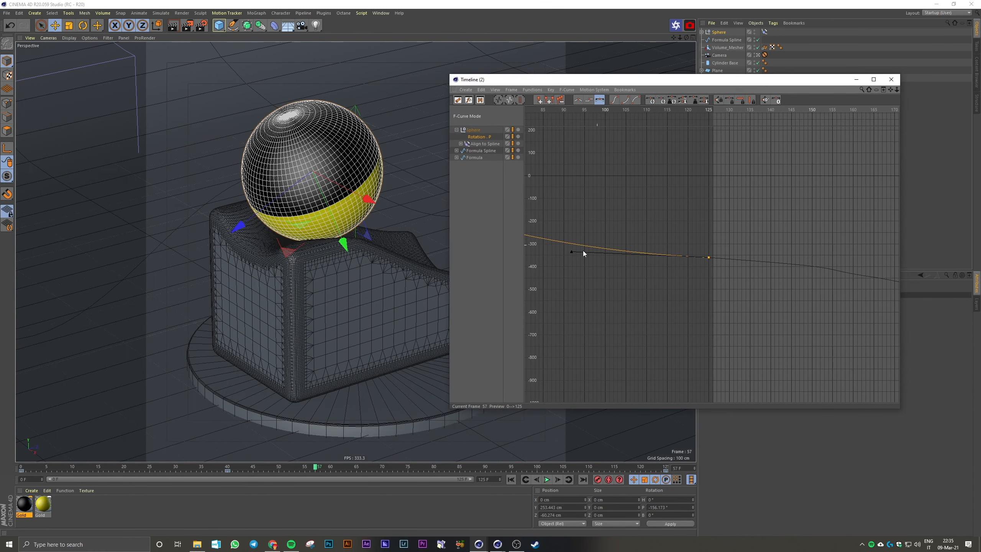
pyautogui.keyDown('alt'); pyautogui.moveTo(681, 282); pyautogui.dragTo(630, 313, button='right'); pyautogui.keyUp('alt')
pyautogui.keyDown('alt'); pyautogui.moveTo(660, 284); pyautogui.dragTo(794, 314, button='middle'); pyautogui.keyUp('alt')
pyautogui.keyDown('alt'); pyautogui.moveTo(660, 284); pyautogui.dragTo(646, 271, button='right'); pyautogui.keyUp('alt')
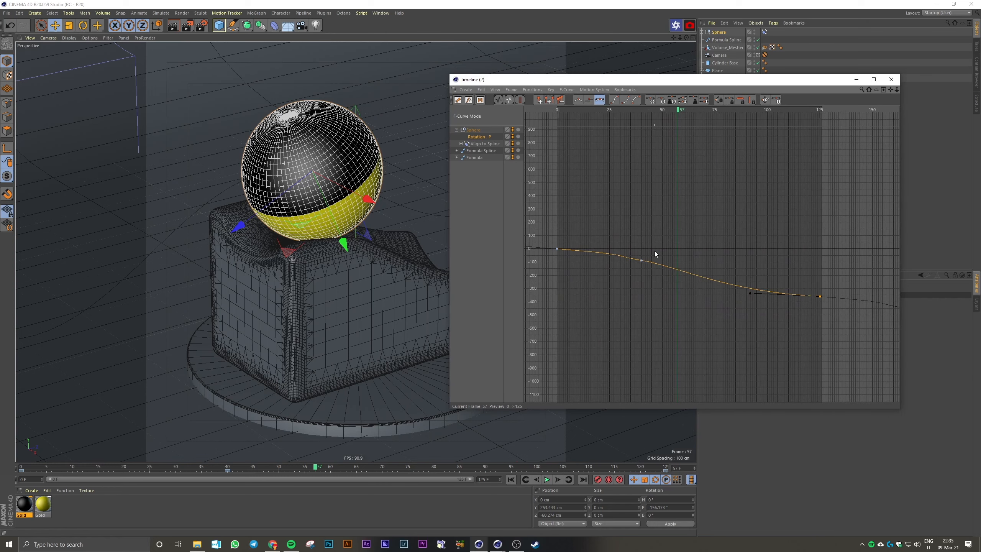
pyautogui.moveTo(630, 110); pyautogui.dragTo(642, 125)
pyautogui.keyDown('alt'); pyautogui.moveTo(625, 227); pyautogui.dragTo(651, 209, button='right'); pyautogui.keyUp('alt')
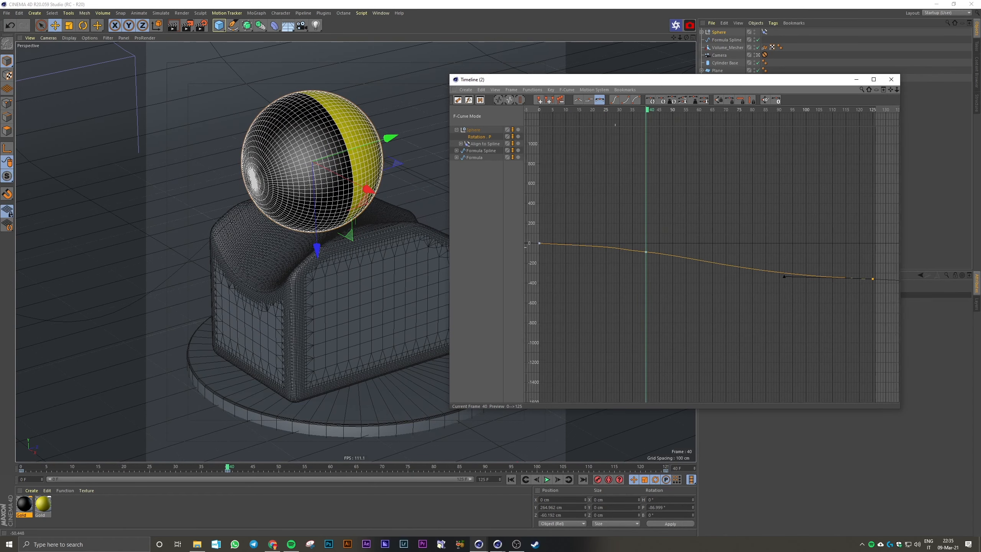
# Apply Ease Ease interpolation to the Rotation . P keys at frames 0 and 40
pyautogui.keyDown('alt'); pyautogui.moveTo(601, 244); pyautogui.dragTo(650, 297, button='middle'); pyautogui.keyUp('alt')
pyautogui.moveTo(602, 246); pyautogui.dragTo(562, 327)
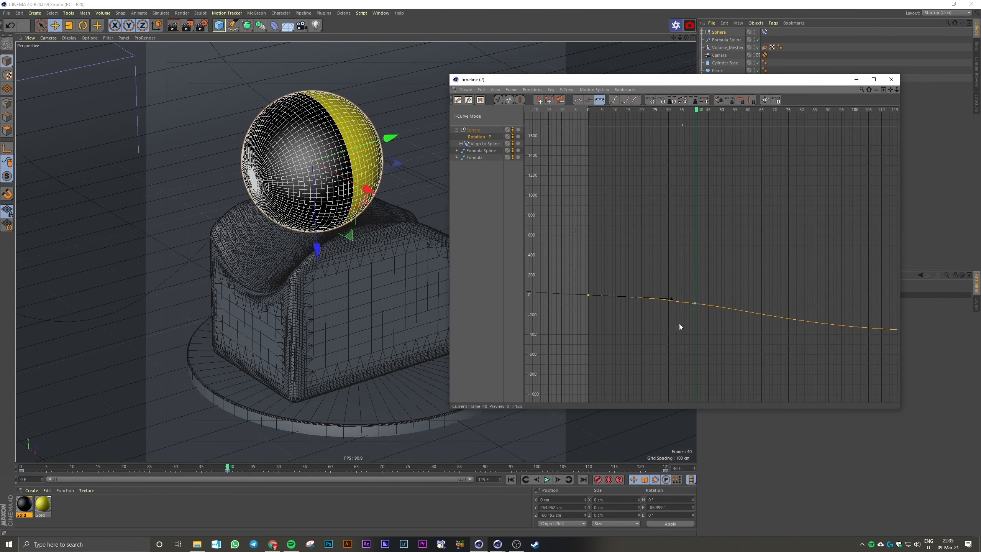
pyautogui.keyDown('alt'); pyautogui.moveTo(679, 324); pyautogui.dragTo(671, 335, button='right'); pyautogui.keyUp('alt')
pyautogui.keyDown('alt'); pyautogui.moveTo(718, 254); pyautogui.dragTo(770, 256, button='middle'); pyautogui.keyUp('alt')
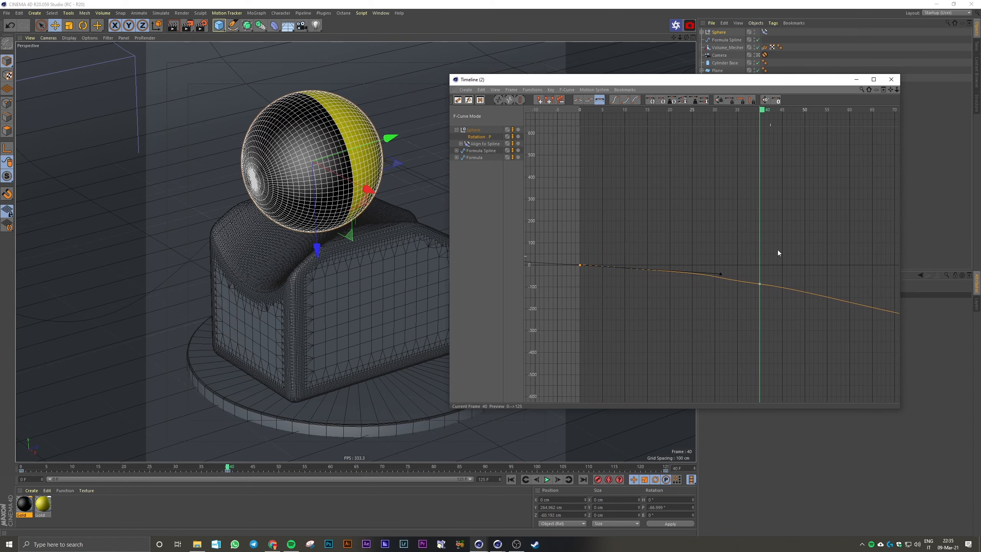
pyautogui.moveTo(792, 235); pyautogui.dragTo(577, 316)
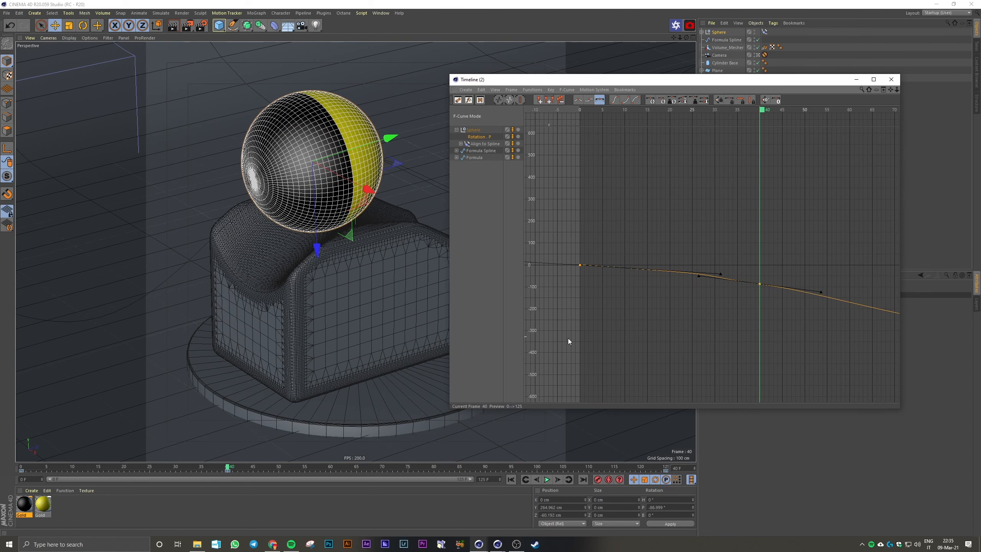
pyautogui.click(615, 100)
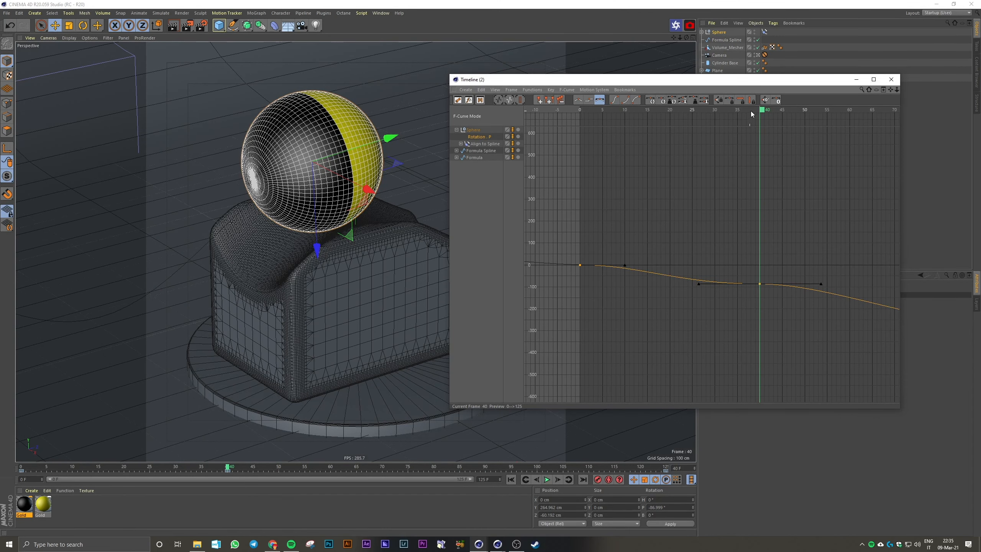
# Set the animation's end frame to 40 and play back the ball's roll over that range
pyautogui.click(490, 479)
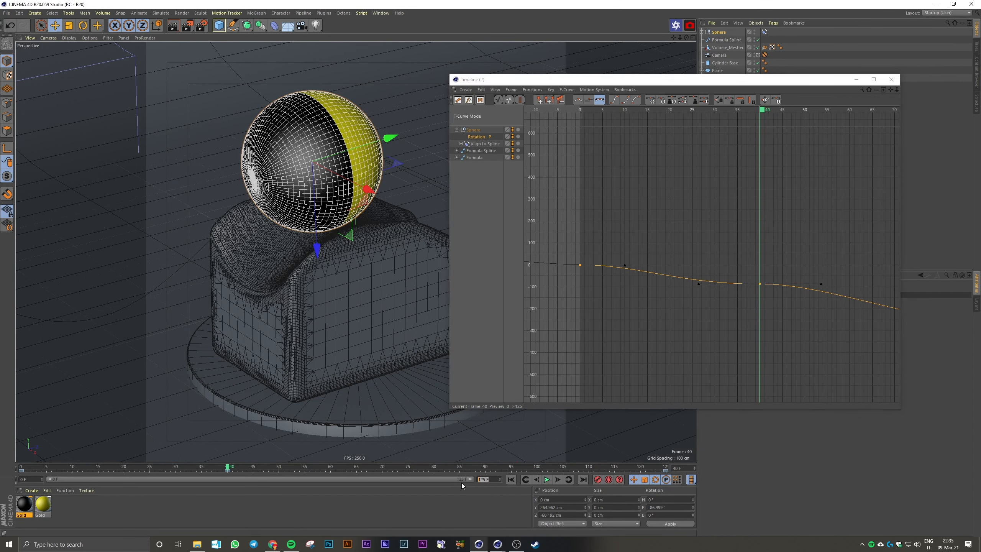
pyautogui.write('40')
pyautogui.press('Return')
pyautogui.click(546, 480)
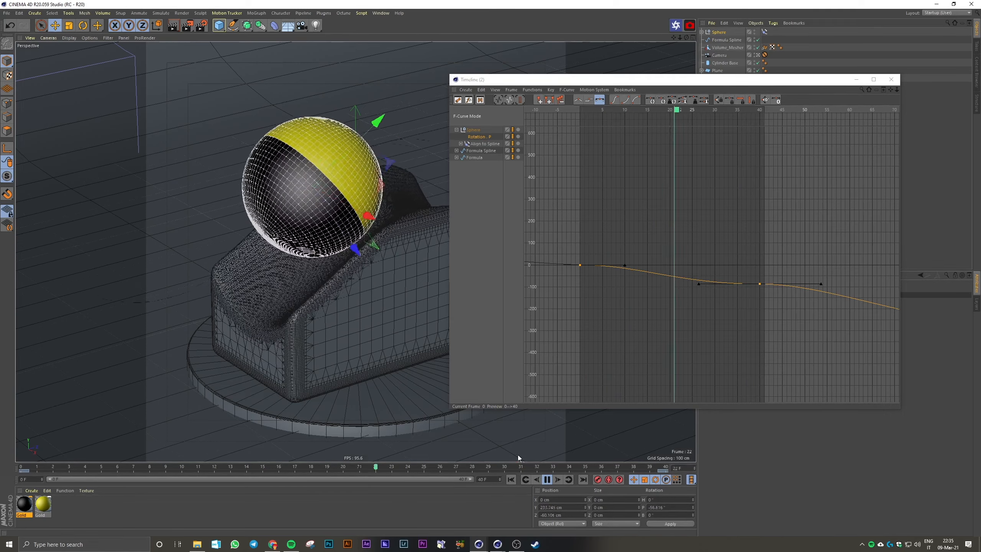
pyautogui.click(547, 479)
# Angle the outgoing tangent of the Rotation . P key at frame 0 steeply downward and play the result
pyautogui.click(733, 271)
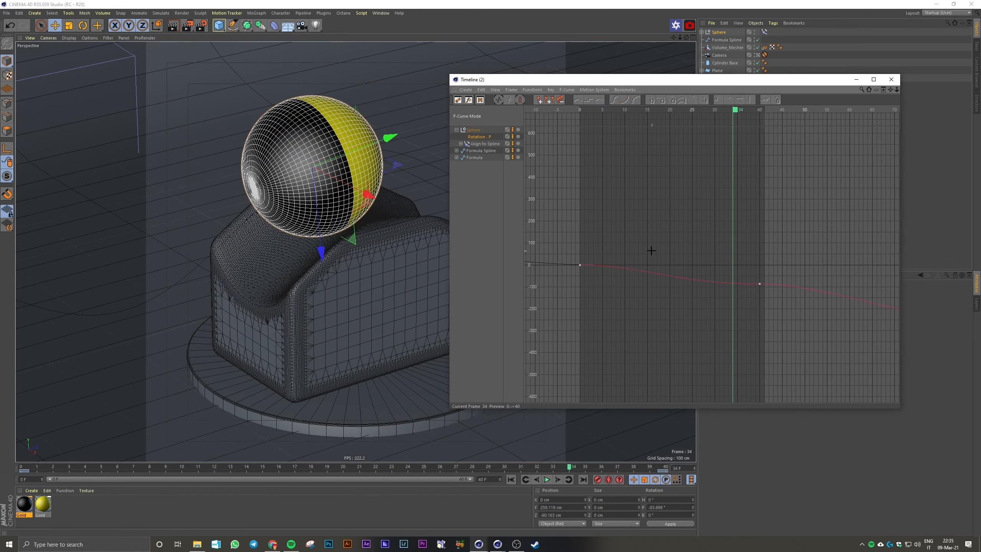
pyautogui.click(633, 267)
pyautogui.moveTo(624, 266); pyautogui.dragTo(612, 279)
pyautogui.click(551, 480)
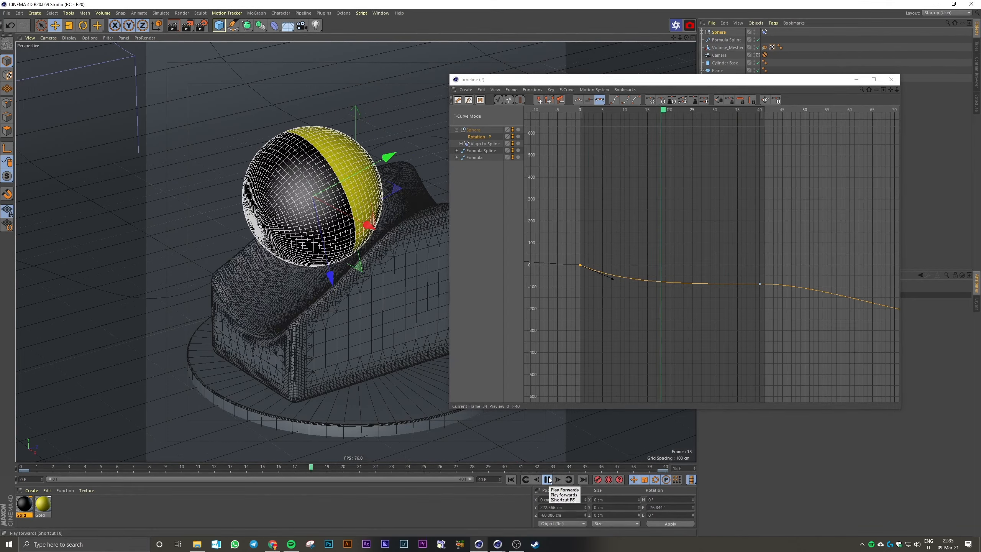
pyautogui.click(548, 479)
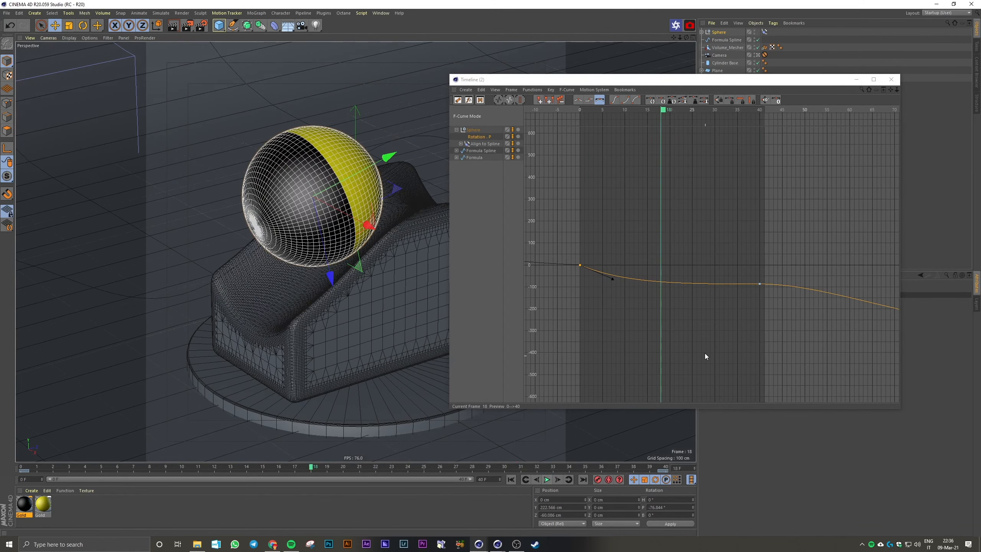
# Lower the Rotation . P key at frame 40 to about -167° and replay the roll from the start
pyautogui.click(759, 284)
pyautogui.moveTo(759, 285); pyautogui.dragTo(754, 306)
pyautogui.click(511, 480)
pyautogui.click(547, 479)
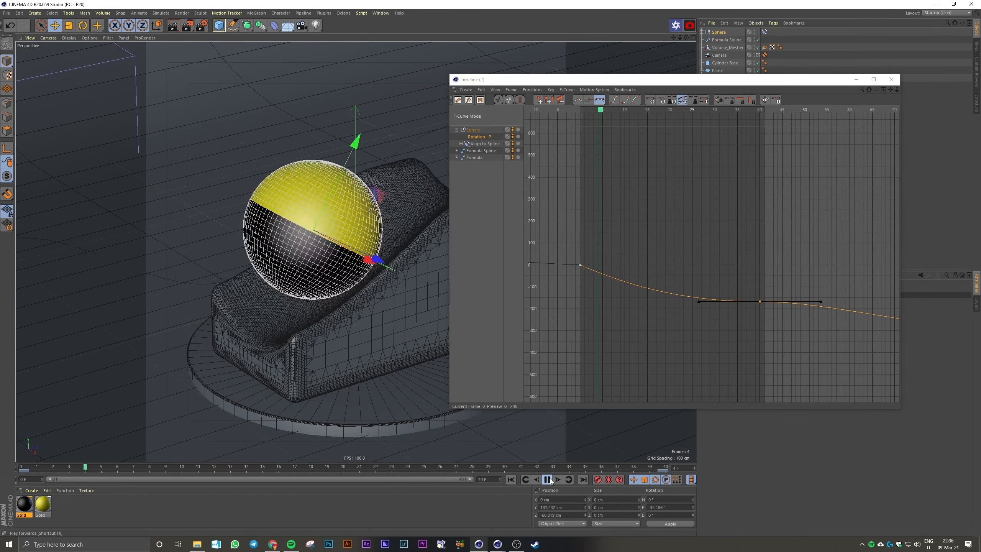
pyautogui.click(549, 479)
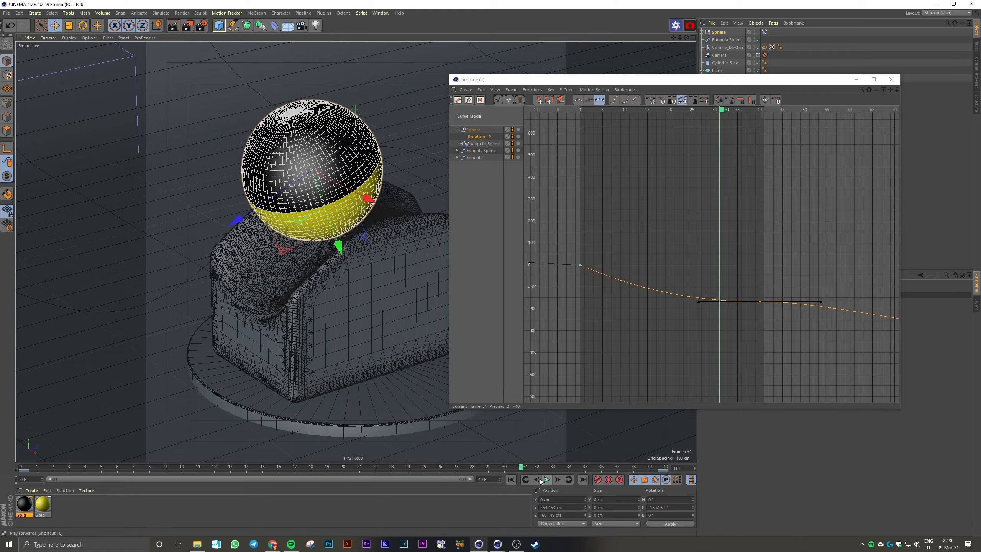
pyautogui.click(511, 479)
pyautogui.click(548, 479)
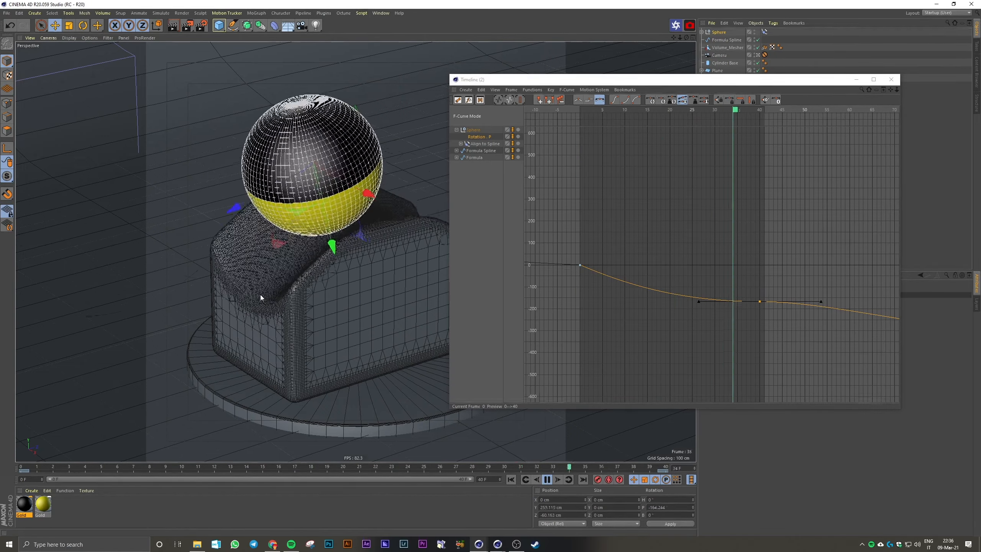
pyautogui.click(548, 480)
# Set the animation range to run from frame 40 to frame 125
pyautogui.keyDown('alt'); pyautogui.moveTo(744, 314); pyautogui.dragTo(484, 254, button='middle'); pyautogui.keyUp('alt')
pyautogui.moveTo(813, 335)
pyautogui.keyDown('alt'); pyautogui.mouseDown(button='right')
pyautogui.moveTo(792, 382)
pyautogui.moveTo(812, 329)
pyautogui.mouseUp(button='right'); pyautogui.keyUp('alt')
pyautogui.click(616, 111)
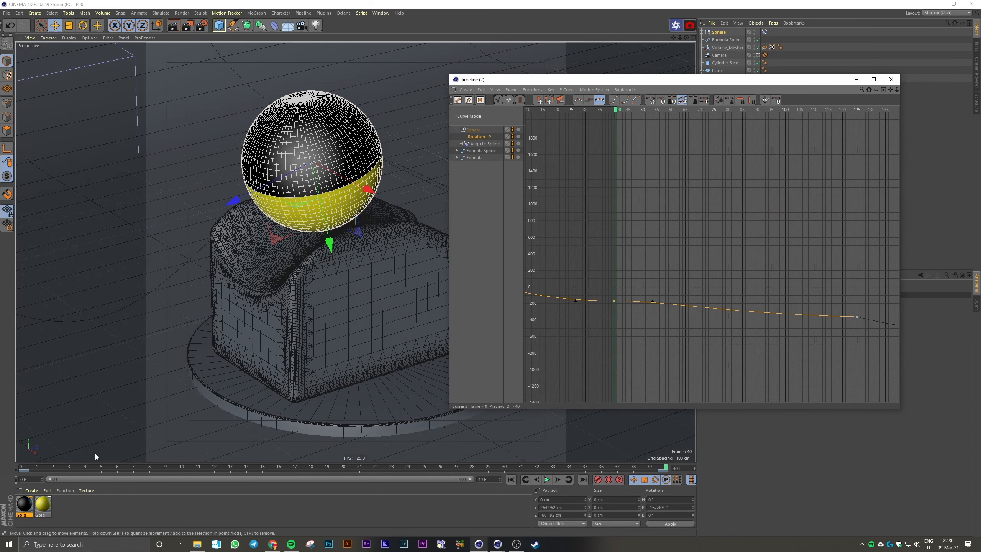
pyautogui.moveTo(29, 480); pyautogui.dragTo(5, 485)
pyautogui.write('39')
pyautogui.press('Return')
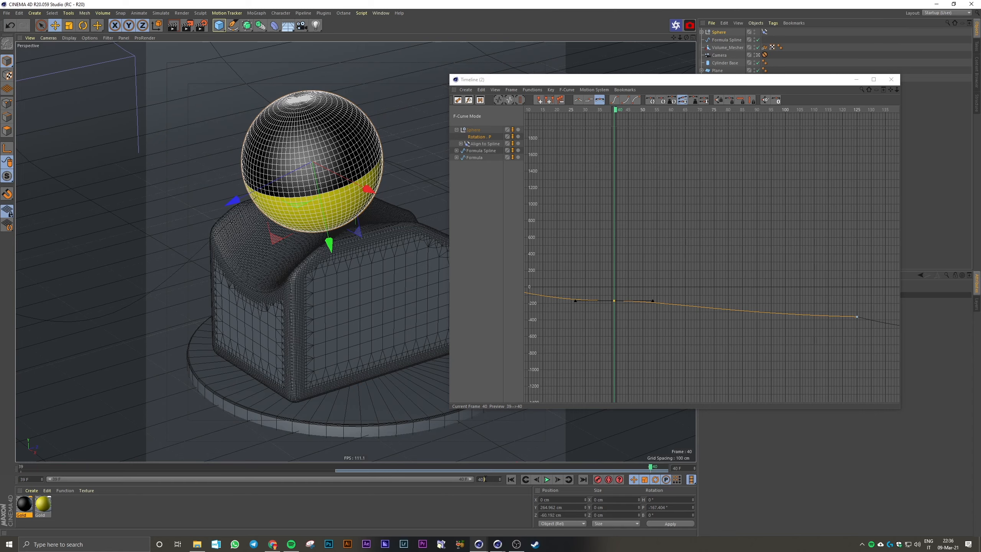
pyautogui.write('125')
pyautogui.press('Return')
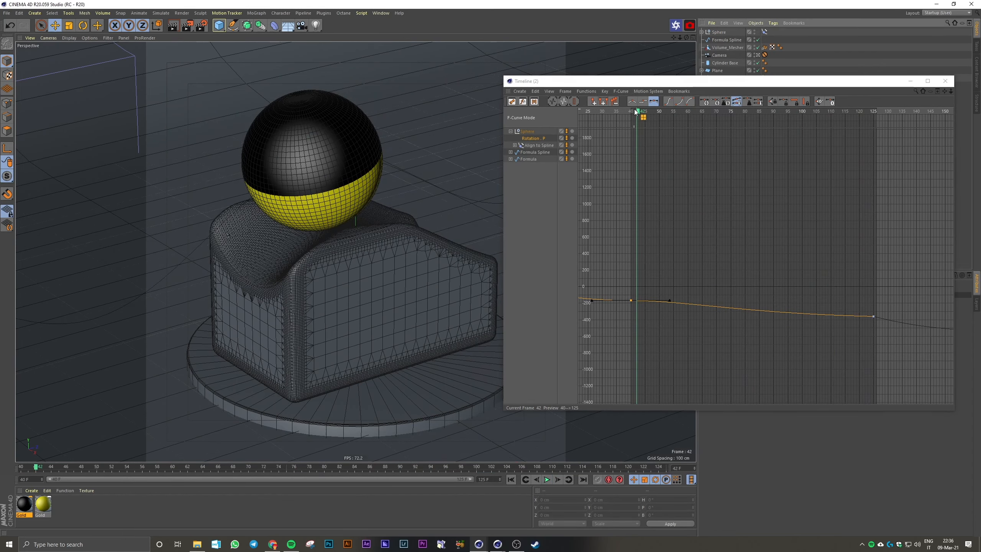
# Set the Sphere null's pitch rotation to -720° at frame 125 and record it as a keyframe
pyautogui.moveTo(632, 110); pyautogui.dragTo(916, 132)
pyautogui.moveTo(827, 82); pyautogui.dragTo(527, 71)
pyautogui.click(719, 33)
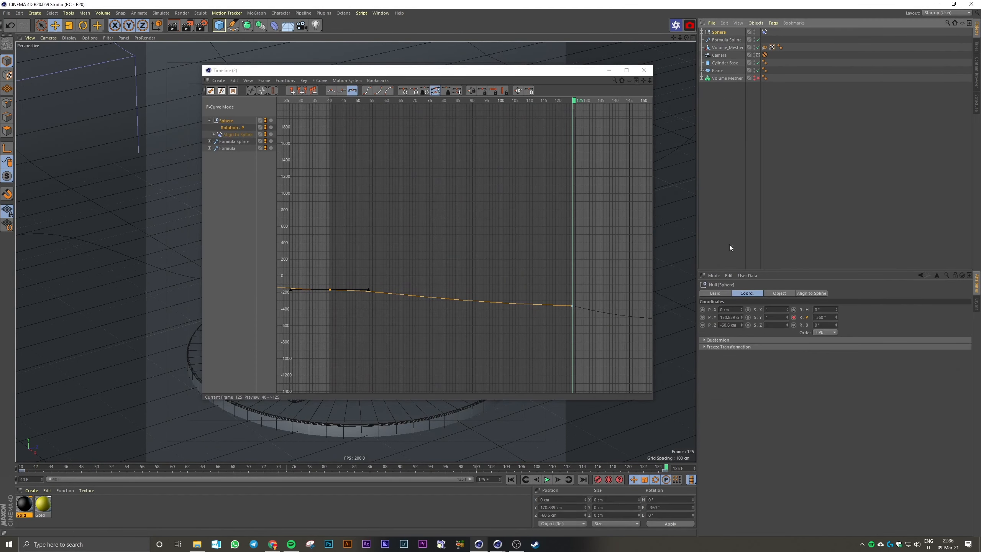
pyautogui.click(831, 317)
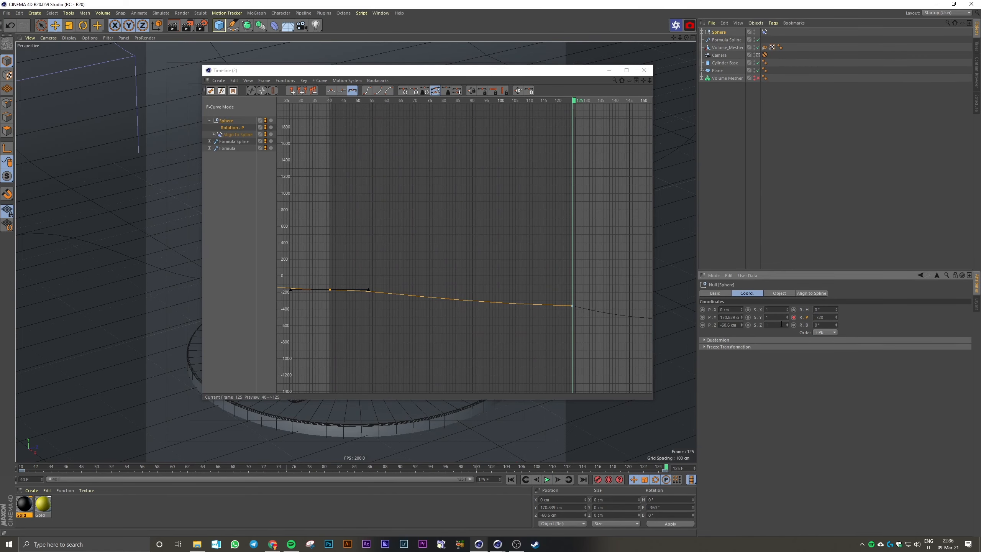
pyautogui.click(792, 317)
# Play the animation from frame 40 and inspect the Rotation . P curve between frames 40 and 125
pyautogui.moveTo(529, 70); pyautogui.dragTo(727, 80)
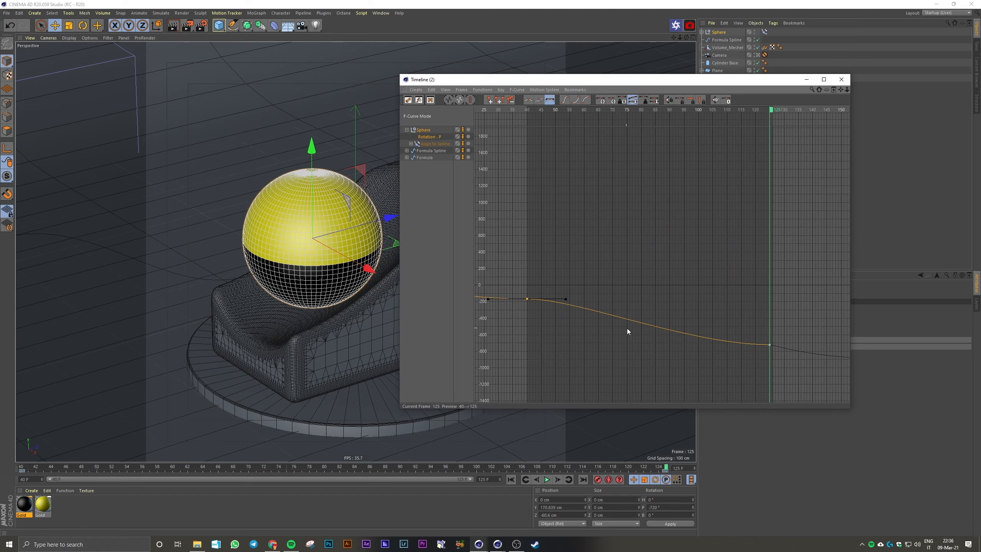
pyautogui.click(512, 480)
pyautogui.moveTo(605, 81); pyautogui.dragTo(694, 85)
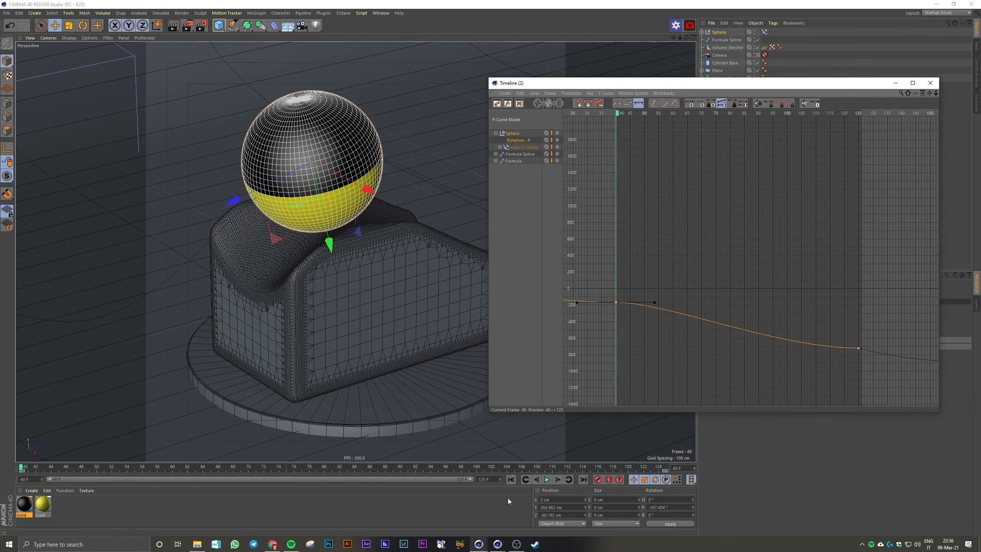
pyautogui.click(548, 480)
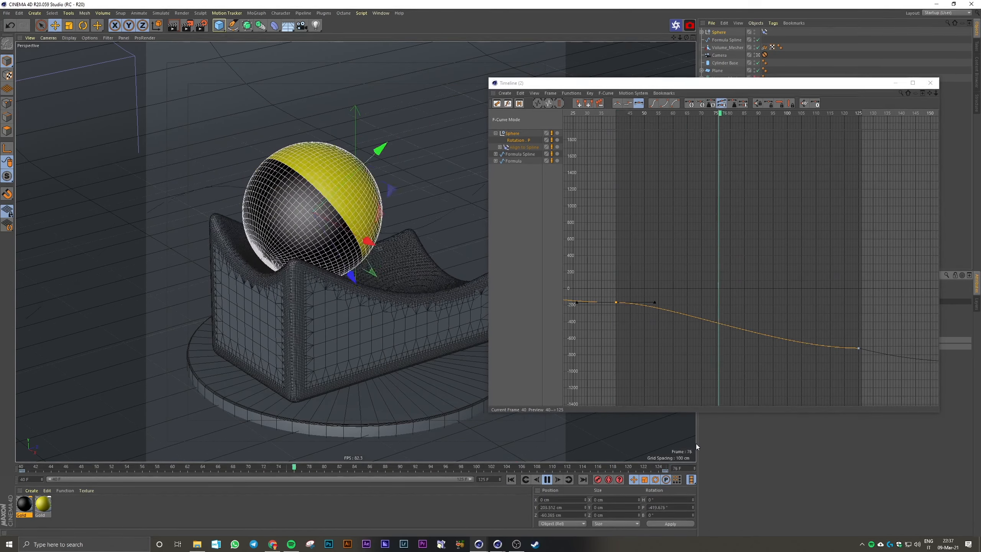
pyautogui.moveTo(763, 91)
pyautogui.mouseDown()
pyautogui.moveTo(741, 123)
pyautogui.moveTo(757, 105)
pyautogui.mouseUp()
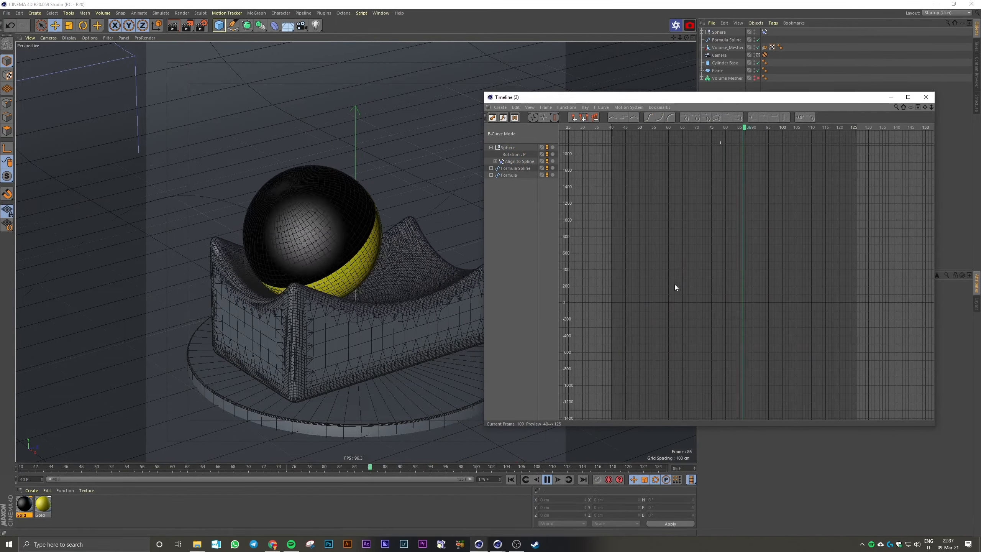
pyautogui.keyDown('alt'); pyautogui.moveTo(712, 286); pyautogui.dragTo(674, 236, button='right'); pyautogui.keyUp('alt')
pyautogui.click(523, 155)
pyautogui.keyDown('alt'); pyautogui.moveTo(679, 338); pyautogui.dragTo(656, 137, button='middle'); pyautogui.keyUp('alt')
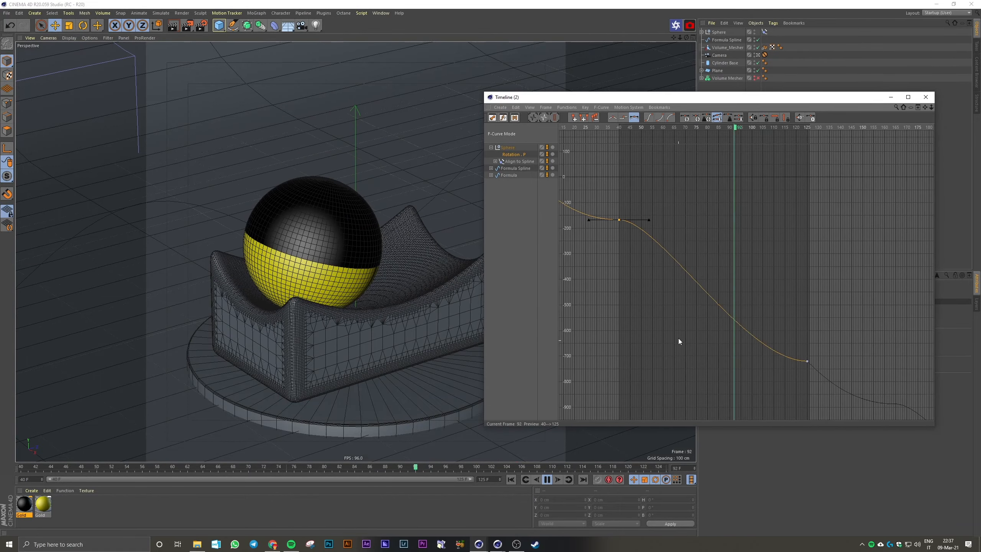
# Lengthen the tangents of the Rotation . P keys at frames 125 and 40, replaying the roll between adjustments
pyautogui.click(547, 479)
pyautogui.moveTo(788, 361); pyautogui.dragTo(716, 361)
pyautogui.click(619, 220)
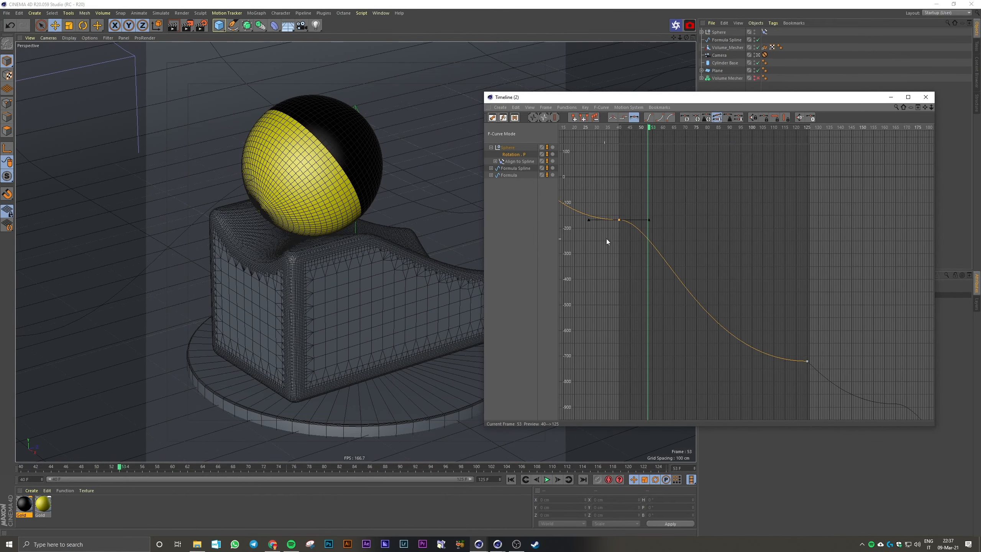
pyautogui.moveTo(651, 221)
pyautogui.mouseDown()
pyautogui.moveTo(680, 221)
pyautogui.moveTo(661, 221)
pyautogui.mouseUp()
pyautogui.click(547, 479)
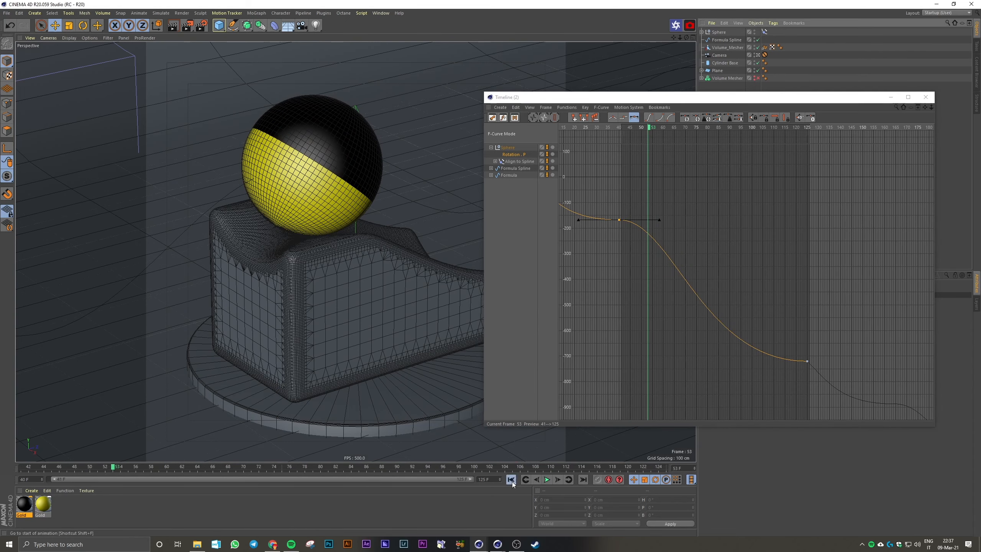
pyautogui.click(548, 480)
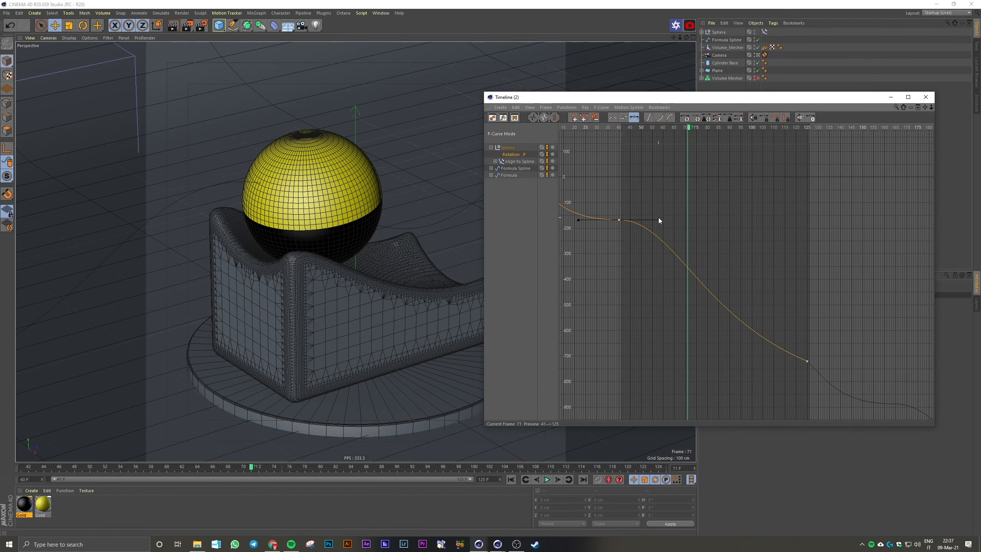
pyautogui.moveTo(660, 220); pyautogui.dragTo(676, 221)
pyautogui.click(547, 479)
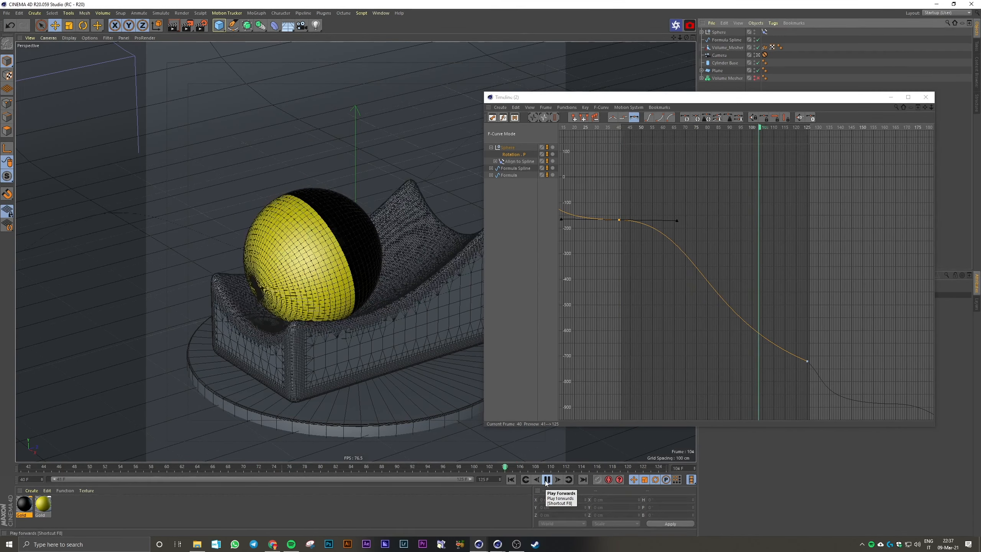
# Restore the animation range to frames 0–125 and play back the ball's roll
pyautogui.keyDown('alt'); pyautogui.moveTo(808, 374); pyautogui.dragTo(819, 383, button='right'); pyautogui.keyUp('alt')
pyautogui.keyDown('alt'); pyautogui.moveTo(563, 320); pyautogui.dragTo(690, 350, button='middle'); pyautogui.keyUp('alt')
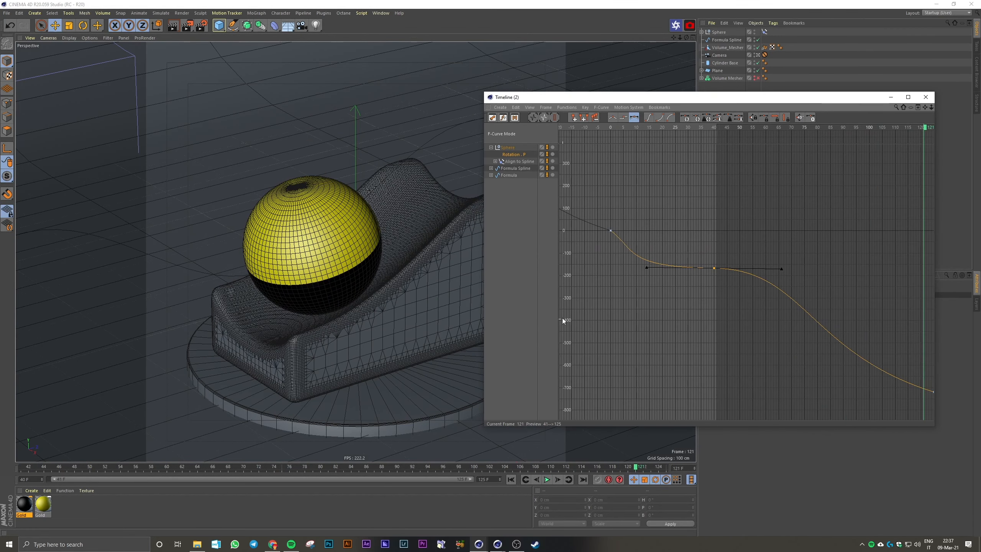
pyautogui.doubleClick(75, 479)
pyautogui.click(547, 479)
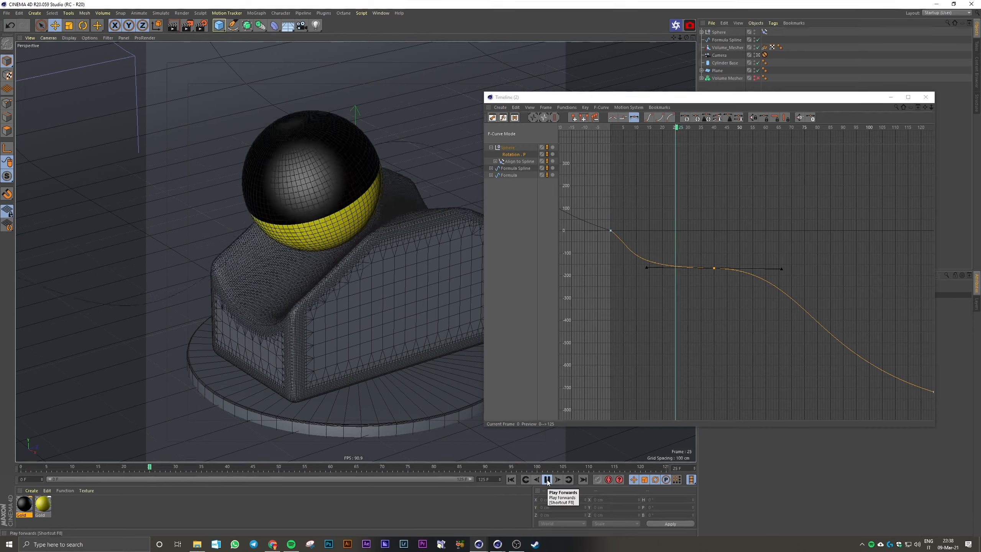
pyautogui.click(547, 479)
# Shorten the frame 40 Rotation . P key's tangents to about 15 frames per side and replay from the start
pyautogui.moveTo(646, 268); pyautogui.dragTo(675, 269)
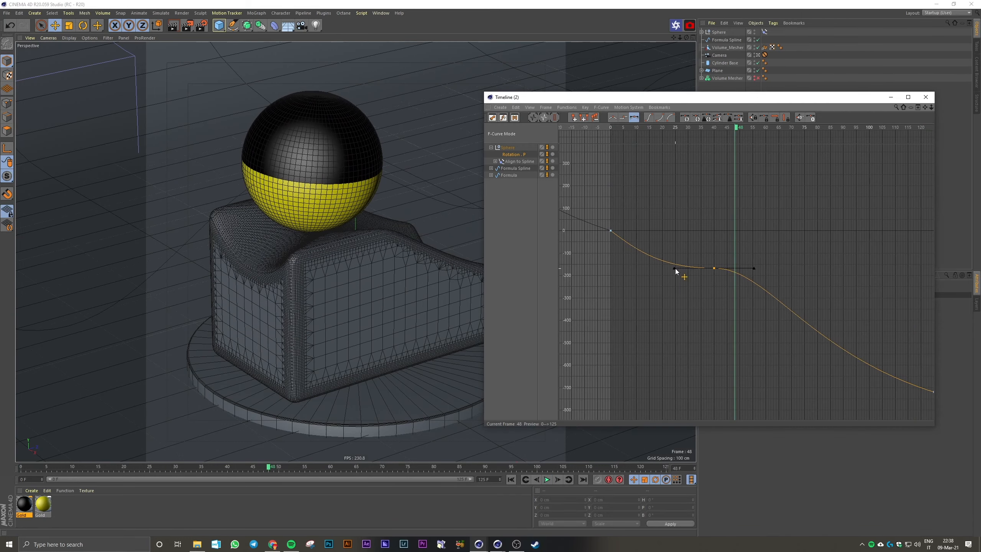
pyautogui.click(511, 479)
pyautogui.click(547, 479)
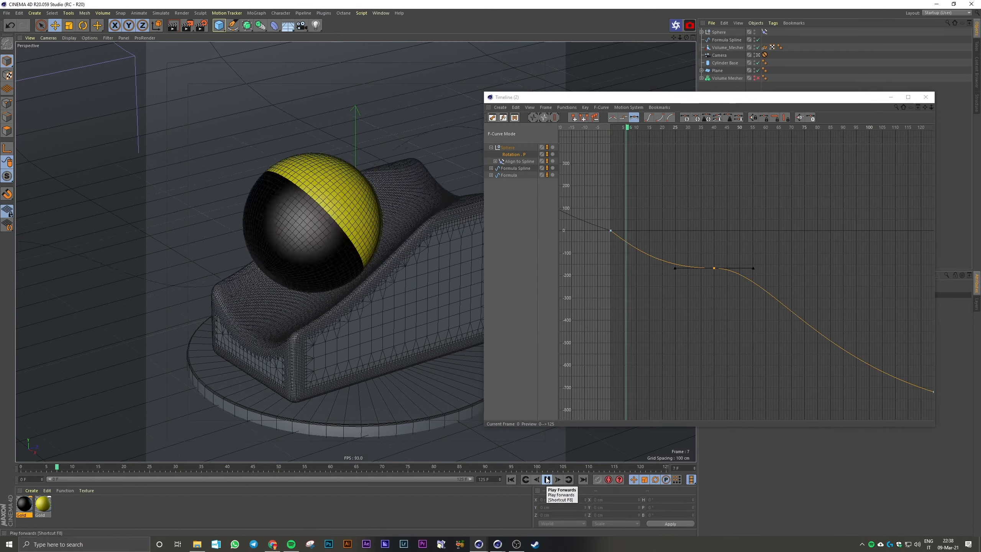
# Steepen the frame 125 Rotation . P key's incoming tangent, extending it about 33 frames back and 270° up
pyautogui.click(547, 479)
pyautogui.moveTo(857, 97); pyautogui.dragTo(811, 100)
pyautogui.keyDown('alt'); pyautogui.moveTo(811, 245); pyautogui.dragTo(723, 241, button='middle'); pyautogui.keyUp('alt')
pyautogui.click(788, 129)
pyautogui.click(545, 482)
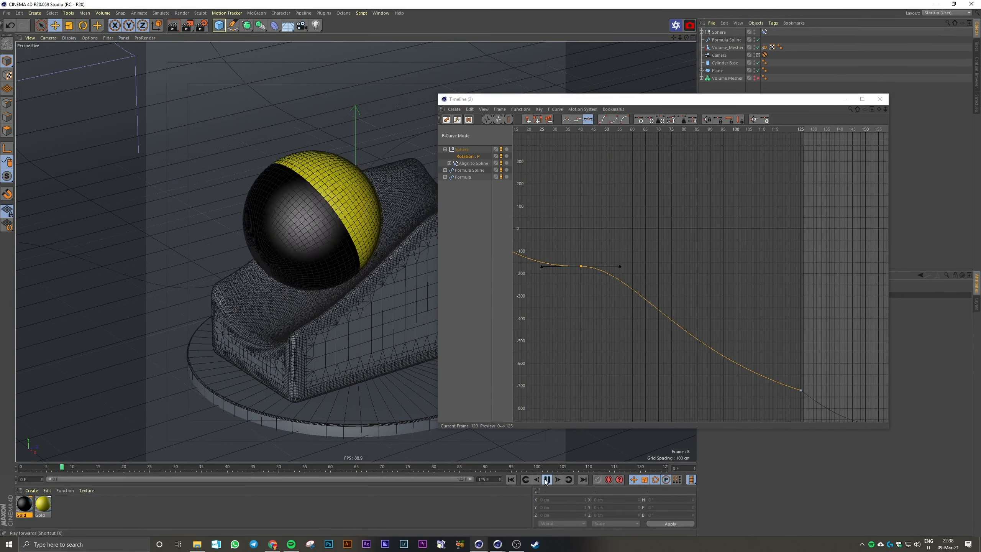
pyautogui.click(545, 481)
pyautogui.keyDown('alt'); pyautogui.moveTo(767, 367); pyautogui.dragTo(672, 309, button='middle'); pyautogui.keyUp('alt')
pyautogui.keyDown('alt'); pyautogui.moveTo(673, 309); pyautogui.dragTo(734, 329, button='right'); pyautogui.keyUp('alt')
pyautogui.moveTo(744, 327); pyautogui.dragTo(658, 377)
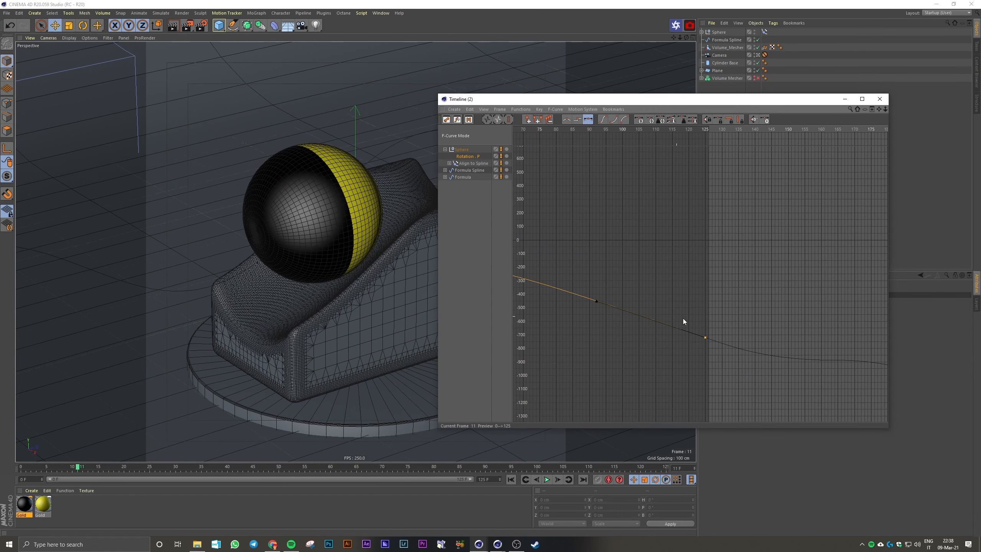
pyautogui.keyDown('alt'); pyautogui.moveTo(683, 319); pyautogui.dragTo(966, 445, button='middle'); pyautogui.keyUp('alt')
pyautogui.keyDown('alt'); pyautogui.moveTo(683, 318); pyautogui.dragTo(622, 297, button='right'); pyautogui.keyUp('alt')
pyautogui.keyDown('alt'); pyautogui.moveTo(683, 319); pyautogui.dragTo(707, 346, button='middle'); pyautogui.keyUp('alt')
# Replay the ball's roll from frame 0, close the F-curve timeline and return to the first frame
pyautogui.moveTo(655, 99); pyautogui.dragTo(712, 95)
pyautogui.click(511, 480)
pyautogui.click(547, 479)
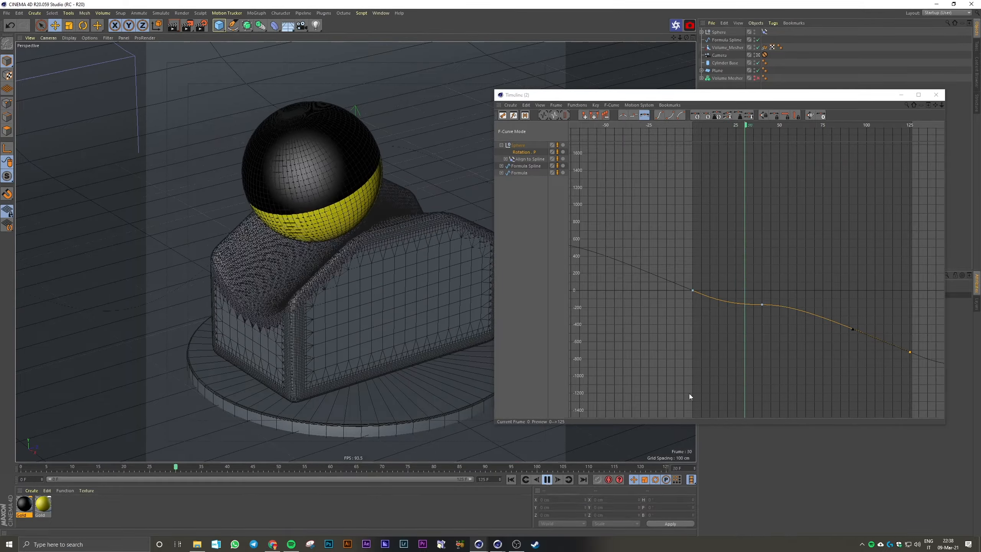
pyautogui.click(547, 480)
pyautogui.click(935, 95)
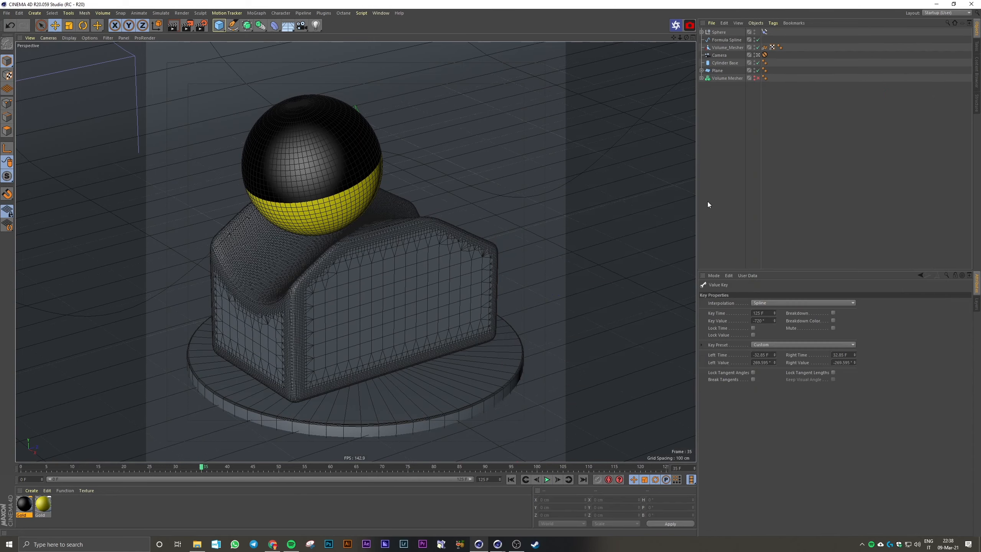
pyautogui.click(510, 479)
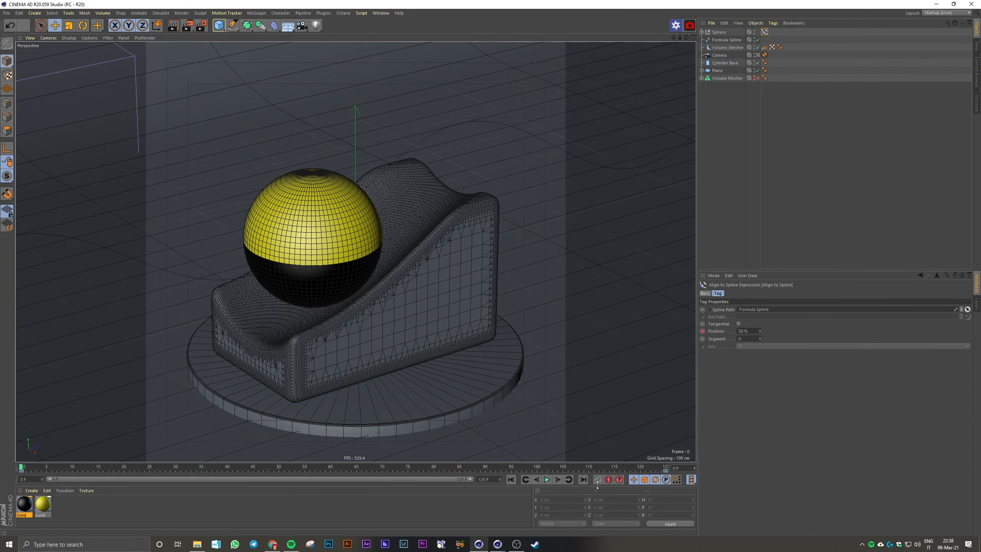
# Set the animation's end frame to 124 and play the loop from the start
pyautogui.click(640, 468)
pyautogui.moveTo(491, 480); pyautogui.dragTo(462, 480)
pyautogui.write('124')
pyautogui.press('Return')
pyautogui.click(511, 479)
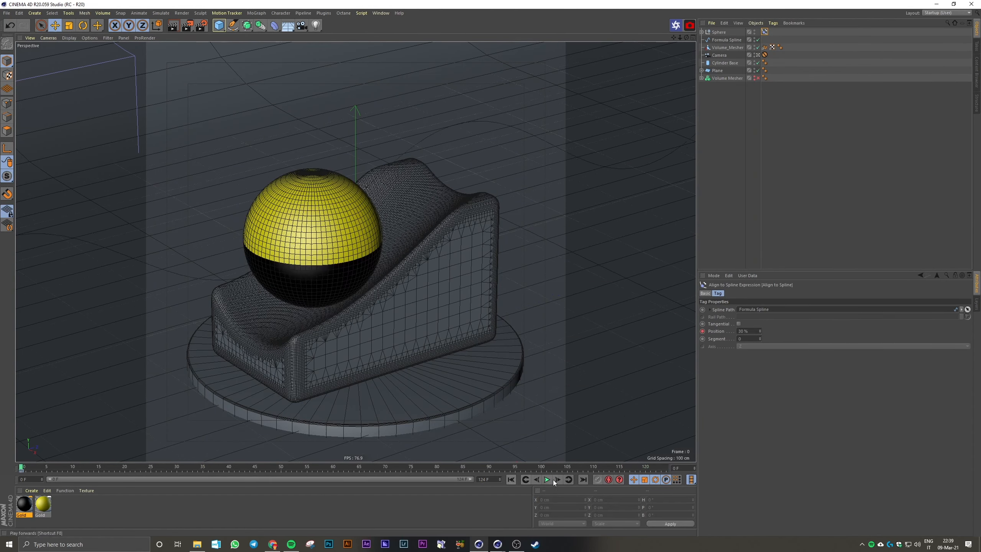
pyautogui.click(547, 479)
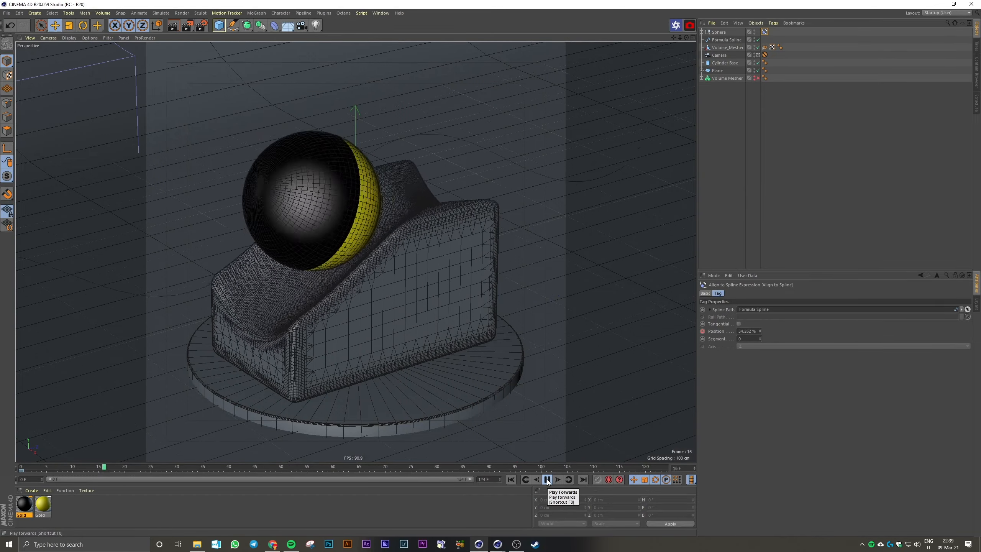
# Inspect the ball at frame 125 and replay the loop with the end frame back at 124
pyautogui.click(548, 480)
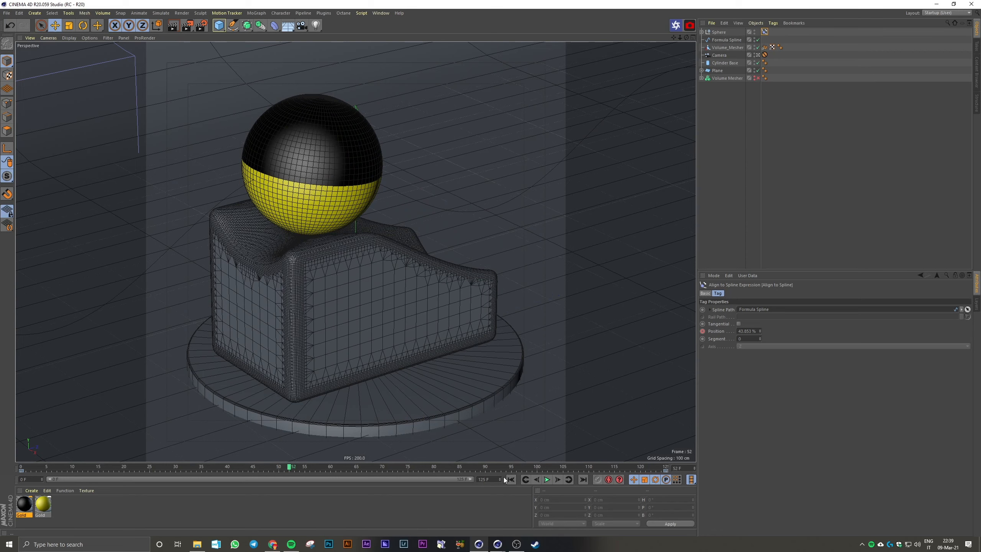
pyautogui.click(583, 479)
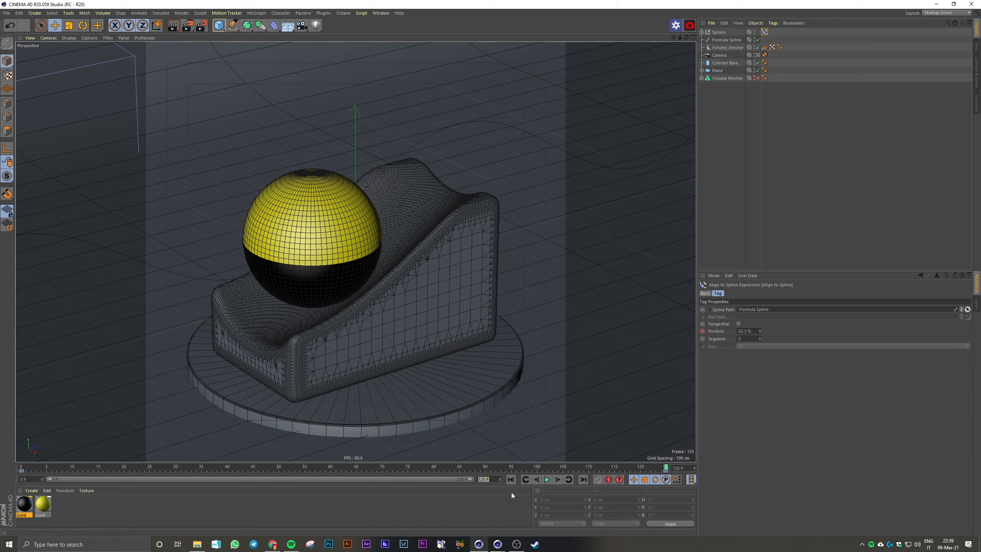
pyautogui.click(548, 480)
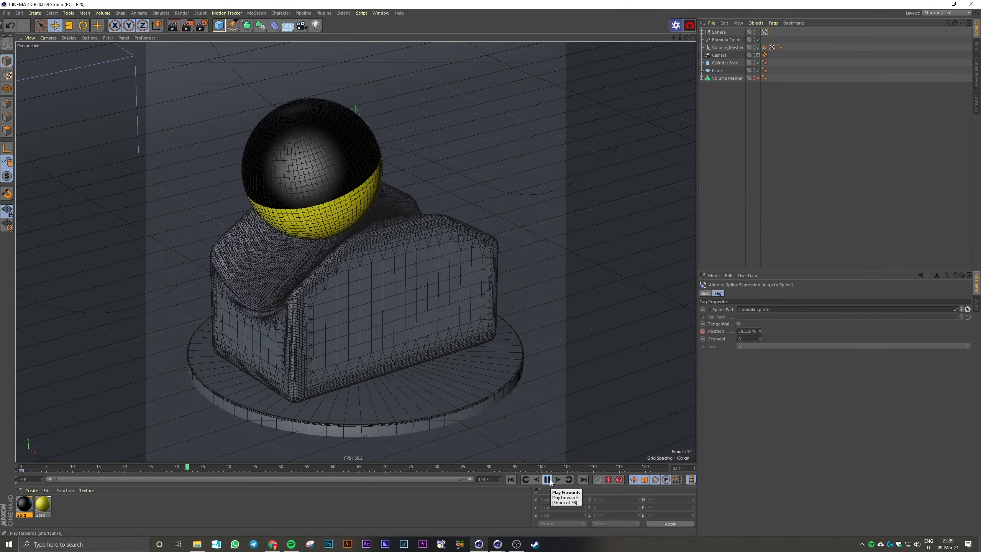
pyautogui.click(547, 480)
# Reopen the F-curve timeline, lower the sphere's frame 40 Rotation . P key to about -215° and replay the roll
pyautogui.click(381, 13)
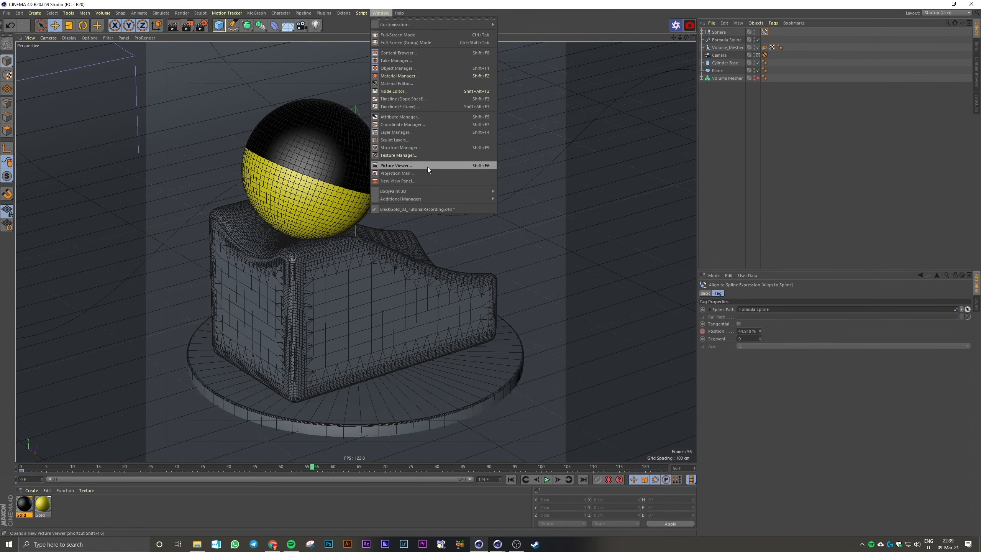
pyautogui.click(425, 107)
pyautogui.click(696, 331)
pyautogui.click(679, 251)
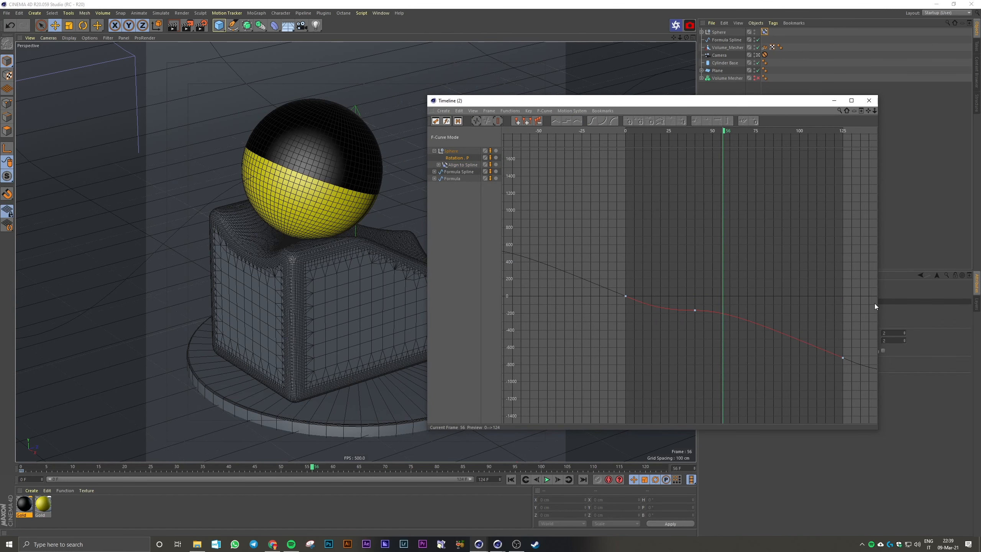
pyautogui.click(707, 311)
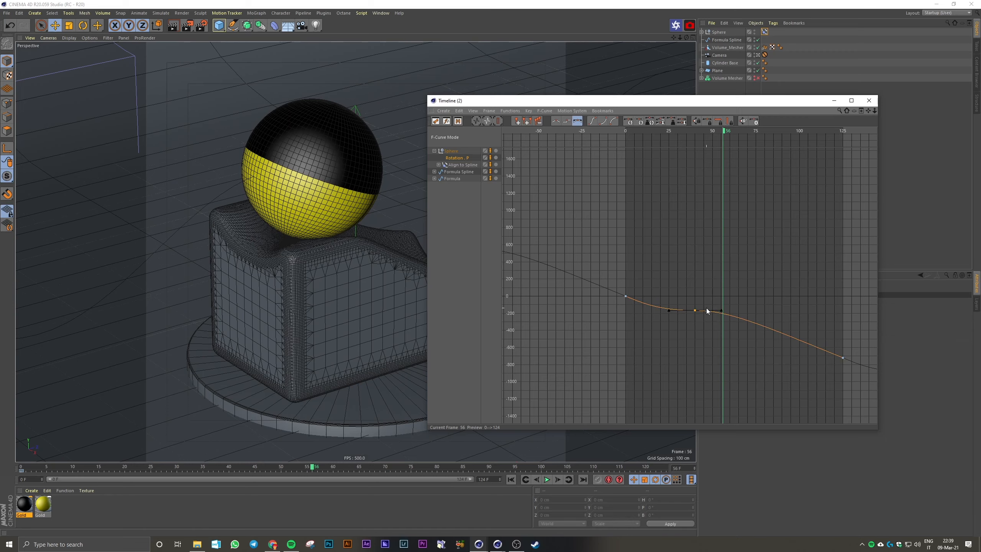
pyautogui.moveTo(697, 313); pyautogui.dragTo(697, 317)
pyautogui.click(547, 479)
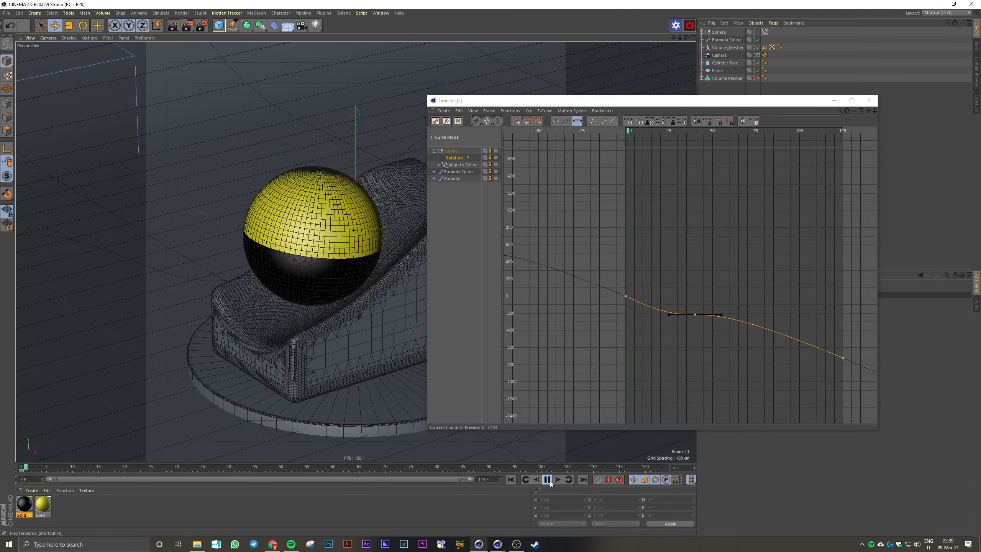
pyautogui.moveTo(544, 101); pyautogui.dragTo(584, 99)
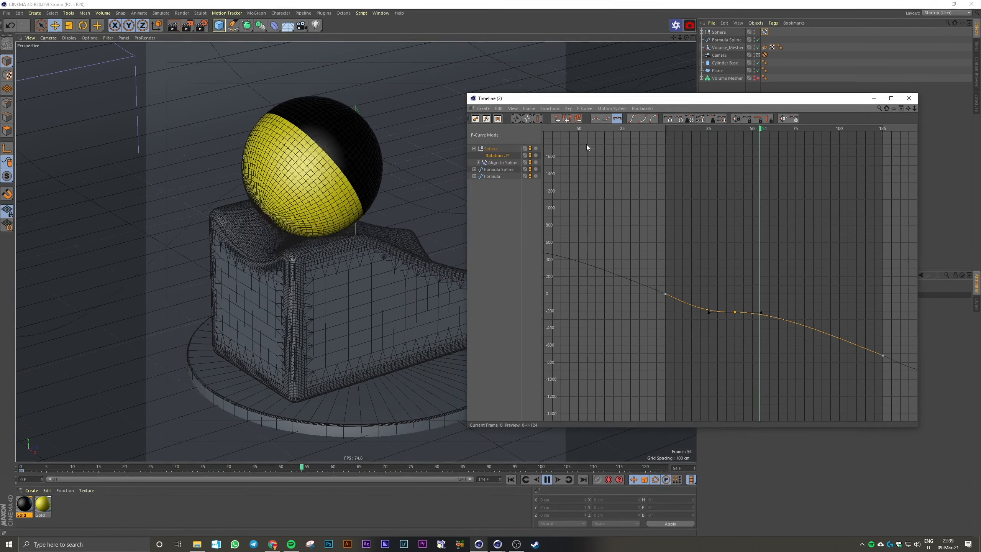
pyautogui.click(548, 480)
# Shorten the frame 40 Rotation . P key's tangents to about 10 frames per side and replay from frame 0
pyautogui.moveTo(760, 313); pyautogui.dragTo(752, 313)
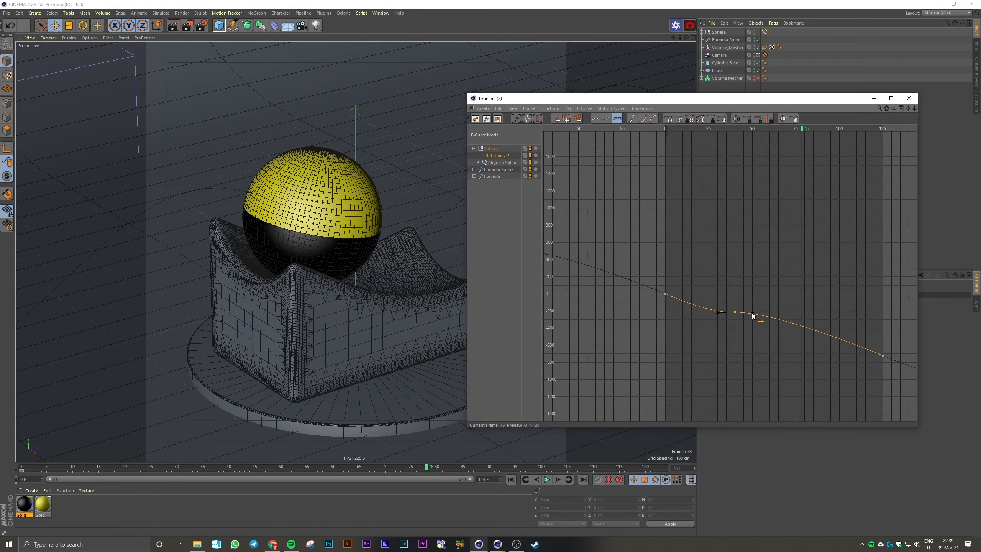
pyautogui.click(511, 479)
pyautogui.click(547, 480)
pyautogui.click(547, 479)
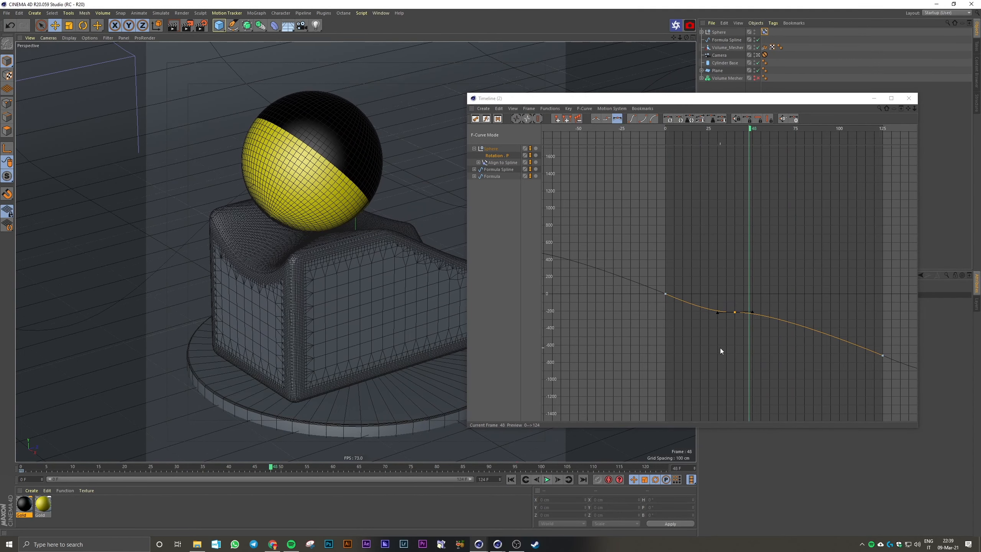
# Tilt the frame 40 Rotation . P key's tangents to follow the curve's downward slope and replay the roll from the start
pyautogui.moveTo(852, 326); pyautogui.dragTo(891, 360)
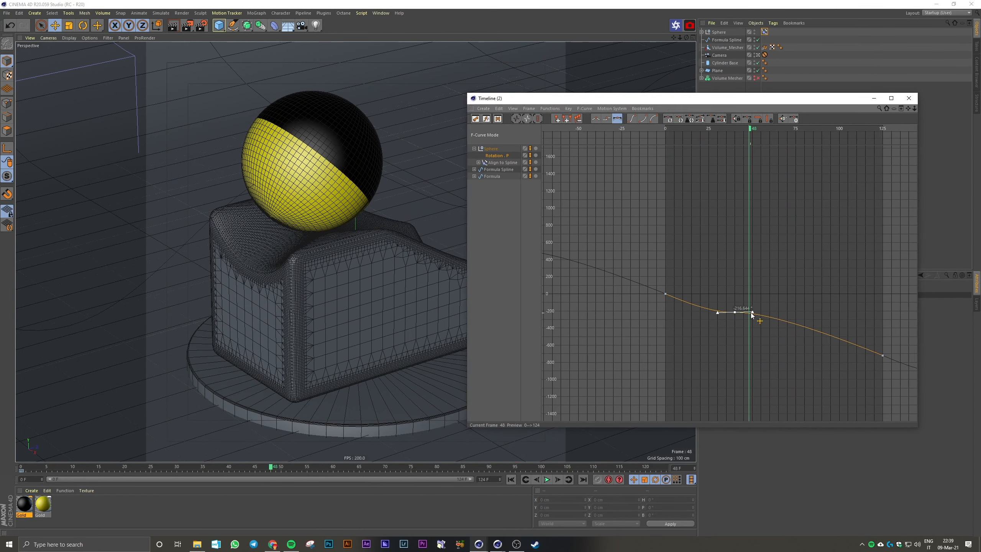
pyautogui.moveTo(753, 313)
pyautogui.mouseDown()
pyautogui.moveTo(736, 308)
pyautogui.moveTo(751, 318)
pyautogui.mouseUp()
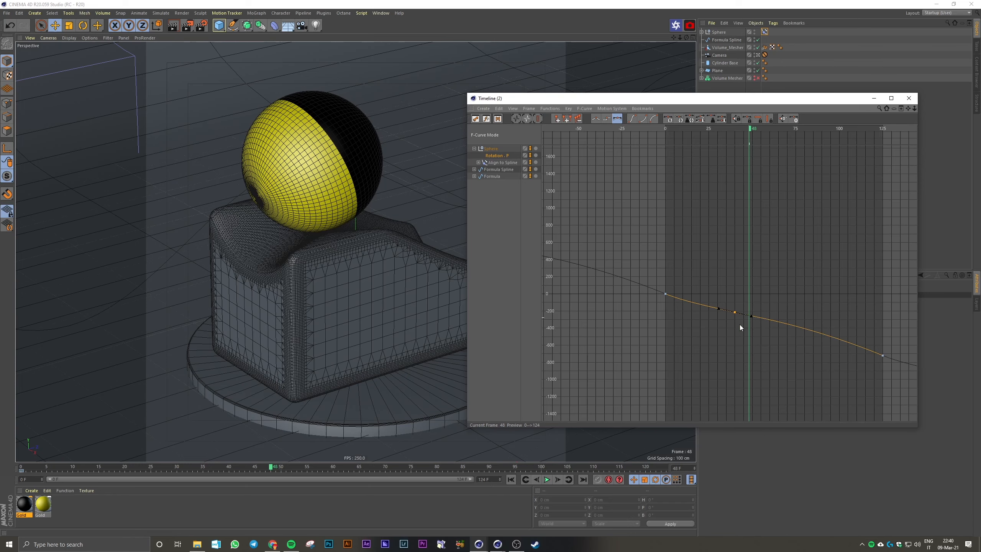
pyautogui.click(511, 479)
pyautogui.click(547, 479)
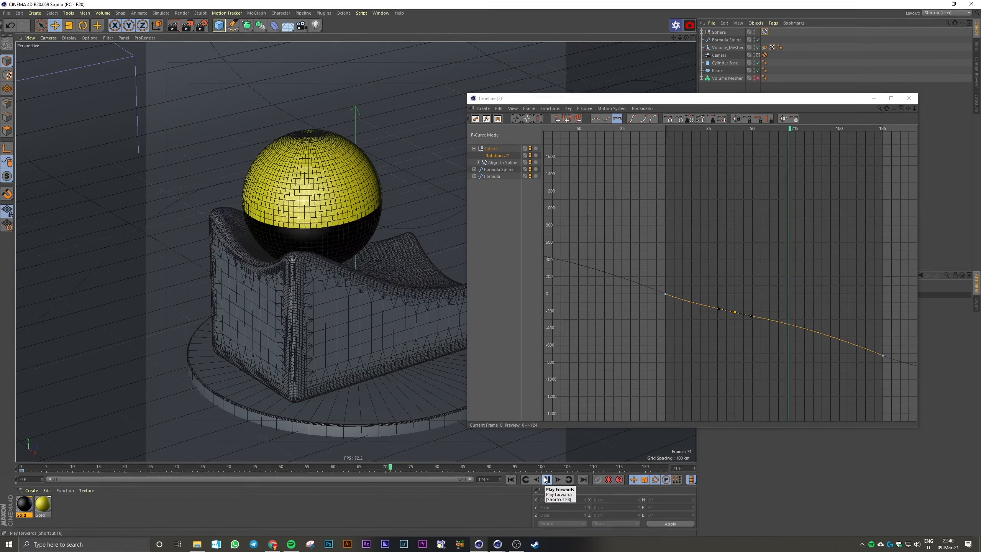
pyautogui.click(546, 480)
# Try easing the Rotation . P curve by flattening the frame 125 and frame 0 tangents, and replay the roll
pyautogui.moveTo(854, 327); pyautogui.dragTo(789, 347)
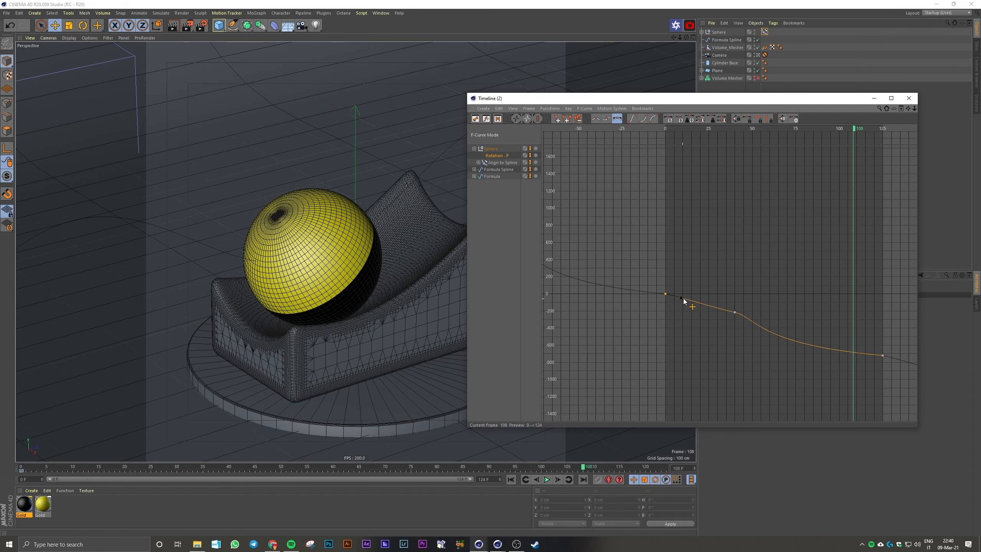
pyautogui.moveTo(688, 296); pyautogui.dragTo(691, 295)
pyautogui.click(546, 479)
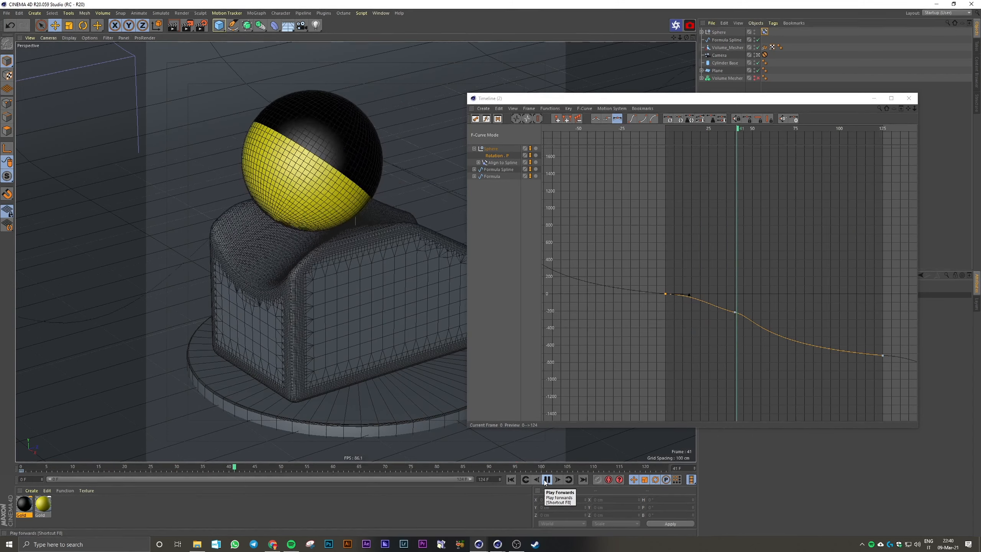
pyautogui.click(545, 480)
# Undo the tangent changes on the frame 0 and frame 125 Rotation . P keys
pyautogui.click(782, 292)
pyautogui.hotkey('ctrl', 'z')
pyautogui.hotkey('ctrl', 'z')
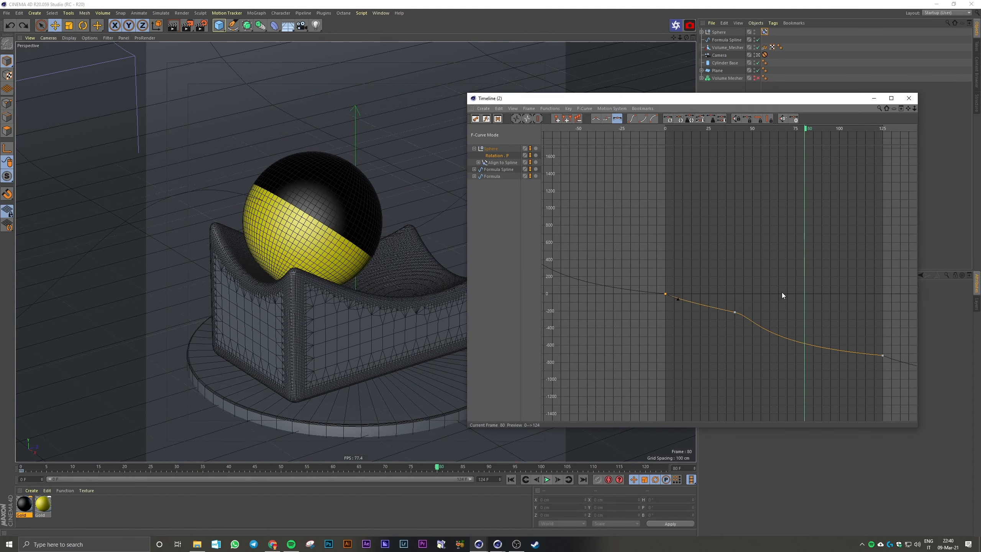
pyautogui.hotkey('ctrl', 'z')
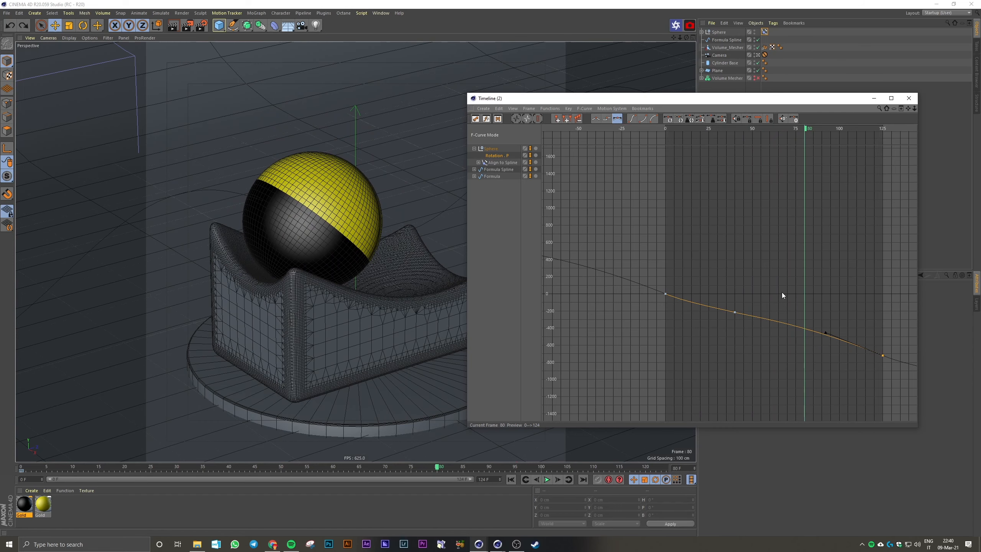
# Close the F-curve timeline and select the wave-carved Volume_Mesher Alembic podium
pyautogui.click(909, 98)
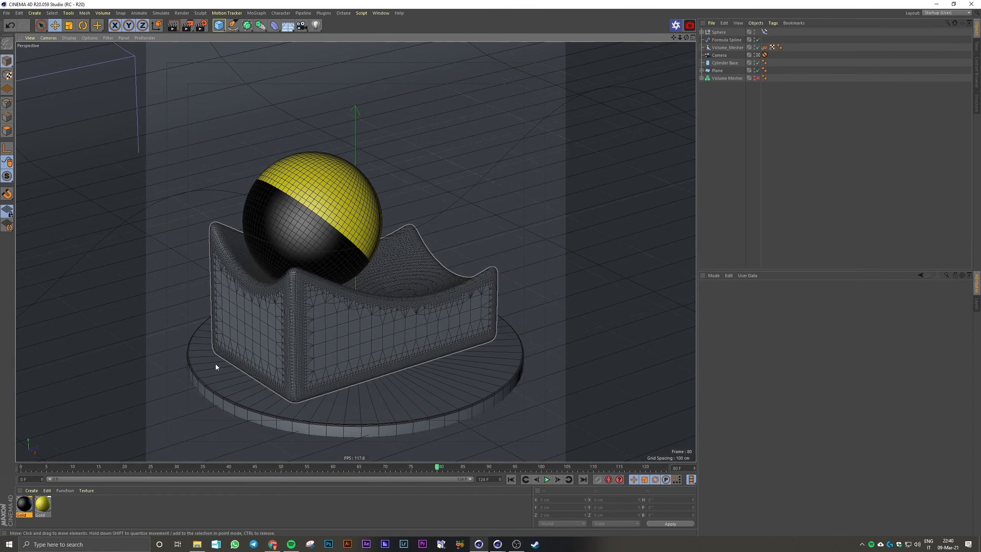
pyautogui.click(302, 349)
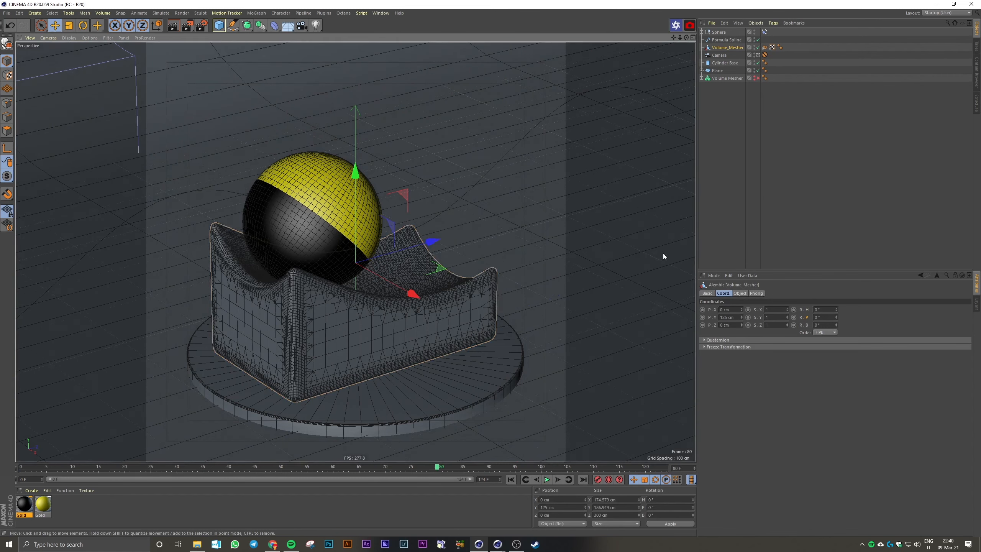
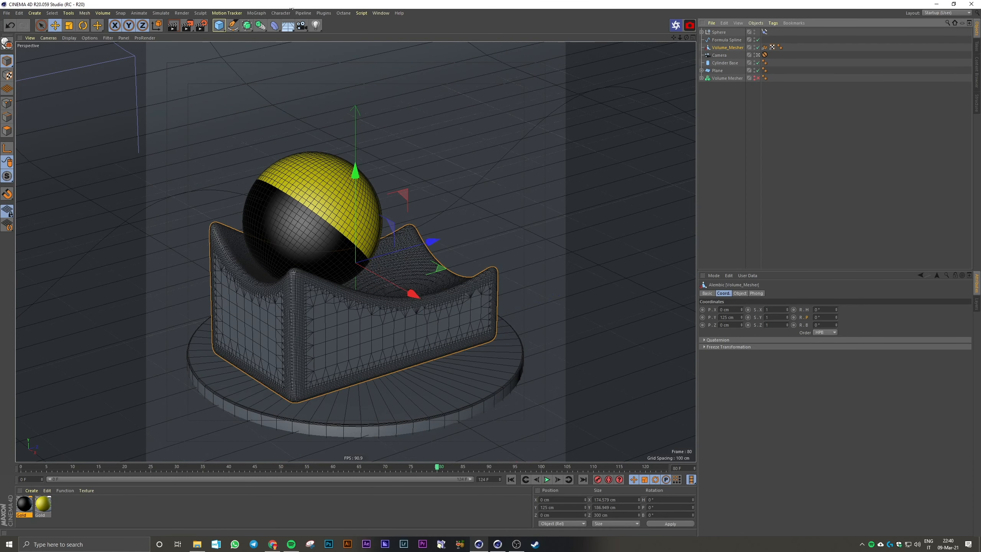
# Nest the Volume_Mesher Alembic podium in a new Volume Builder and add a cube as another child
pyautogui.click(257, 13)
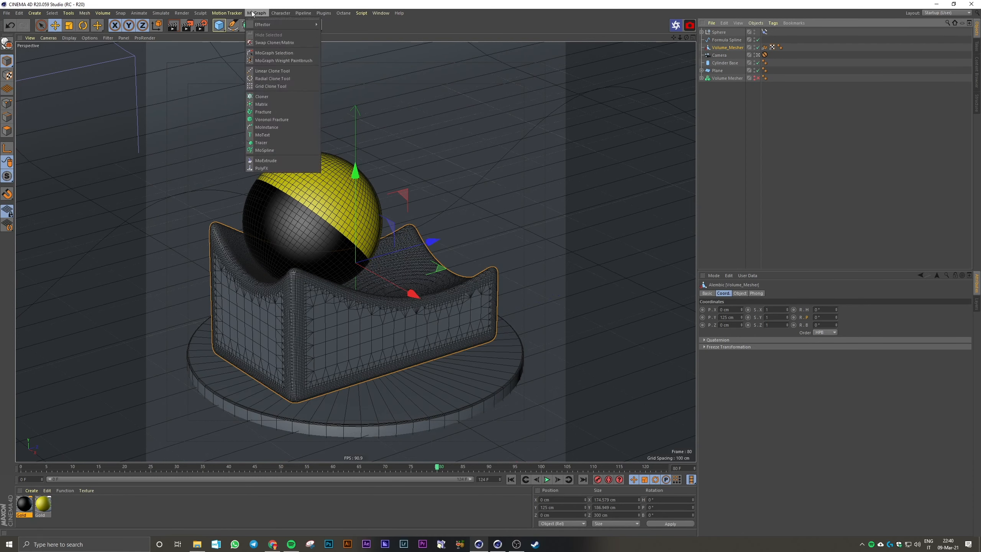
pyautogui.click(400, 36)
pyautogui.click(260, 26)
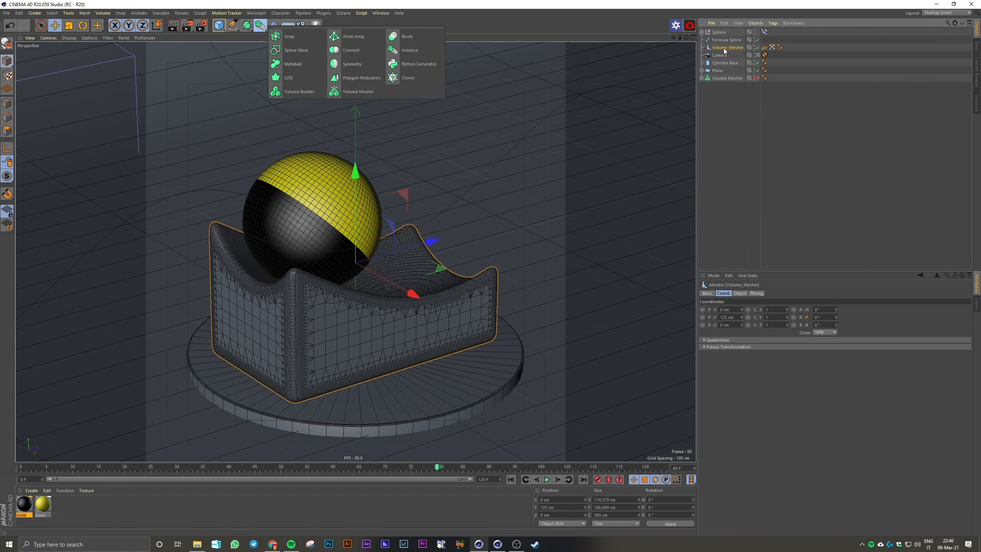
pyautogui.keyDown('alt'); pyautogui.click(314, 92); pyautogui.keyUp('alt')
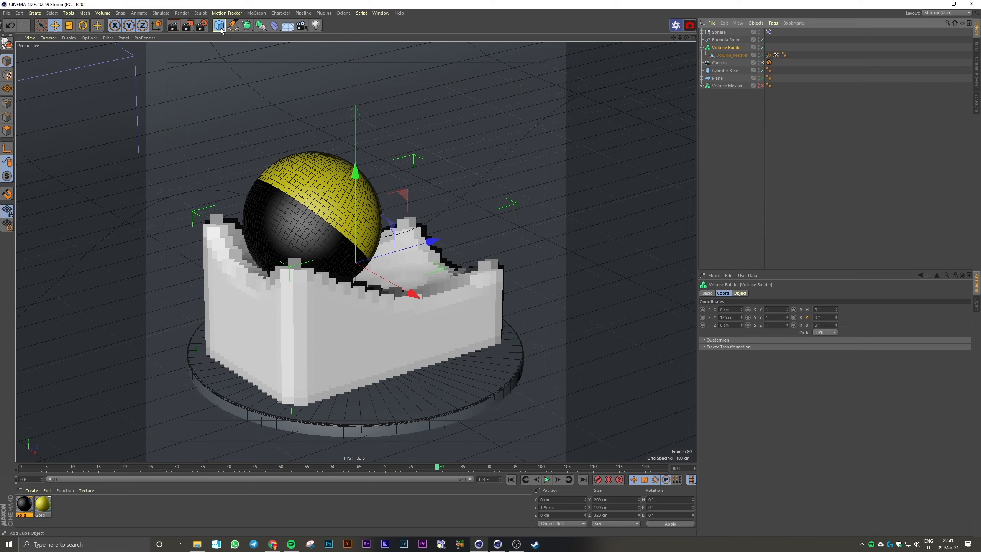
pyautogui.moveTo(221, 30); pyautogui.dragTo(289, 35)
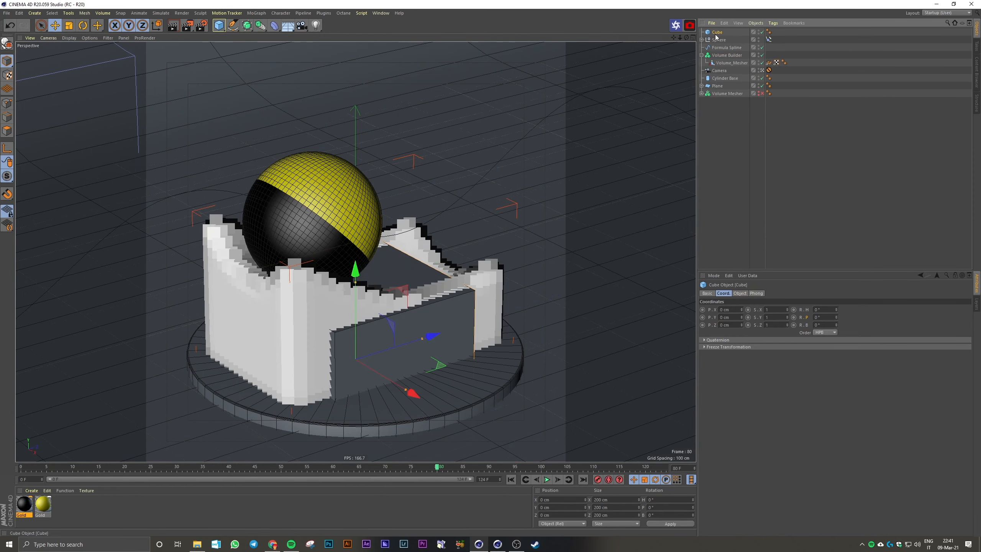
pyautogui.moveTo(725, 61); pyautogui.dragTo(725, 60)
# Resize the cube into a tall slab through the podium's centre, about 62 cm in X, 519 cm in Y and 443 cm in Z
pyautogui.middleClick(418, 287)
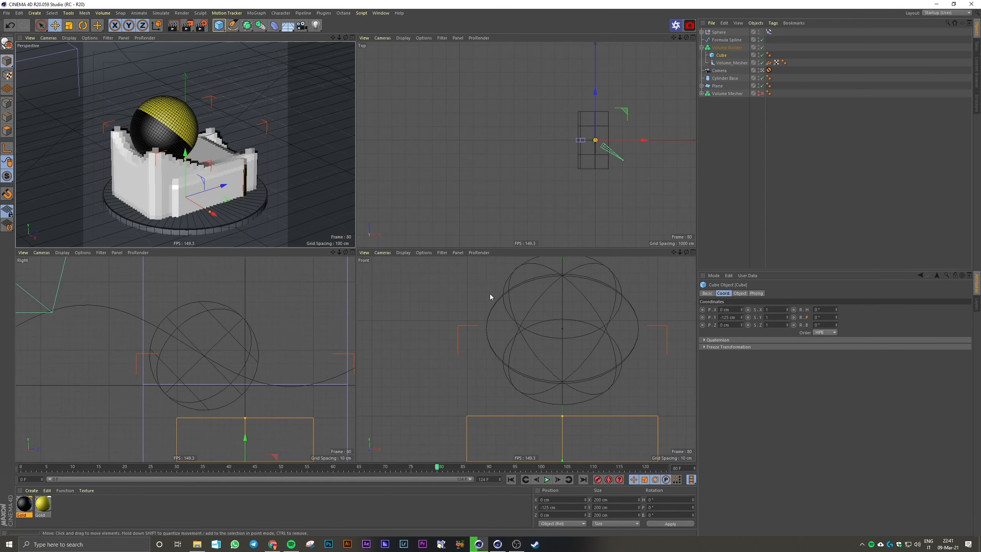
pyautogui.middleClick(490, 294)
pyautogui.scroll(-10, 497, 365)
pyautogui.scroll(5, 498, 367)
pyautogui.keyDown('alt'); pyautogui.moveTo(499, 367); pyautogui.dragTo(474, 289, button='middle'); pyautogui.keyUp('alt')
pyautogui.scroll(1, 473, 287)
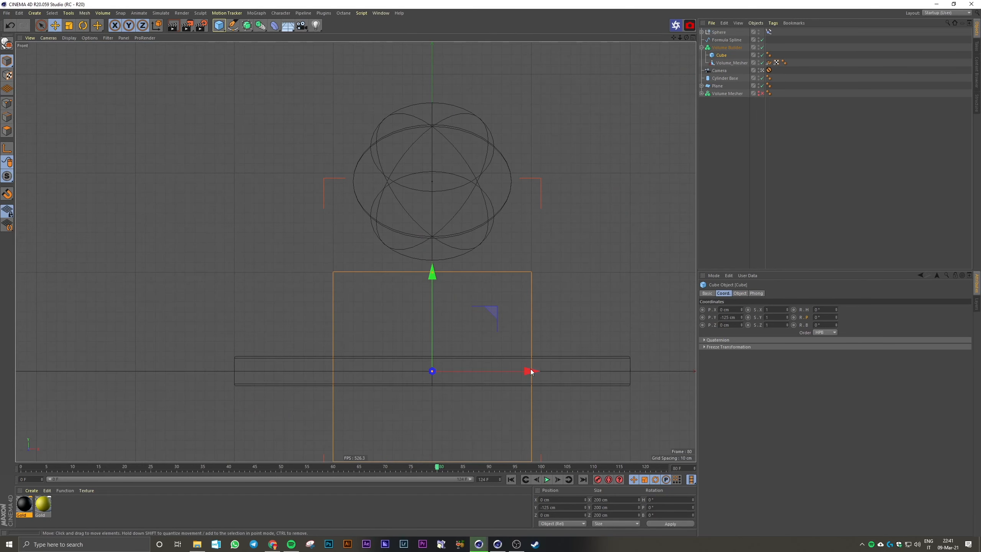
pyautogui.moveTo(531, 371); pyautogui.dragTo(463, 371)
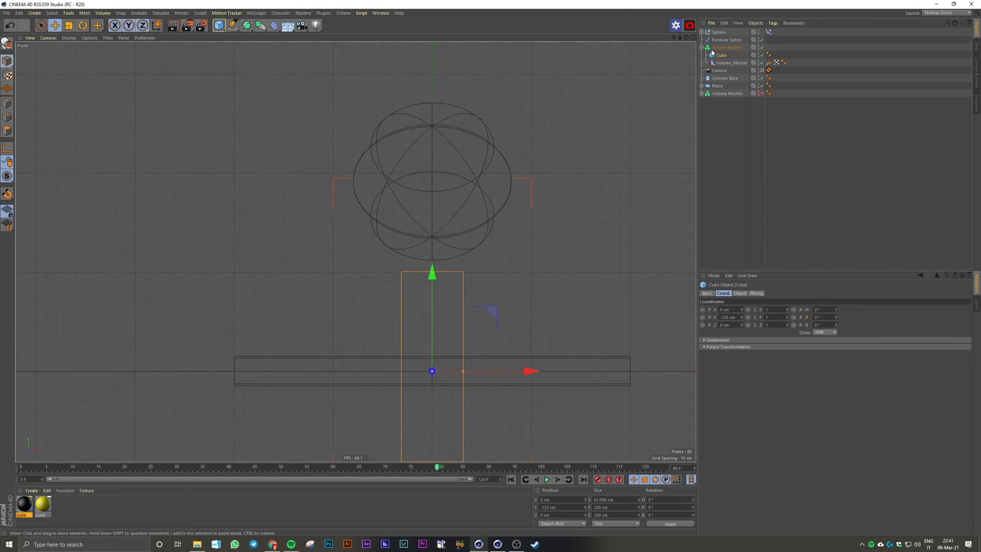
pyautogui.moveTo(433, 273); pyautogui.dragTo(442, 141)
pyautogui.middleClick(457, 197)
pyautogui.middleClick(253, 180)
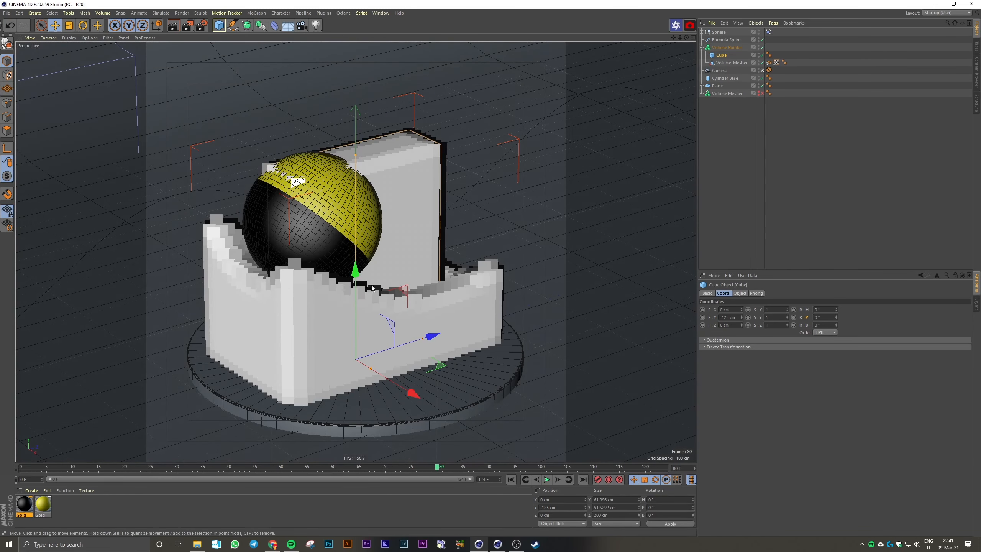
pyautogui.moveTo(420, 346); pyautogui.dragTo(503, 314)
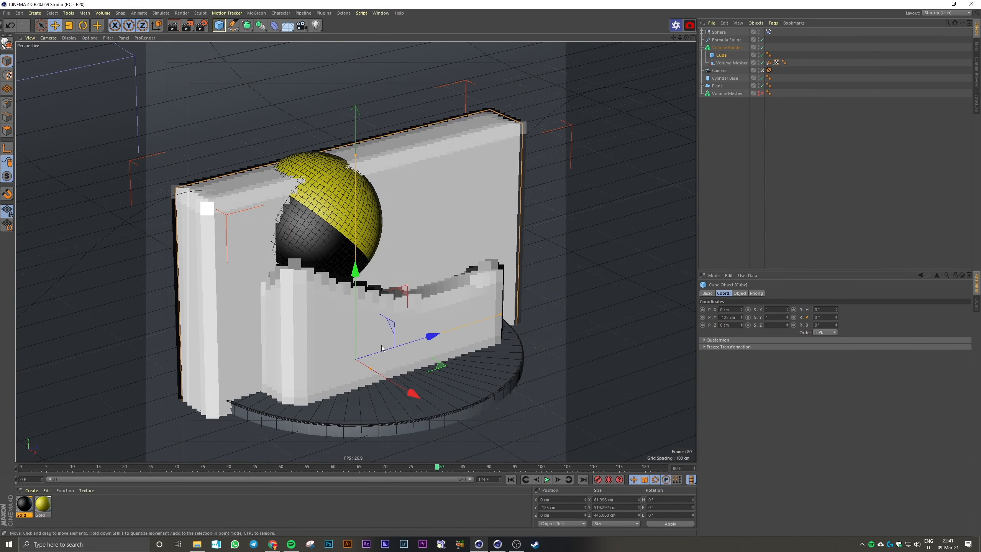
# Set the Volume Builder's voxel size to 2 cm and the cube's mode to Intersect
pyautogui.click(723, 49)
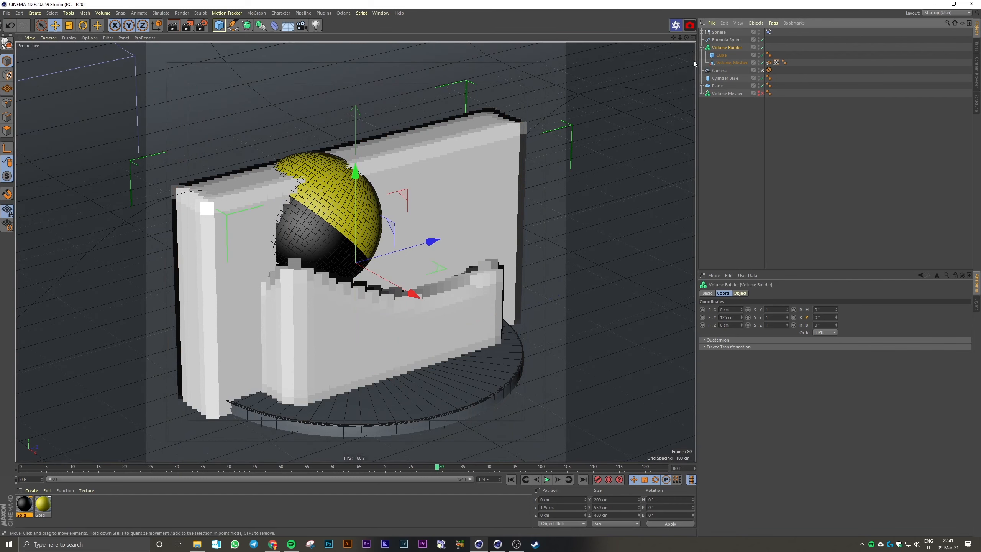
pyautogui.click(739, 293)
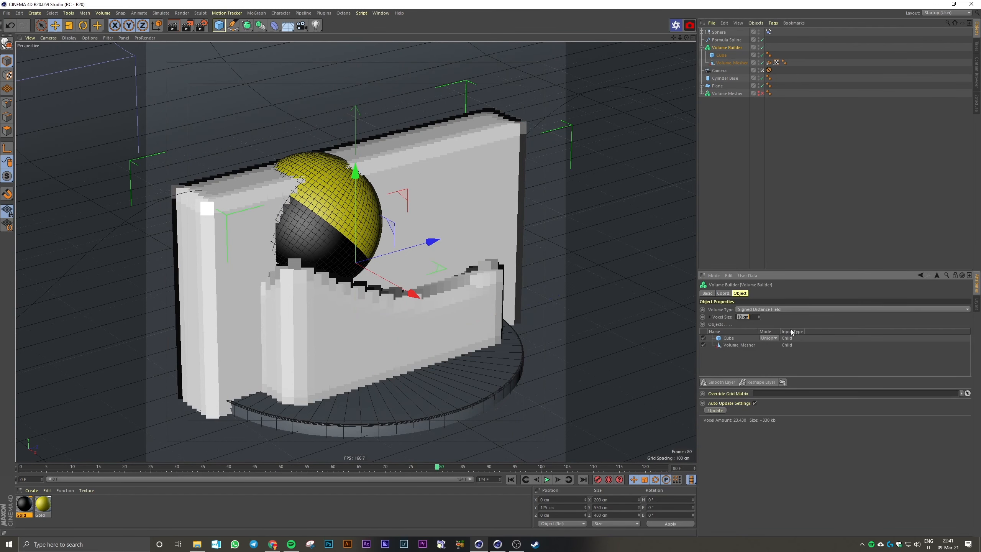
pyautogui.write('2')
pyautogui.press('Return')
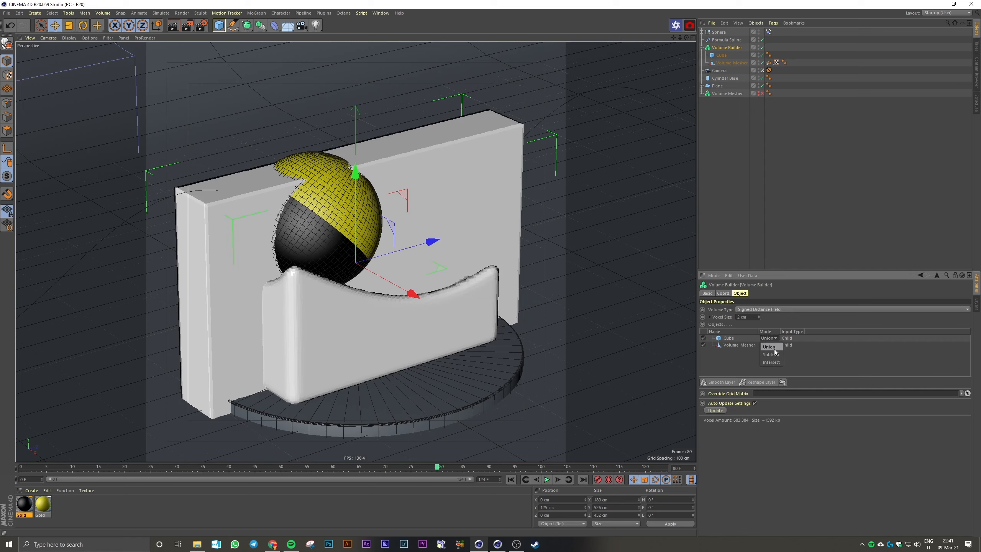
pyautogui.click(776, 362)
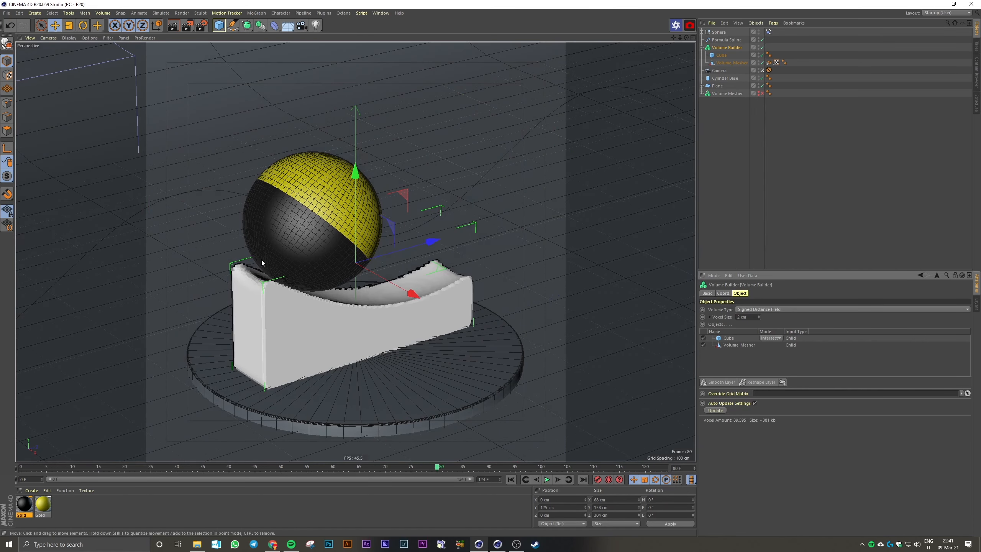
# Add a Smooth Layer to the Volume Builder and set its voxel distance to 1
pyautogui.click(718, 382)
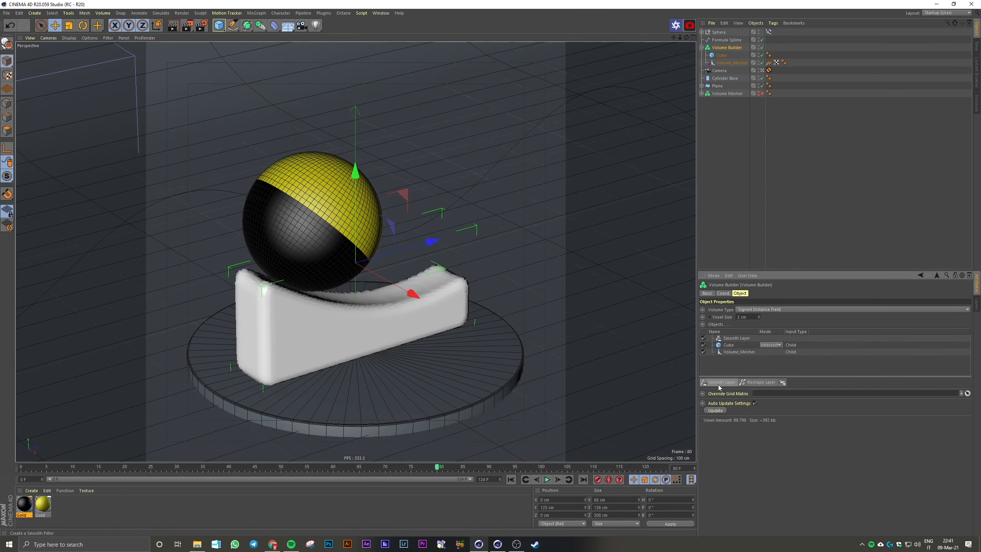
pyautogui.click(741, 338)
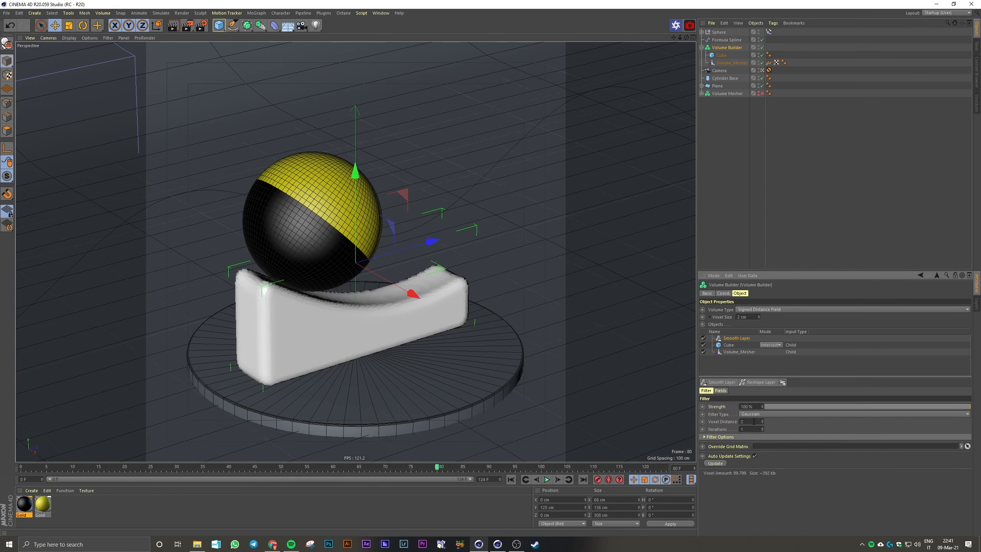
pyautogui.write('1')
pyautogui.press('Return')
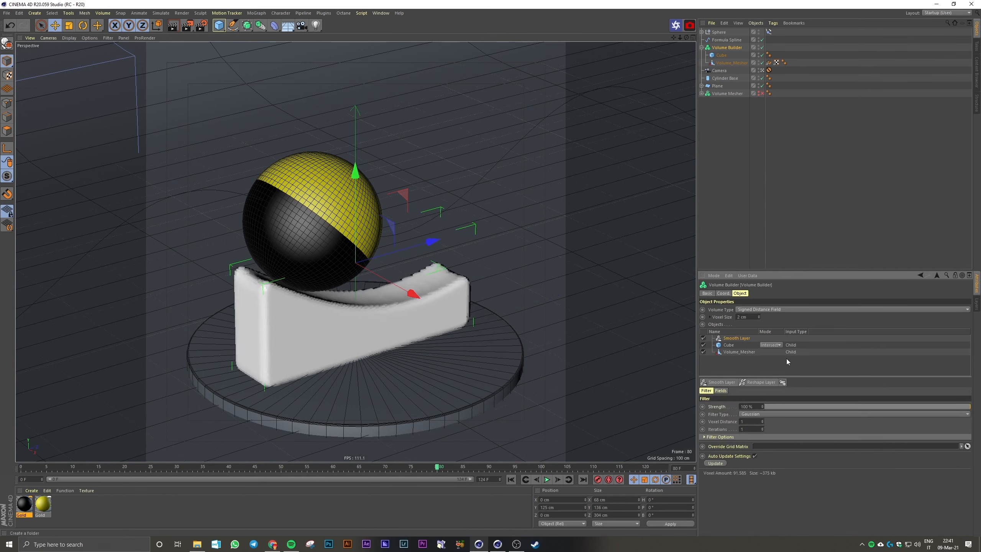
# Rename the Volume Builder as Volume Gold
pyautogui.click(720, 233)
pyautogui.doubleClick(727, 48)
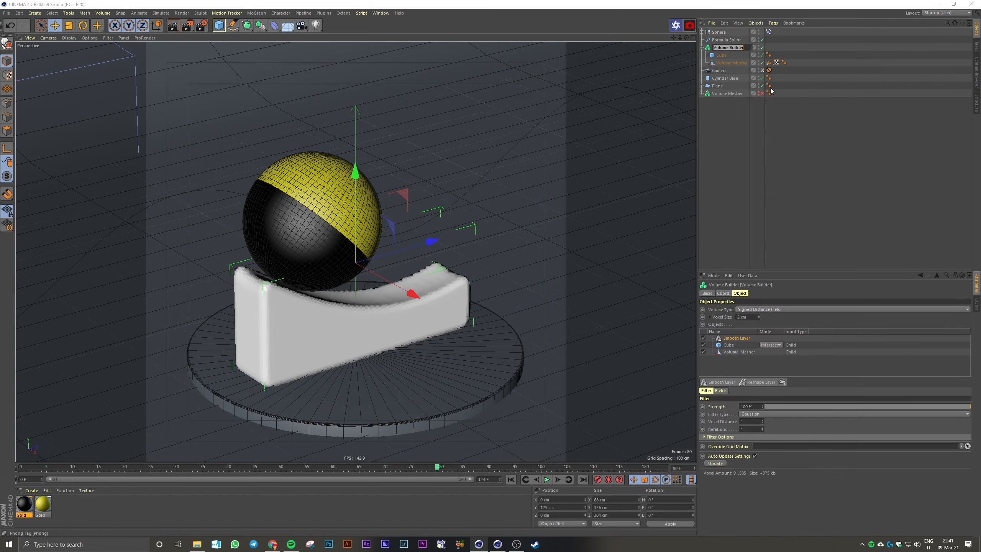
pyautogui.write('Gold')
pyautogui.press('Return')
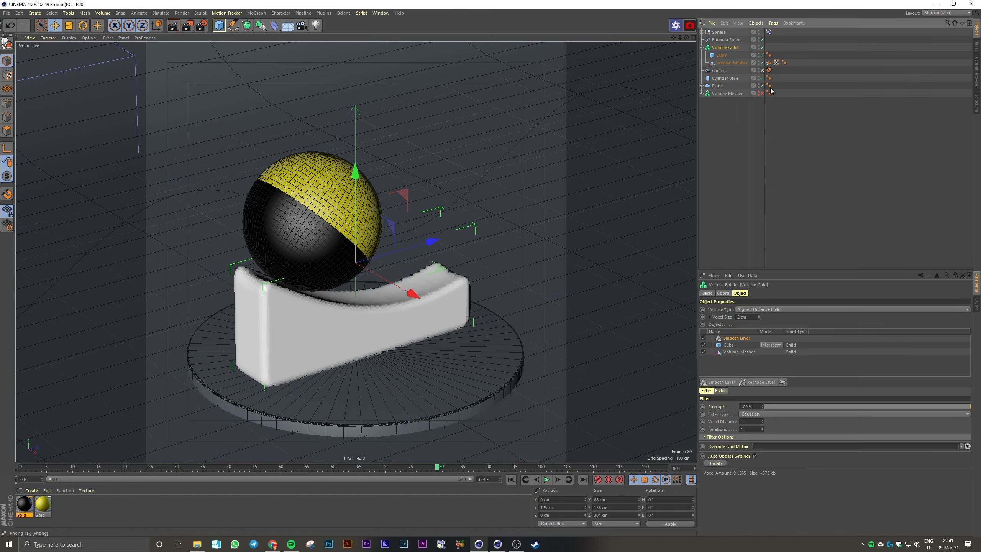
# Duplicate Volume Gold, disable the original and rename the copy as Volume Black
pyautogui.doubleClick(728, 47)
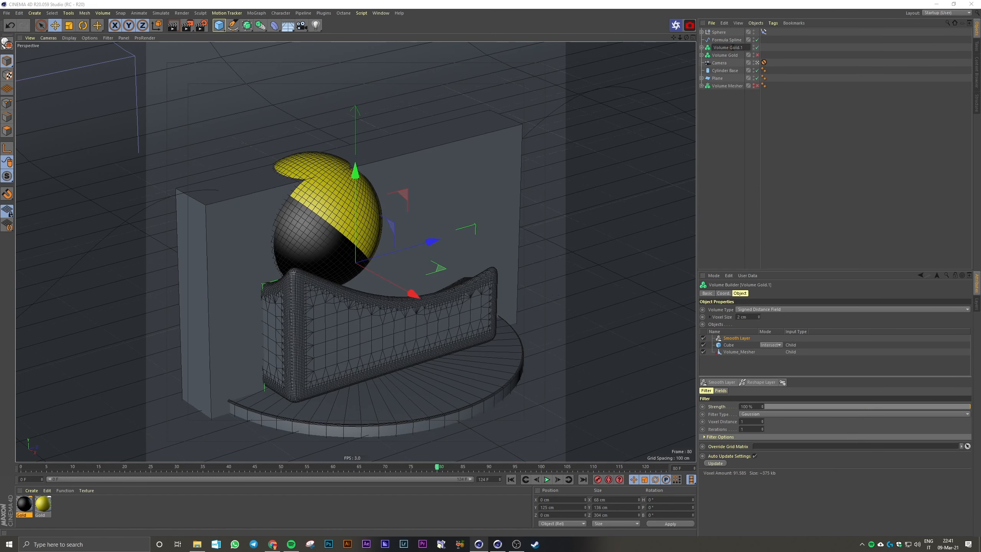
pyautogui.press('BackSpace')
pyautogui.press('BackSpace')
pyautogui.press('BackSpace')
pyautogui.write('Black')
pyautogui.press('Return')
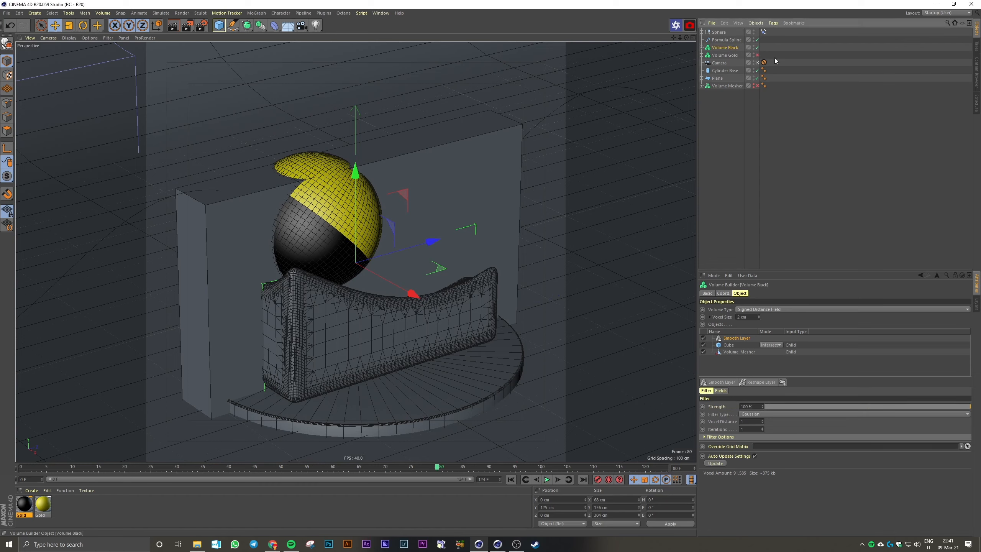
# Set the cube's mode in Volume Black to Subtract and re-enable Volume Gold
pyautogui.click(732, 346)
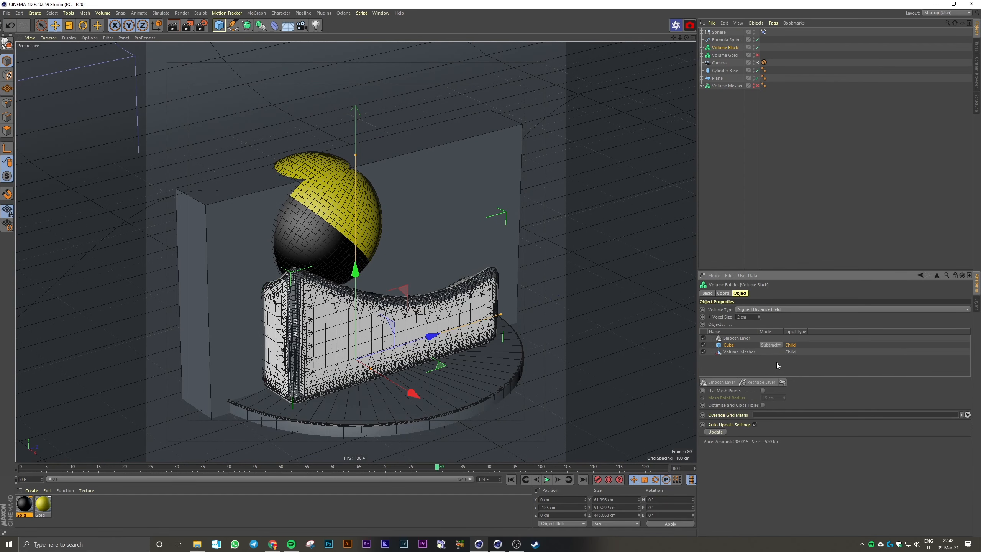
pyautogui.click(757, 55)
pyautogui.click(766, 141)
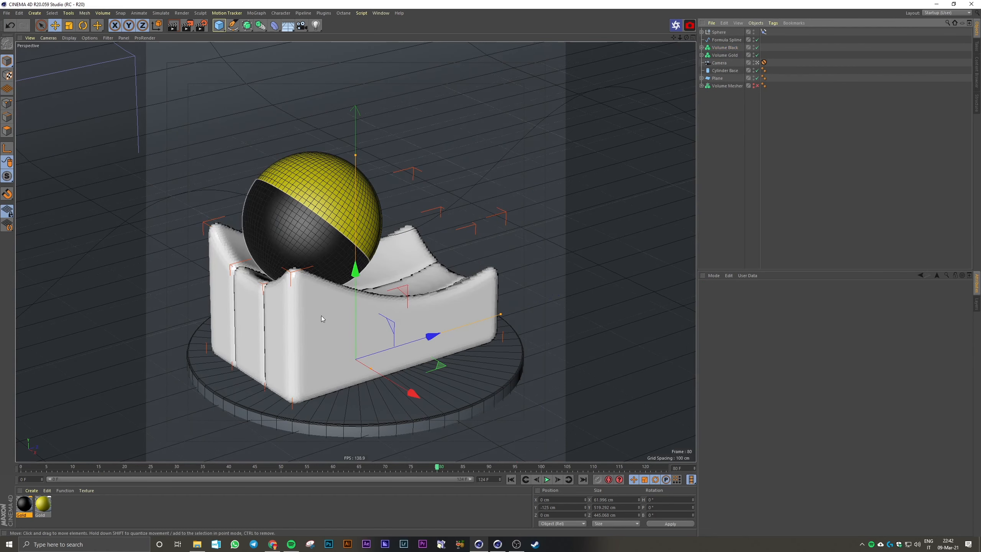
# Disable and re-enable Volume Gold and Volume Black in turn to compare the two podium parts
pyautogui.click(757, 55)
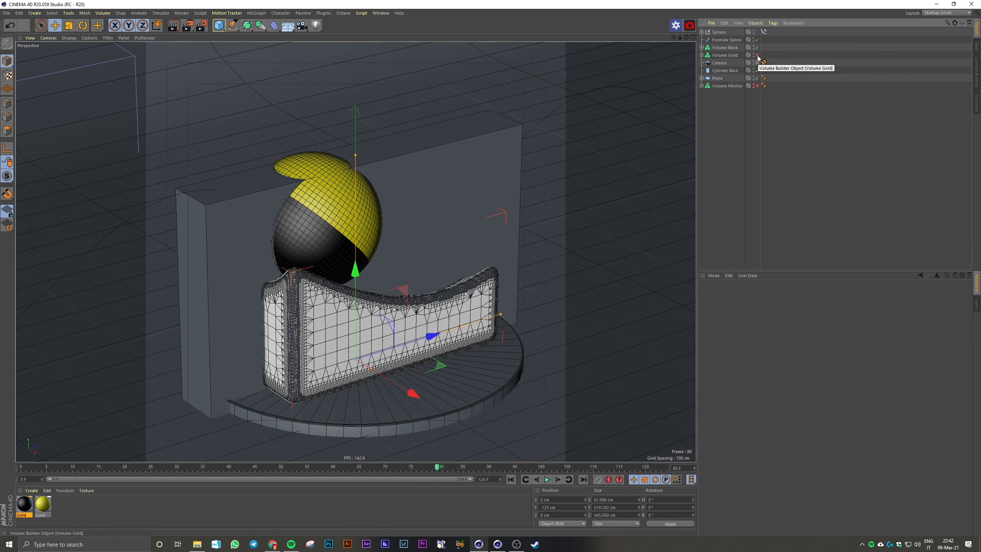
pyautogui.click(737, 48)
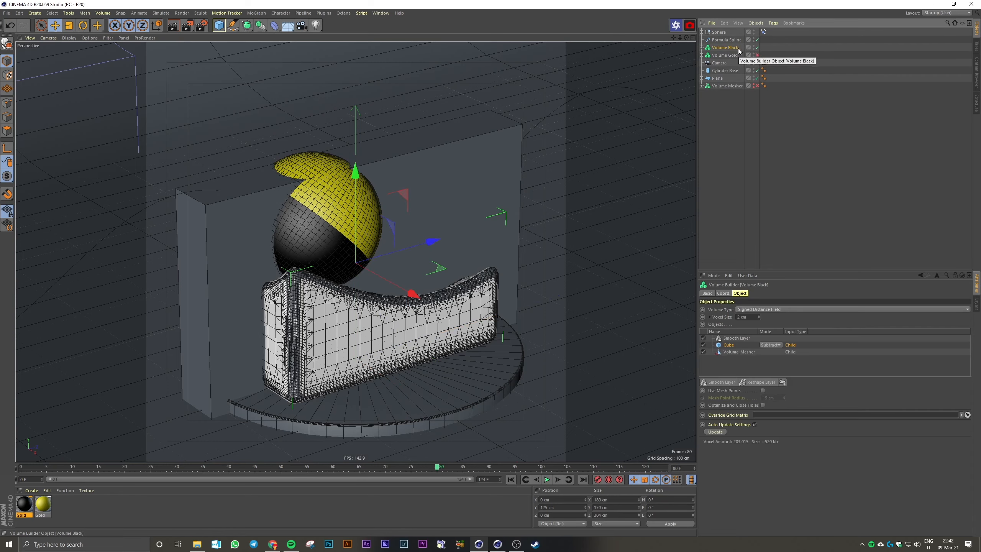
pyautogui.click(756, 47)
pyautogui.click(757, 56)
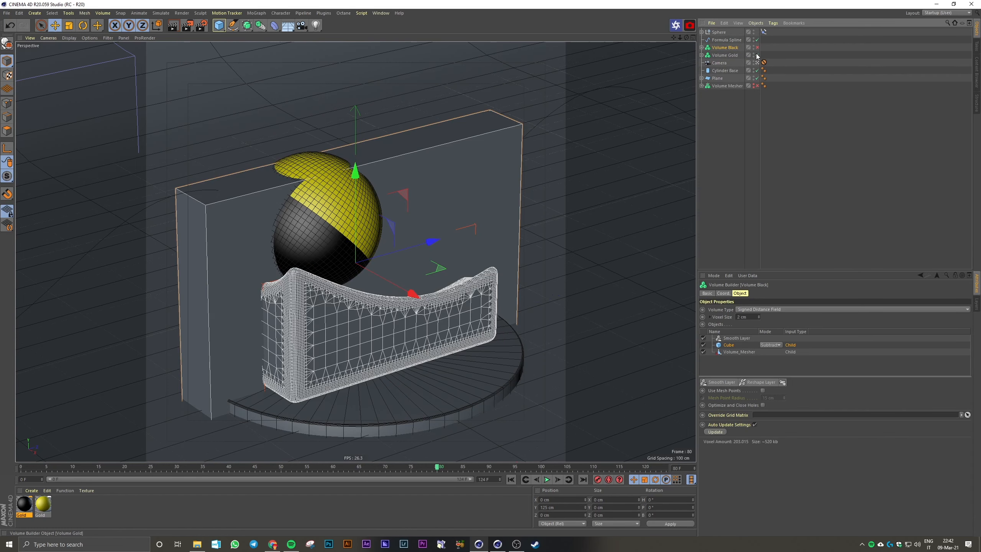
pyautogui.click(757, 47)
# Place Volume Gold and Volume Black each inside its own Volume Mesher
pyautogui.click(730, 55)
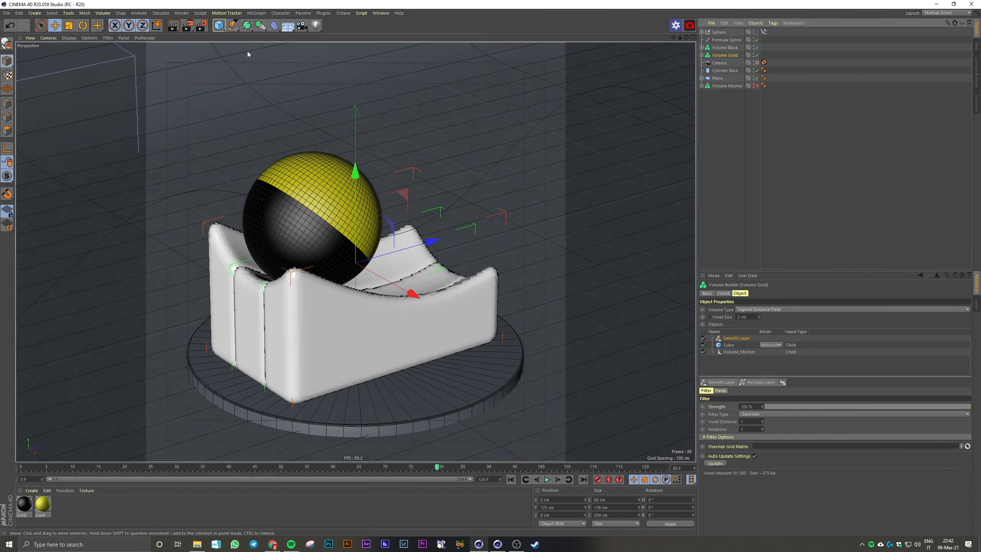
pyautogui.click(261, 26)
pyautogui.keyDown('alt'); pyautogui.click(359, 91); pyautogui.keyUp('alt')
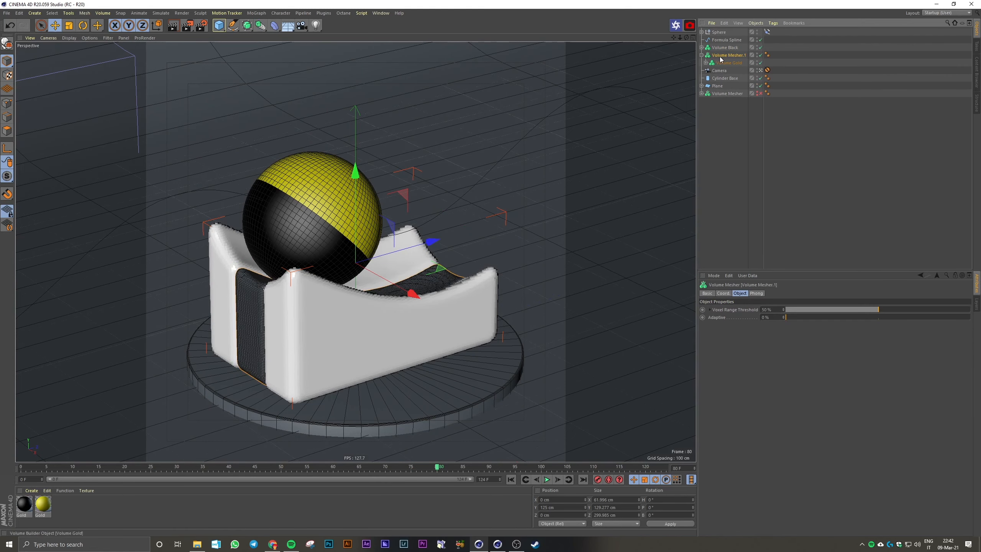
pyautogui.click(262, 26)
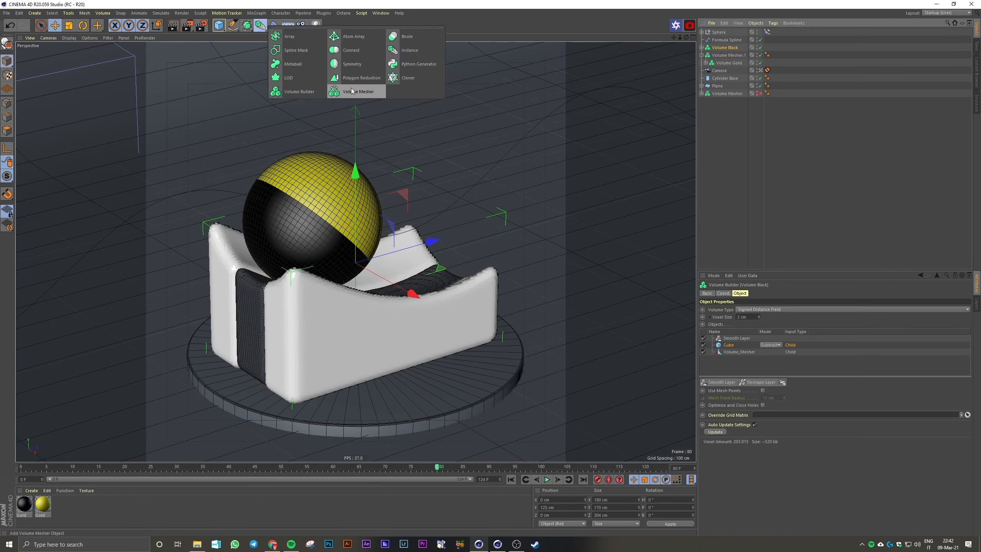
pyautogui.keyDown('alt'); pyautogui.click(352, 90); pyautogui.keyUp('alt')
pyautogui.click(802, 173)
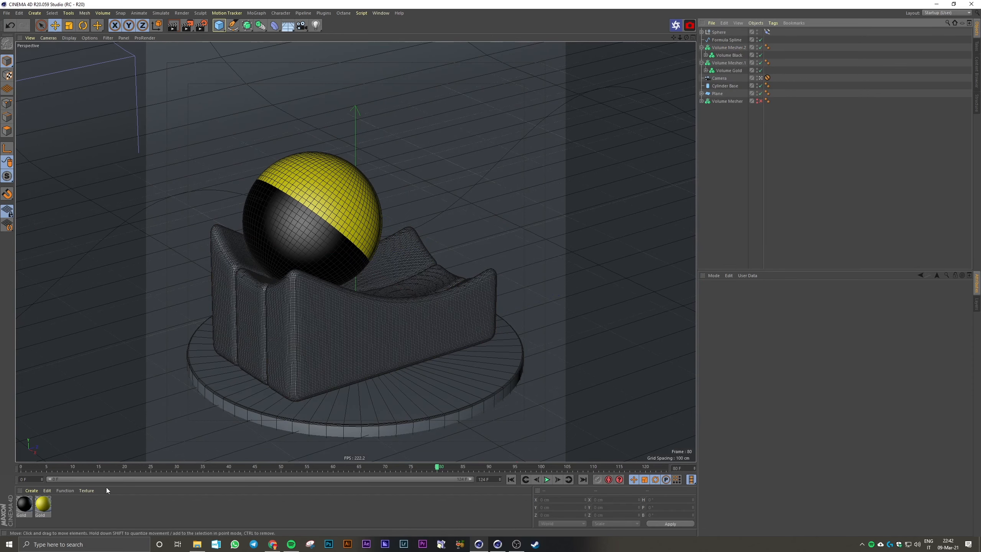
# Apply the gold material to Volume Gold's mesher and the black material to Volume Black's mesher
pyautogui.moveTo(46, 505); pyautogui.dragTo(764, 111)
pyautogui.moveTo(741, 68); pyautogui.dragTo(741, 64)
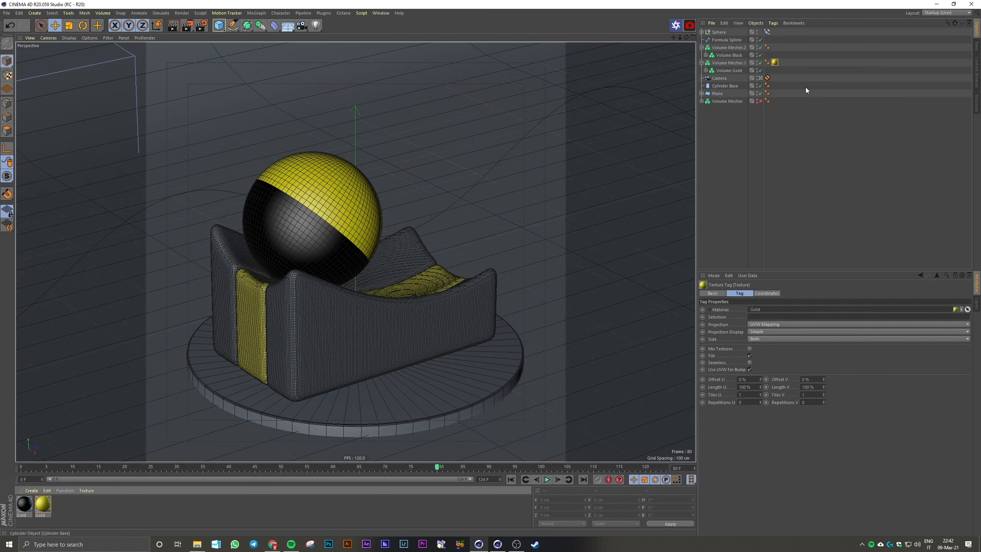
pyautogui.moveTo(28, 505); pyautogui.dragTo(745, 48)
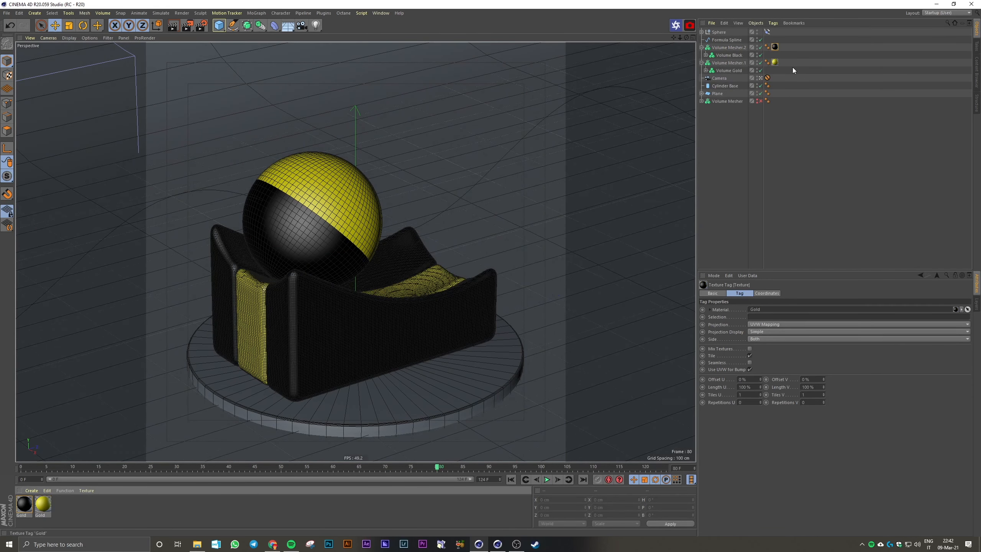
# Play the animation from frame 0 to check the two-coloured podium
pyautogui.click(471, 499)
pyautogui.click(510, 479)
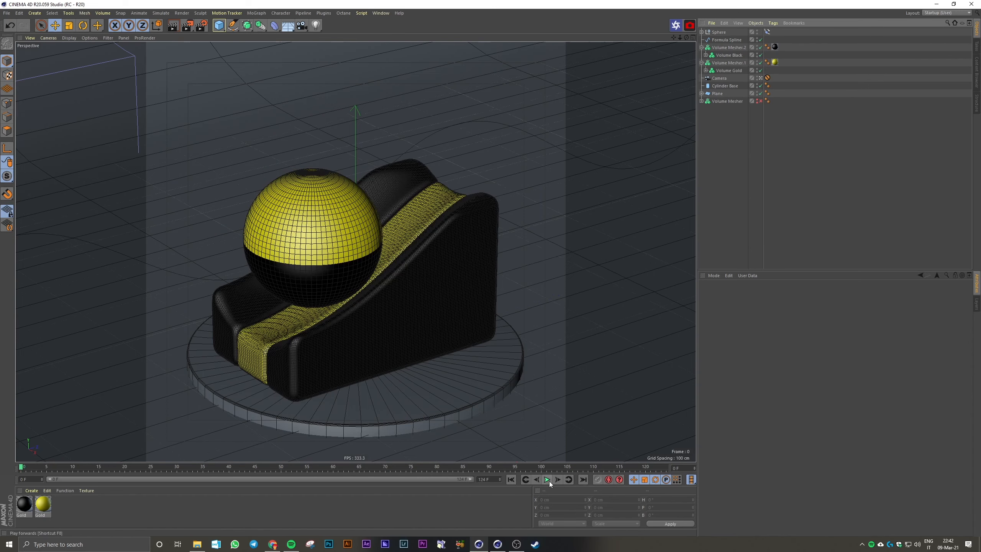
pyautogui.click(547, 480)
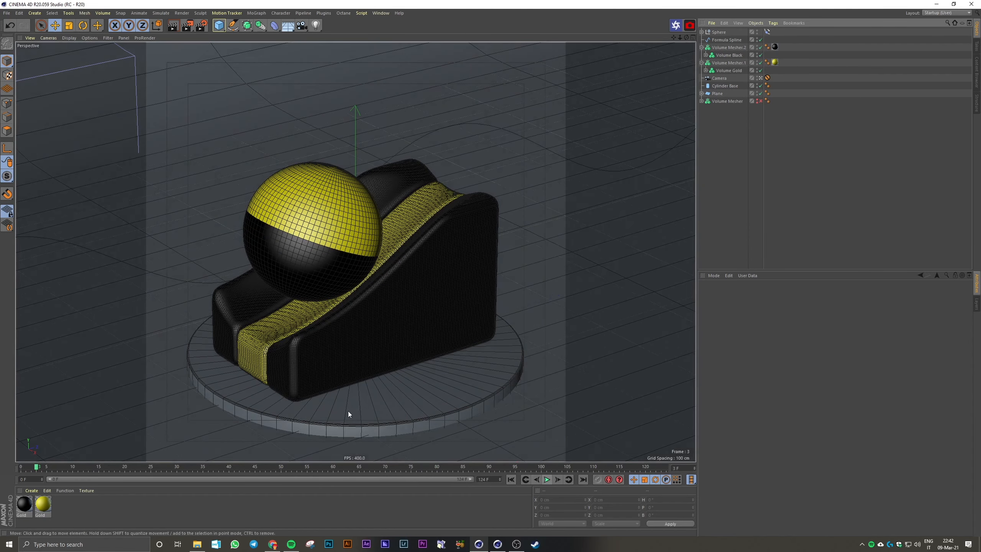
# Look up the Bake as Alembic command for the gold and black Volume Meshers, together and individually
pyautogui.click(727, 63)
pyautogui.keyDown('ctrl'); pyautogui.click(736, 49); pyautogui.keyUp('ctrl')
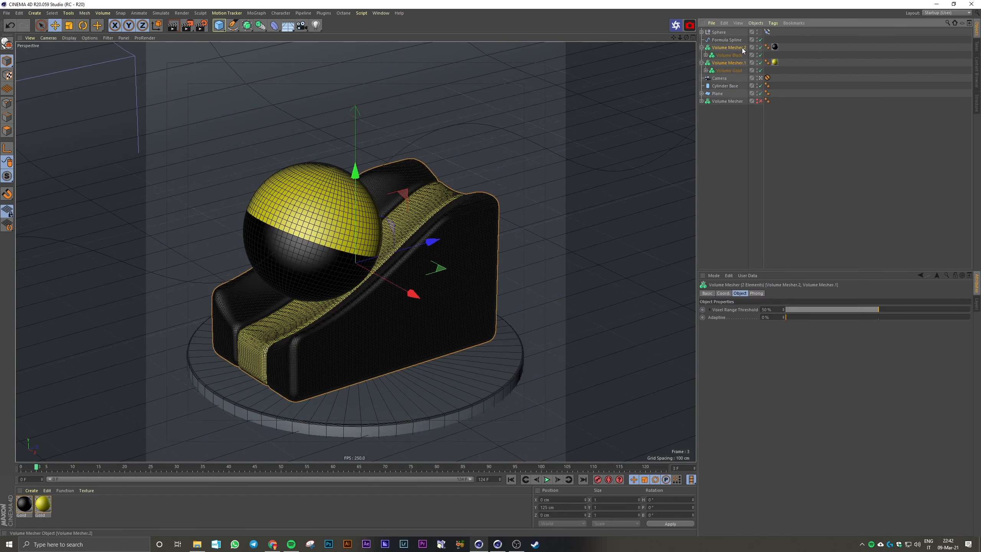
pyautogui.rightClick(741, 47)
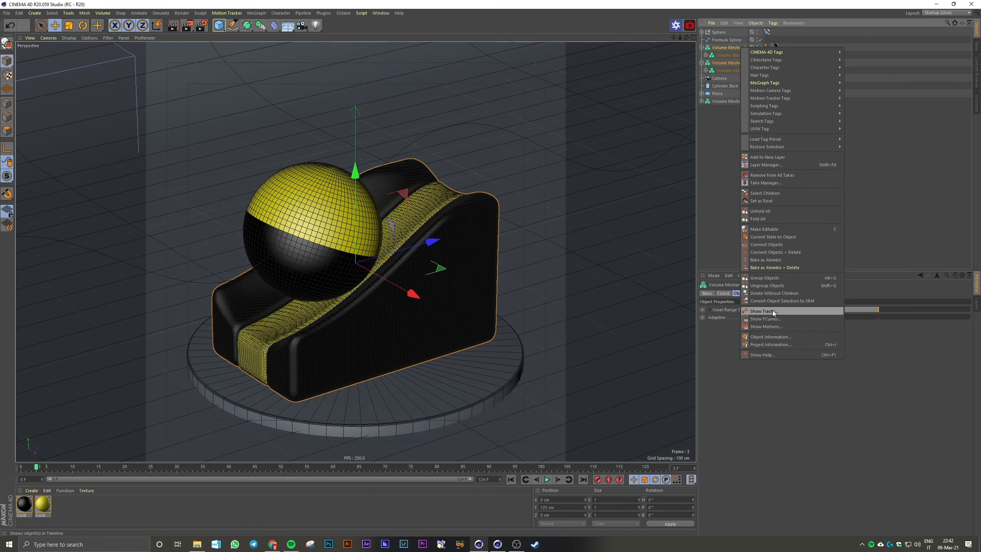
pyautogui.click(709, 224)
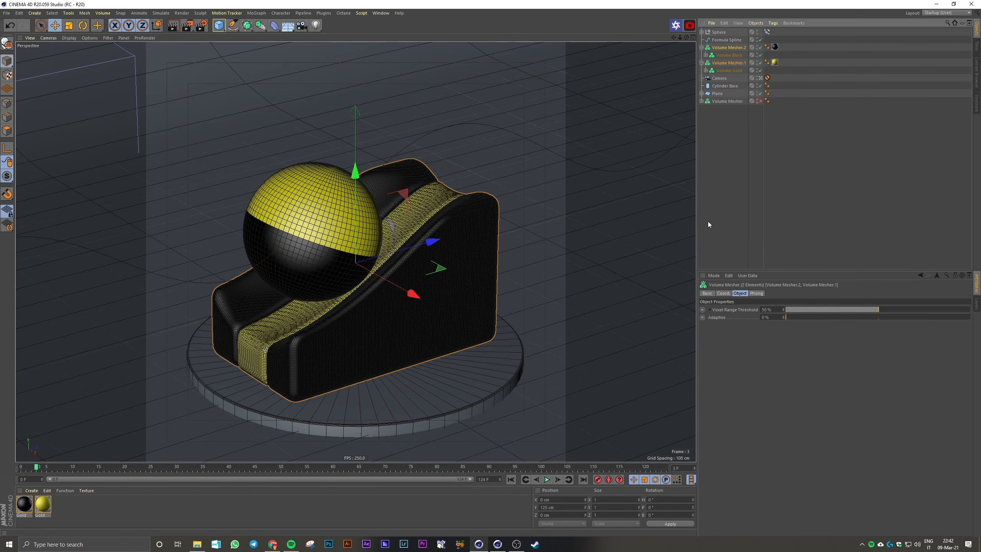
pyautogui.rightClick(727, 63)
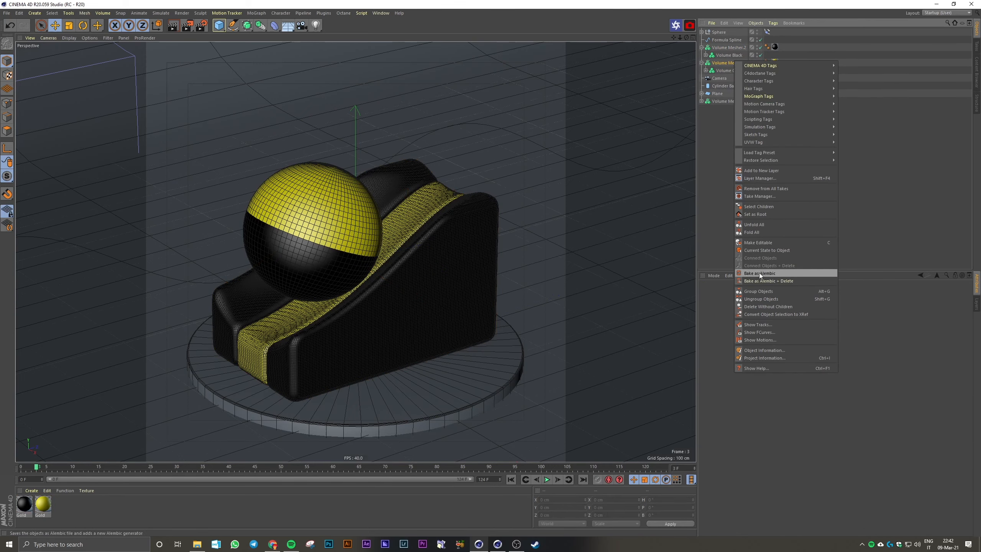
pyautogui.click(709, 208)
pyautogui.rightClick(732, 50)
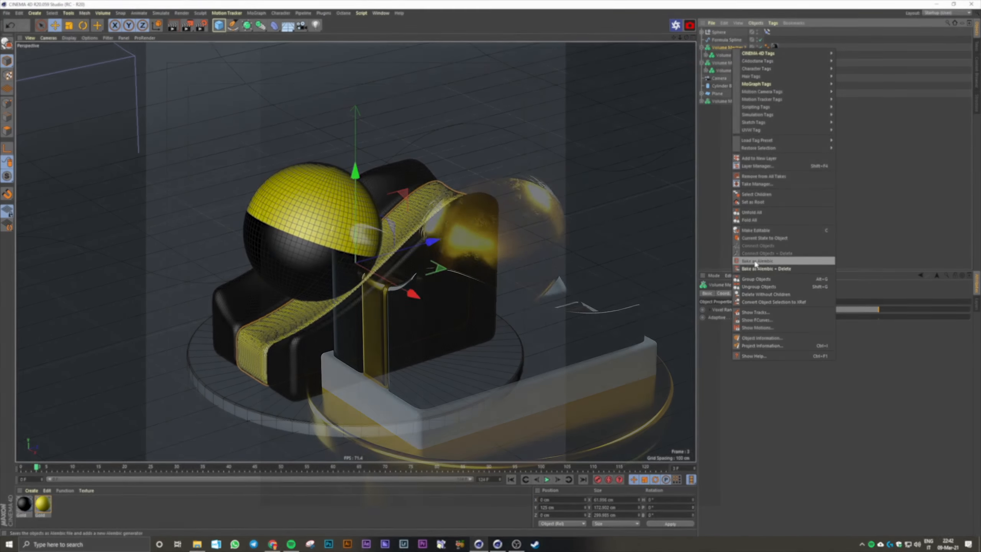